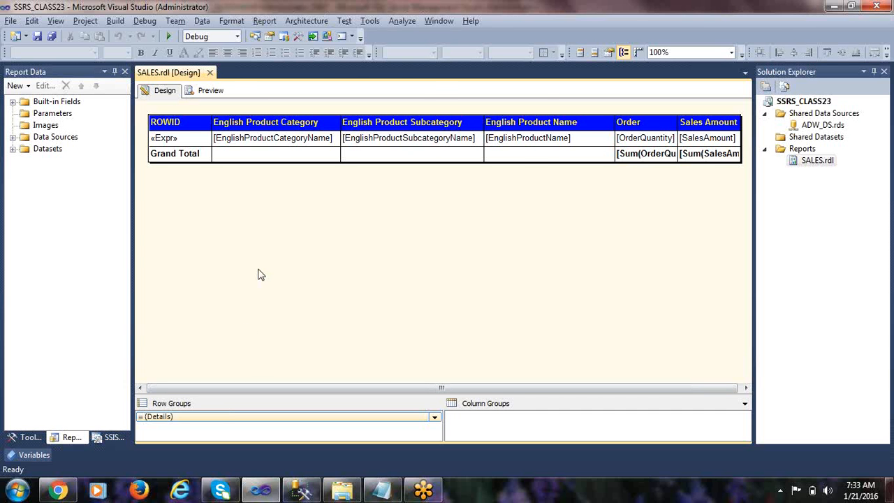
# Step: Check DataSet1's fields in the report against the product and FactInternetSales join query in SQL Server Management Studio, and execute that query
pyautogui.click(302, 490)
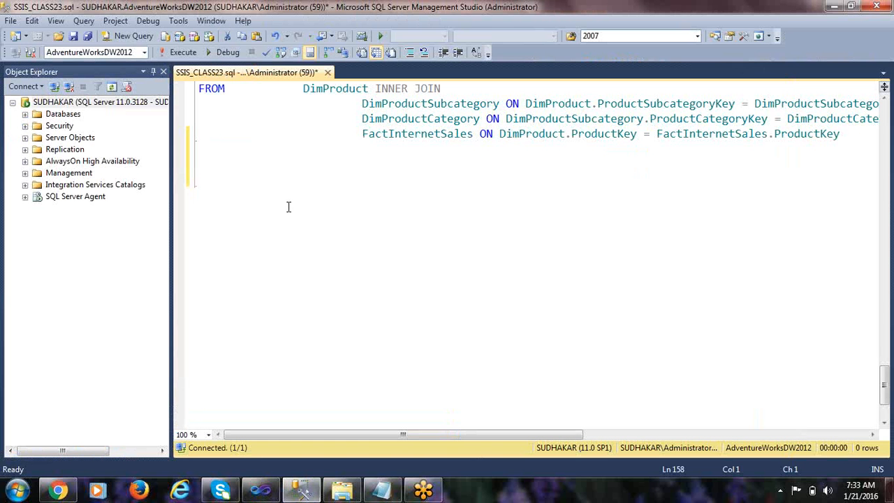
pyautogui.scroll(4, 288, 207)
pyautogui.scroll(-1, 282, 252)
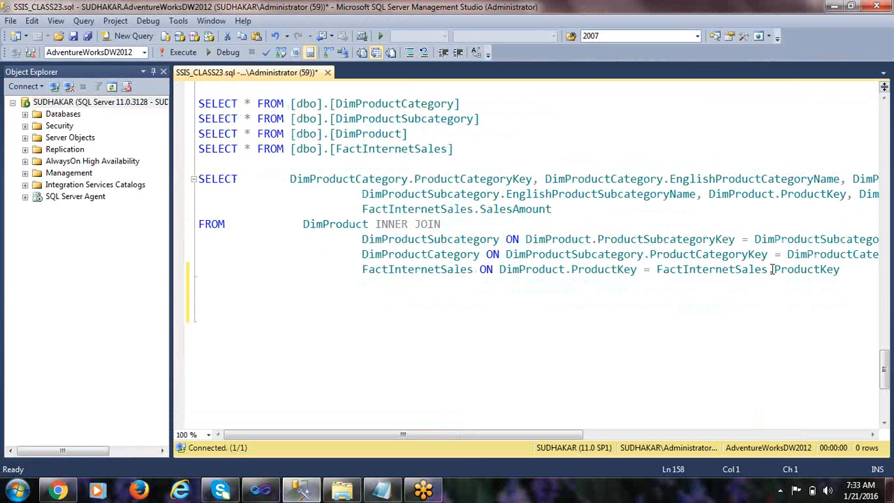
pyautogui.moveTo(849, 273); pyautogui.dragTo(149, 181)
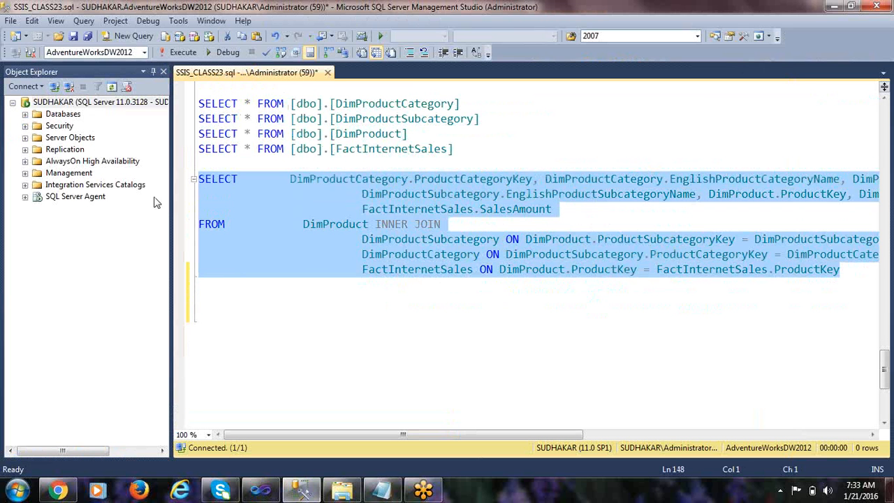
pyautogui.hotkey('alt', 'Tab')
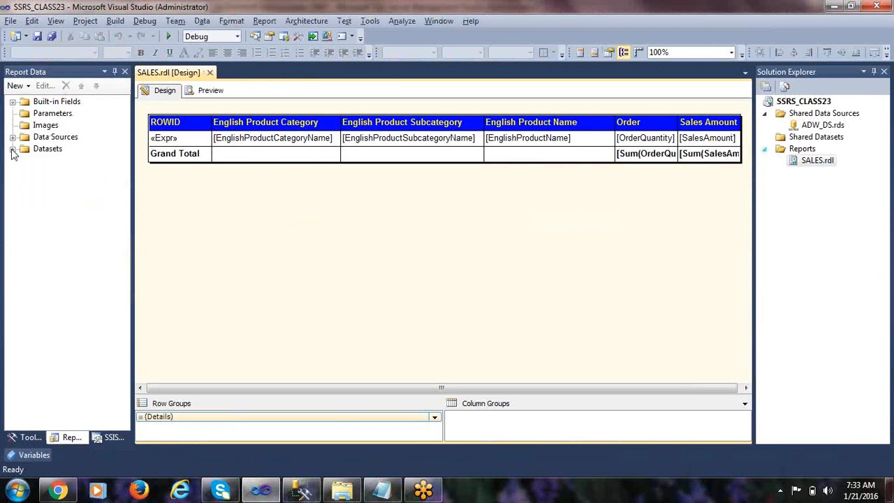
pyautogui.click(12, 150)
pyautogui.click(60, 160)
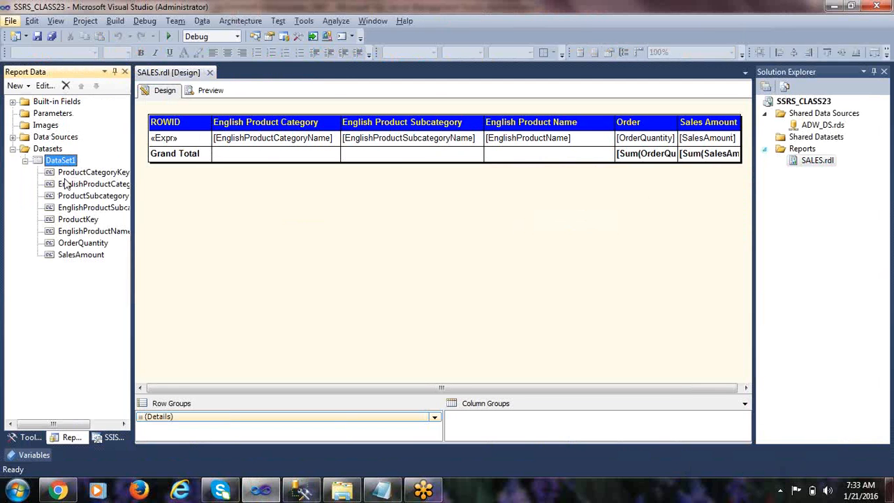
pyautogui.hotkey('alt', 'Tab')
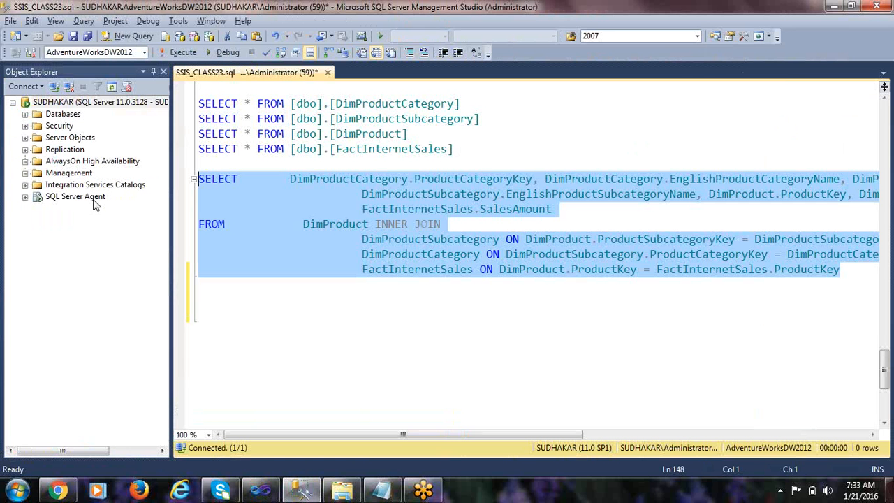
pyautogui.click(175, 51)
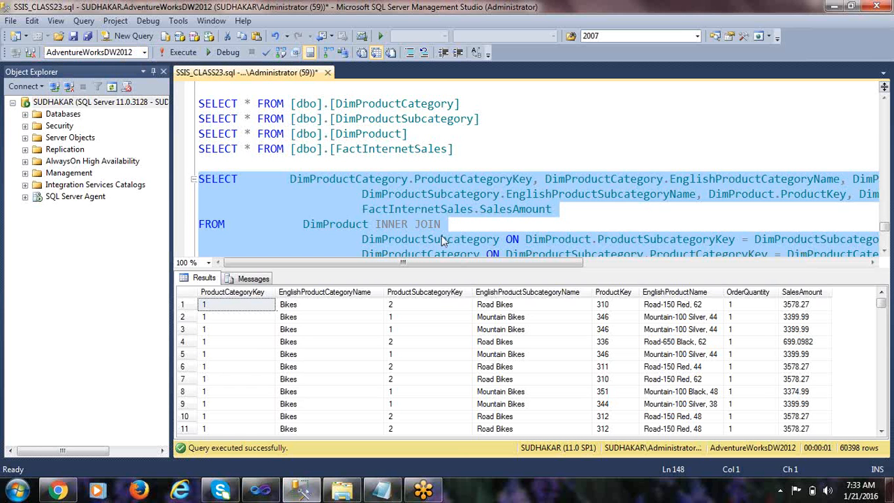
# Step: Copy the complete join query and paste a duplicate a few lines below the original in the same script
pyautogui.scroll(-3, 370, 178)
pyautogui.scroll(1, 369, 177)
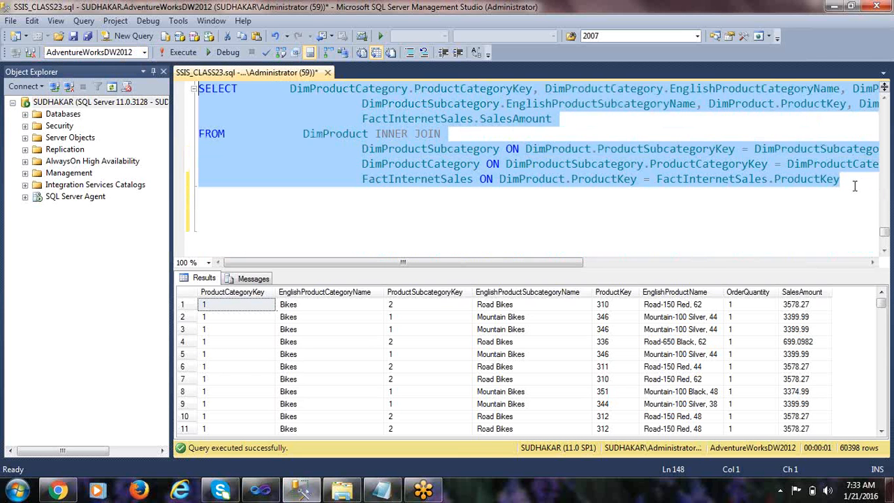
pyautogui.scroll(2, 853, 185)
pyautogui.rightClick(481, 184)
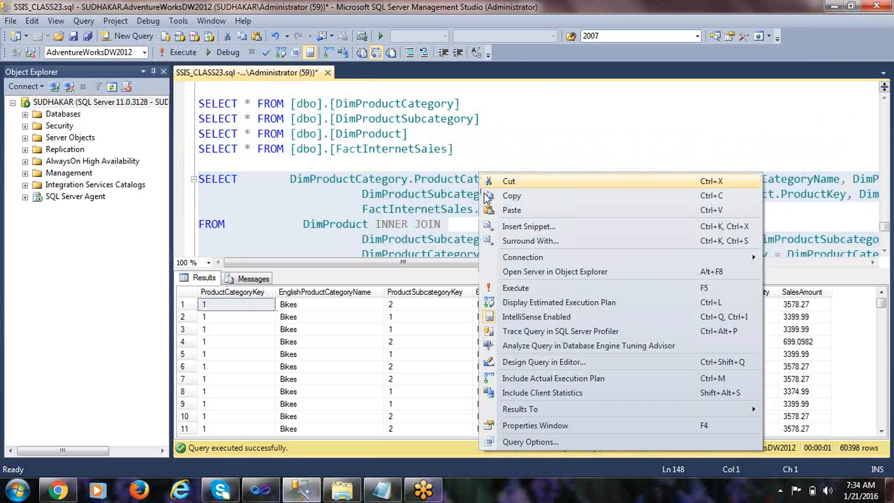
pyautogui.click(489, 197)
pyautogui.scroll(-2, 834, 202)
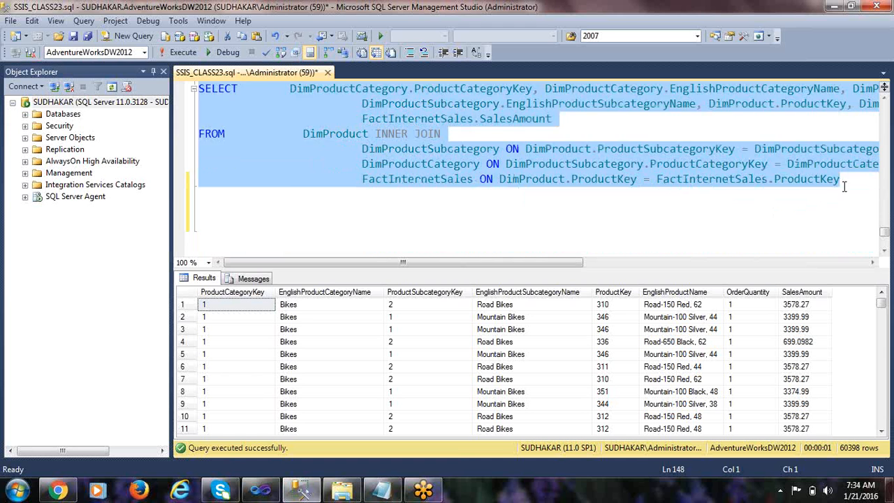
pyautogui.click(844, 185)
pyautogui.press('Return')
pyautogui.press('Return')
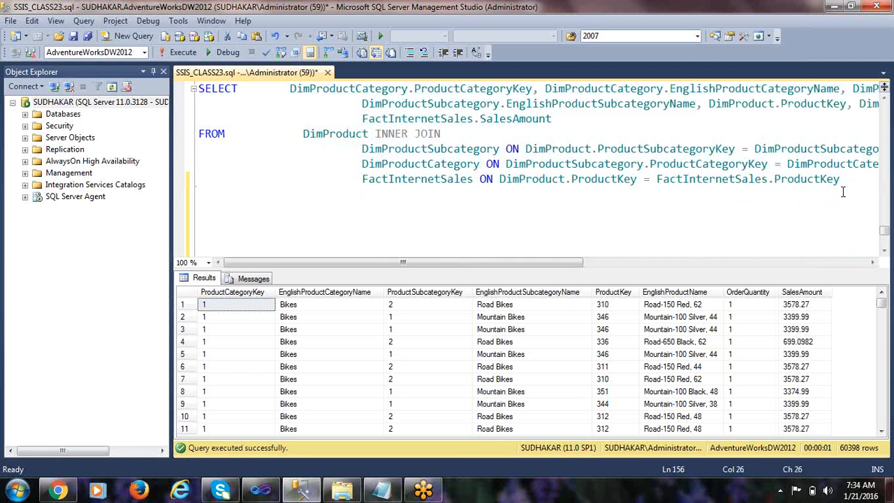
pyautogui.click(224, 241)
pyautogui.scroll(-3, 244, 225)
pyautogui.hotkey('ctrl', 'v')
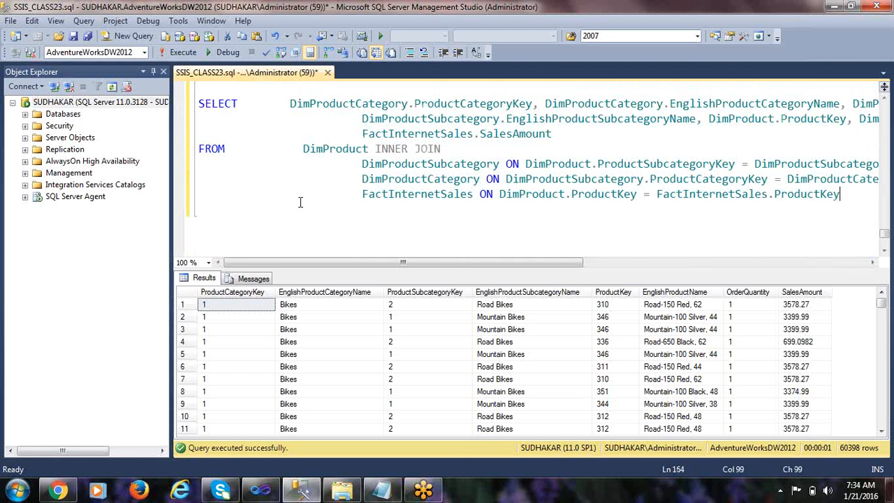
# Step: Add the filter "where DimProductCategory.ProductCategoryKey = 1" to the end of the duplicated query
pyautogui.scroll(3, 302, 196)
pyautogui.press('Return')
pyautogui.write('where')
pyautogui.scroll(3, 779, 133)
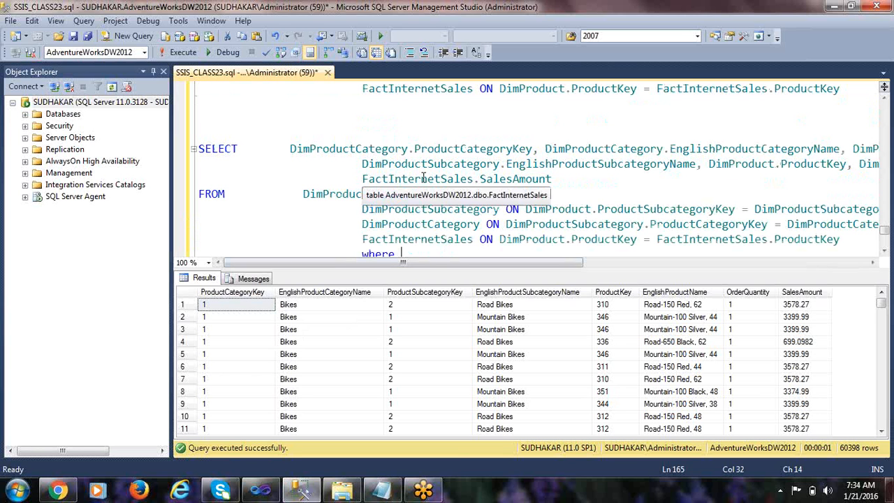
pyautogui.click(259, 307)
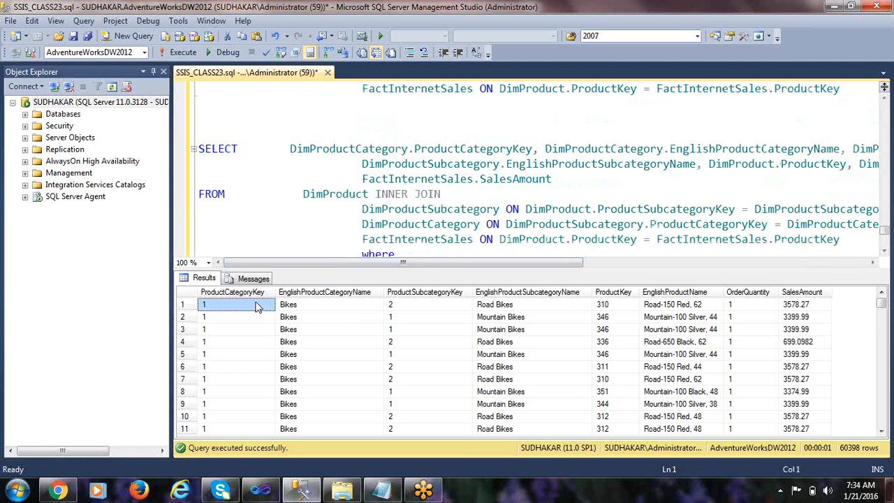
pyautogui.click(300, 310)
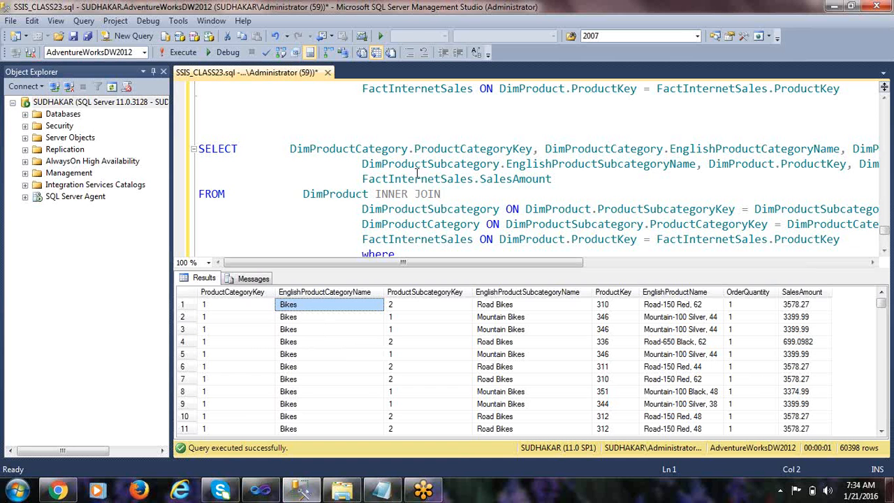
pyautogui.doubleClick(337, 150)
pyautogui.doubleClick(455, 149)
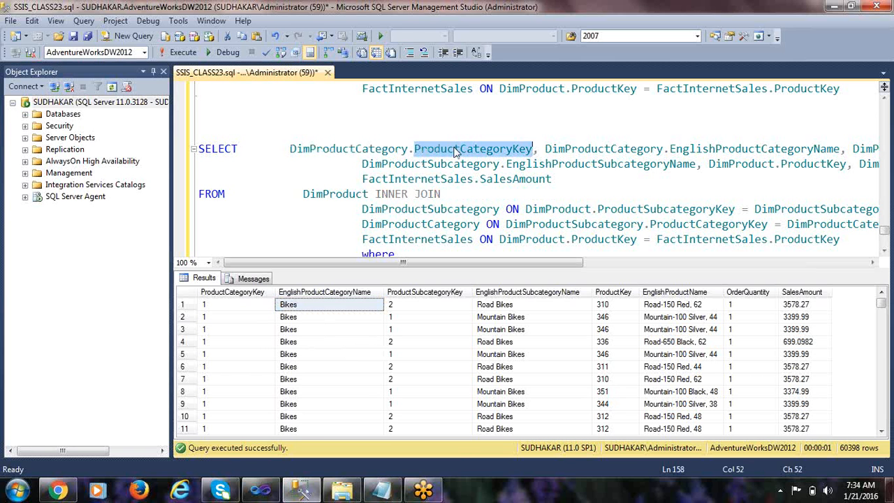
pyautogui.moveTo(292, 148); pyautogui.dragTo(534, 148)
pyautogui.scroll(-3, 403, 164)
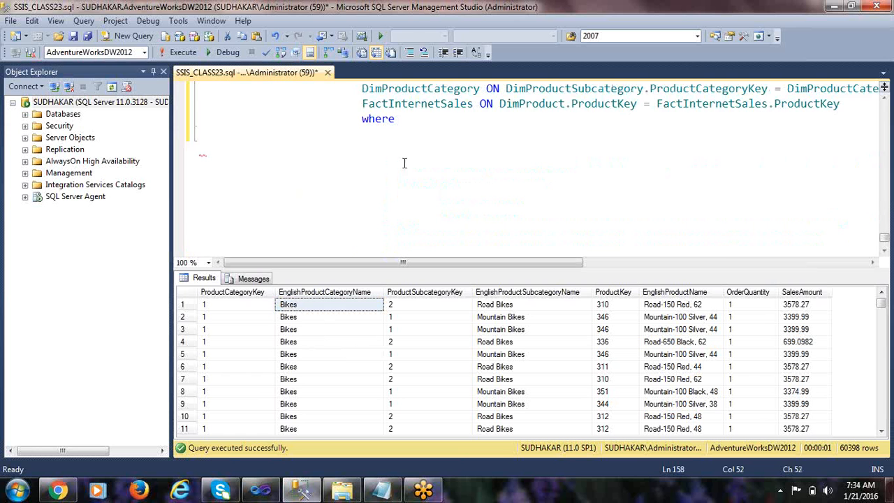
pyautogui.scroll(2, 414, 202)
pyautogui.click(424, 211)
pyautogui.hotkey('ctrl', 'v')
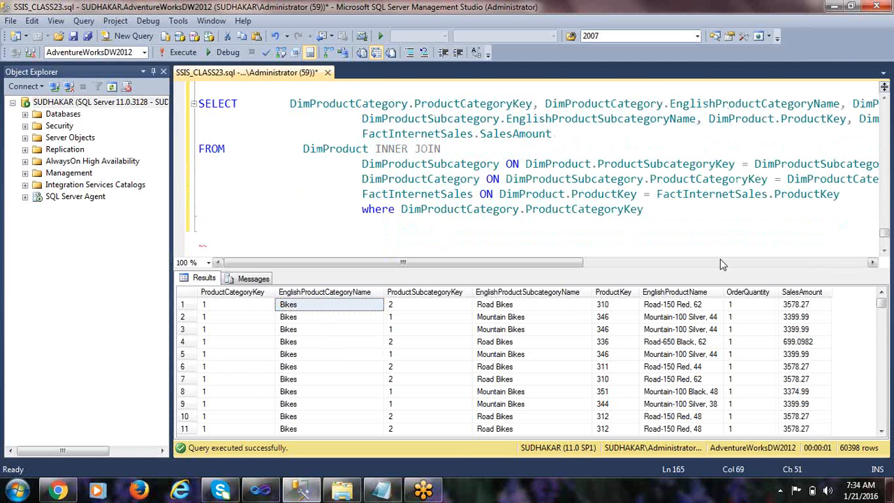
pyautogui.write('= 1')
pyautogui.press('Return')
# Step: Execute only the duplicated query with its category filter
pyautogui.hotkey('shift', 'Up')
pyautogui.hotkey('shift', 'Up')
pyautogui.hotkey('shift', 'Up')
pyautogui.hotkey('shift', 'Up')
pyautogui.hotkey('shift', 'Up')
pyautogui.hotkey('shift', 'Up')
pyautogui.hotkey('shift', 'Up')
pyautogui.hotkey('shift', 'Up')
pyautogui.hotkey('shift', 'Up')
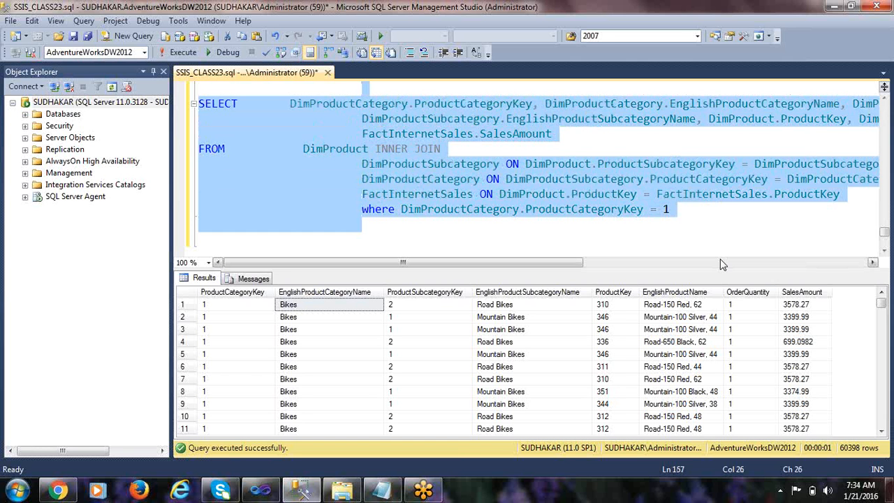
pyautogui.press('F5')
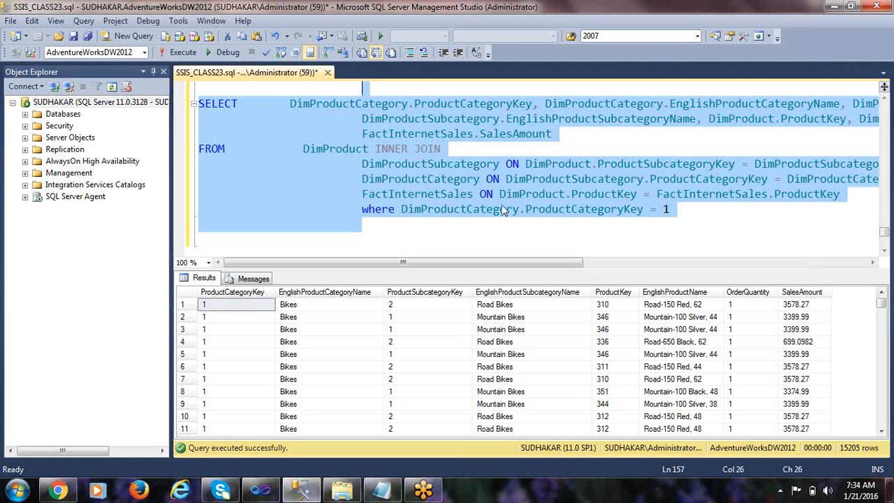
pyautogui.click(674, 209)
pyautogui.moveTo(682, 210); pyautogui.dragTo(159, 105)
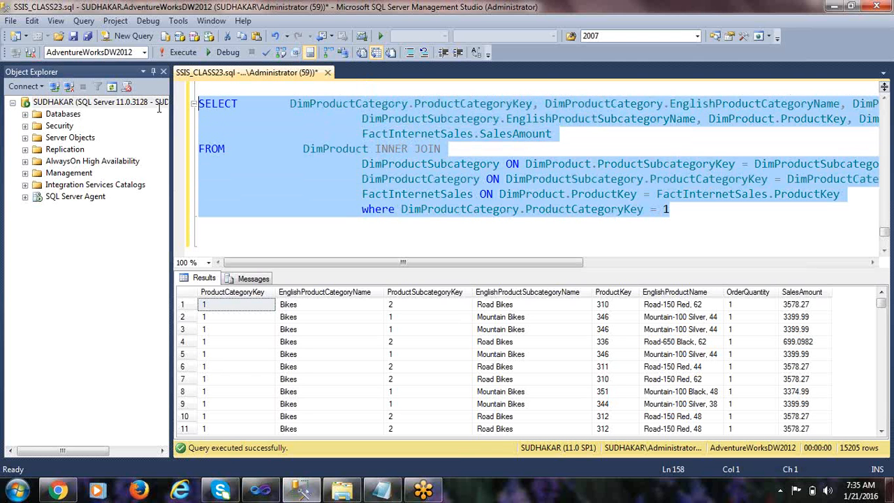
pyautogui.click(675, 209)
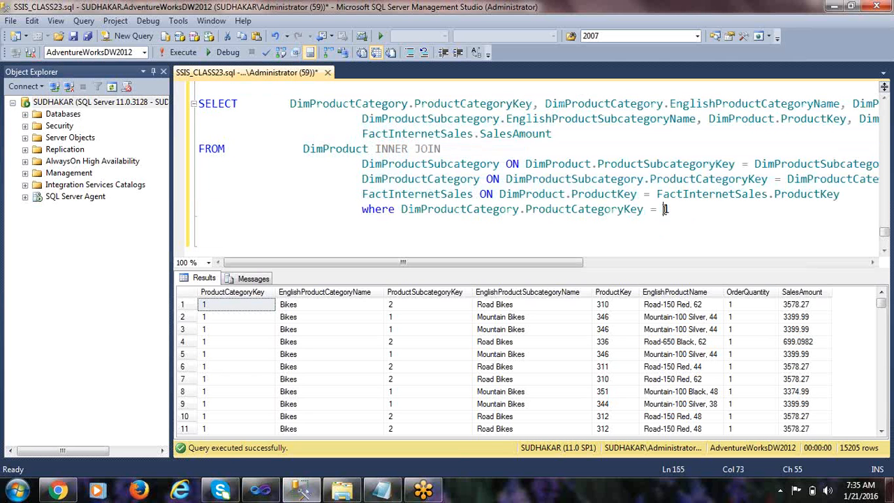
pyautogui.doubleClick(666, 209)
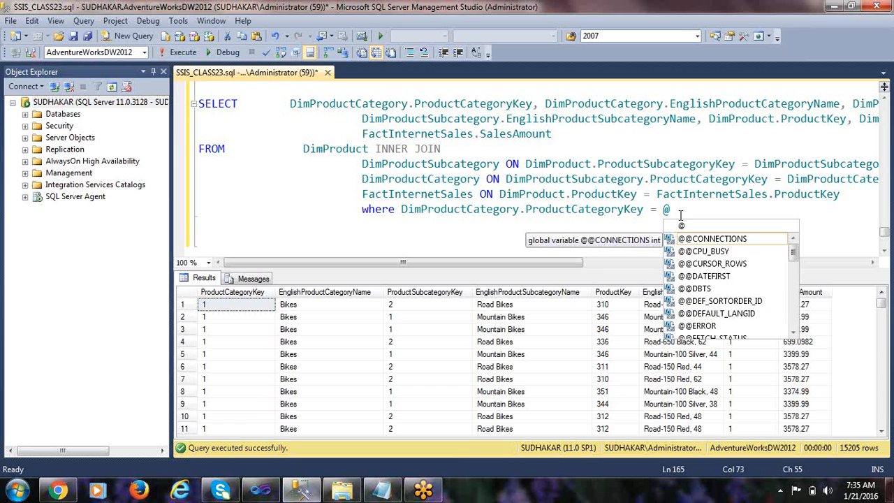
pyautogui.write('CATI')
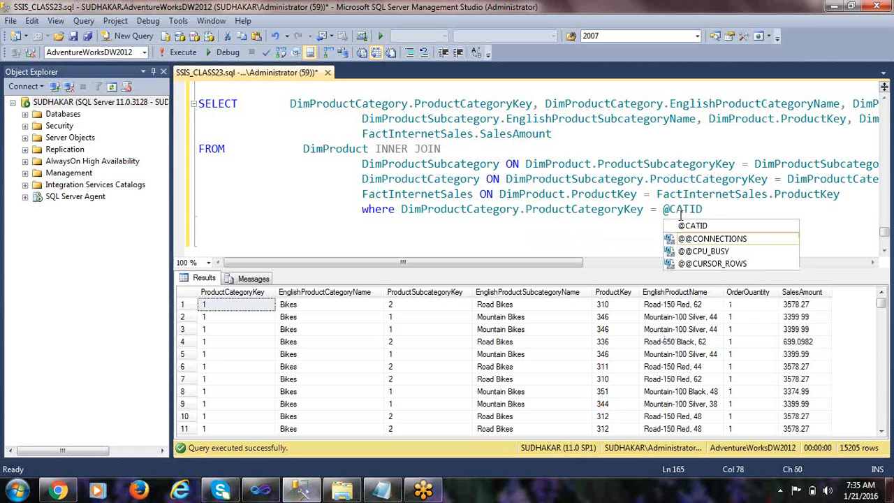
pyautogui.write('D')
pyautogui.press('Return')
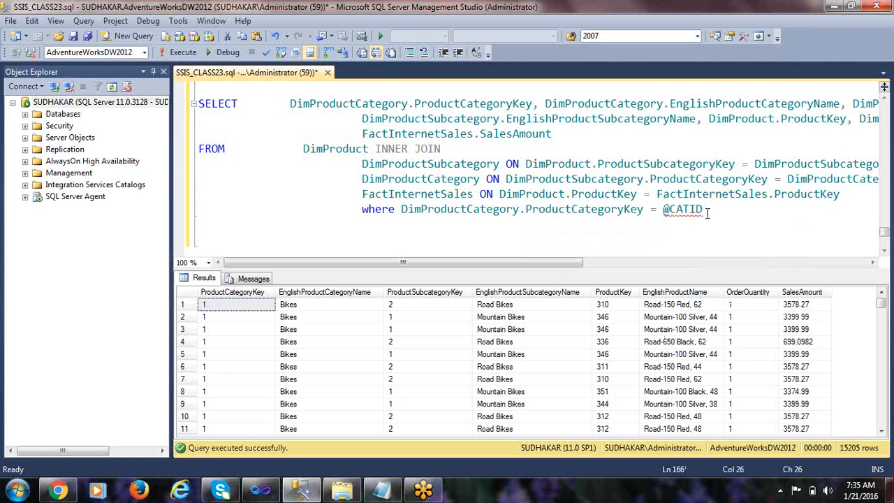
pyautogui.moveTo(663, 210)
pyautogui.mouseDown()
pyautogui.moveTo(707, 212)
pyautogui.moveTo(662, 210)
pyautogui.mouseUp()
pyautogui.click(683, 212)
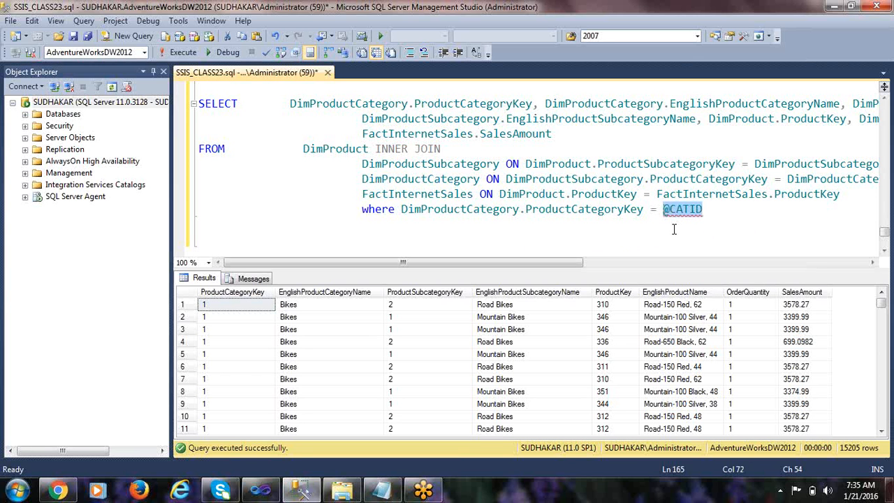
pyautogui.click(689, 209)
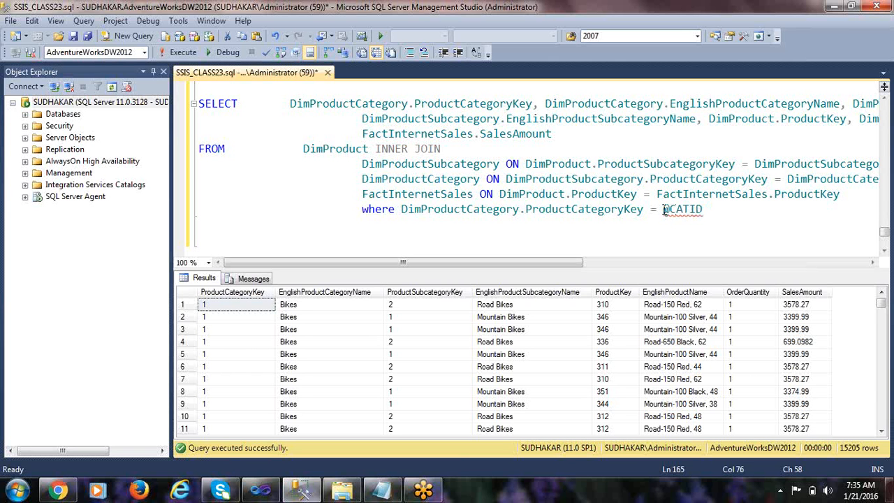
pyautogui.moveTo(663, 211); pyautogui.dragTo(140, 102)
pyautogui.click(183, 52)
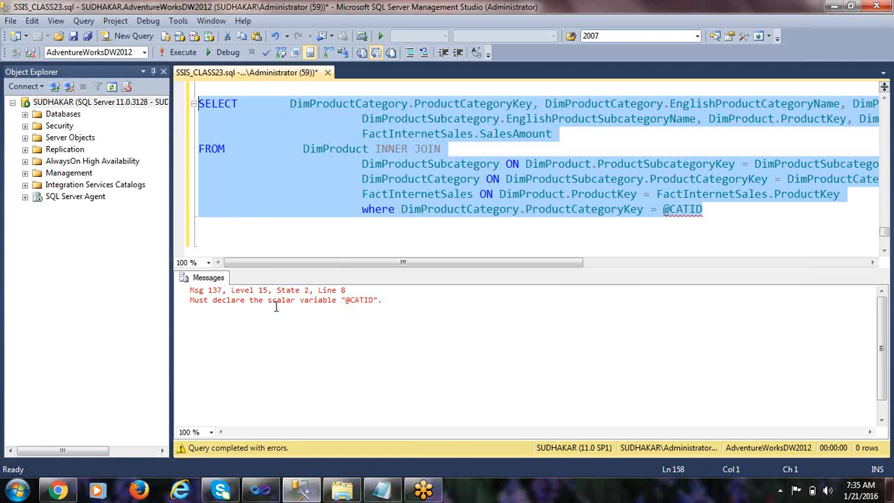
pyautogui.moveTo(271, 302); pyautogui.dragTo(383, 310)
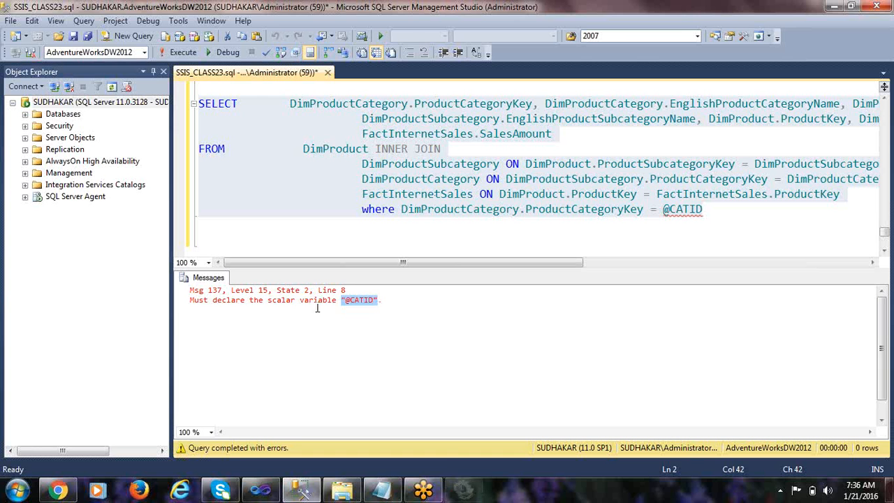
pyautogui.moveTo(304, 301); pyautogui.dragTo(373, 302)
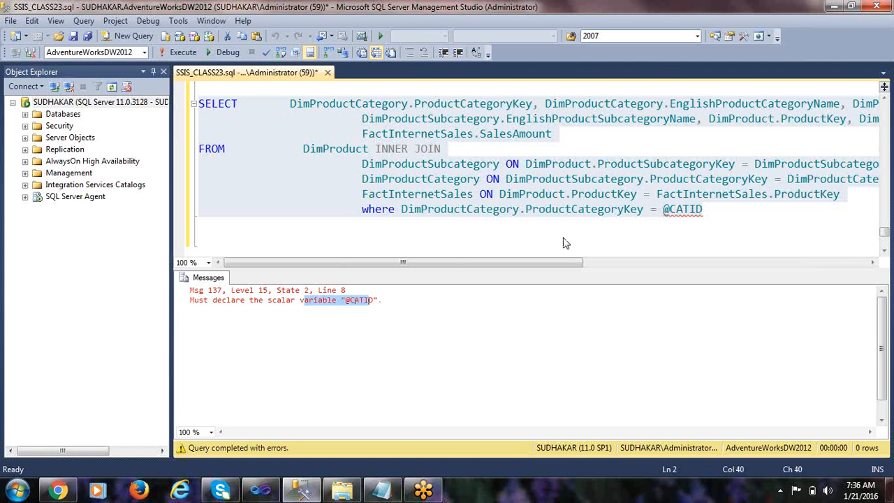
pyautogui.rightClick(414, 103)
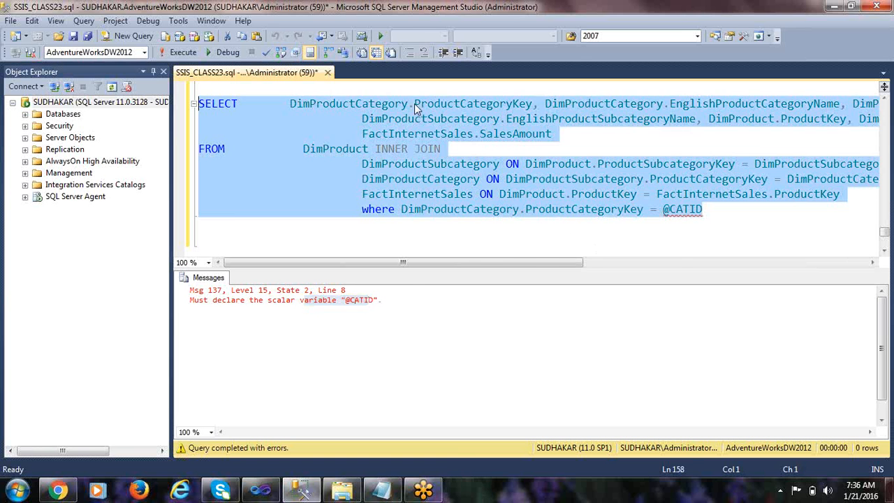
pyautogui.click(447, 131)
pyautogui.hotkey('alt', 'Tab')
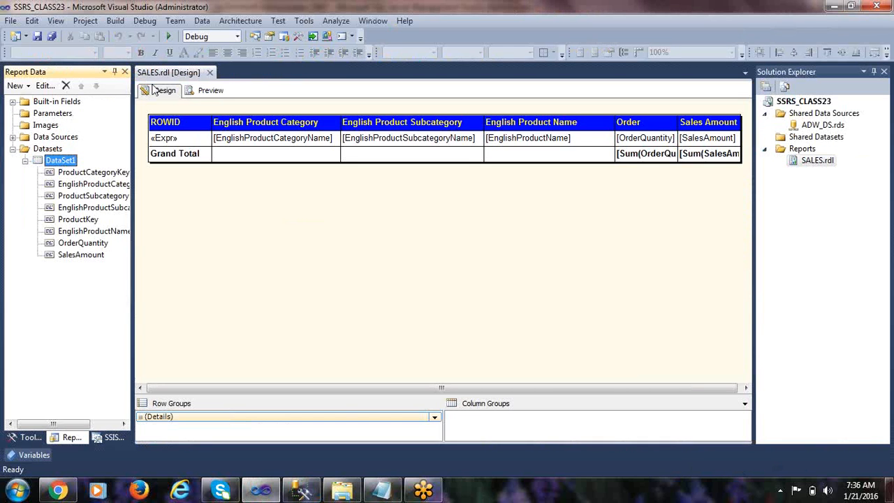
pyautogui.click(209, 72)
# Step: Add a new empty report named PARAMETER.rdl to the project's Reports folder
pyautogui.rightClick(802, 137)
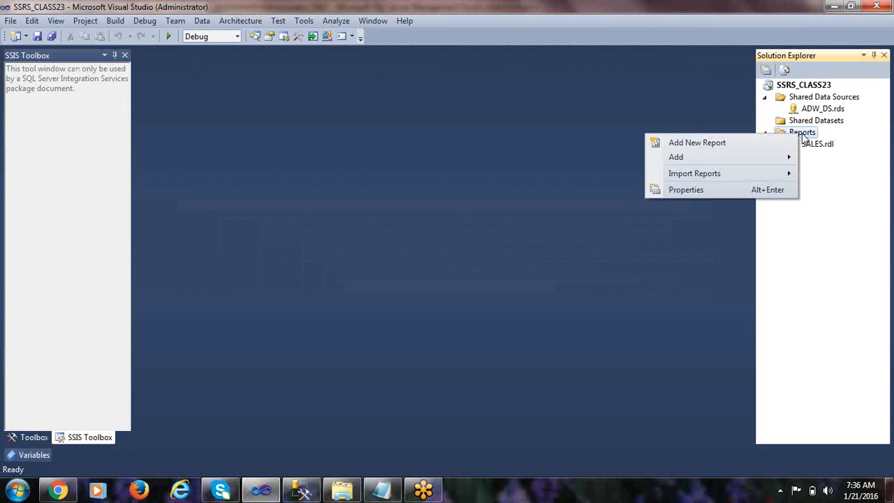
pyautogui.moveTo(704, 161)
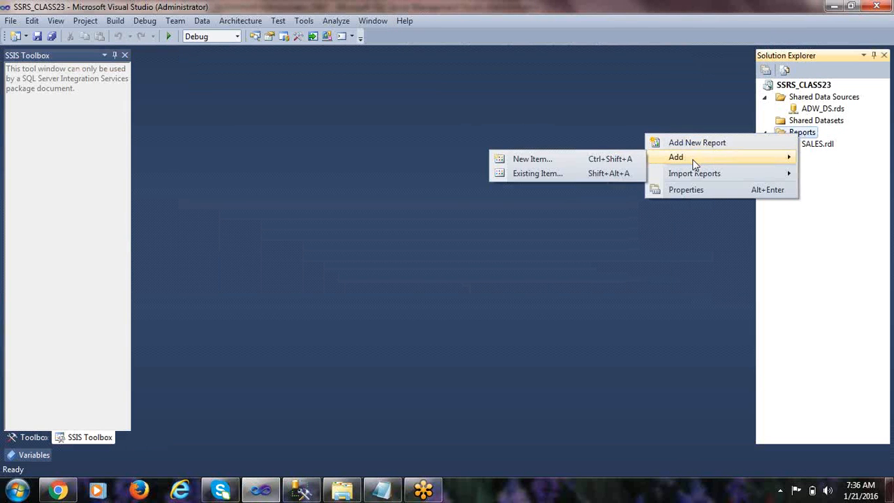
pyautogui.click(572, 158)
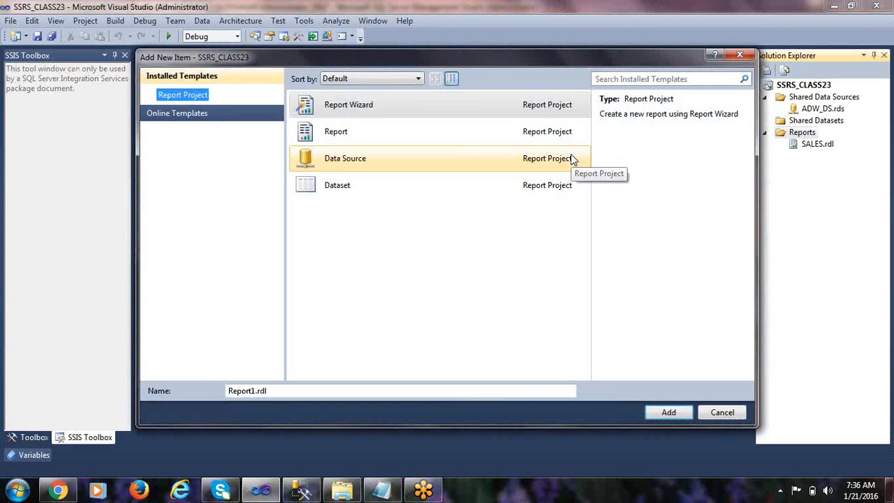
pyautogui.click(376, 132)
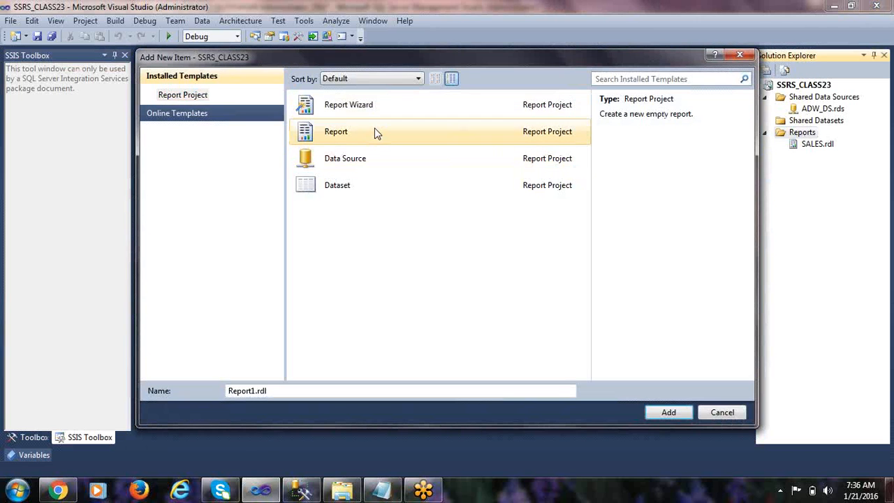
pyautogui.click(249, 392)
pyautogui.moveTo(249, 391); pyautogui.dragTo(214, 420)
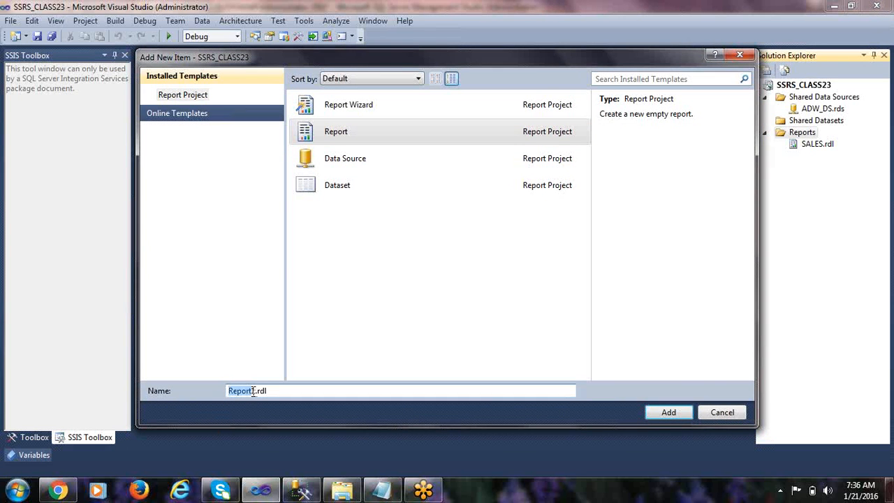
pyautogui.moveTo(256, 391); pyautogui.dragTo(180, 391)
pyautogui.write('PARAMETER')
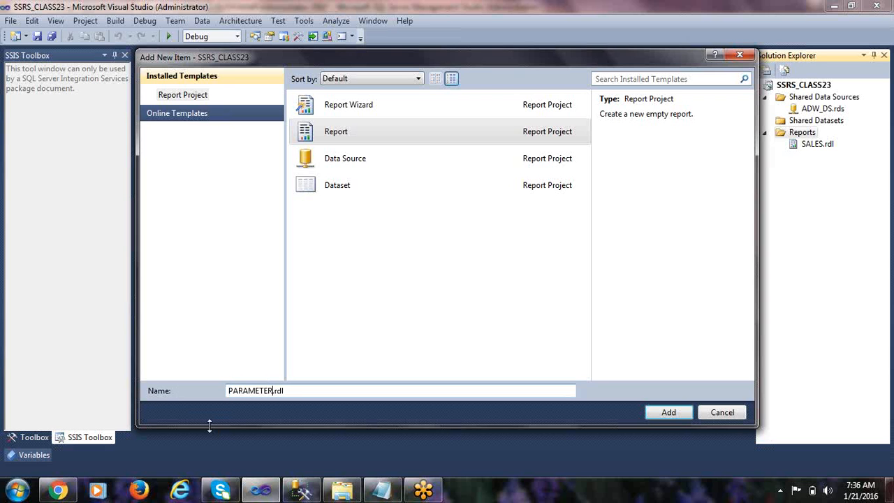
pyautogui.click(669, 416)
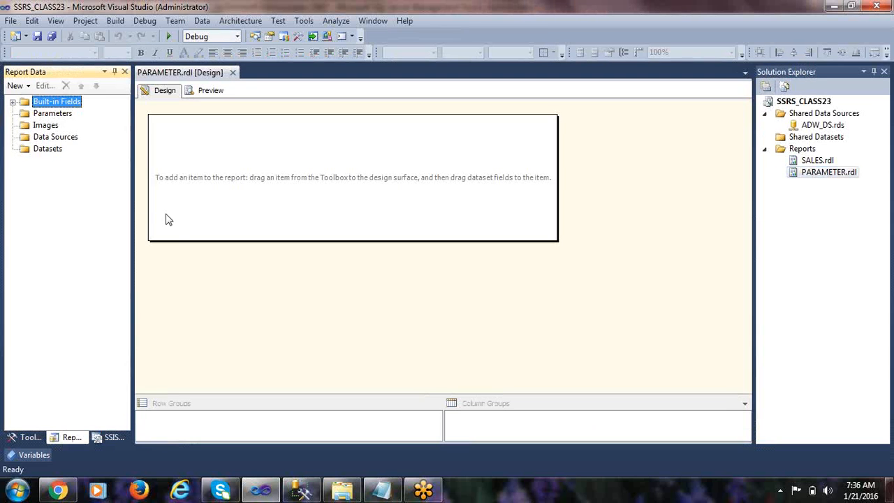
# Step: Add a data source to the report that uses the shared data source reference ADW_DS
pyautogui.click(57, 138)
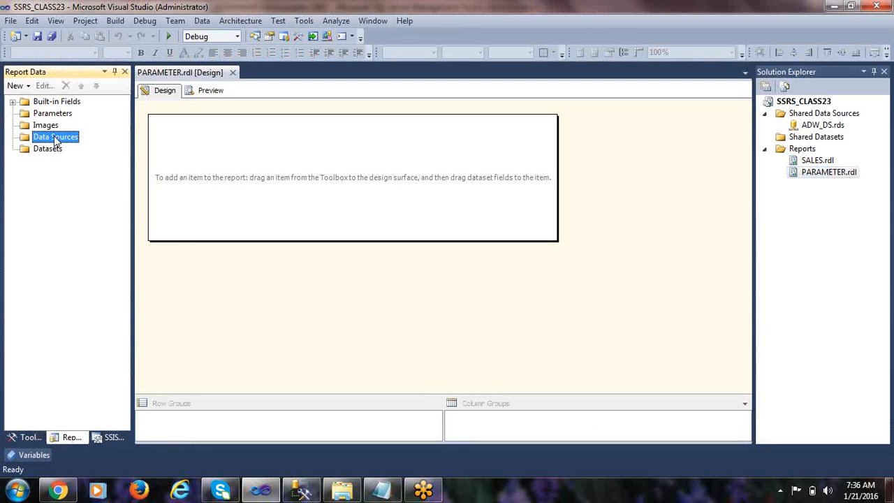
pyautogui.rightClick(57, 139)
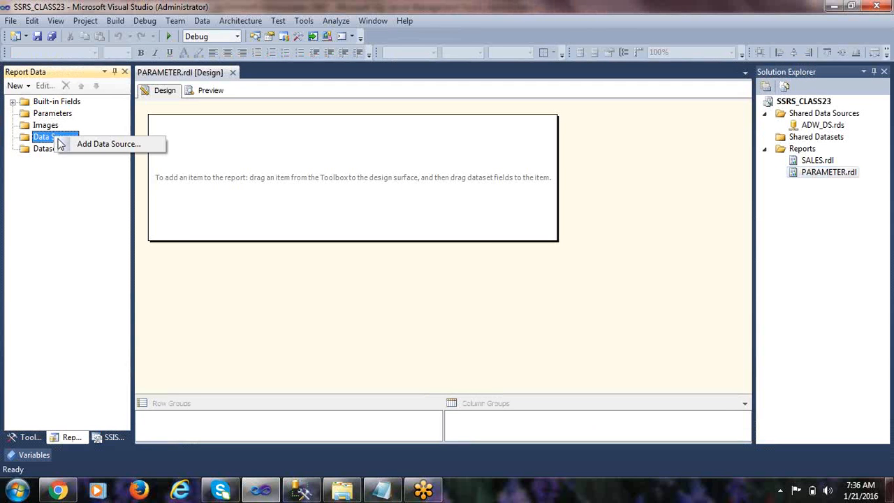
pyautogui.click(85, 143)
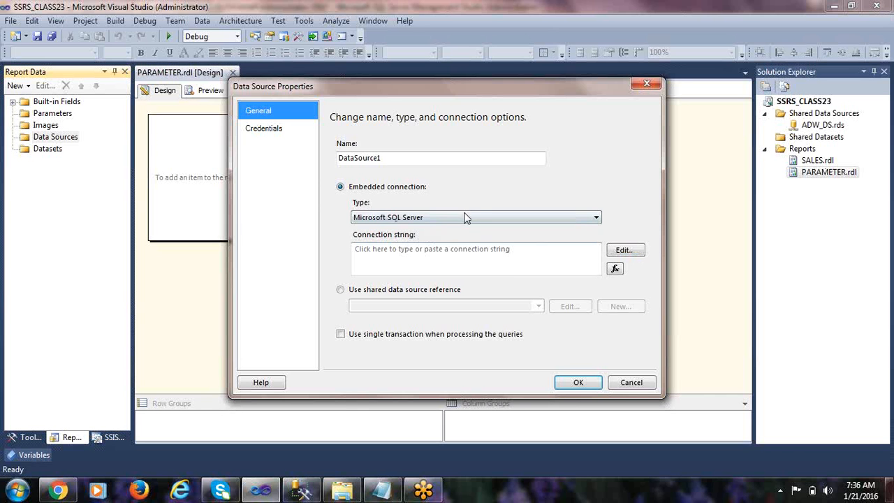
pyautogui.click(346, 291)
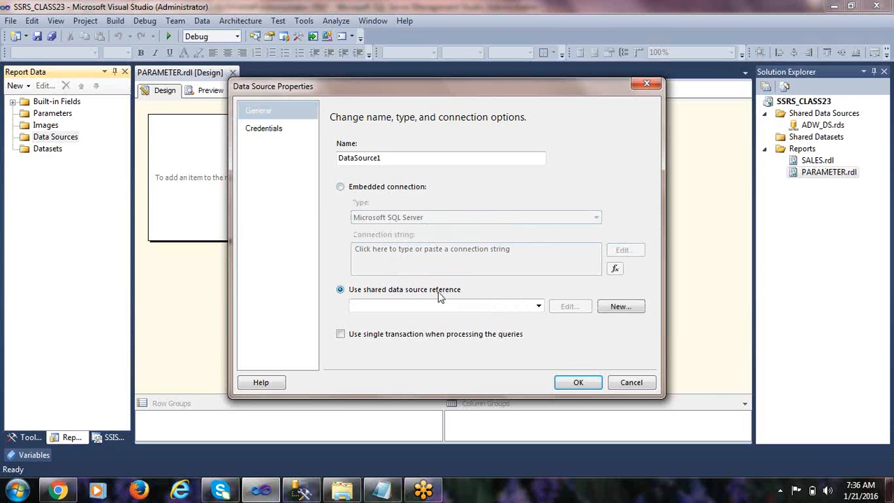
pyautogui.click(539, 306)
pyautogui.click(398, 317)
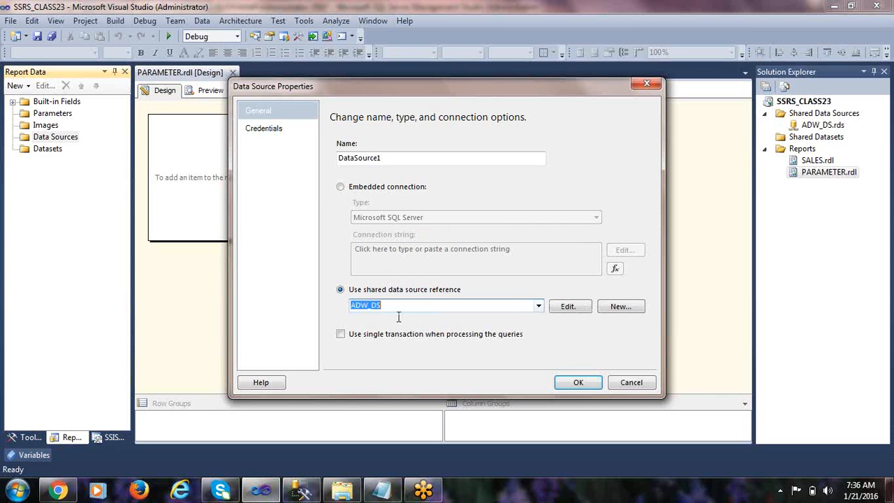
pyautogui.click(579, 382)
# Step: Add a dataset embedded in the report and set its data source to DataSource1
pyautogui.click(50, 162)
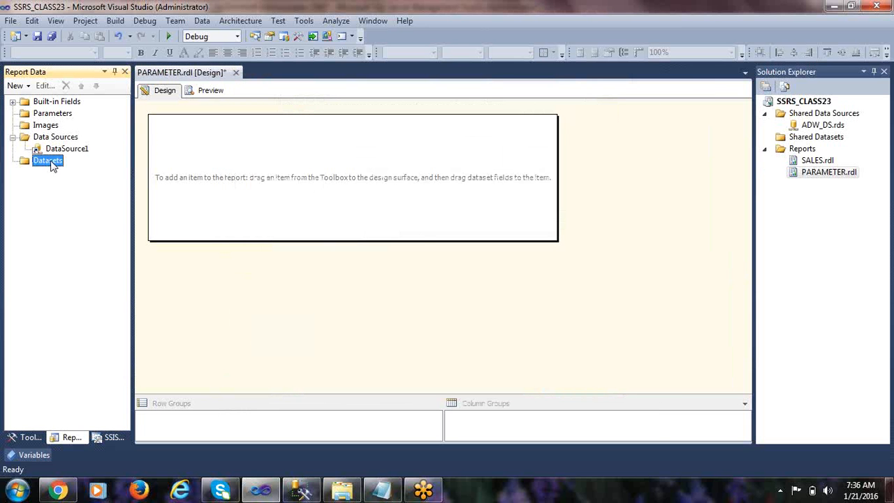
pyautogui.rightClick(50, 163)
pyautogui.click(101, 172)
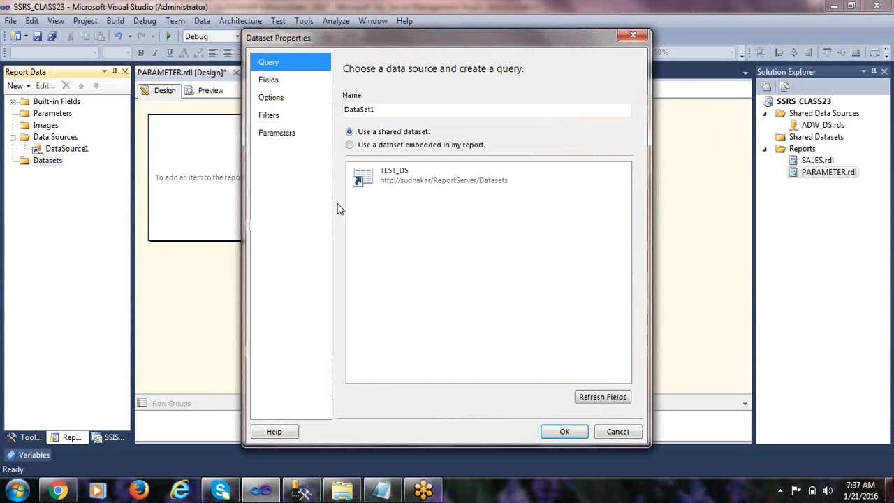
pyautogui.click(349, 145)
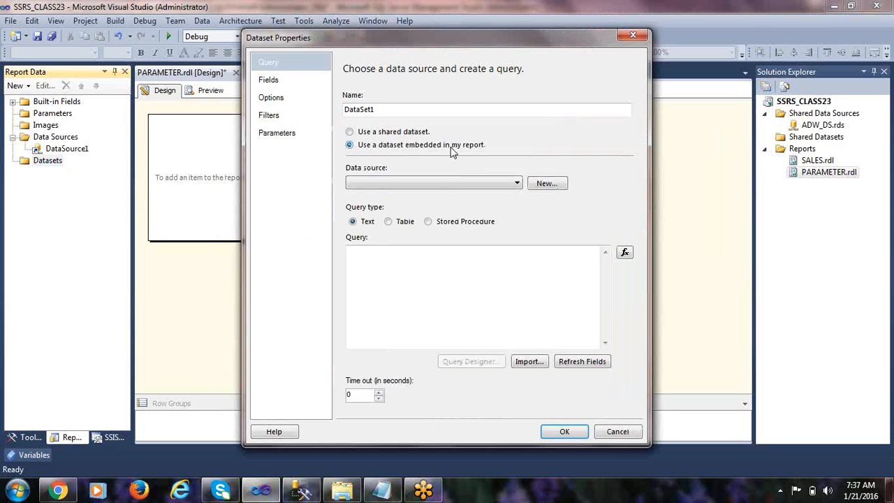
pyautogui.click(426, 182)
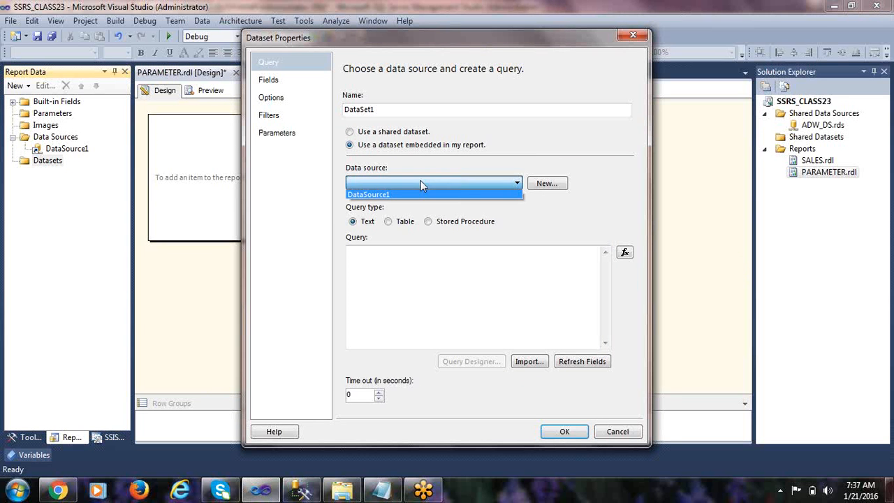
pyautogui.click(377, 196)
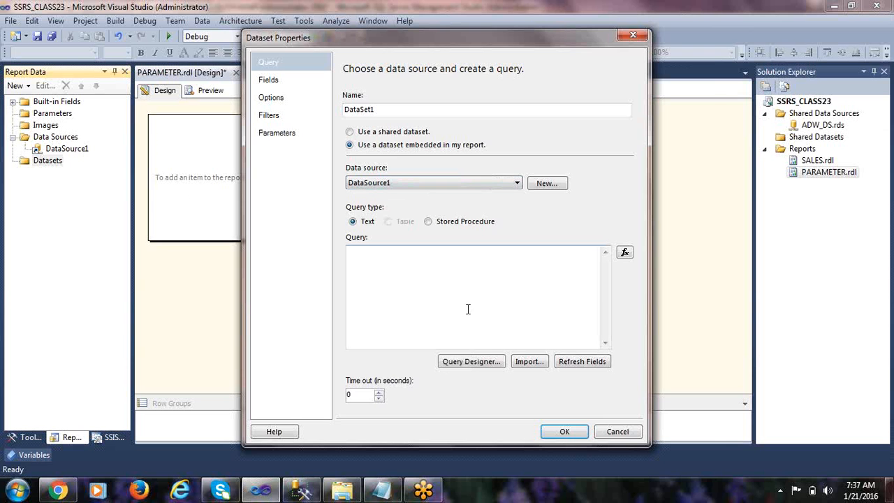
pyautogui.click(472, 361)
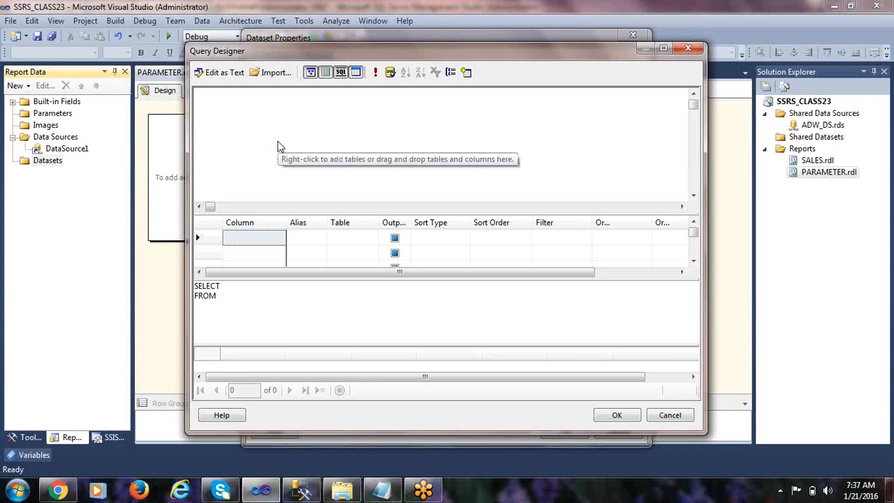
pyautogui.doubleClick(320, 53)
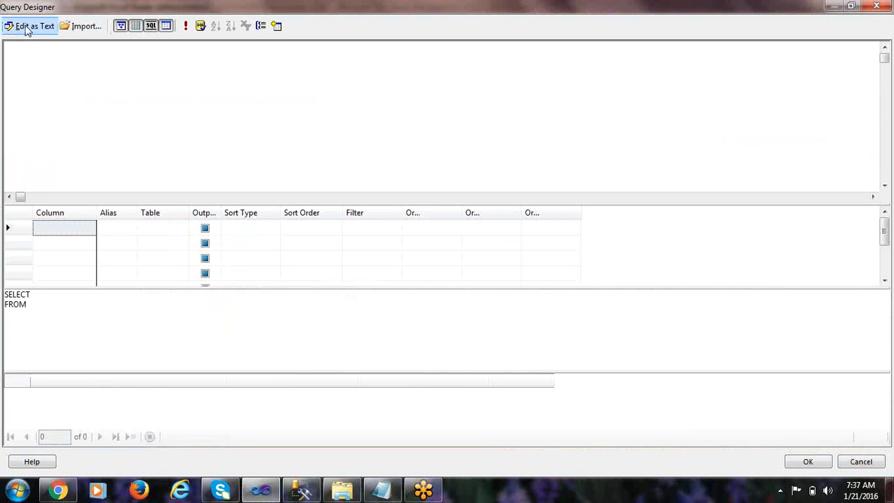
pyautogui.click(25, 30)
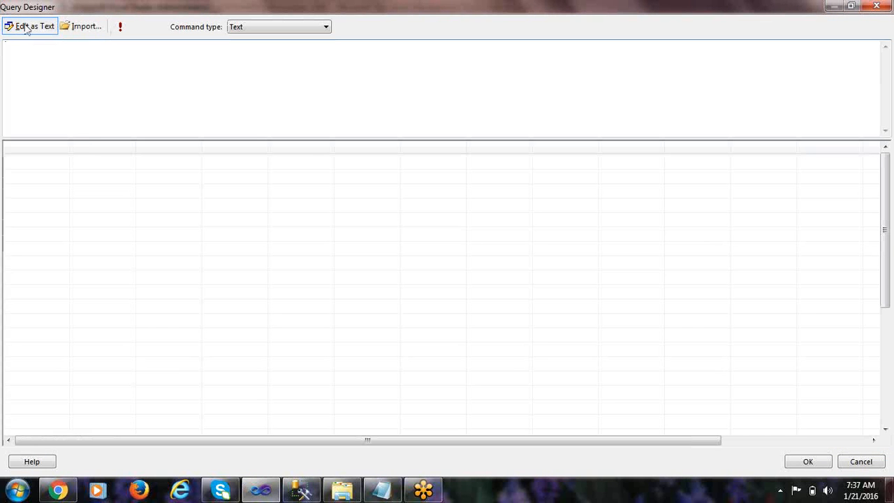
pyautogui.moveTo(82, 138); pyautogui.dragTo(86, 234)
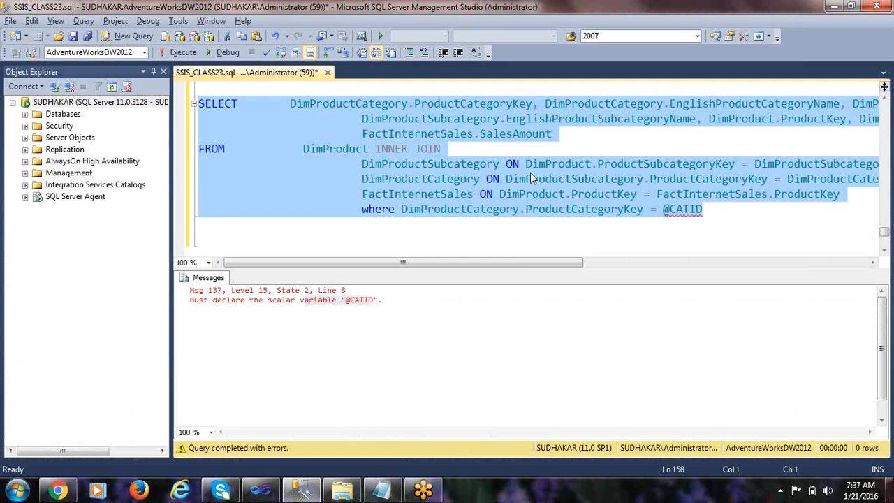
pyautogui.rightClick(531, 173)
pyautogui.click(583, 195)
pyautogui.hotkey('alt', 'Tab')
pyautogui.hotkey('ctrl', 'v')
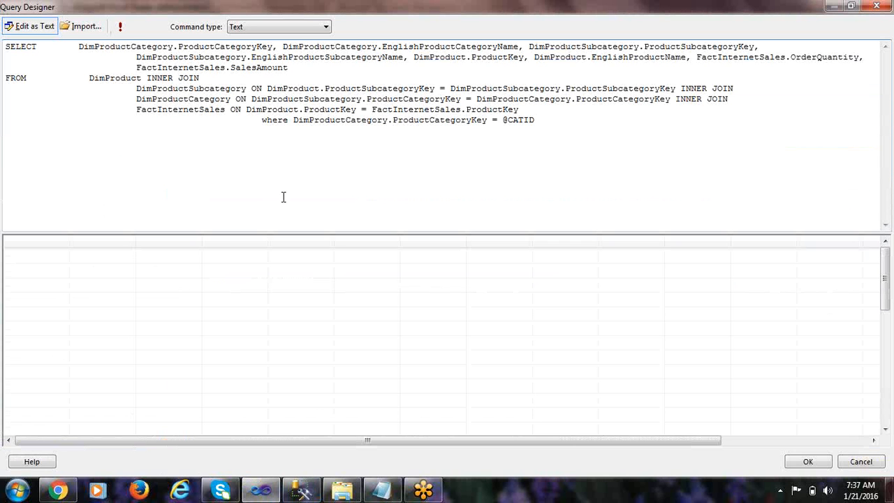
pyautogui.click(121, 28)
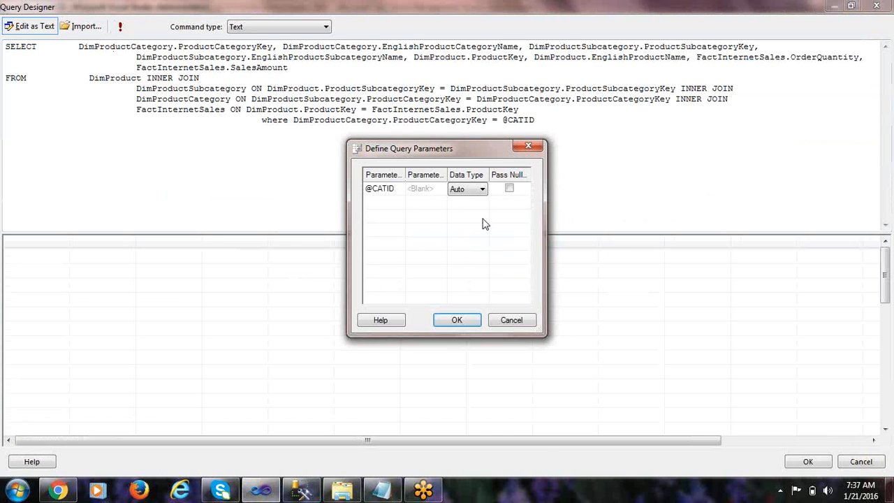
pyautogui.click(428, 194)
pyautogui.write('1')
pyautogui.click(457, 320)
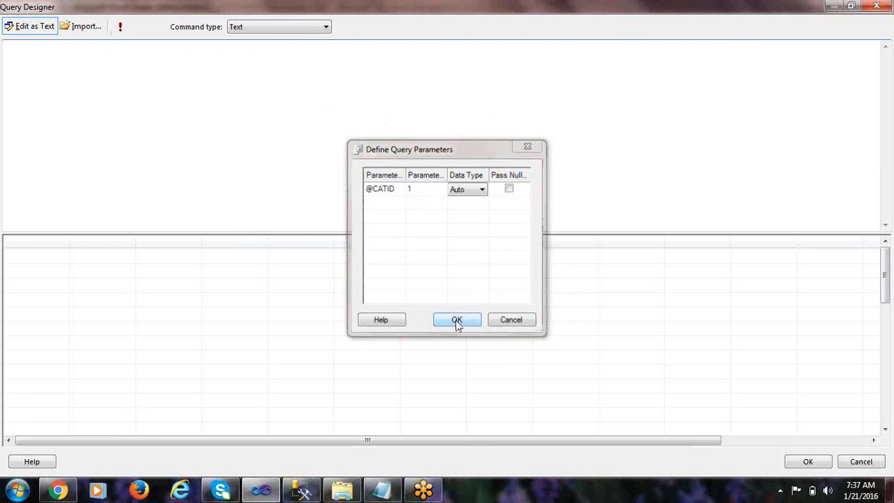
# Step: Examine the returned rows with the ProductCategoryKey column widened, and accept the query into the dataset
pyautogui.click(56, 273)
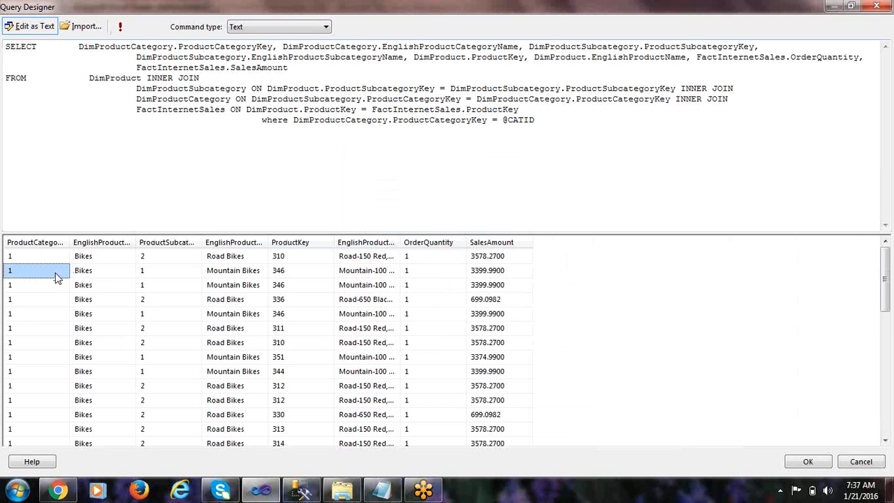
pyautogui.scroll(-2, 56, 272)
pyautogui.scroll(2, 38, 264)
pyautogui.click(40, 284)
pyautogui.click(44, 299)
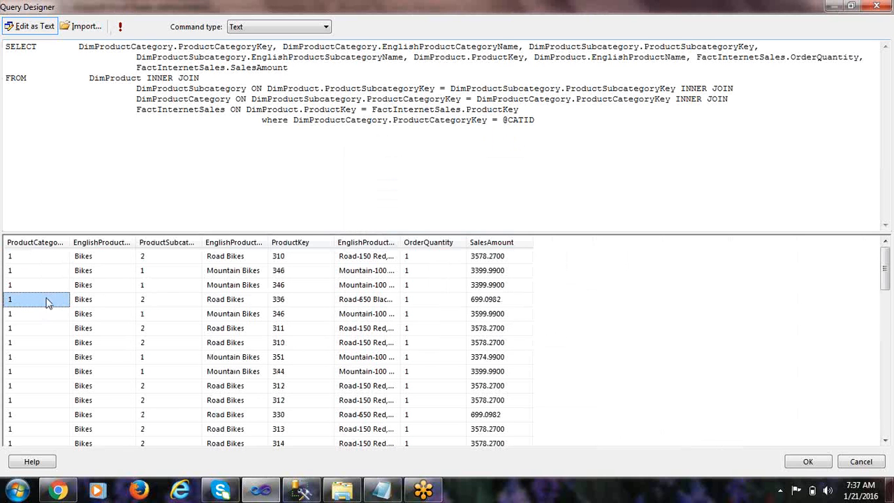
pyautogui.moveTo(83, 245); pyautogui.dragTo(38, 402)
pyautogui.scroll(-7, 68, 367)
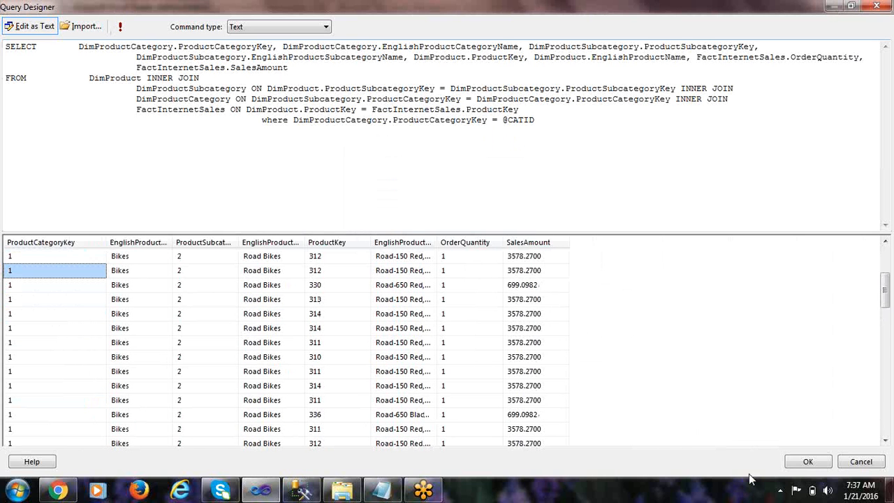
pyautogui.click(803, 460)
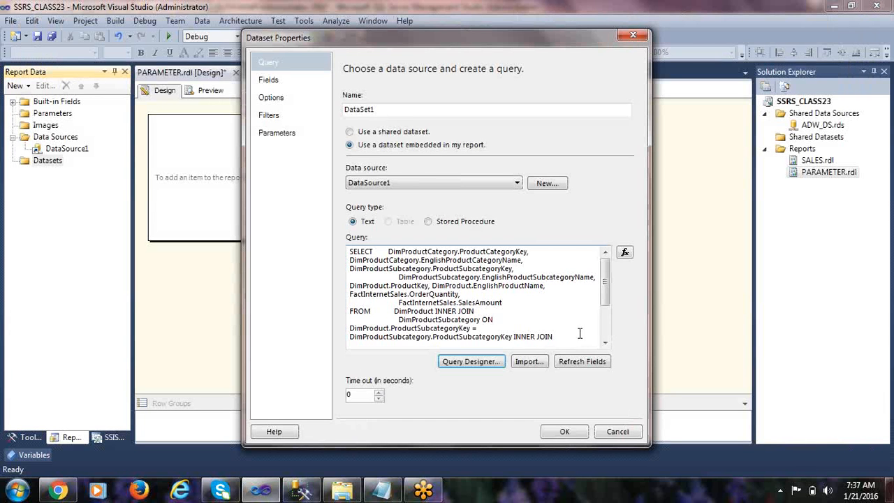
pyautogui.click(271, 82)
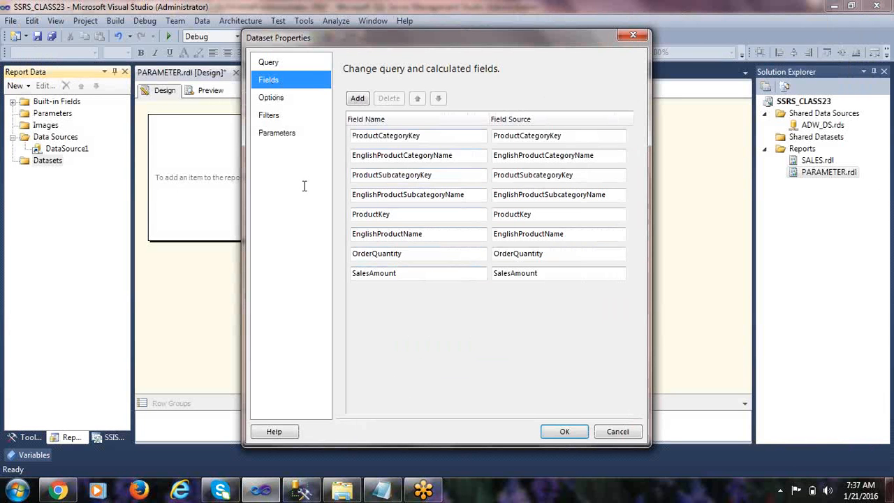
pyautogui.click(283, 136)
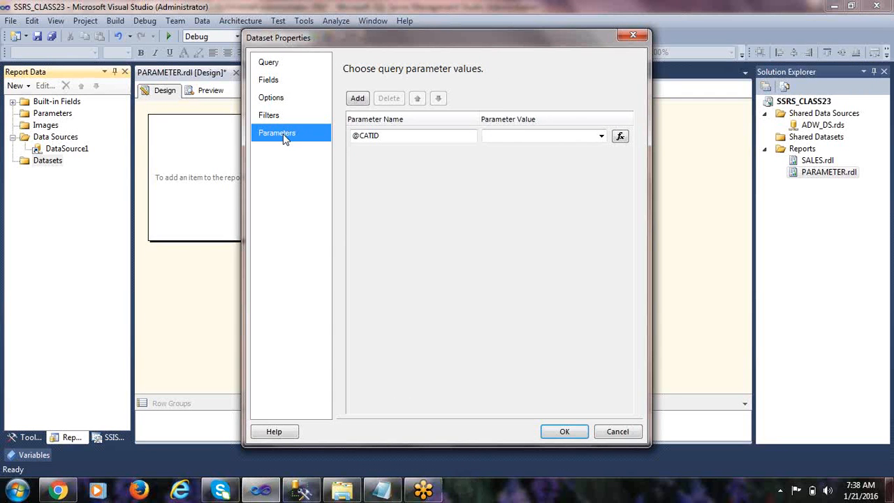
pyautogui.click(369, 136)
pyautogui.doubleClick(369, 136)
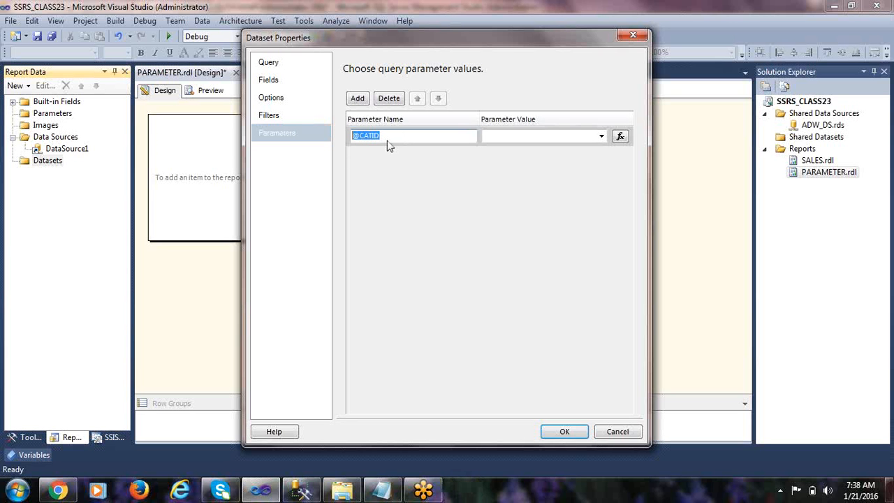
pyautogui.click(269, 63)
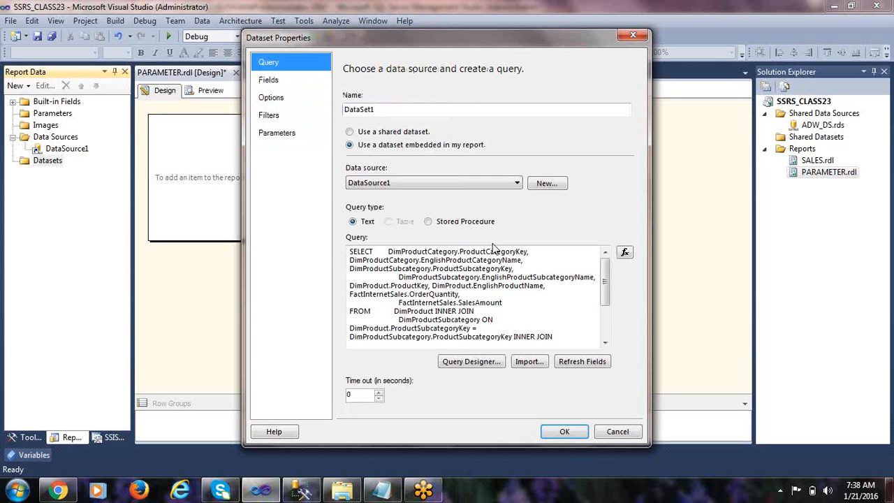
pyautogui.click(481, 311)
pyautogui.scroll(-3, 481, 311)
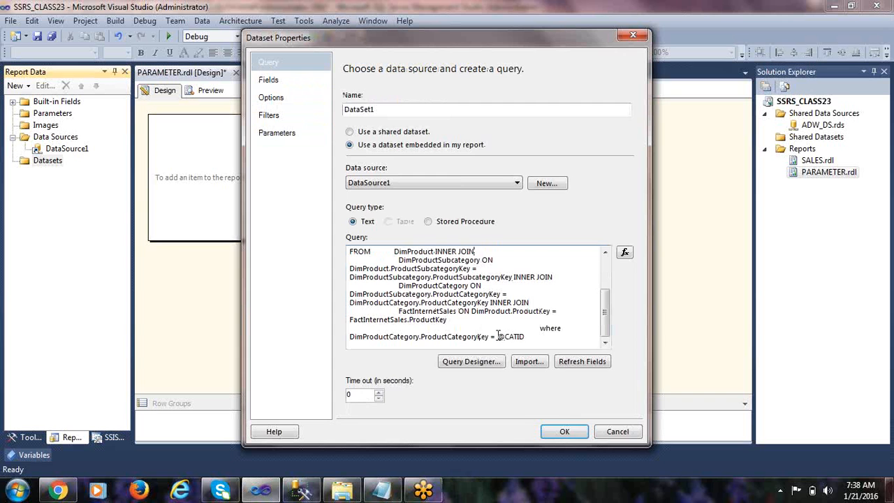
pyautogui.moveTo(497, 336); pyautogui.dragTo(528, 338)
pyautogui.click(283, 133)
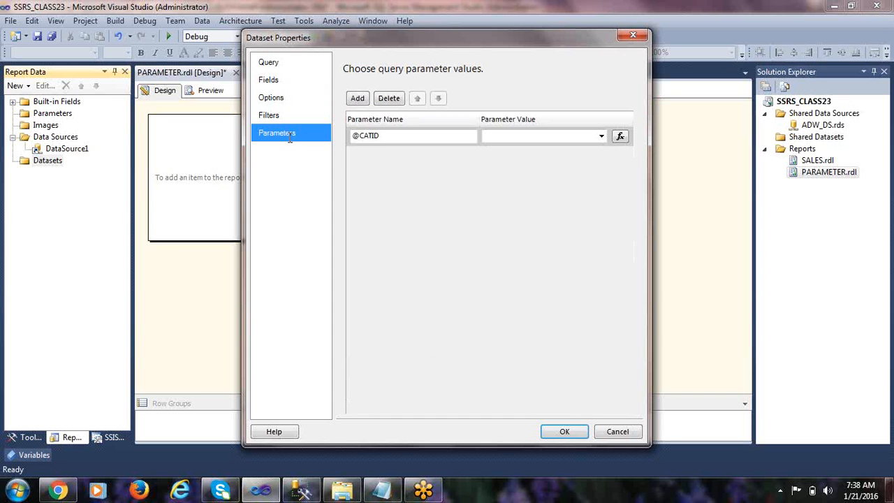
pyautogui.press('Tab')
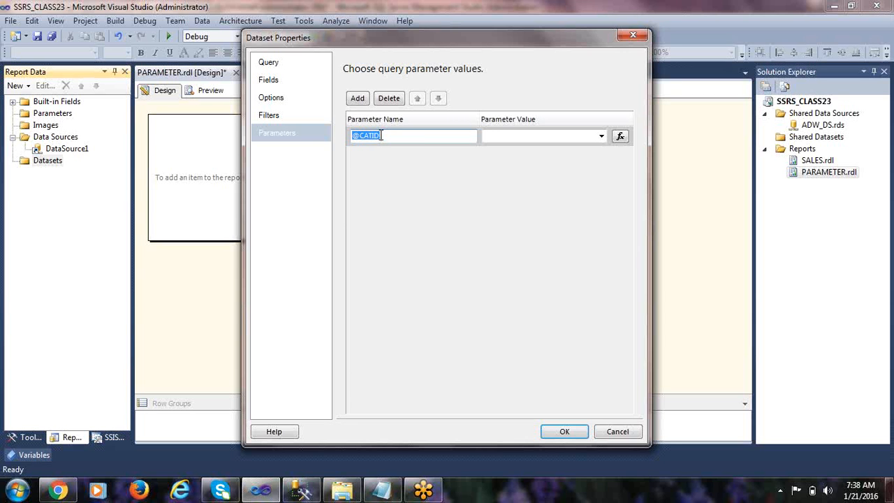
pyautogui.click(569, 137)
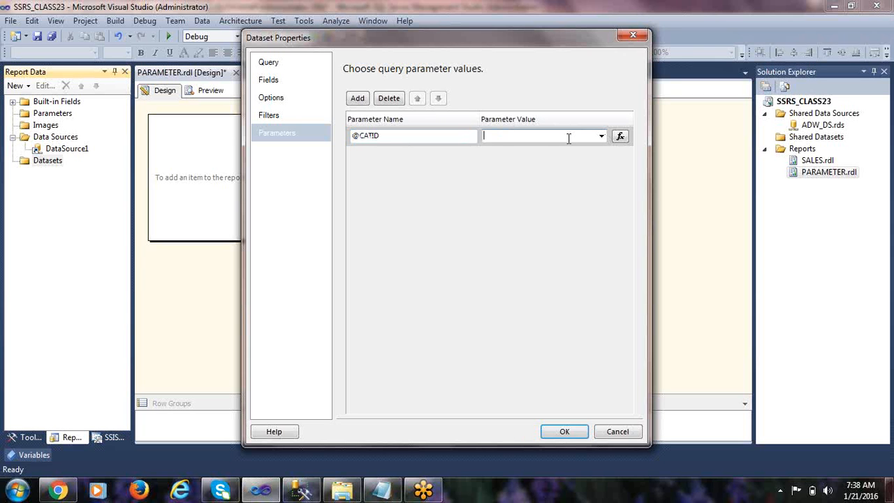
pyautogui.write('1')
pyautogui.moveTo(539, 138); pyautogui.dragTo(415, 131)
pyautogui.press('BackSpace')
pyautogui.click(601, 137)
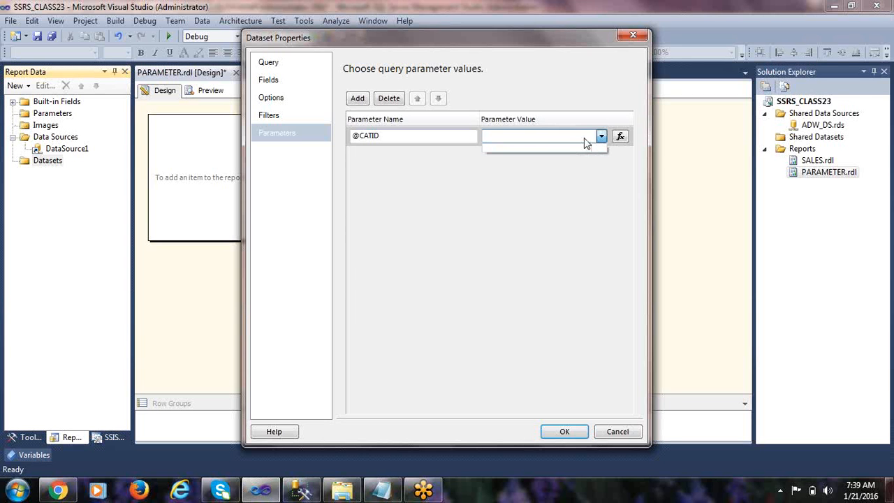
pyautogui.click(565, 137)
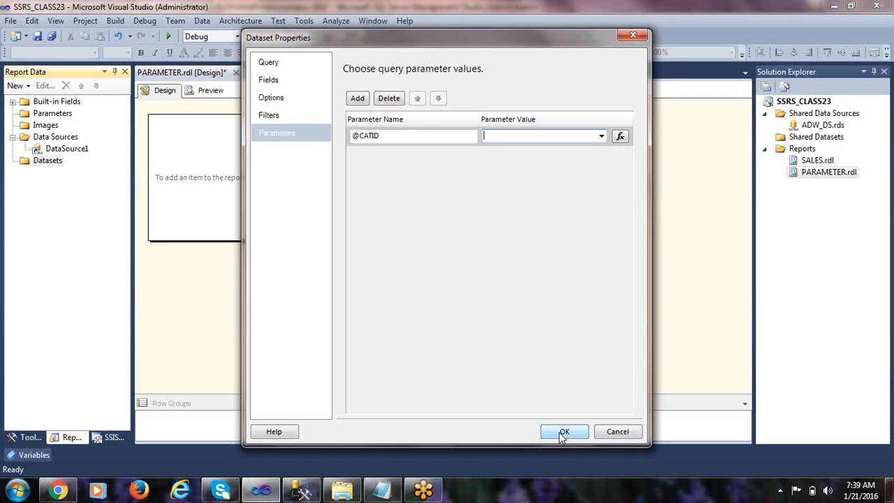
pyautogui.click(388, 137)
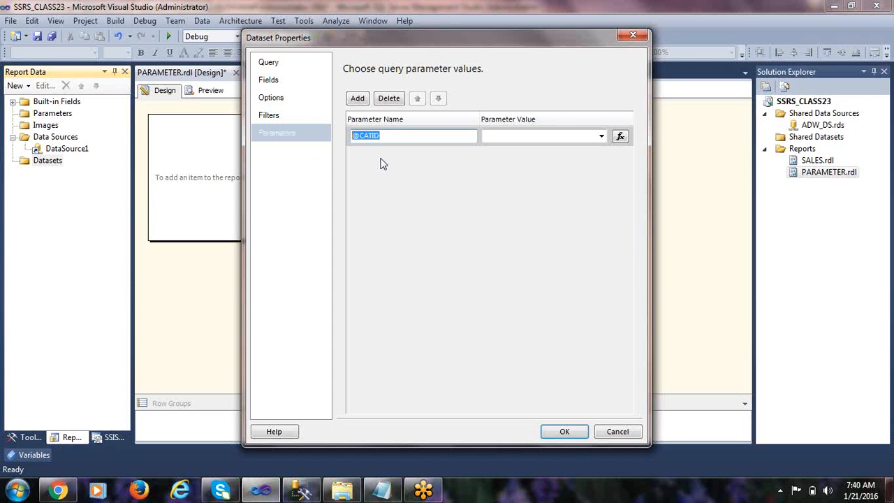
pyautogui.click(563, 432)
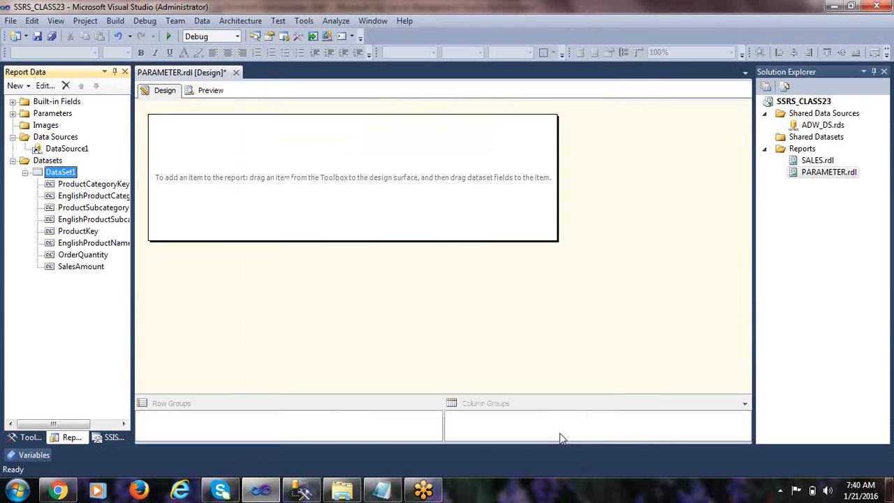
pyautogui.click(22, 114)
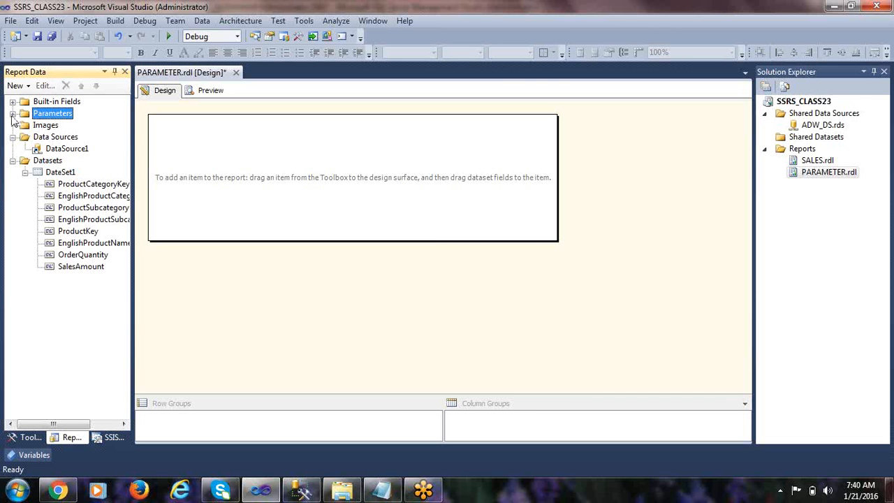
pyautogui.click(13, 114)
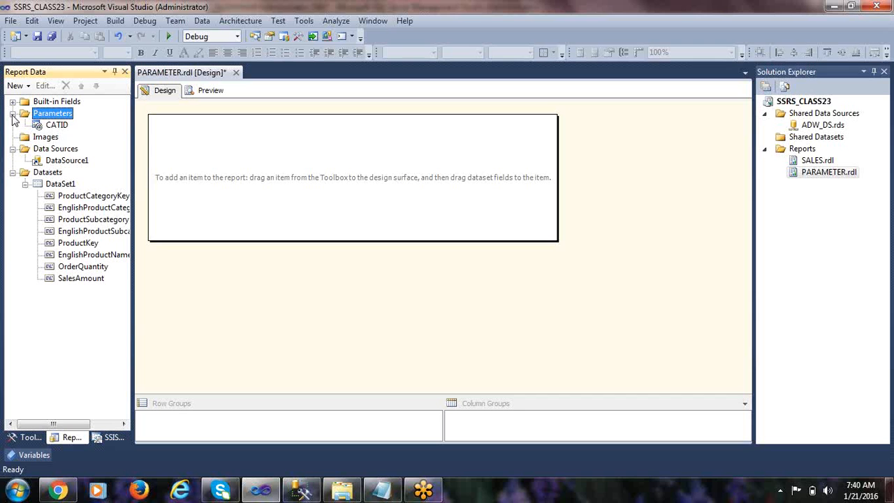
pyautogui.click(50, 126)
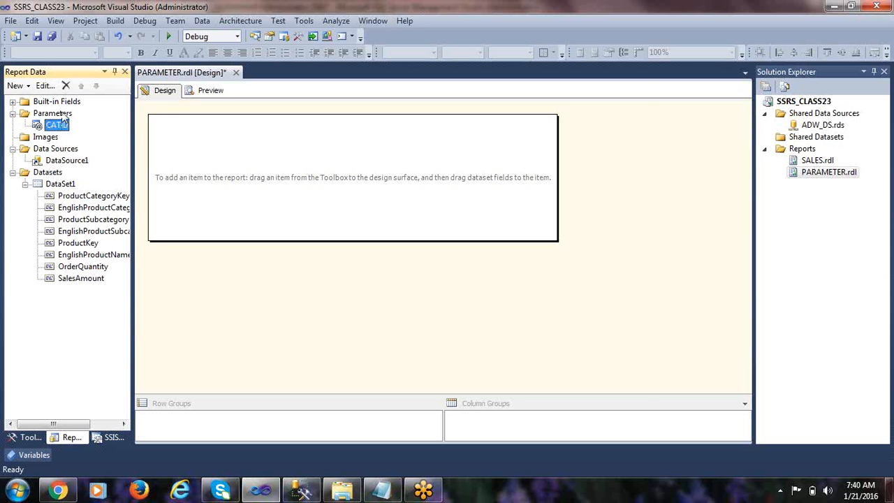
pyautogui.rightClick(62, 116)
pyautogui.click(106, 123)
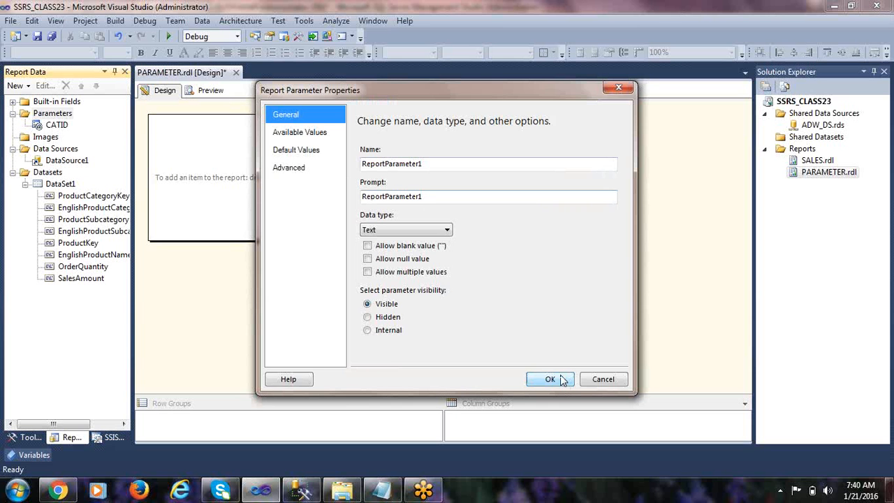
pyautogui.click(603, 379)
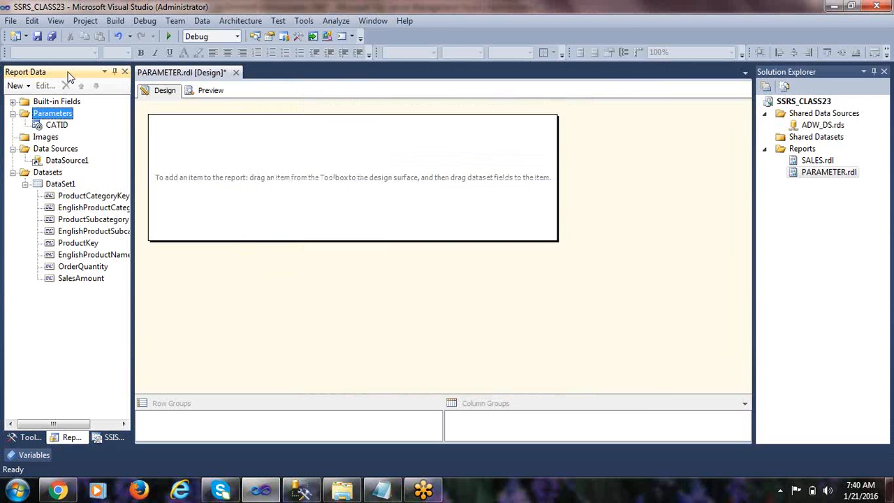
pyautogui.click(57, 126)
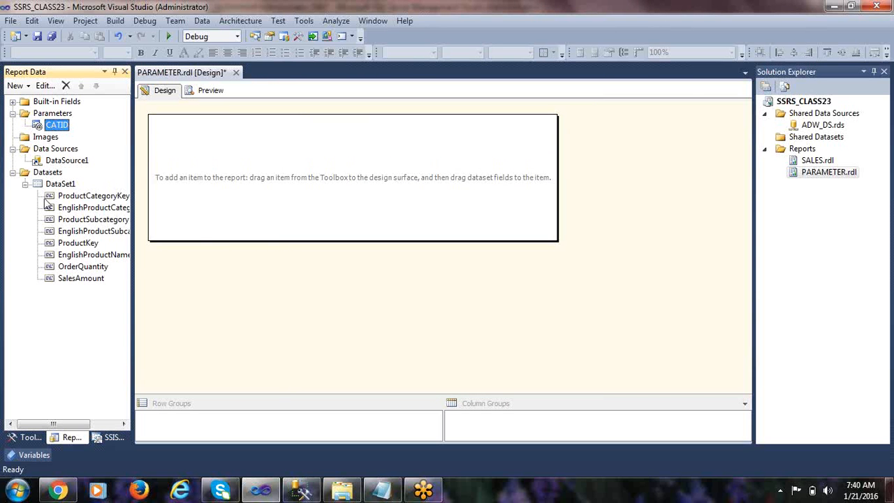
pyautogui.rightClick(60, 184)
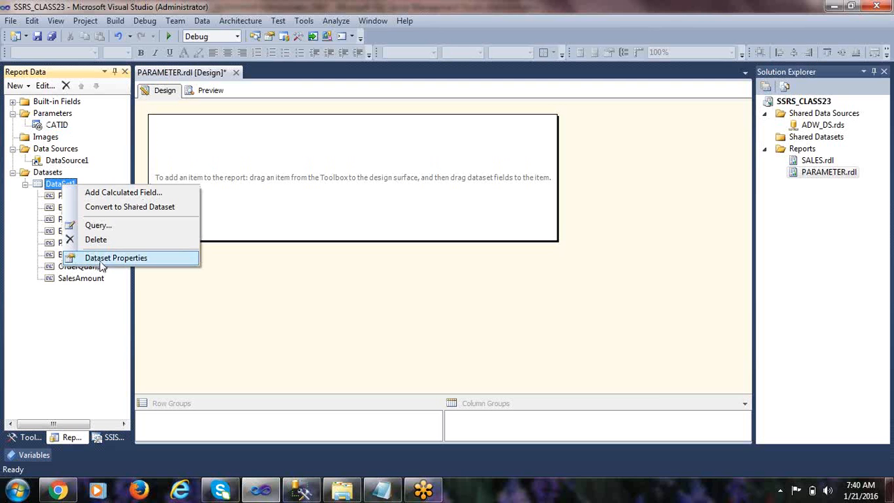
pyautogui.click(101, 262)
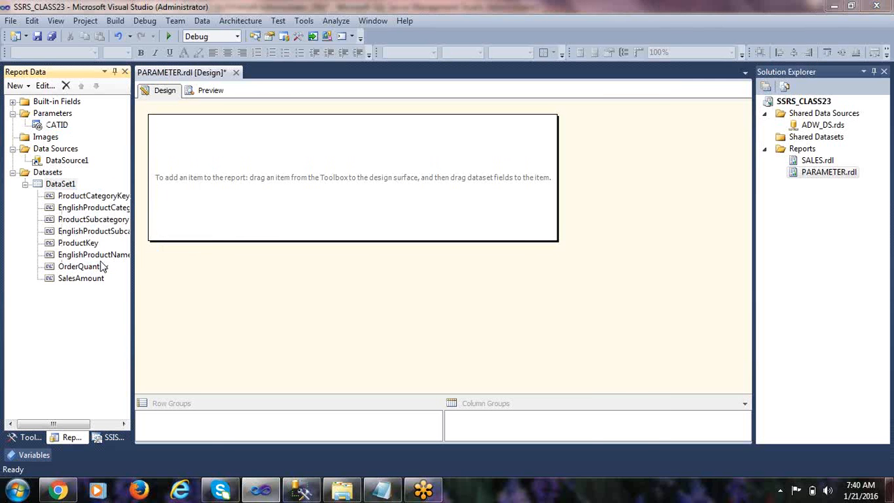
pyautogui.click(278, 133)
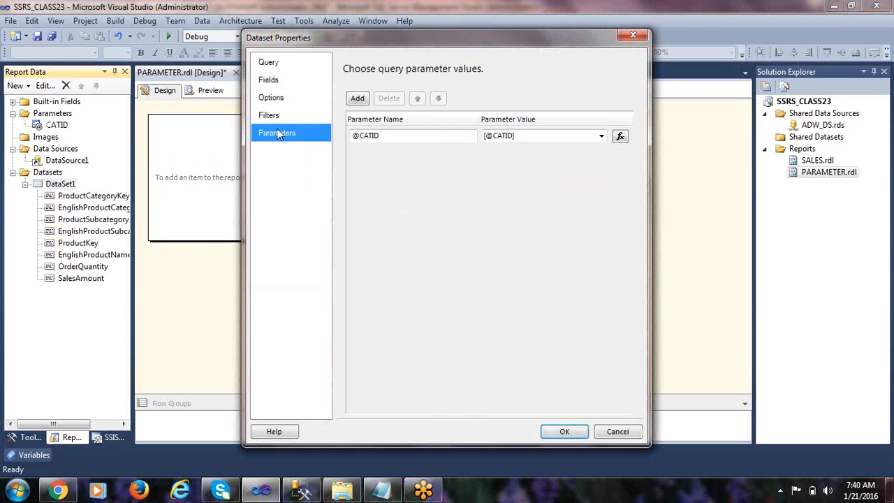
pyautogui.click(428, 139)
pyautogui.click(402, 136)
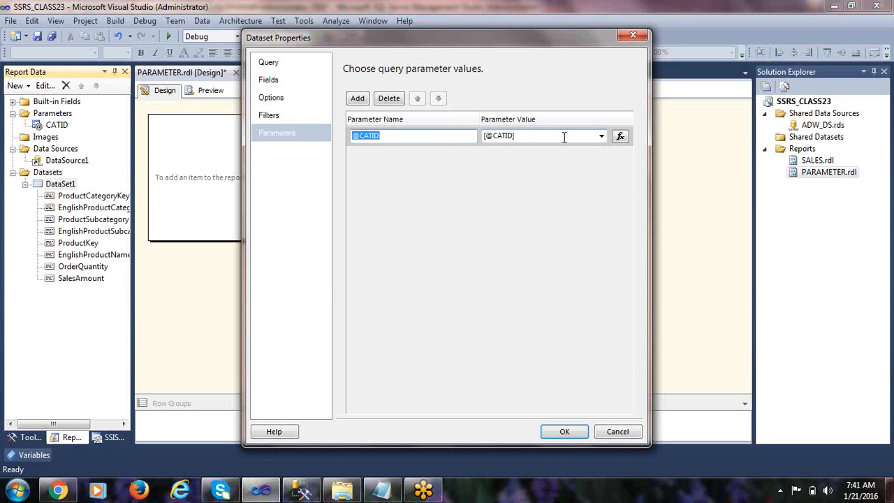
pyautogui.click(602, 137)
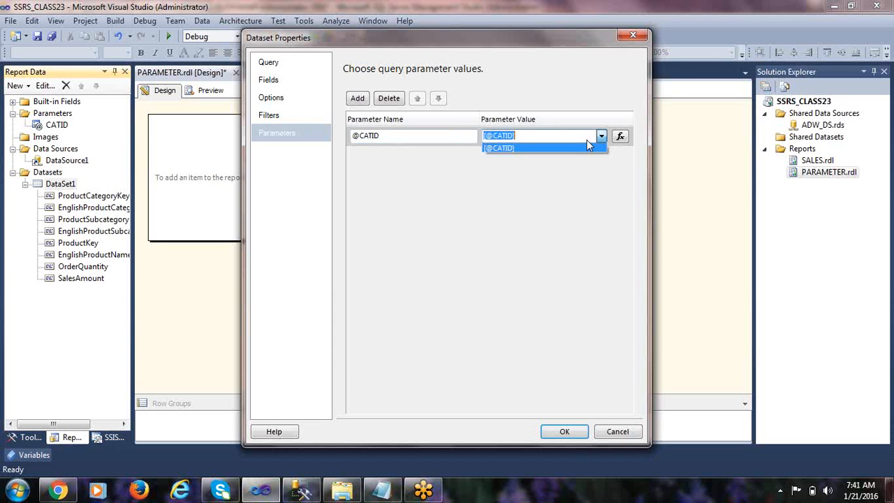
pyautogui.click(515, 148)
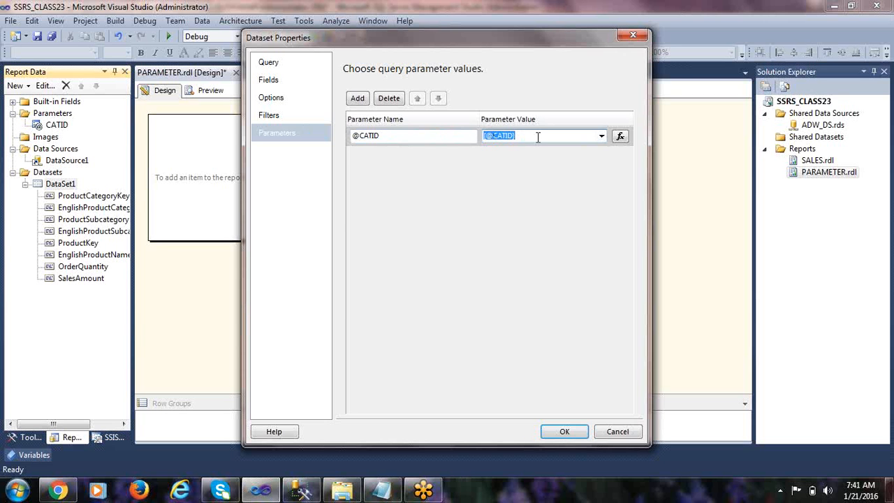
pyautogui.click(564, 429)
pyautogui.click(562, 432)
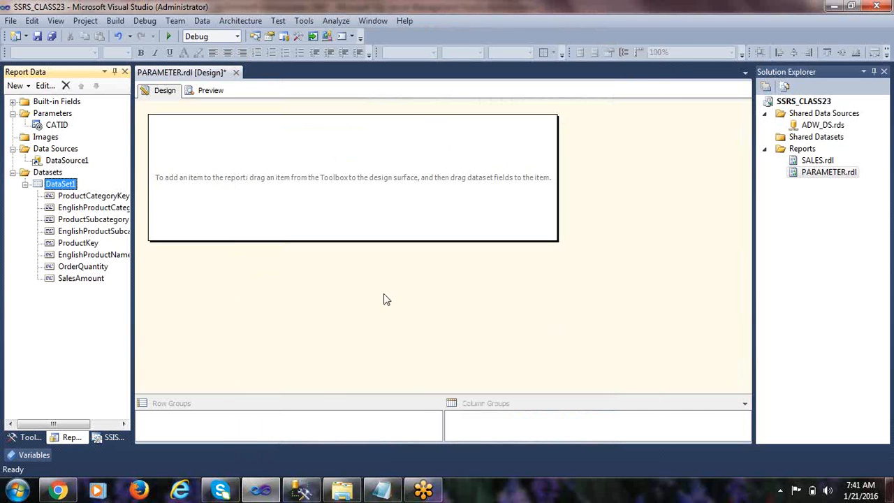
# Step: Open the CATID report parameter's properties and set its prompt to SELECT CATEGORY
pyautogui.click(62, 127)
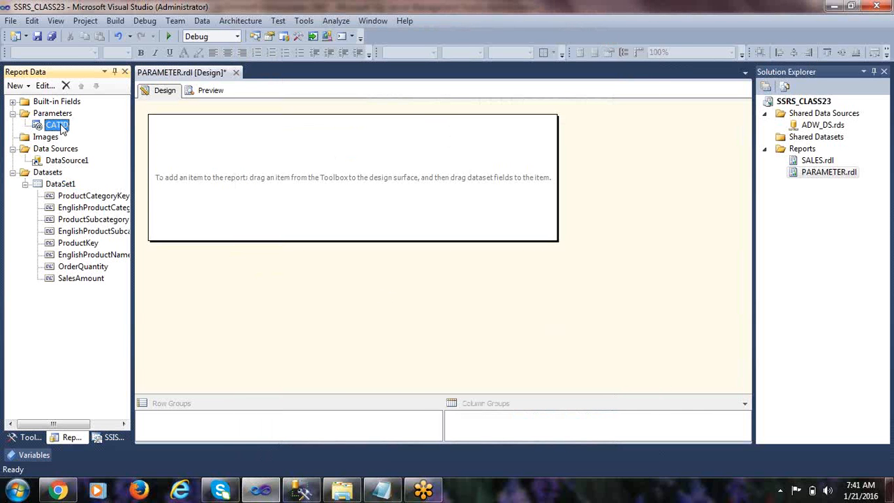
pyautogui.rightClick(61, 129)
pyautogui.click(105, 149)
pyautogui.moveTo(389, 165); pyautogui.dragTo(344, 167)
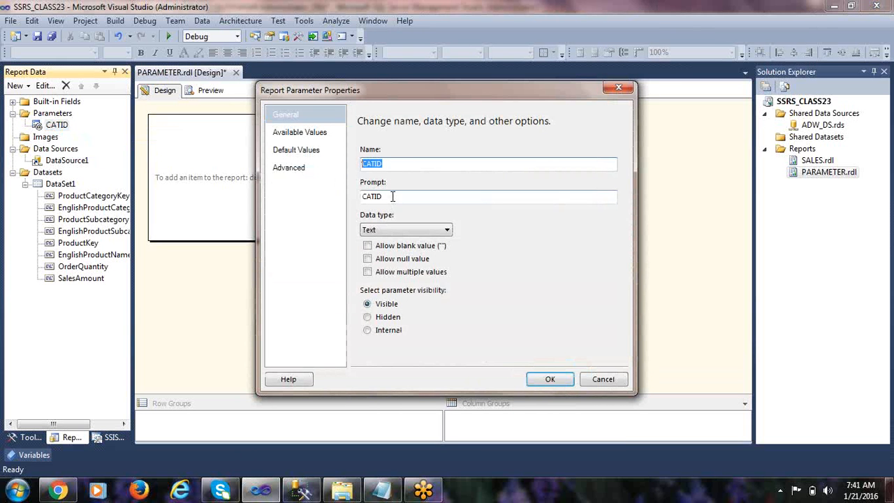
pyautogui.click(399, 196)
pyautogui.write(':')
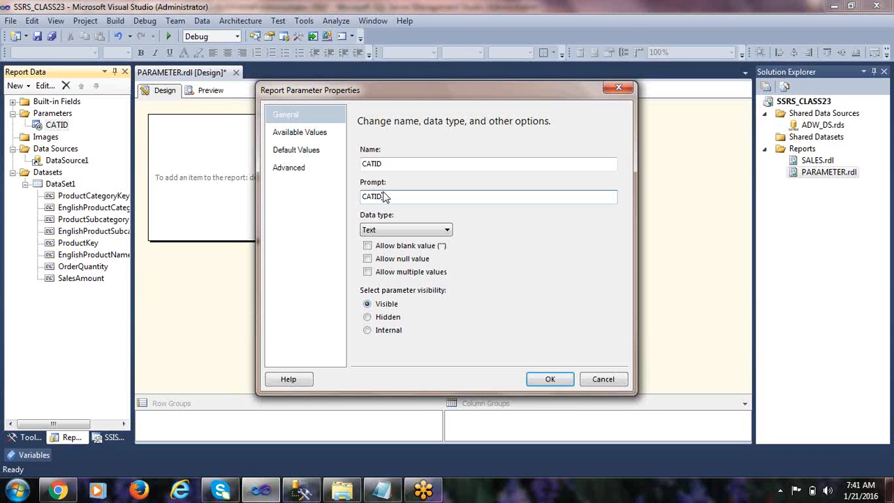
pyautogui.moveTo(391, 198); pyautogui.dragTo(352, 198)
pyautogui.click(412, 202)
pyautogui.moveTo(411, 202); pyautogui.dragTo(334, 203)
pyautogui.write('S')
pyautogui.write('ORY')
pyautogui.click(440, 230)
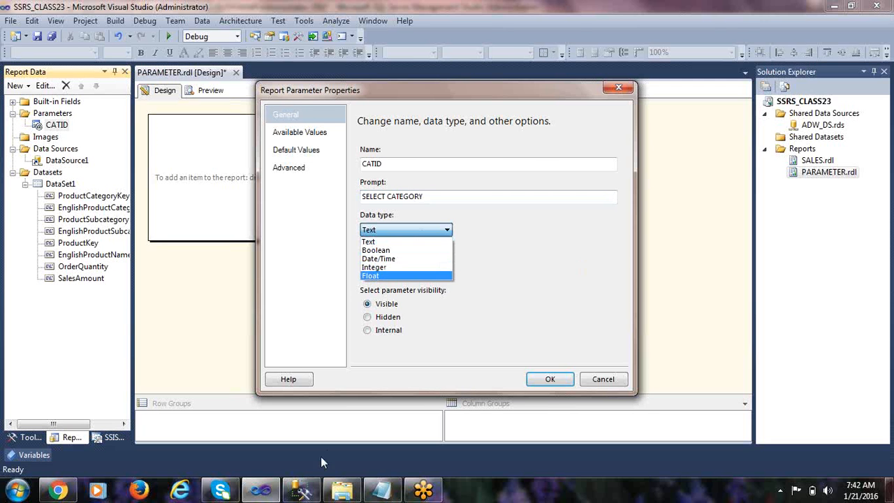
pyautogui.click(303, 491)
pyautogui.click(650, 226)
pyautogui.moveTo(662, 219); pyautogui.dragTo(700, 222)
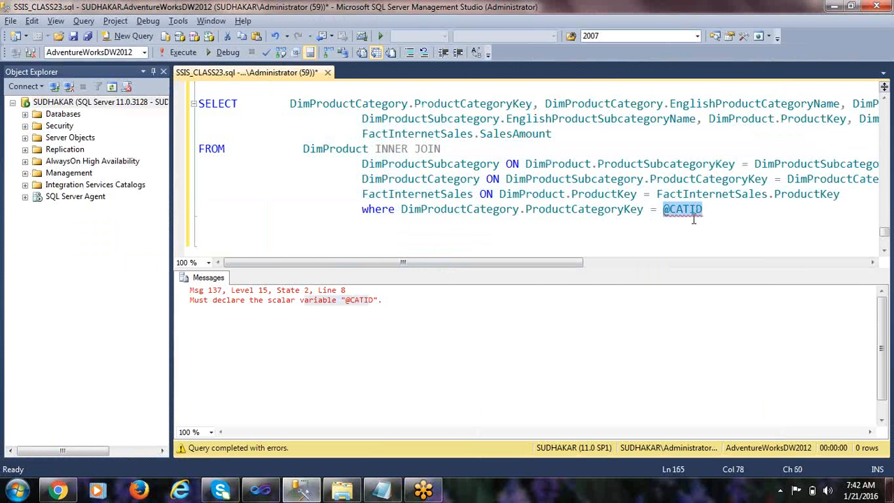
# Step: Return to Visual Studio, set the CATID parameter's data type to Integer and accept its properties
pyautogui.hotkey('alt', 'Tab')
pyautogui.hotkey('alt', 'Tab')
pyautogui.hotkey('alt', 'Tab')
pyautogui.click(377, 230)
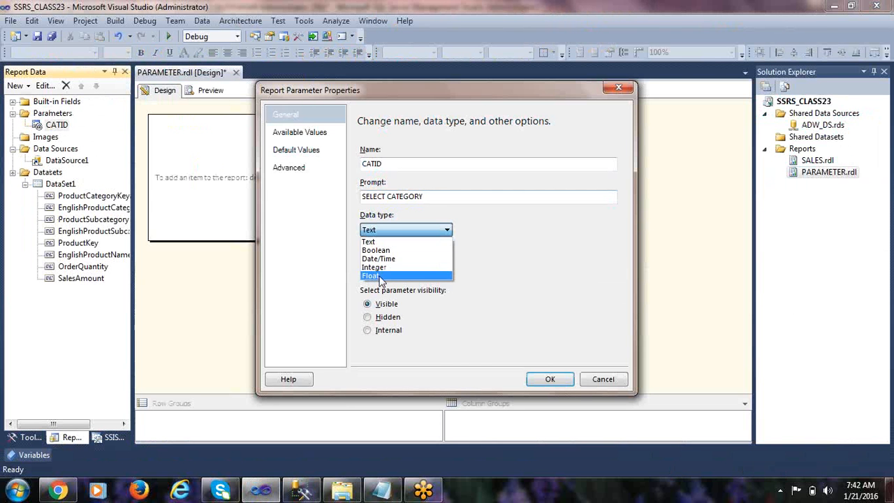
pyautogui.click(382, 269)
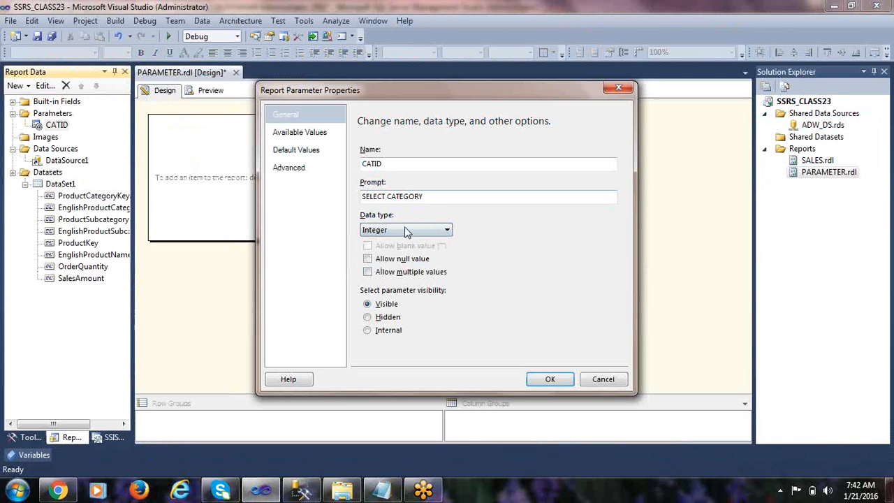
pyautogui.click(540, 384)
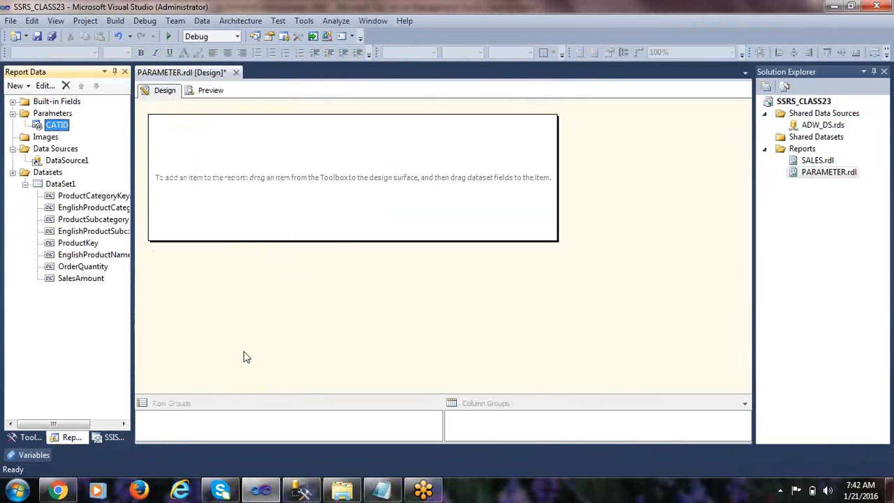
# Step: Insert a table on the report body and fill its three columns with EnglishProductCategoryName, EnglishProductSubcategoryName and EnglishProductName
pyautogui.click(27, 434)
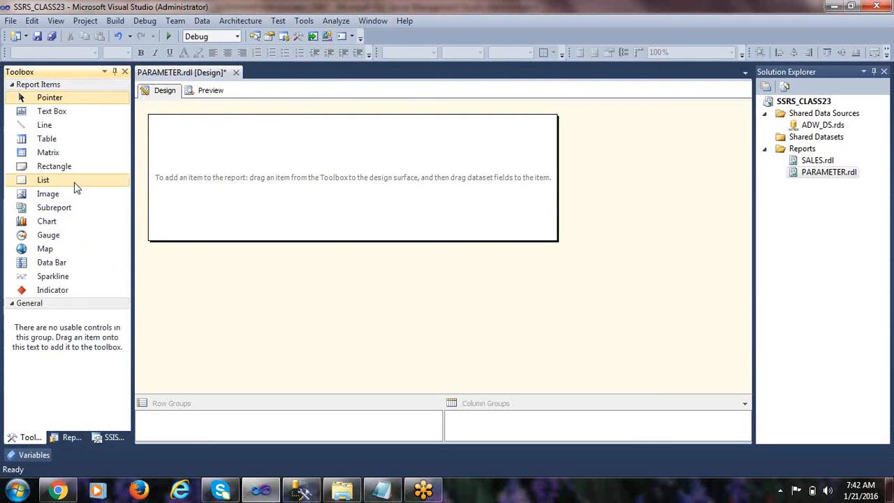
pyautogui.moveTo(56, 139); pyautogui.dragTo(190, 152)
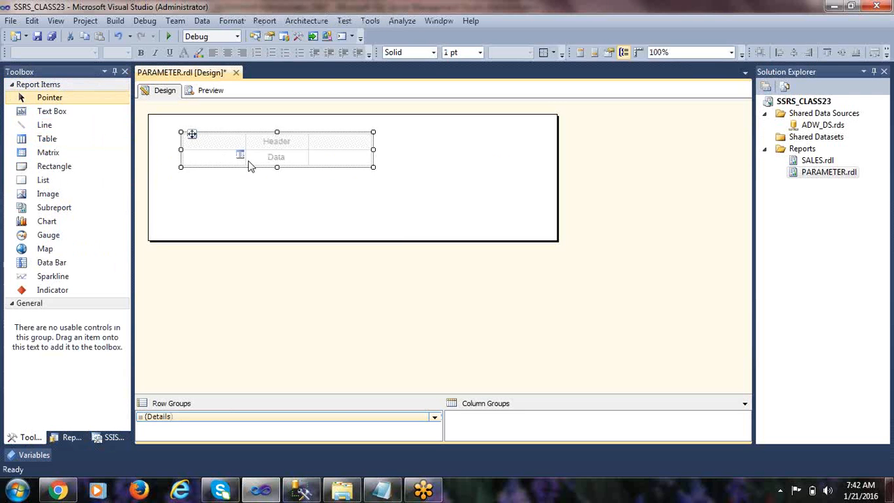
pyautogui.click(240, 158)
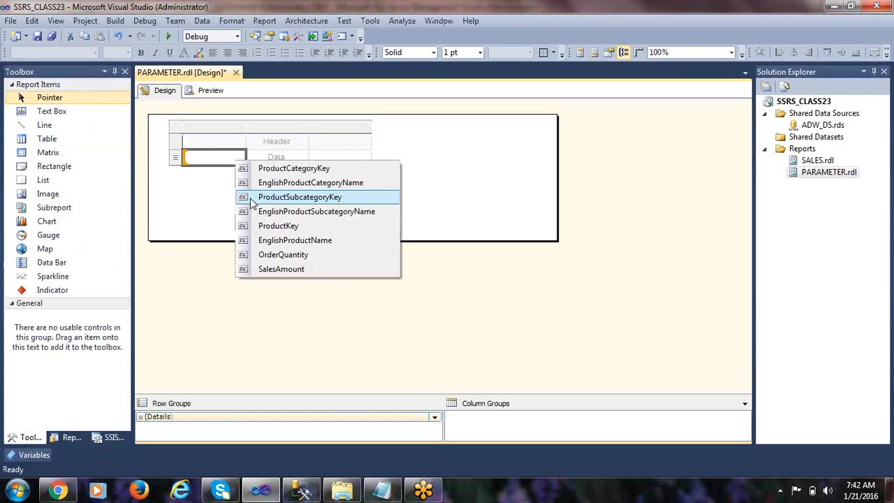
pyautogui.click(286, 183)
pyautogui.click(304, 158)
pyautogui.click(374, 217)
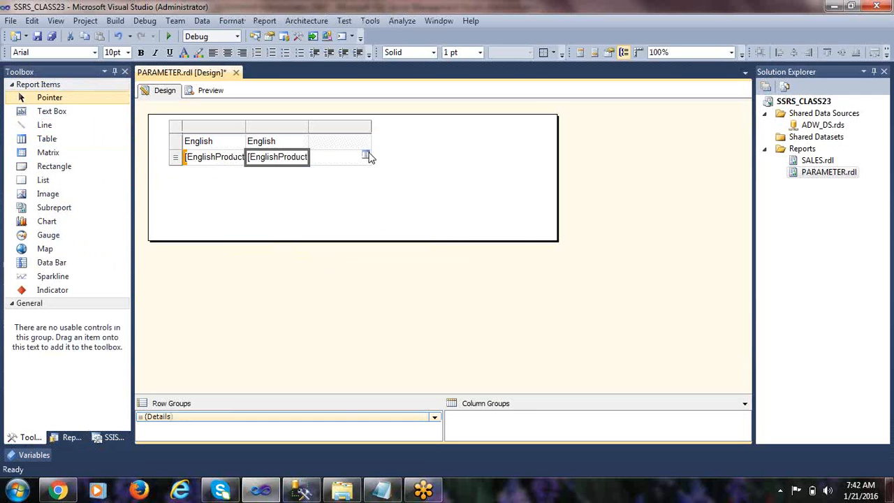
pyautogui.click(368, 156)
pyautogui.click(426, 240)
# Step: Add two empty columns to the right of the table's product name column
pyautogui.rightClick(361, 127)
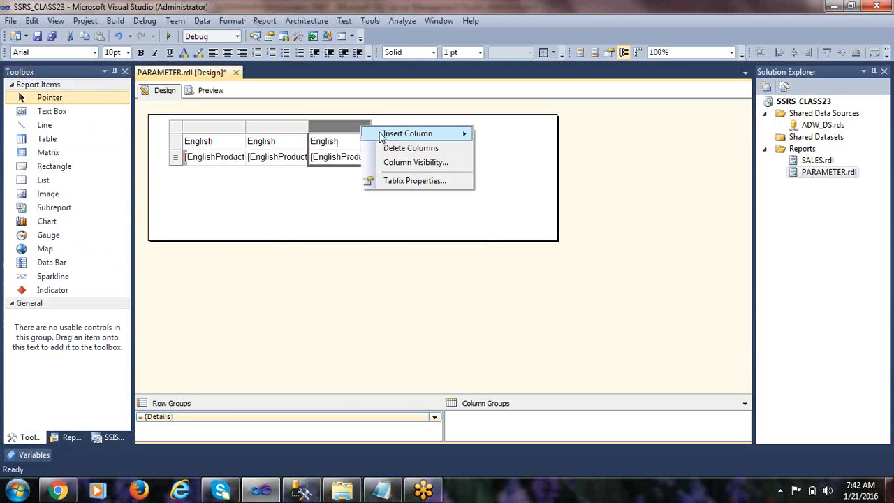
pyautogui.moveTo(410, 143)
pyautogui.click(504, 149)
pyautogui.rightClick(373, 140)
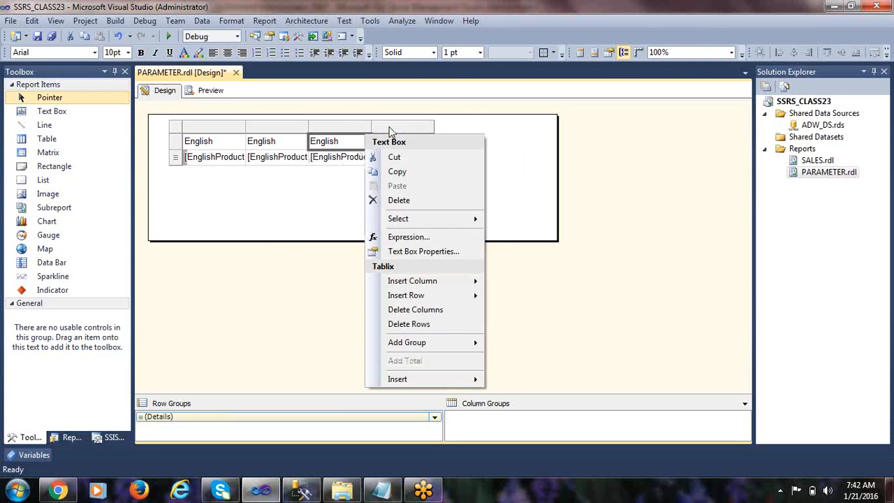
pyautogui.rightClick(391, 127)
pyautogui.moveTo(480, 136)
pyautogui.click(531, 149)
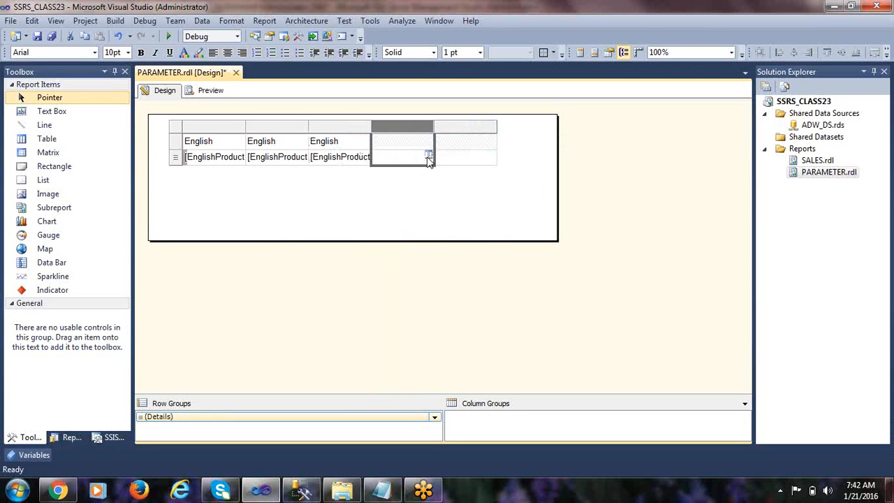
# Step: Fill the two empty table columns with the OrderQuantity and SalesAmount fields
pyautogui.click(429, 157)
pyautogui.click(462, 256)
pyautogui.click(492, 155)
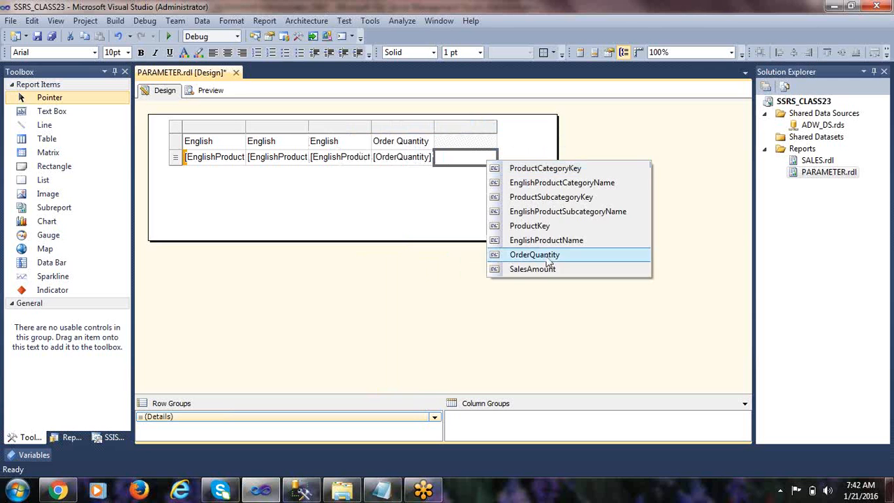
pyautogui.click(526, 270)
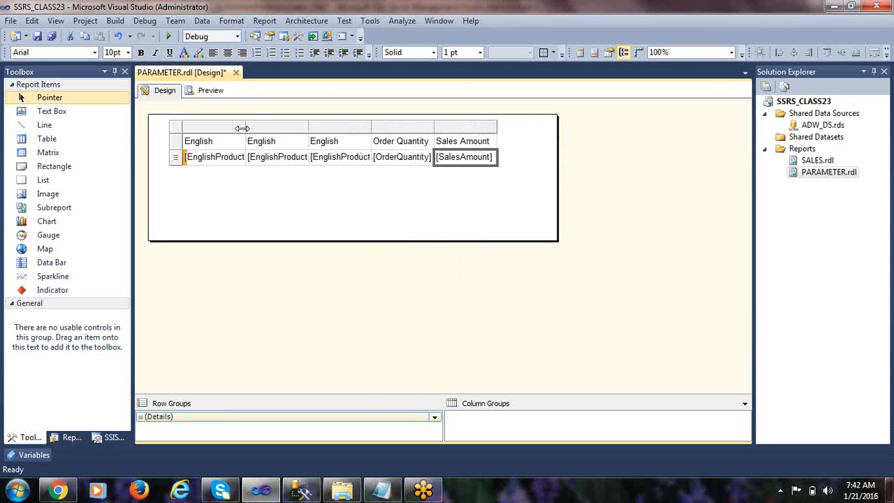
# Step: Widen the table's category, subcategory and product name columns, and make the header row taller and bold
pyautogui.moveTo(245, 127); pyautogui.dragTo(265, 127)
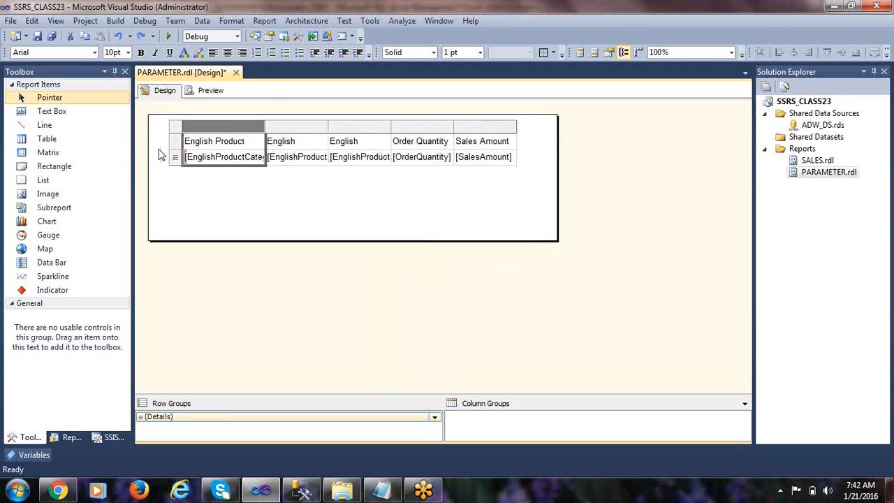
pyautogui.moveTo(174, 149); pyautogui.dragTo(173, 154)
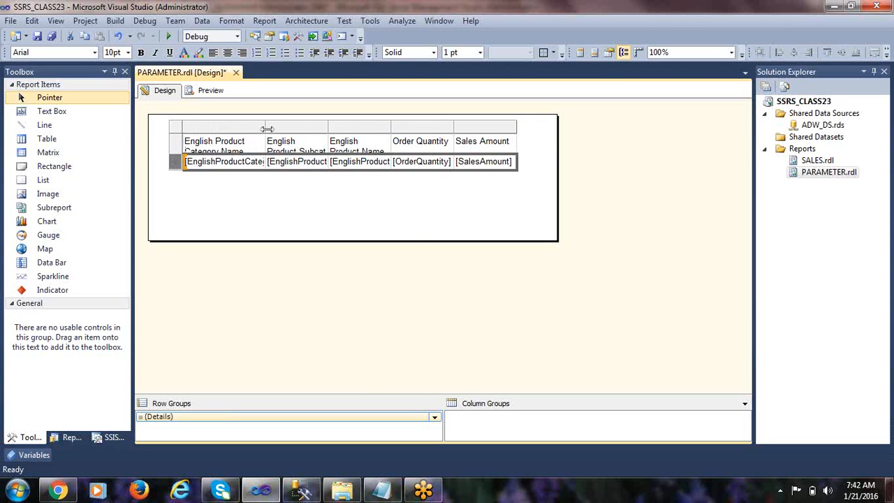
pyautogui.moveTo(266, 127); pyautogui.dragTo(281, 126)
pyautogui.moveTo(344, 127); pyautogui.dragTo(368, 127)
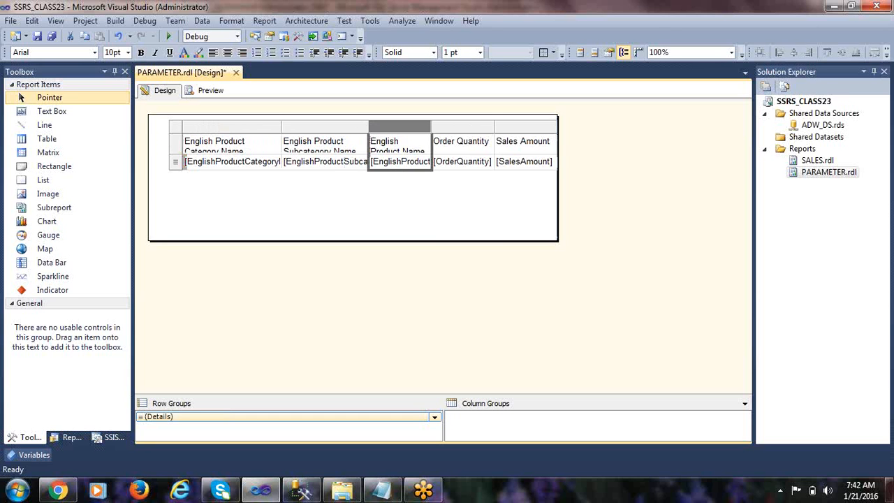
pyautogui.moveTo(175, 152); pyautogui.dragTo(176, 157)
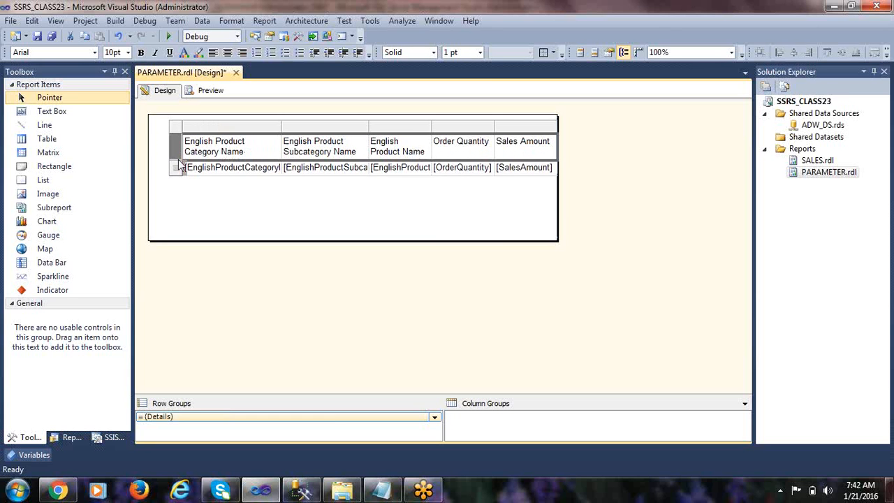
pyautogui.moveTo(431, 125); pyautogui.dragTo(454, 126)
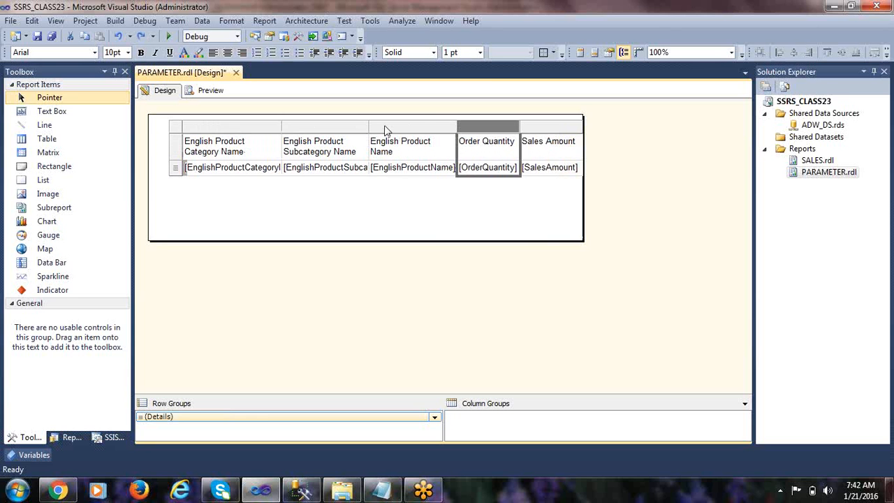
pyautogui.moveTo(368, 126); pyautogui.dragTo(387, 127)
pyautogui.moveTo(281, 127); pyautogui.dragTo(302, 126)
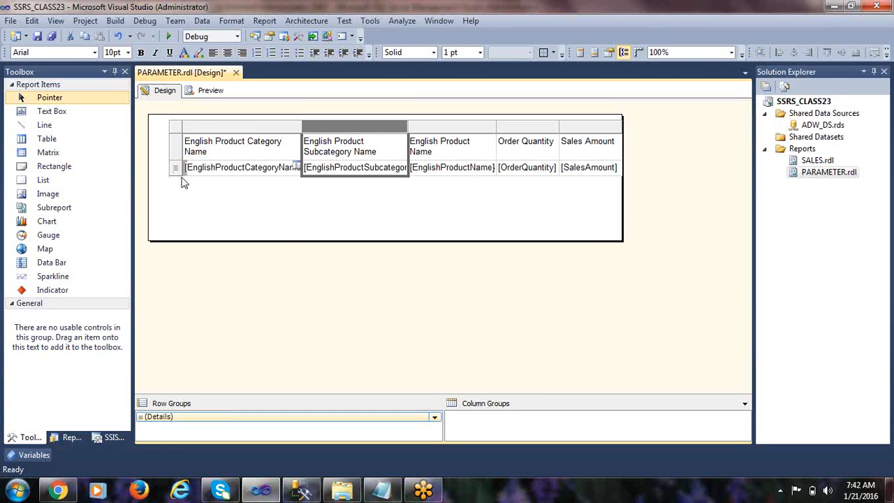
pyautogui.click(175, 152)
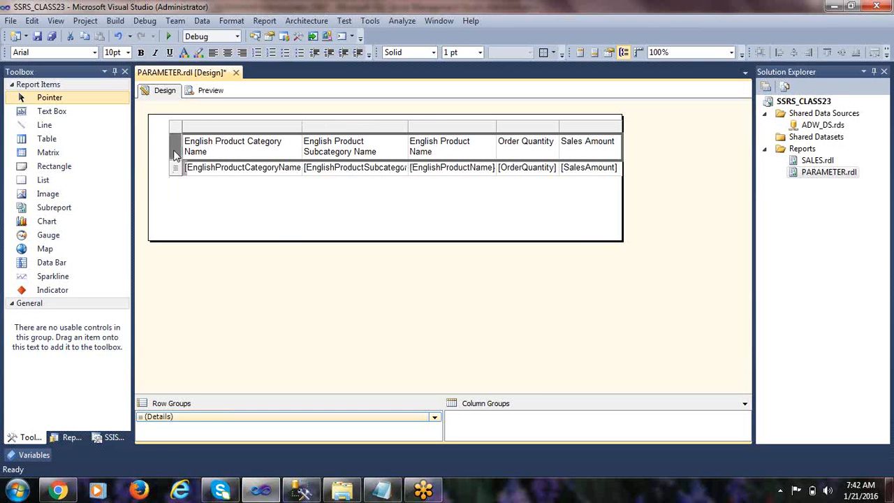
pyautogui.click(141, 53)
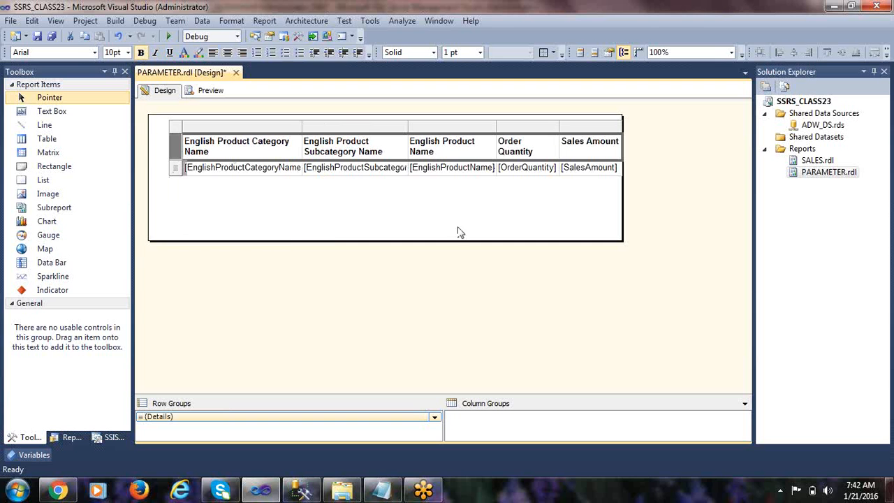
# Step: Move the table into the upper-left corner of the report body and shrink the body to the table's size
pyautogui.click(188, 135)
pyautogui.moveTo(189, 134); pyautogui.dragTo(154, 115)
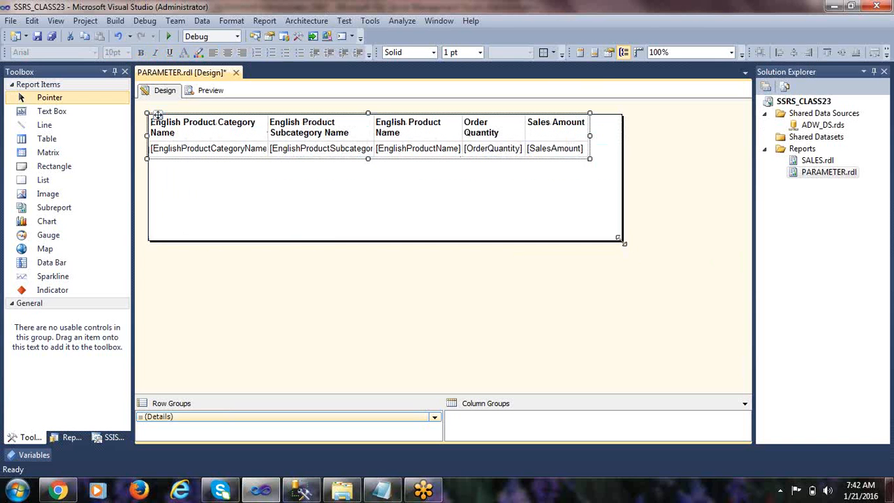
pyautogui.moveTo(622, 242); pyautogui.dragTo(590, 158)
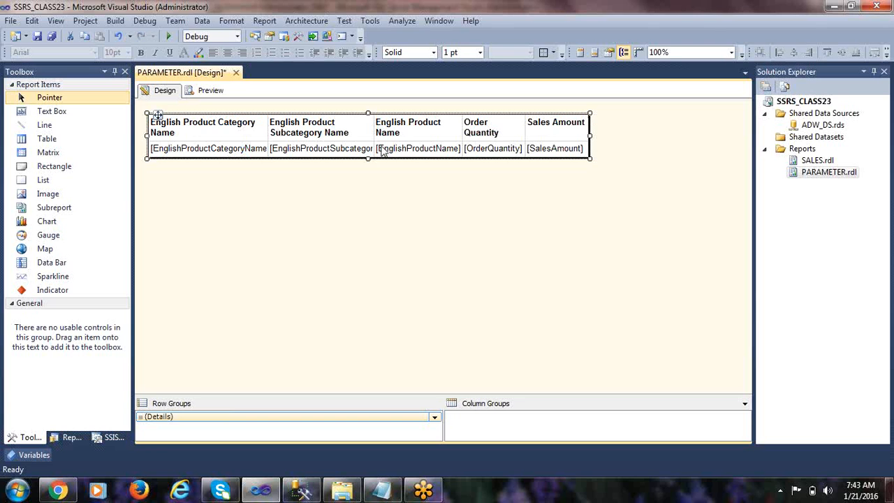
# Step: Preview the report for category 3 and look through the rows on its first and last pages
pyautogui.click(196, 90)
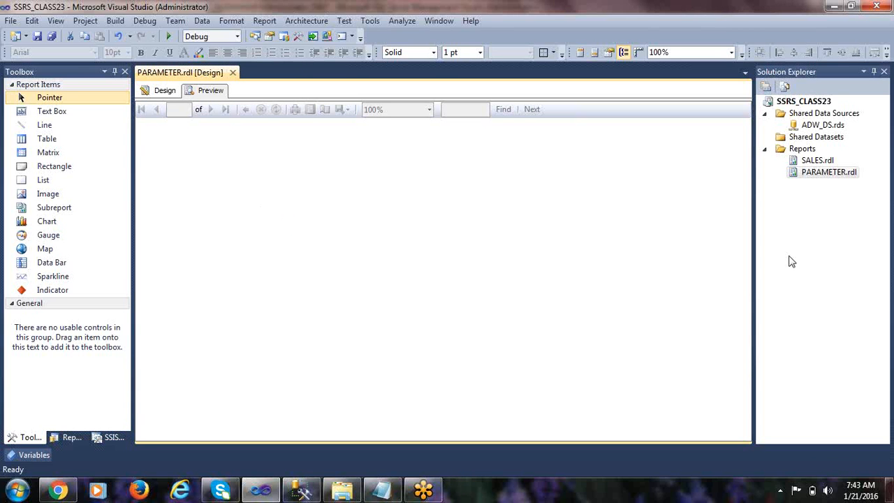
pyautogui.click(828, 490)
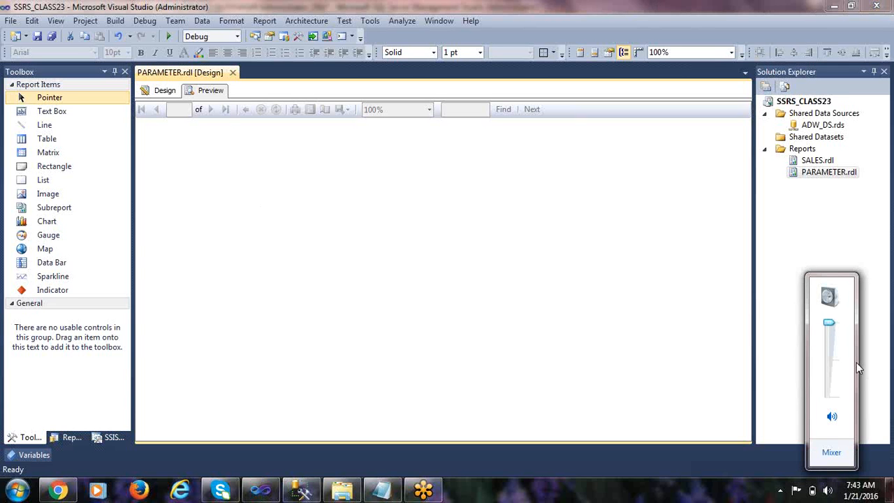
pyautogui.click(733, 217)
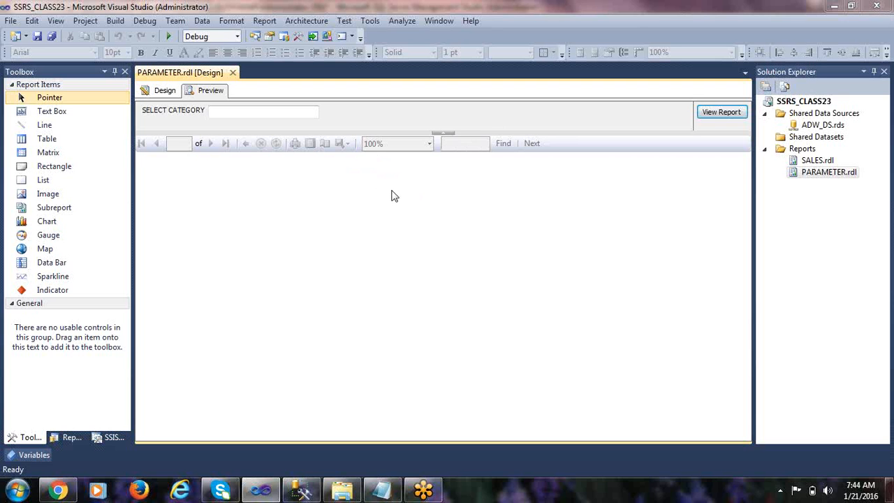
pyautogui.click(225, 114)
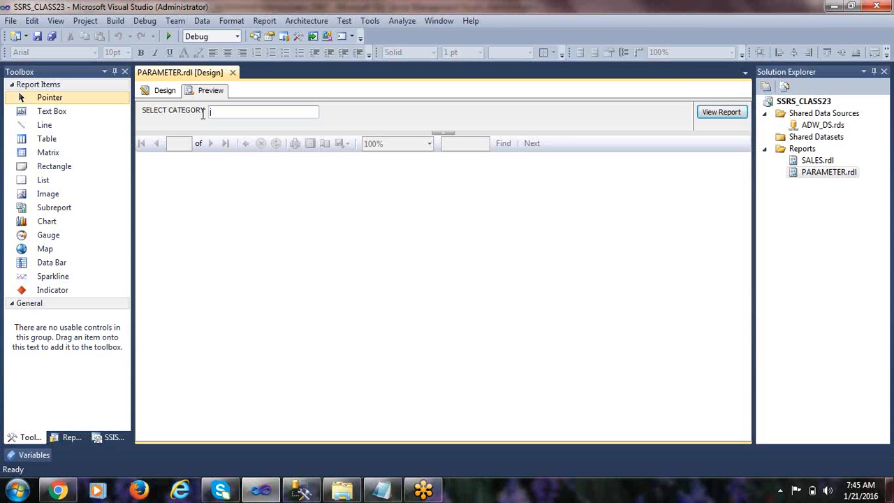
pyautogui.click(719, 113)
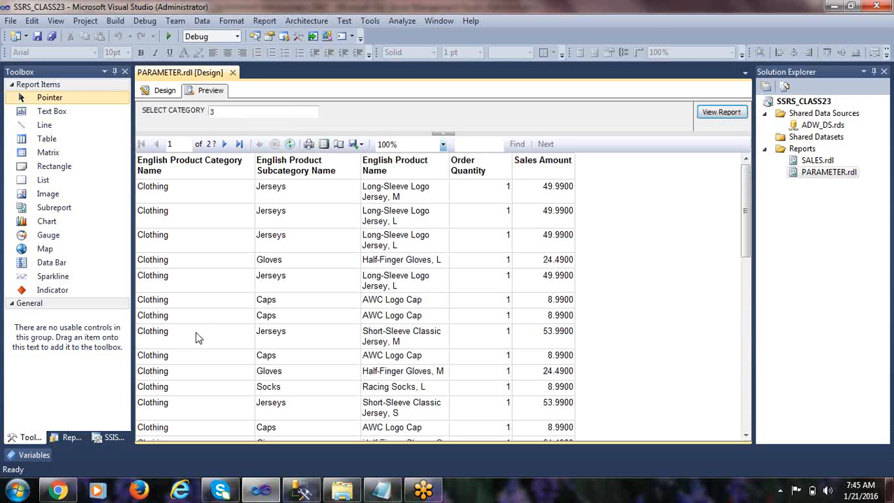
pyautogui.scroll(-2, 212, 300)
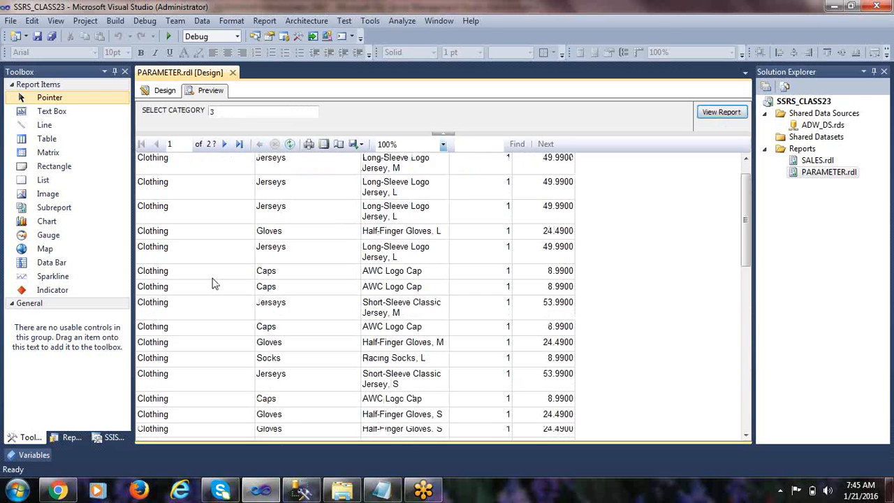
pyautogui.click(239, 144)
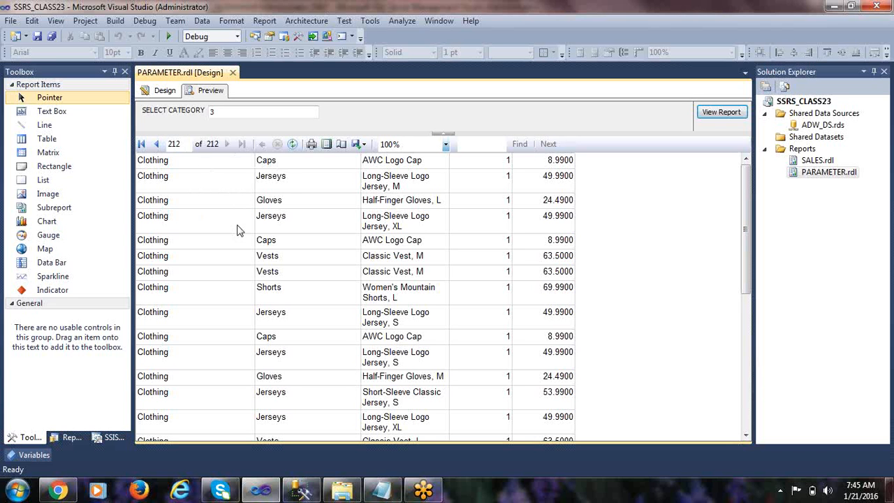
pyautogui.scroll(-3, 224, 230)
pyautogui.scroll(-5, 223, 229)
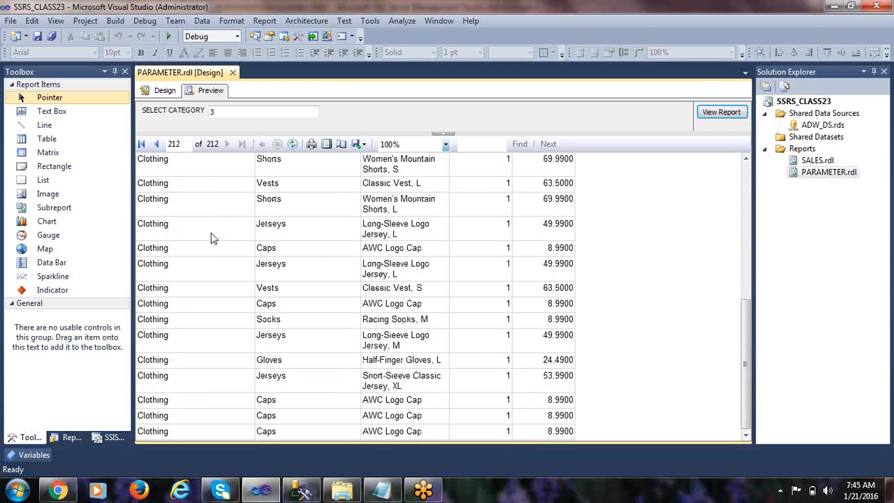
# Step: Run the report for category 1 and examine the rows on its last page
pyautogui.moveTo(221, 113); pyautogui.dragTo(208, 113)
pyautogui.write('1')
pyautogui.click(730, 119)
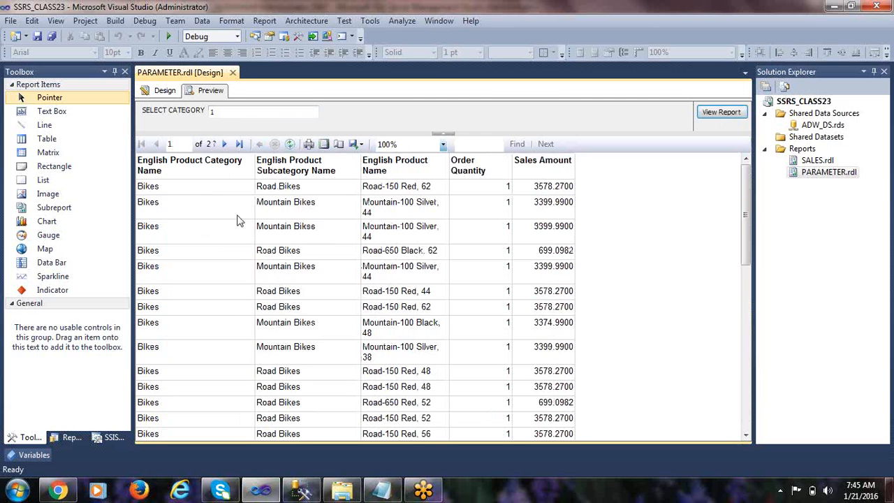
pyautogui.click(239, 144)
pyautogui.scroll(-5, 266, 249)
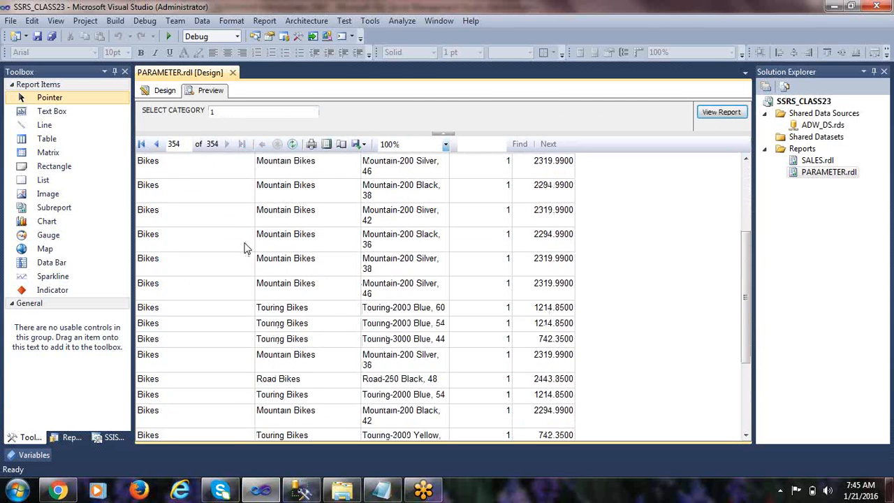
pyautogui.scroll(-2, 241, 249)
# Step: Run the report preview for category 2
pyautogui.doubleClick(218, 111)
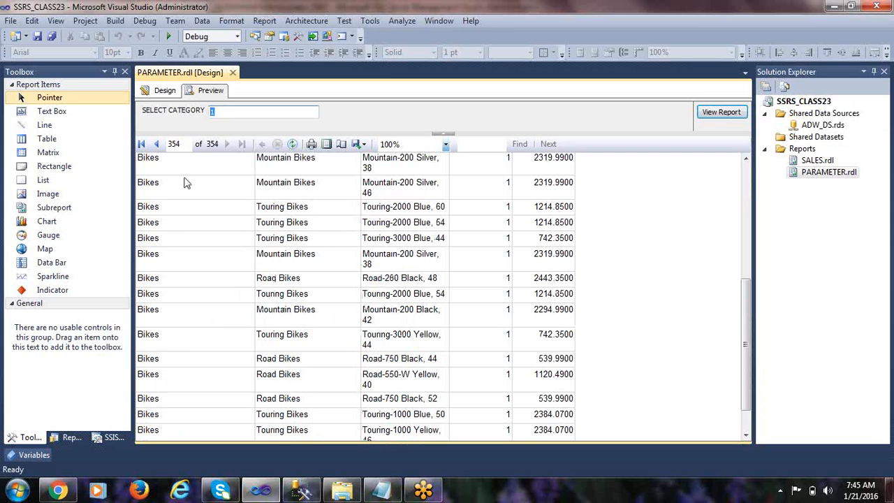
pyautogui.write('2')
pyautogui.click(718, 116)
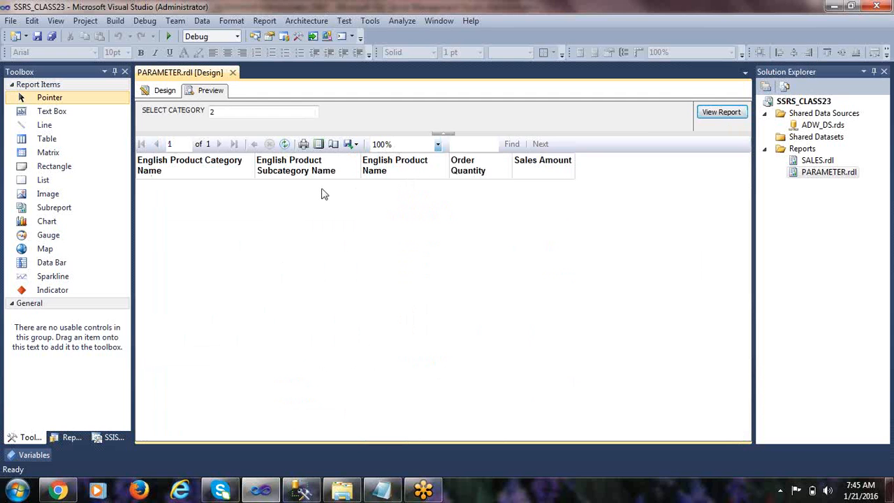
# Step: Run the report for category 4 and look through the rows on its first page
pyautogui.click(209, 111)
pyautogui.write('4')
pyautogui.click(722, 112)
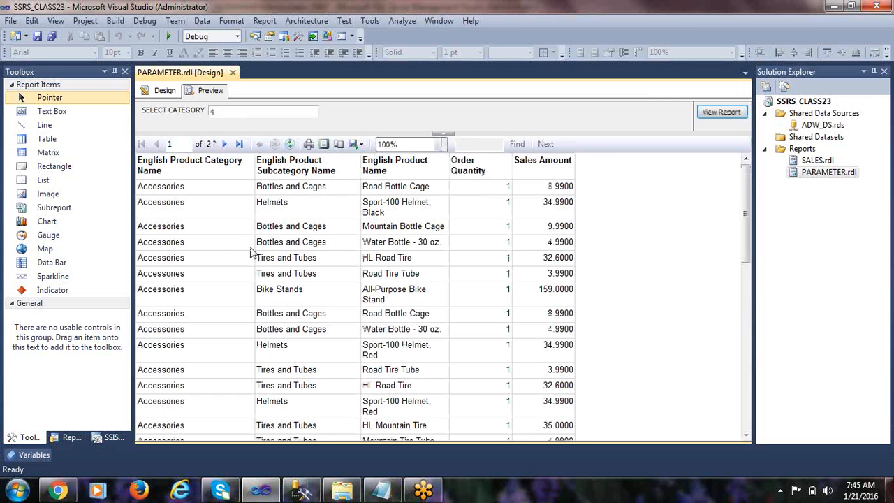
pyautogui.scroll(-2, 237, 231)
pyautogui.scroll(2, 224, 235)
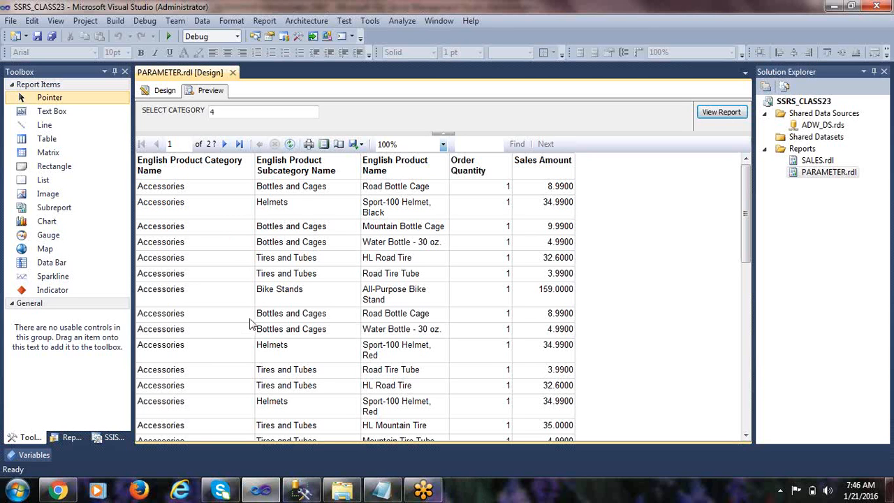
# Step: Return PARAMETER.rdl to its design view and close the report
pyautogui.click(160, 93)
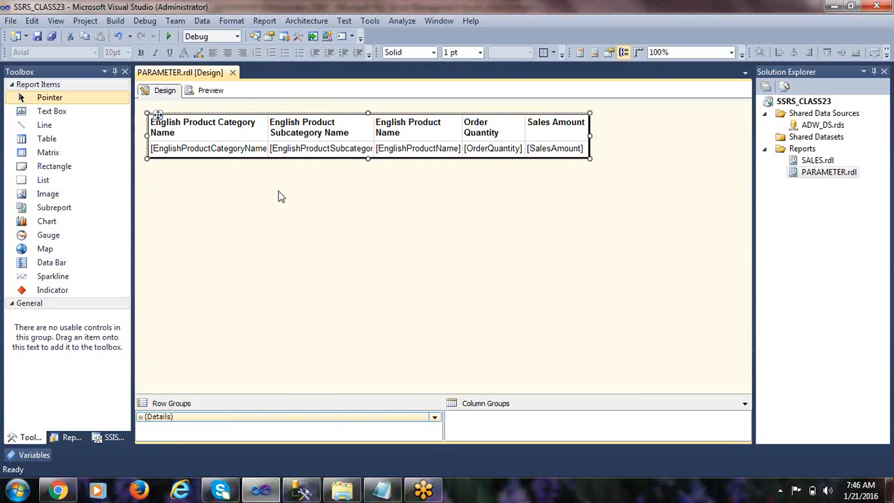
pyautogui.click(223, 175)
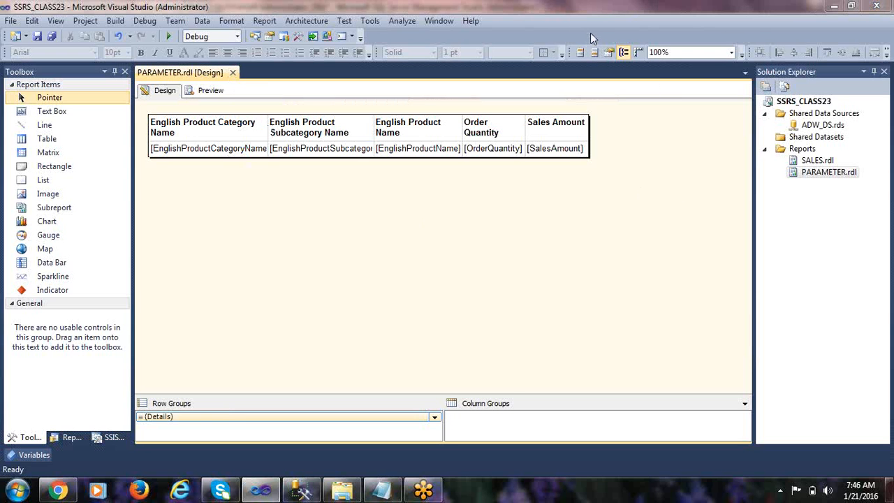
pyautogui.click(233, 72)
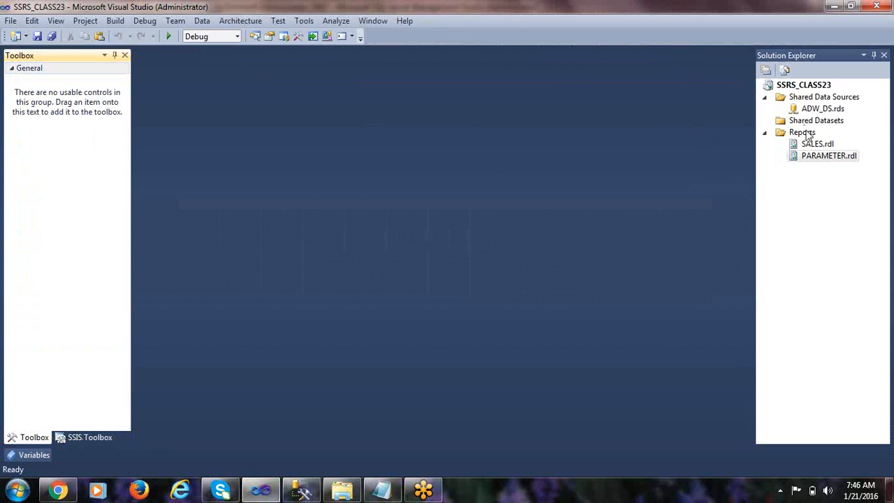
# Step: Start a new report with the Report Wizard, using the shared data source ADW_DS, and proceed to the query design page
pyautogui.rightClick(808, 135)
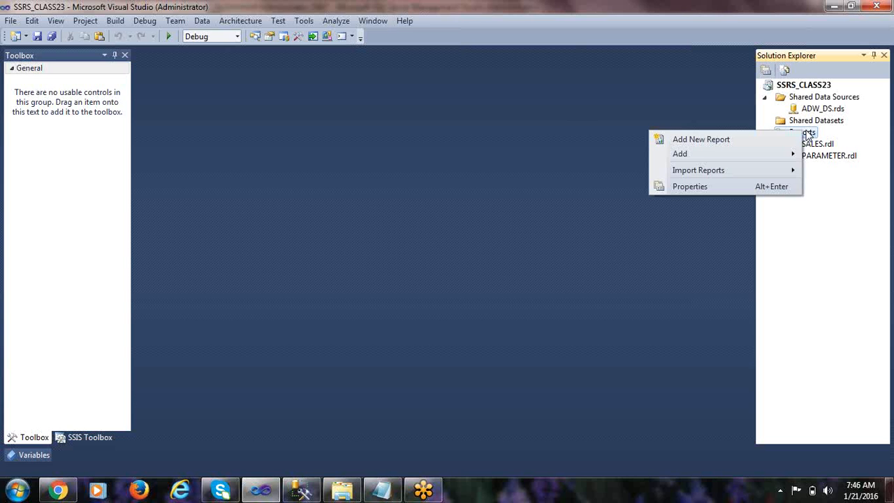
pyautogui.click(710, 141)
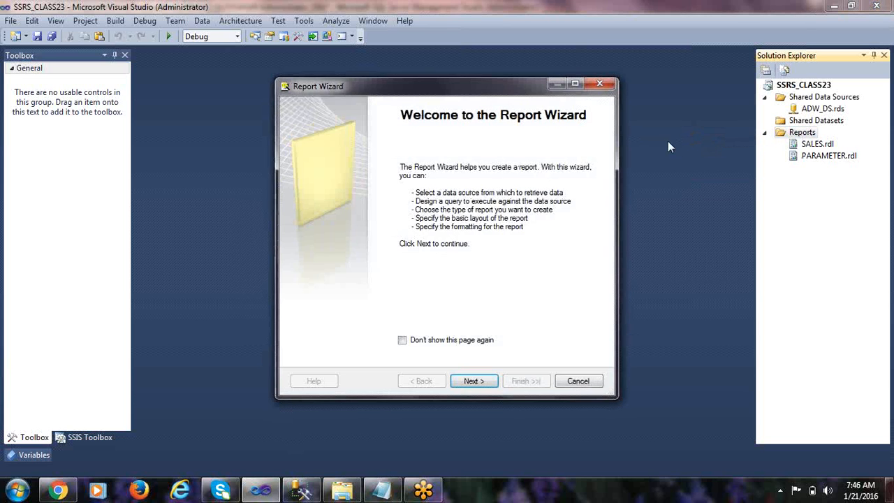
pyautogui.click(472, 381)
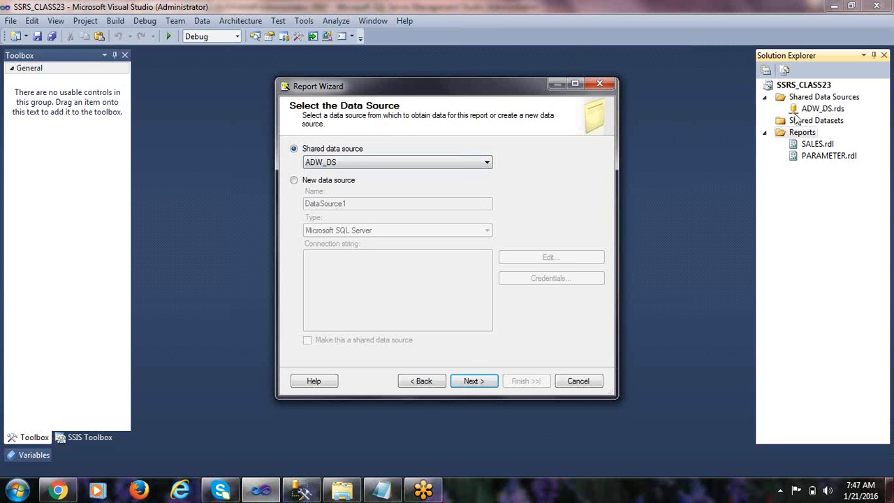
pyautogui.click(311, 166)
pyautogui.click(310, 167)
pyautogui.click(471, 382)
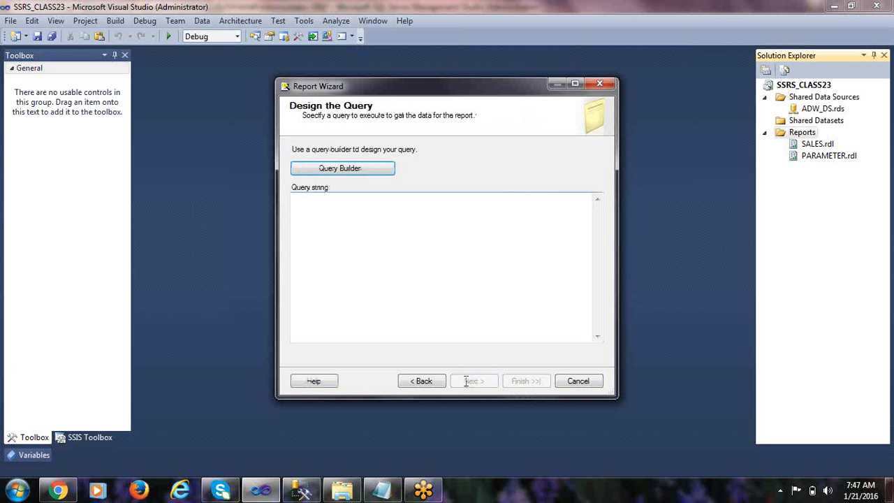
pyautogui.click(332, 172)
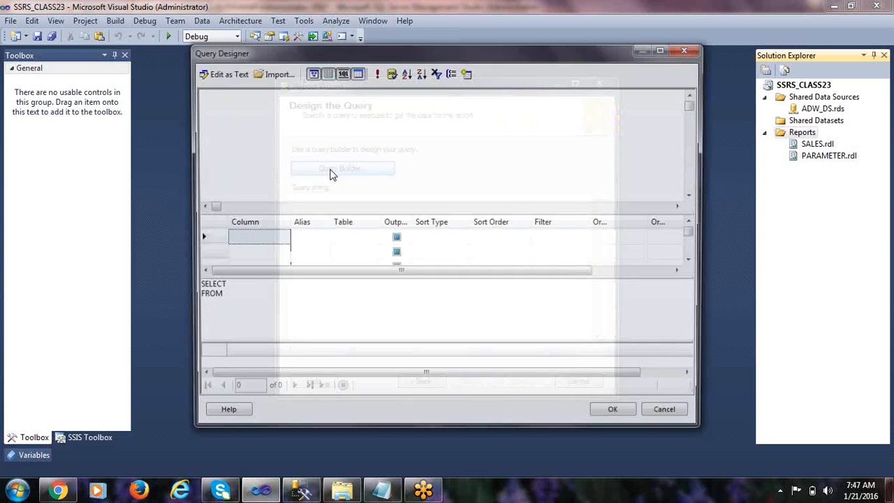
pyautogui.doubleClick(346, 55)
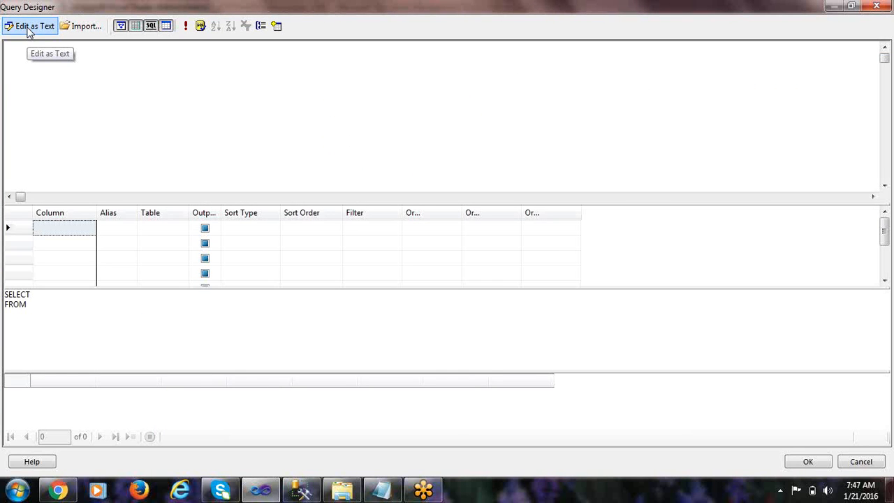
pyautogui.click(35, 28)
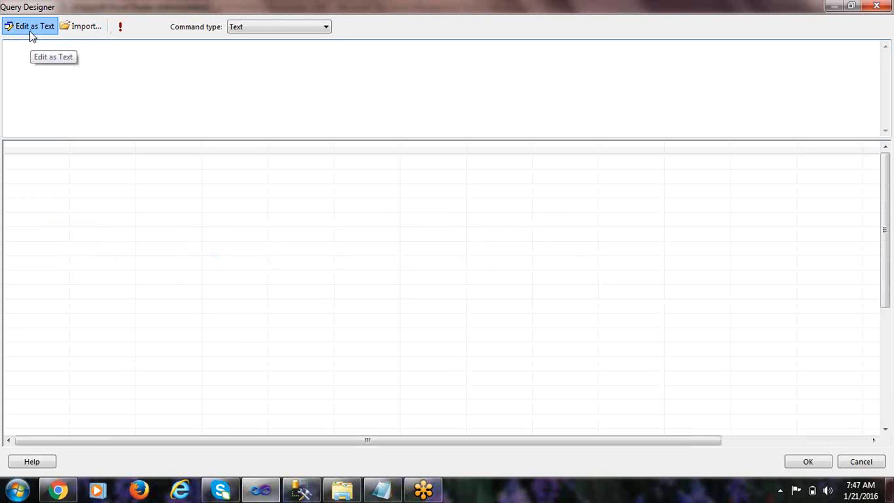
pyautogui.click(860, 462)
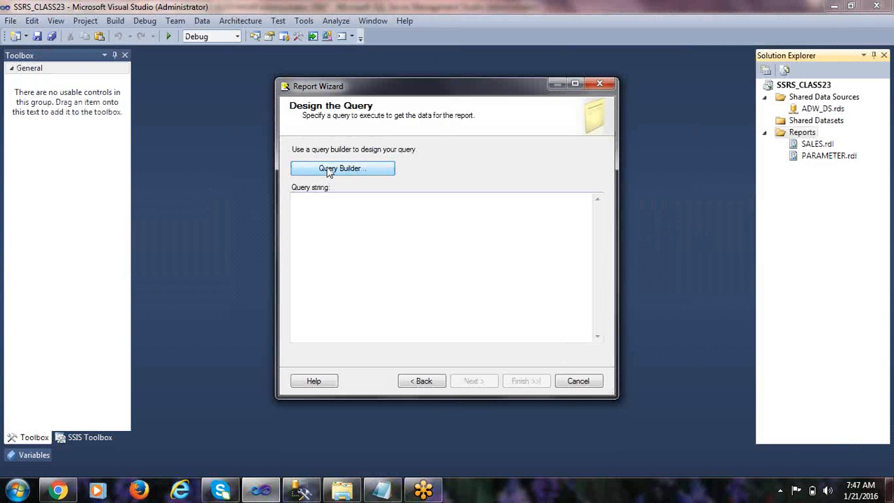
pyautogui.click(325, 220)
pyautogui.hotkey('alt', 'Tab')
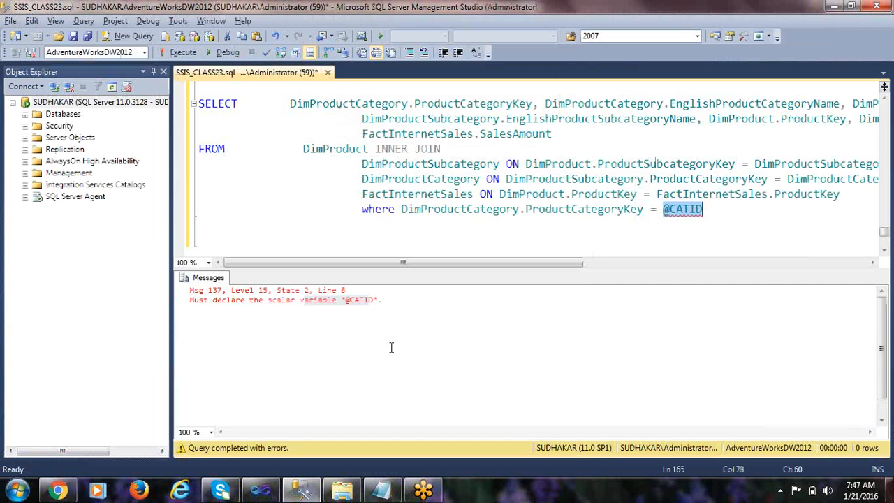
pyautogui.click(711, 209)
pyautogui.moveTo(712, 209); pyautogui.dragTo(129, 104)
pyautogui.rightClick(403, 105)
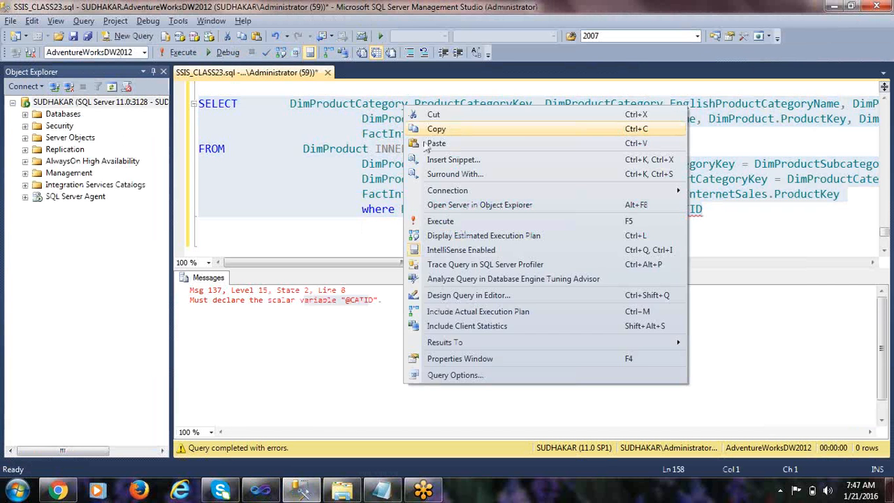
pyautogui.click(454, 129)
# Step: Back in the Report Wizard in Visual Studio, paste the copied query as the query string and accept the Tabular report type
pyautogui.hotkey('alt', 'Tab')
pyautogui.click(365, 252)
pyautogui.hotkey('ctrl', 'v')
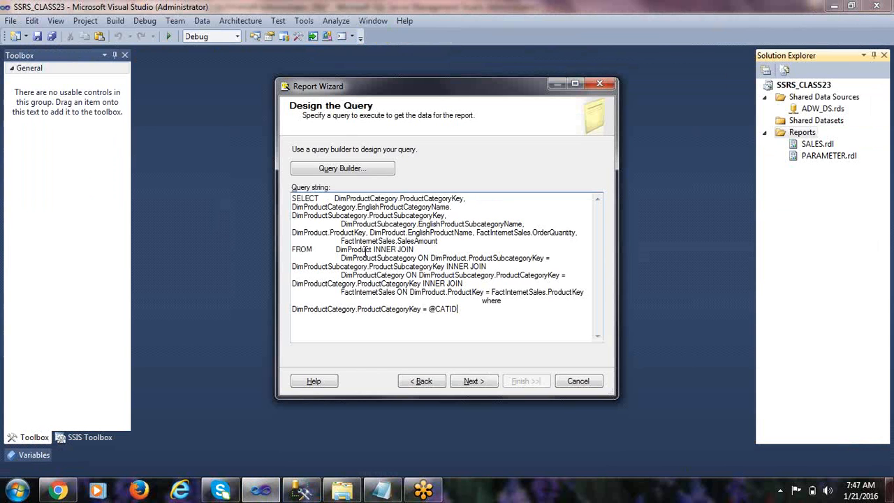
pyautogui.click(474, 380)
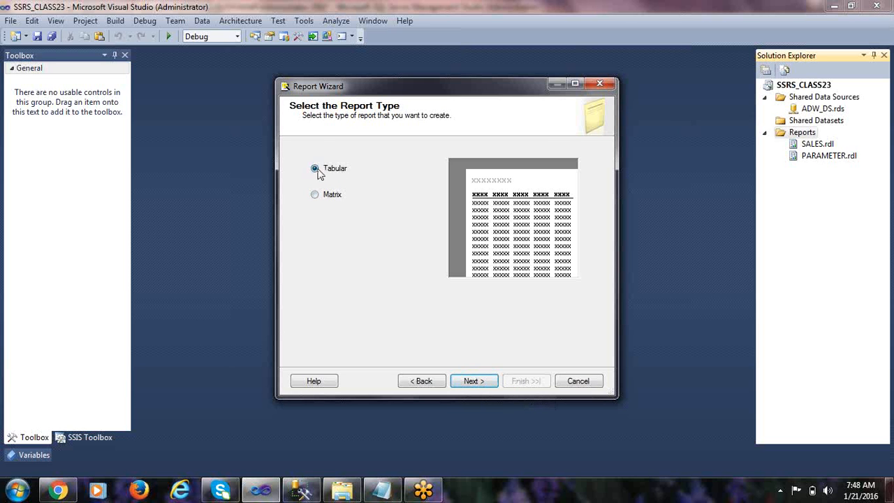
pyautogui.click(482, 379)
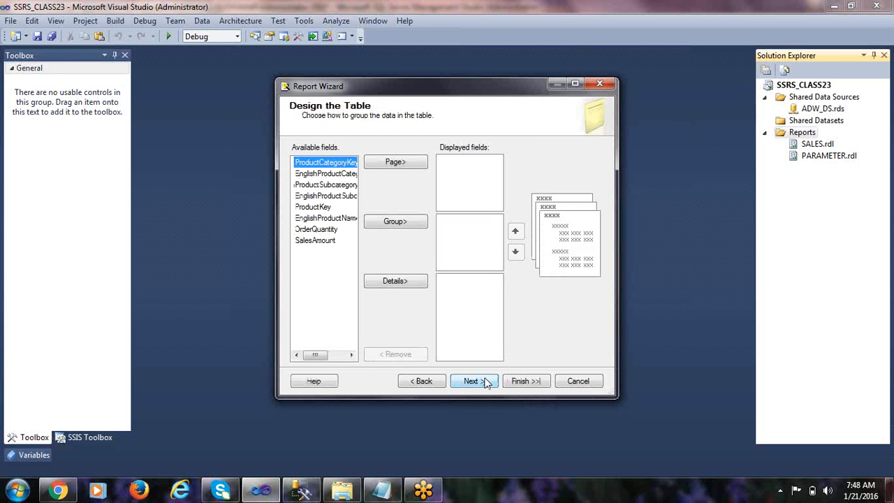
# Step: Add EnglishProductCategoryName, EnglishProductSubcategoryName, EnglishProductName, OrderQuantity and SalesAmount as the table's detail fields and proceed to the style page
pyautogui.doubleClick(368, 89)
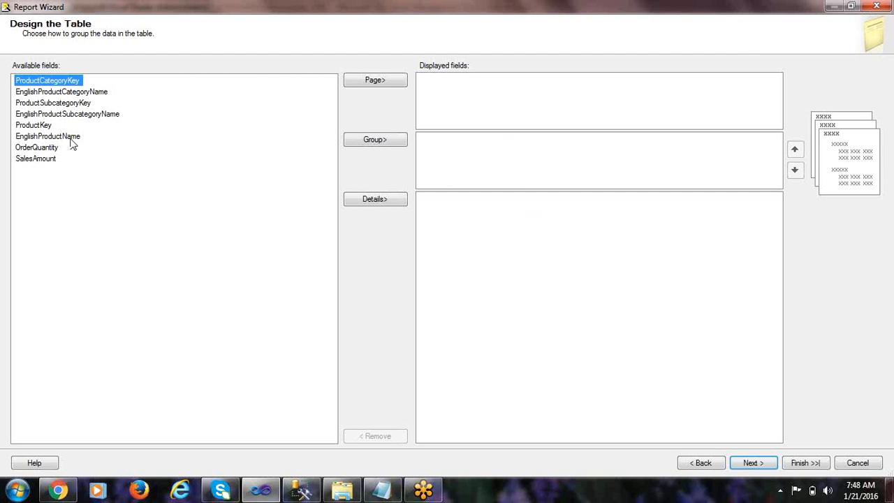
pyautogui.click(63, 94)
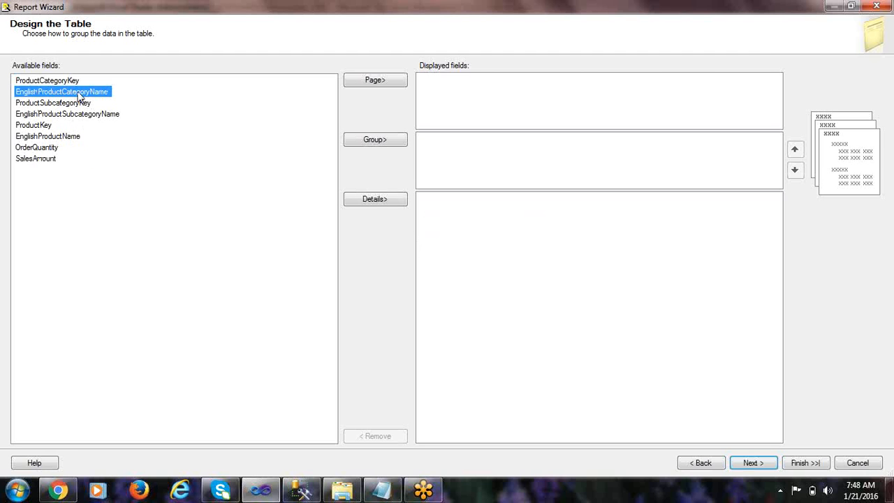
pyautogui.click(378, 201)
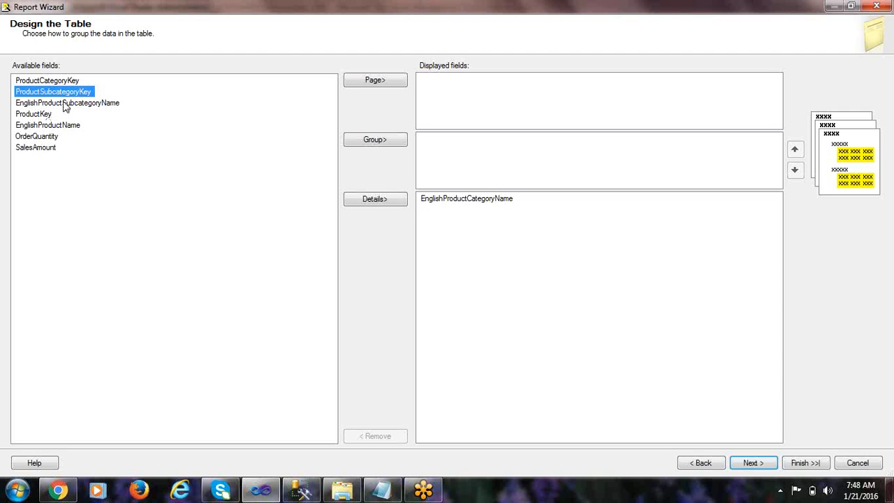
pyautogui.click(65, 104)
pyautogui.click(382, 201)
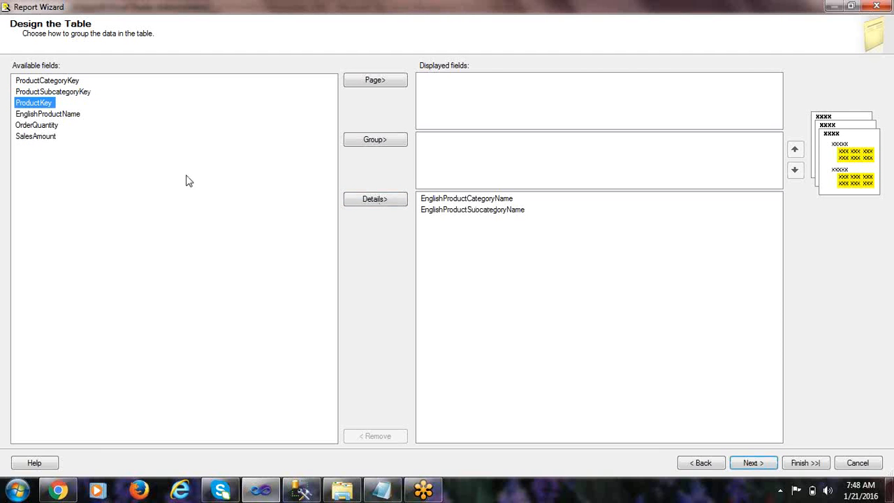
pyautogui.click(60, 116)
pyautogui.click(367, 200)
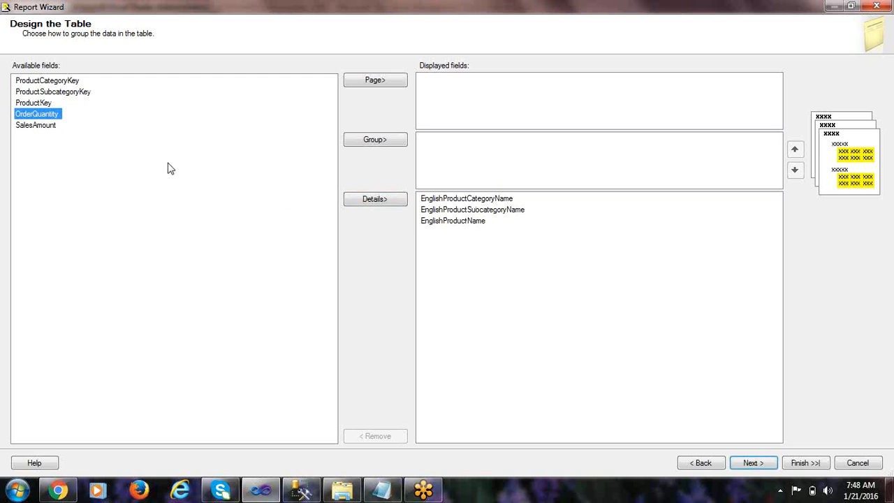
pyautogui.click(384, 200)
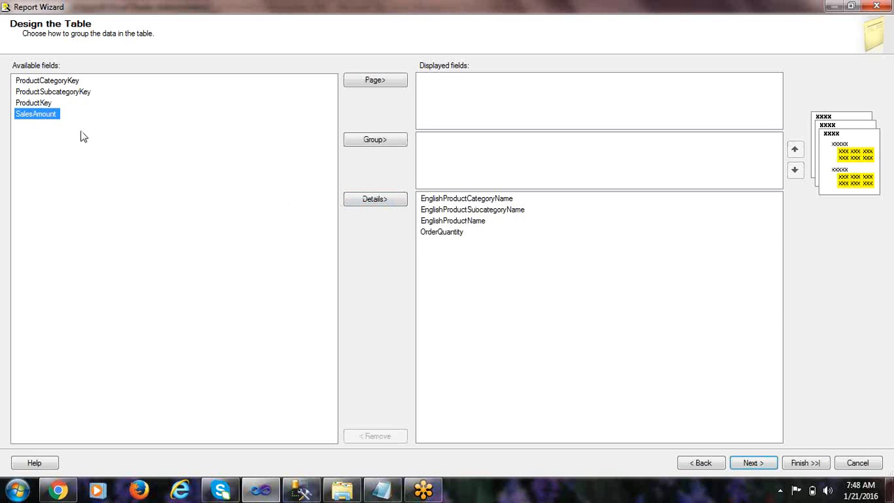
pyautogui.click(380, 201)
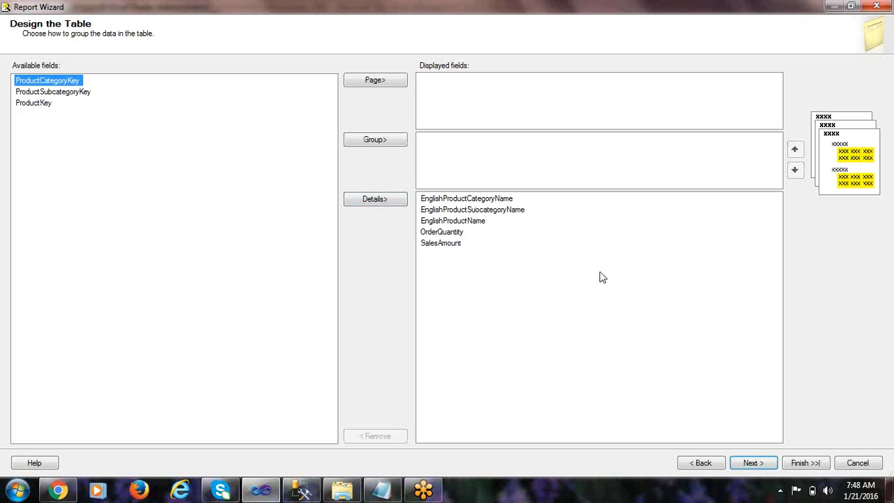
pyautogui.click(753, 463)
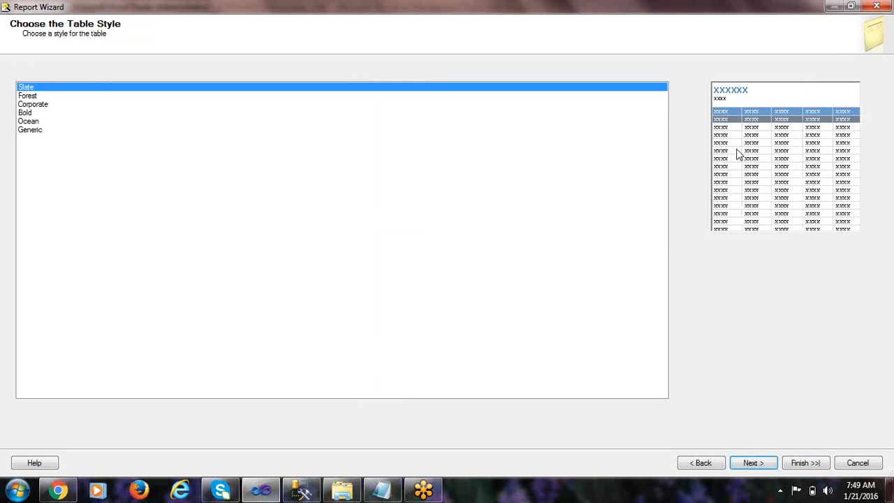
# Step: Compare the previews of the Forest, Corporate, Bold, Ocean and Generic table styles, ending on Slate
pyautogui.click(28, 96)
pyautogui.click(31, 89)
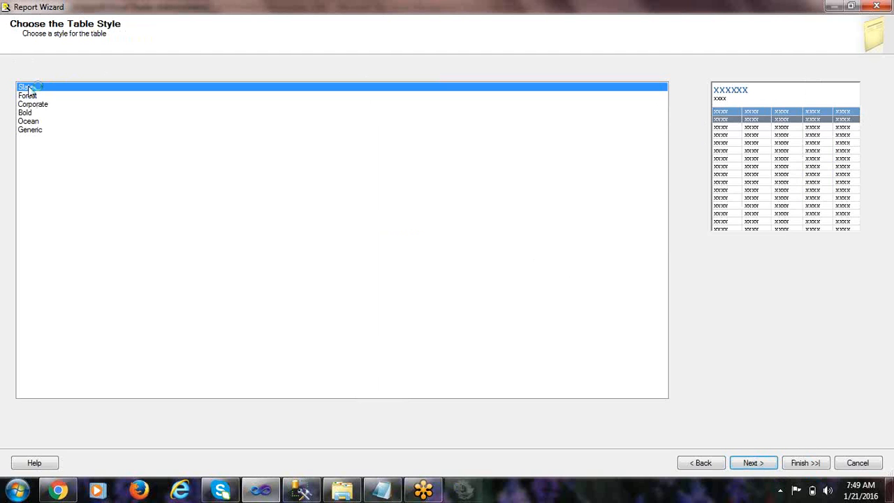
pyautogui.click(31, 98)
pyautogui.click(37, 107)
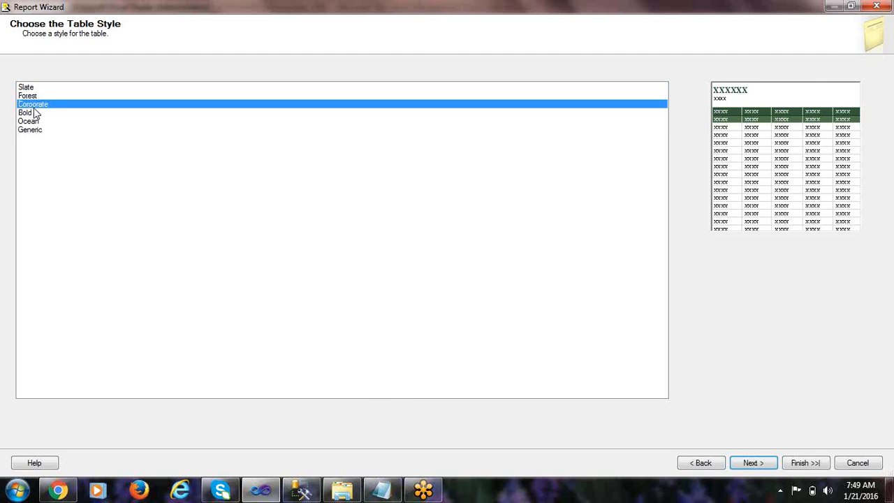
pyautogui.click(32, 113)
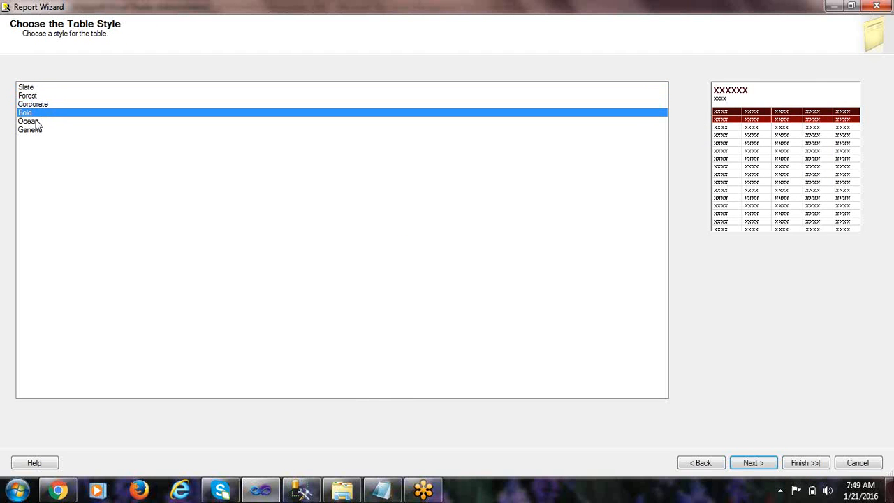
pyautogui.click(37, 122)
pyautogui.click(34, 133)
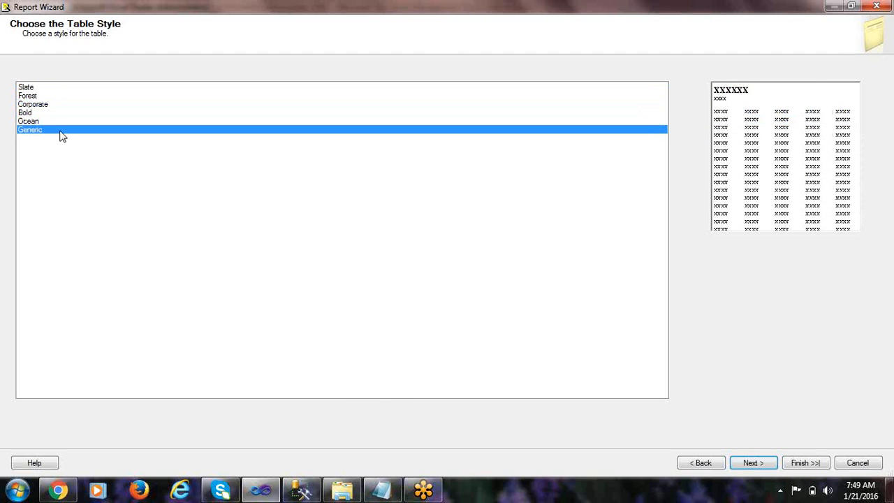
pyautogui.click(28, 88)
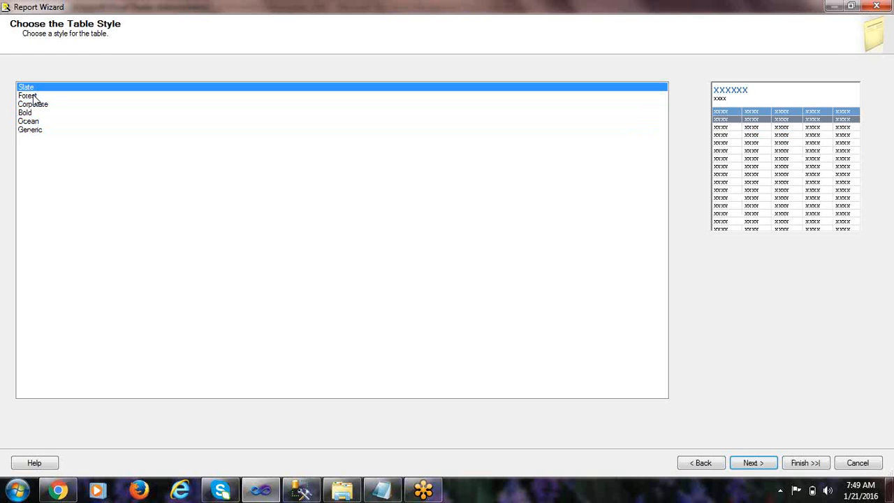
# Step: Accept the table style, name the report PRODUCT and finish the wizard
pyautogui.click(760, 463)
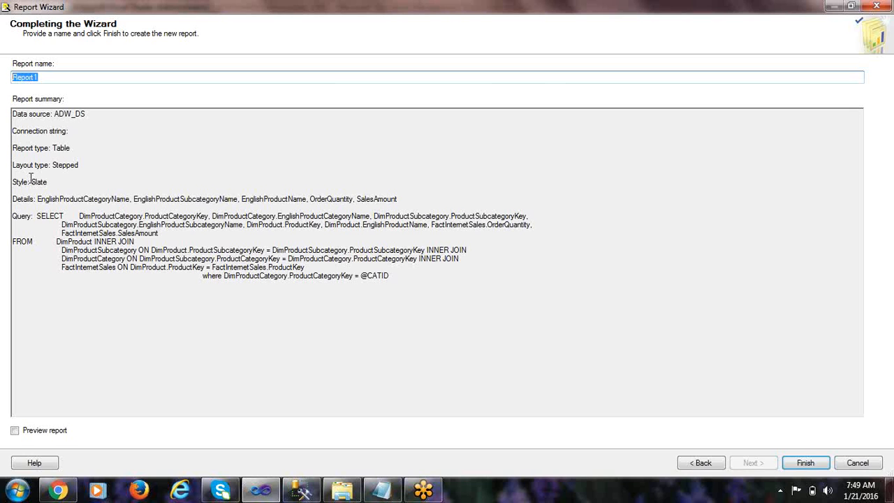
pyautogui.write('PRODUCT')
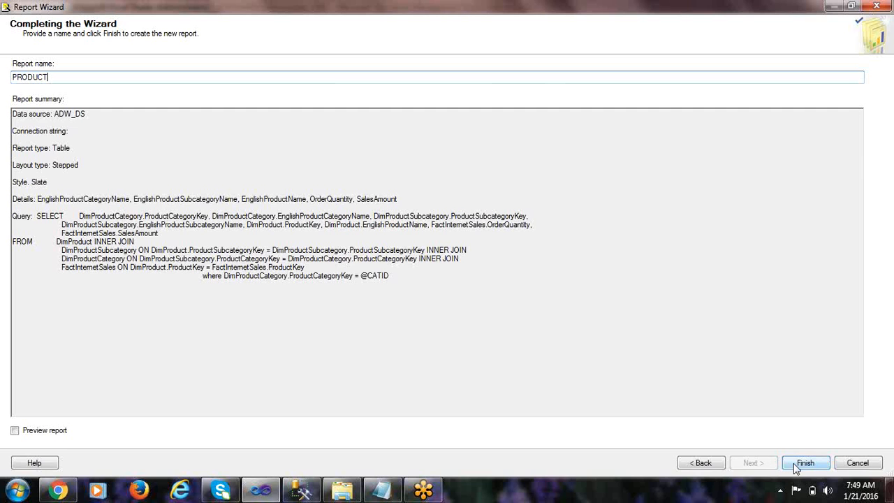
pyautogui.click(795, 467)
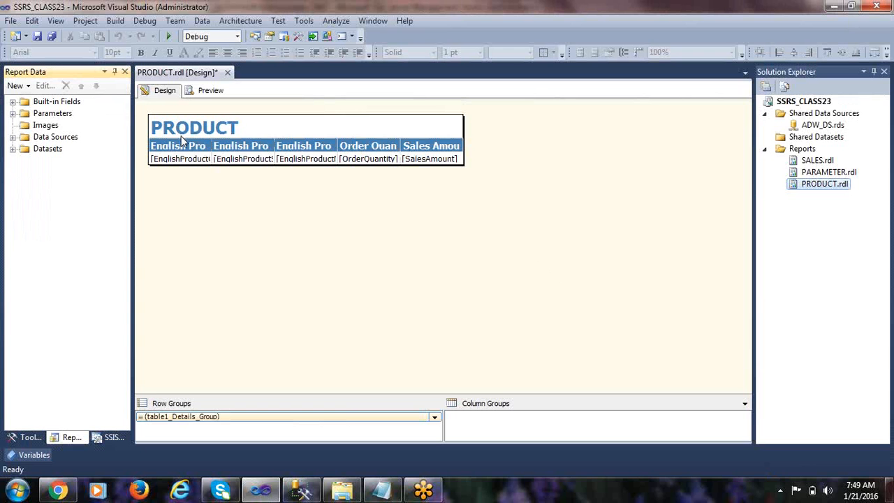
# Step: Widen the five columns of the PRODUCT table until each header text fits in full
pyautogui.click(236, 129)
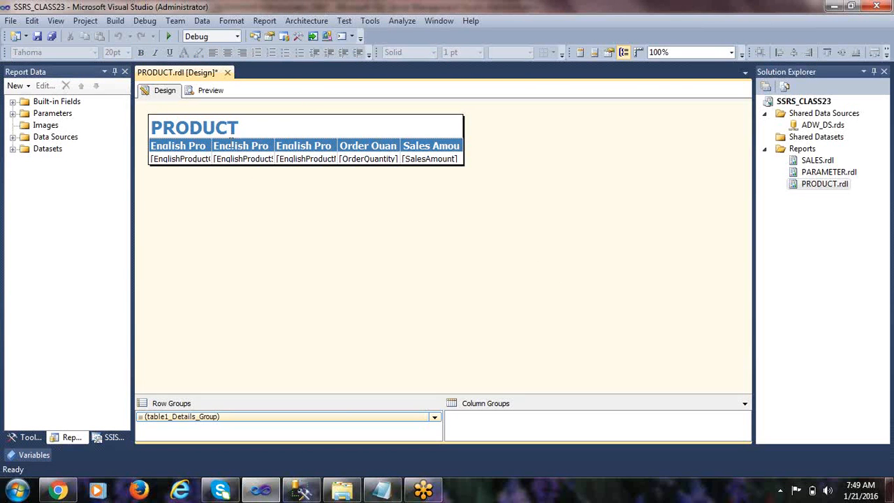
pyautogui.click(240, 145)
pyautogui.click(199, 217)
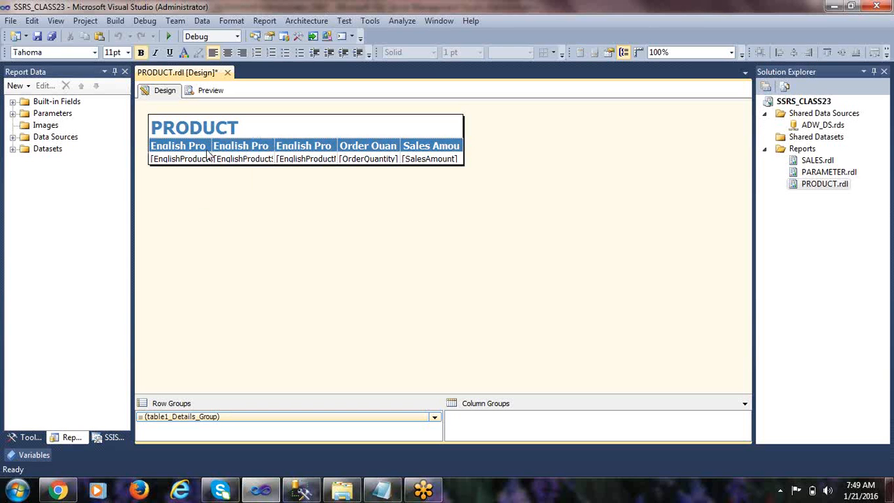
pyautogui.click(215, 142)
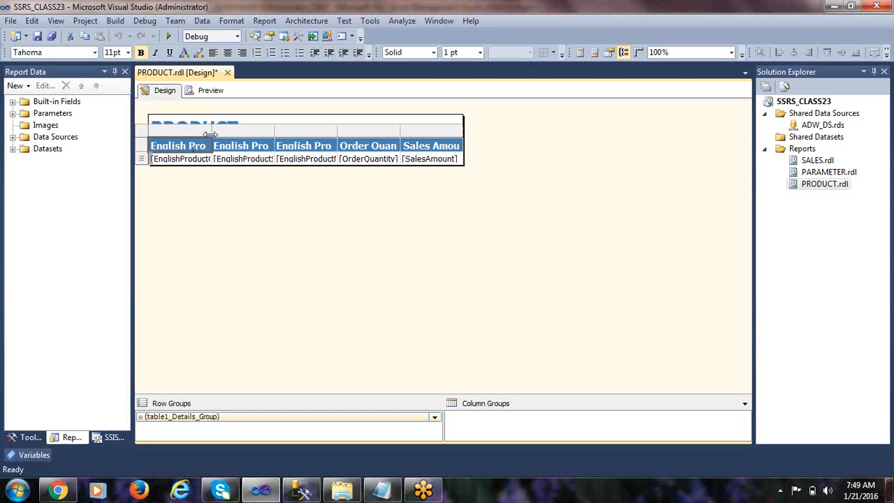
pyautogui.moveTo(211, 131); pyautogui.dragTo(310, 134)
pyautogui.moveTo(374, 131); pyautogui.dragTo(489, 130)
pyautogui.moveTo(554, 130); pyautogui.dragTo(605, 132)
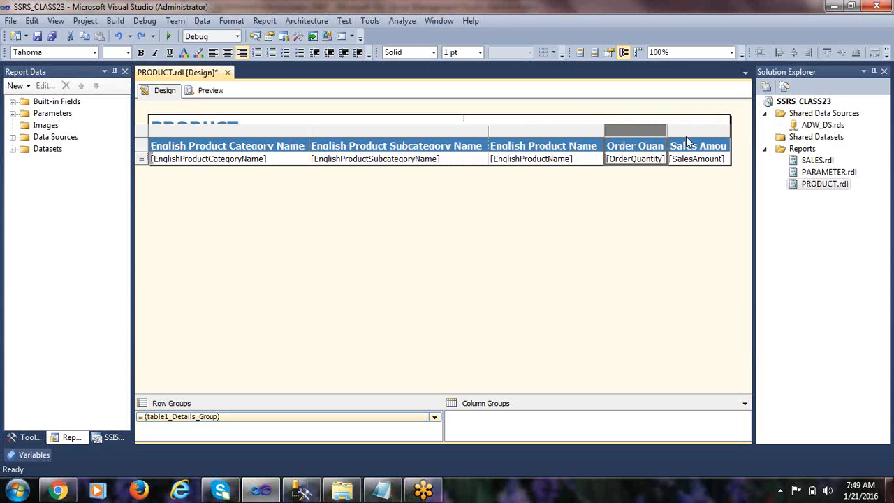
pyautogui.moveTo(667, 131); pyautogui.dragTo(688, 131)
pyautogui.moveTo(646, 387); pyautogui.dragTo(715, 370)
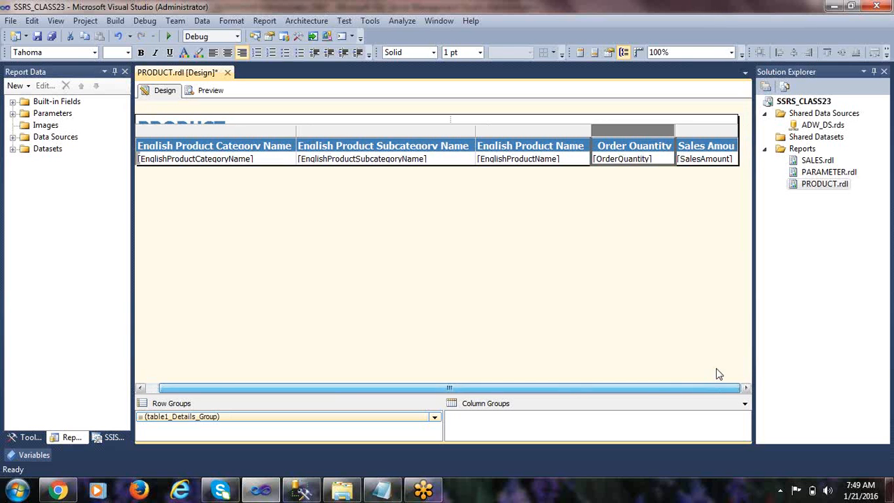
pyautogui.moveTo(738, 132)
pyautogui.mouseDown()
pyautogui.moveTo(749, 132)
pyautogui.moveTo(740, 131)
pyautogui.mouseUp()
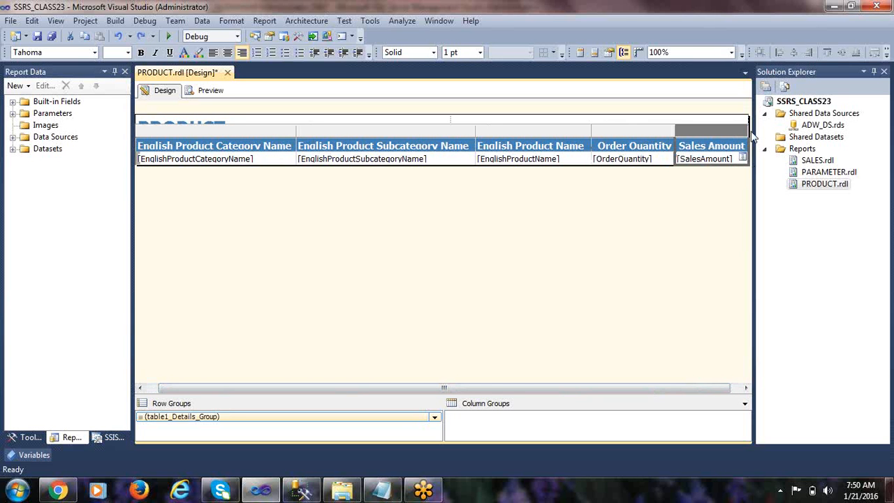
pyautogui.click(140, 388)
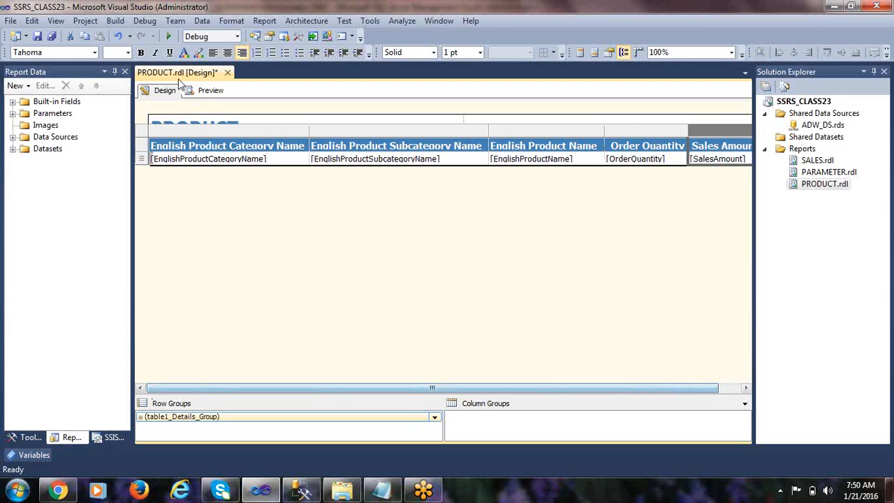
# Step: Preview PRODUCT.rdl to check its CATID parameter prompt, and return to the design view
pyautogui.click(209, 91)
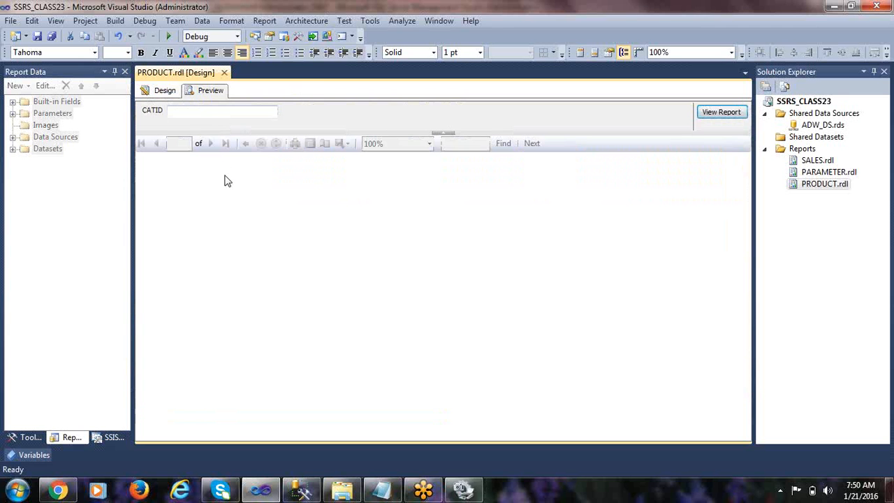
pyautogui.click(182, 114)
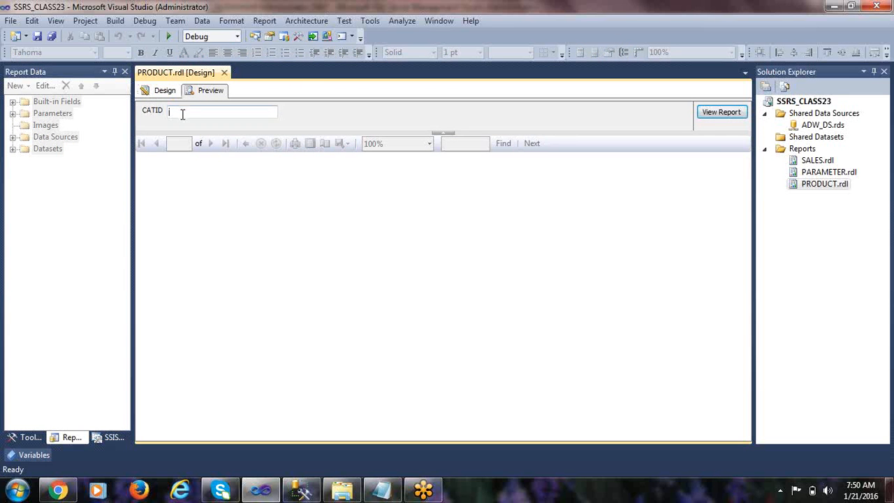
pyautogui.click(164, 90)
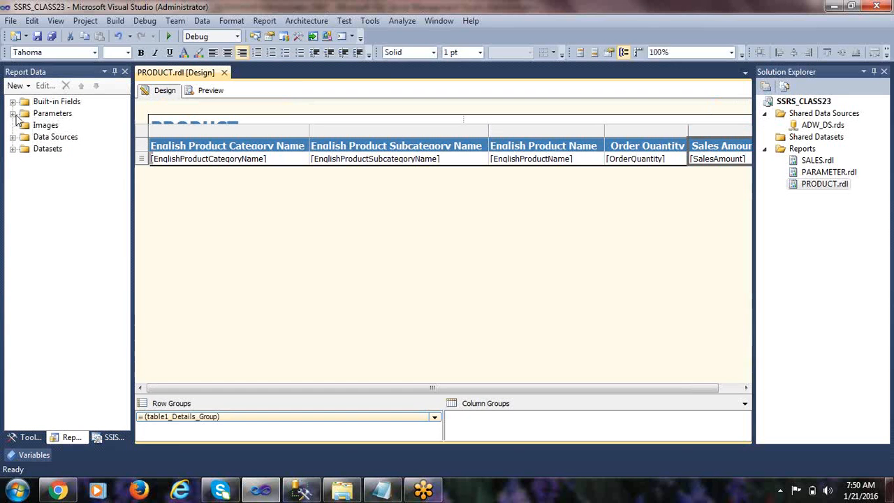
# Step: Open the properties of the CATID parameter and set its data type to Integer
pyautogui.click(57, 128)
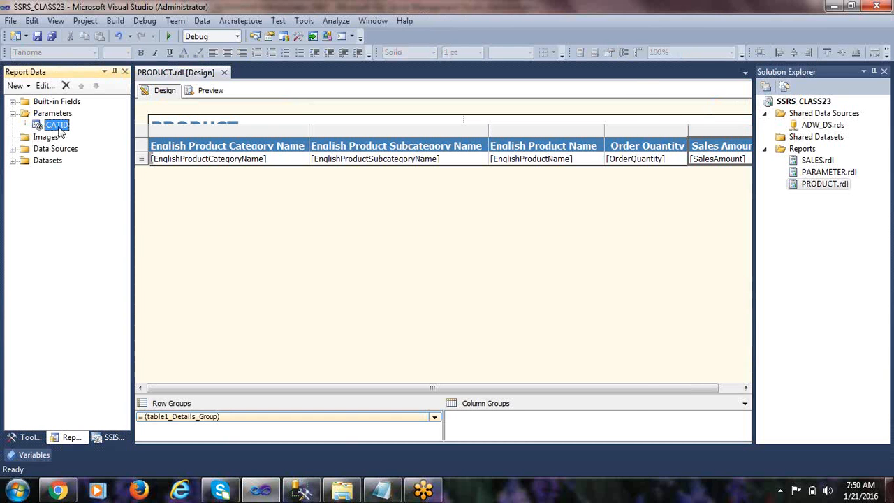
pyautogui.rightClick(60, 129)
pyautogui.click(104, 153)
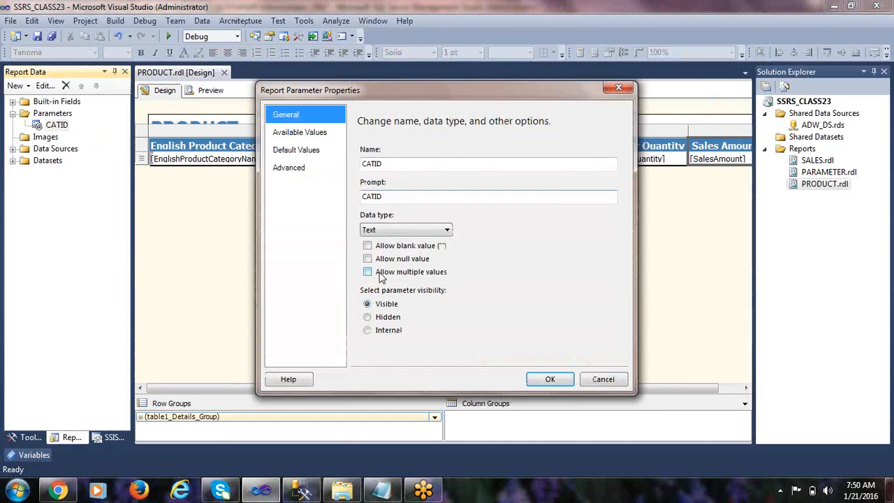
pyautogui.click(375, 232)
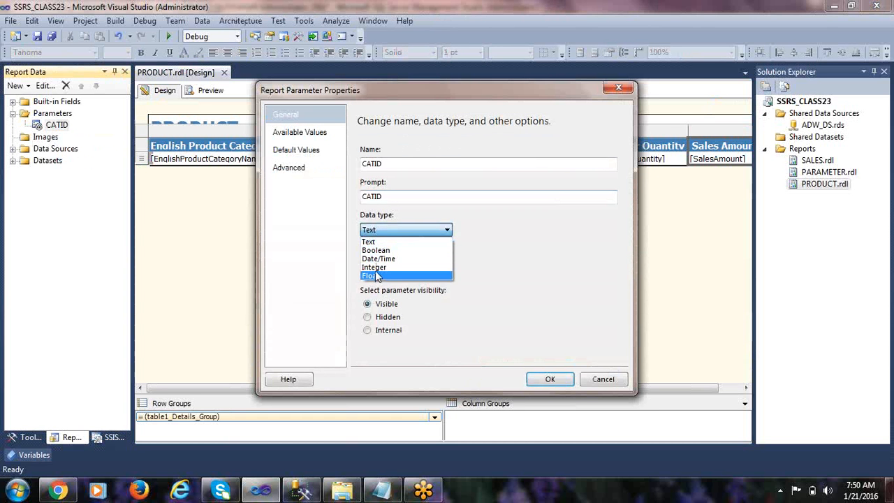
pyautogui.click(373, 268)
# Step: Change the CATID parameter's prompt to SELECT CATEGORY ID, keeping its name, and accept the parameter properties
pyautogui.doubleClick(385, 164)
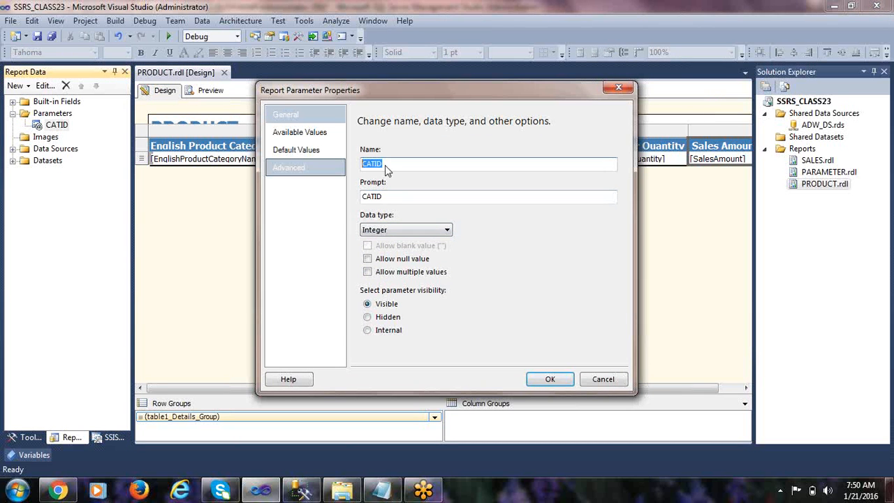
pyautogui.write('SELECT')
pyautogui.hotkey('ctrl', 'z')
pyautogui.click(385, 196)
pyautogui.doubleClick(385, 196)
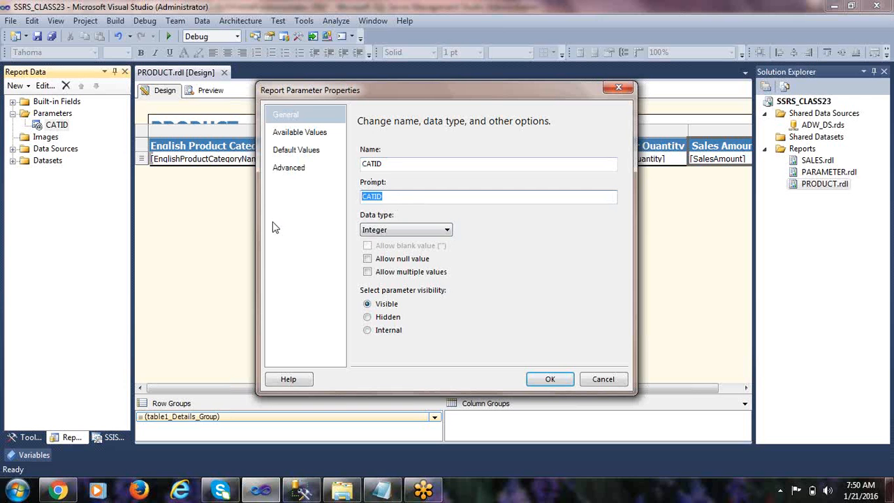
pyautogui.write('SELECT CATEGORY ID')
pyautogui.click(549, 379)
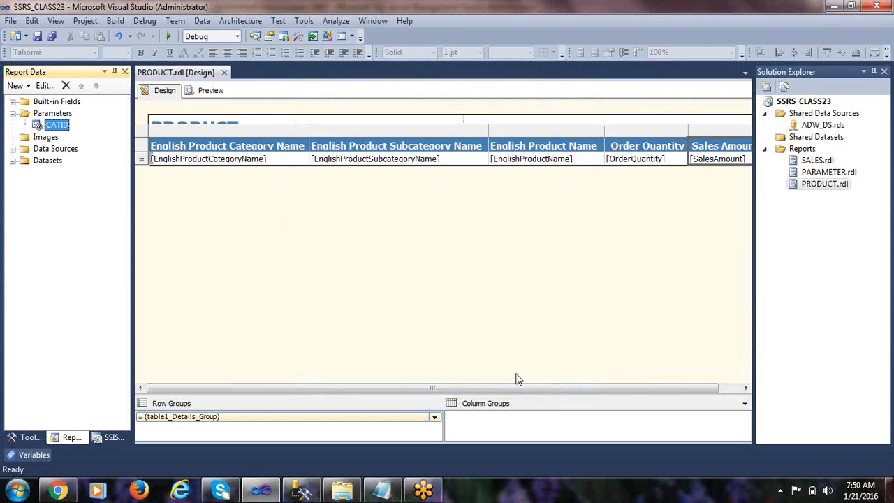
# Step: Preview the PRODUCT report for category ID 1
pyautogui.click(206, 90)
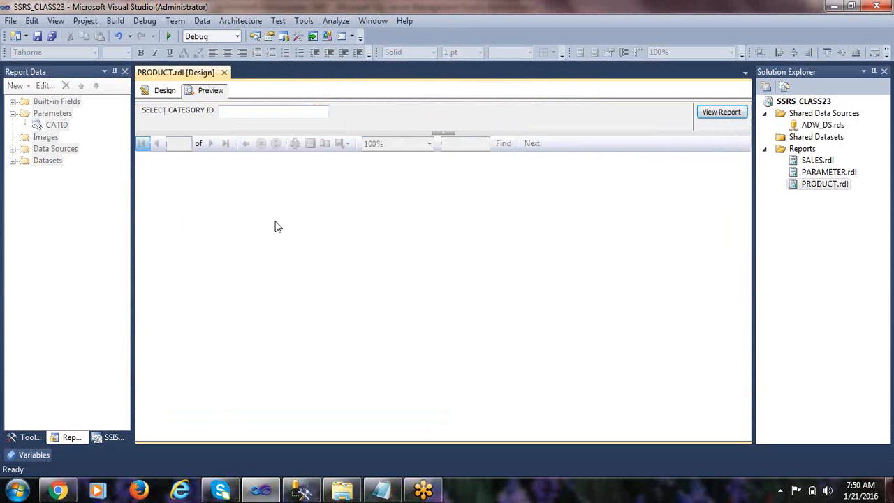
pyautogui.click(237, 113)
pyautogui.write('1')
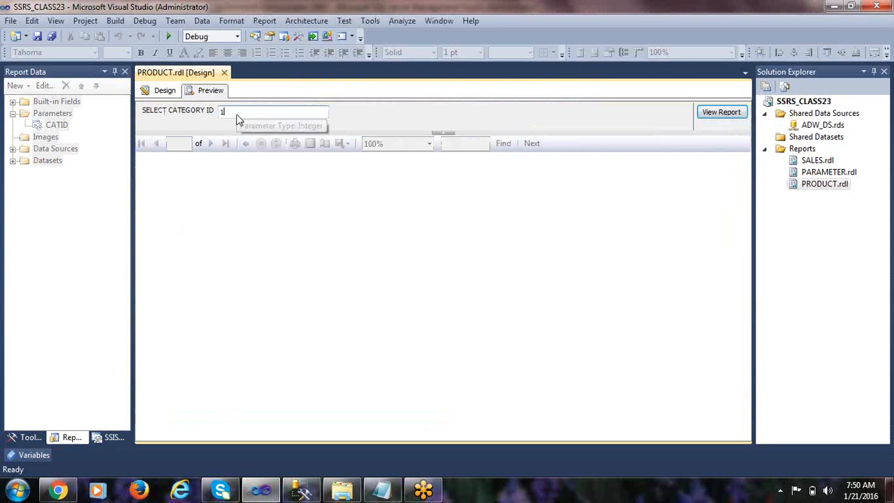
pyautogui.click(704, 116)
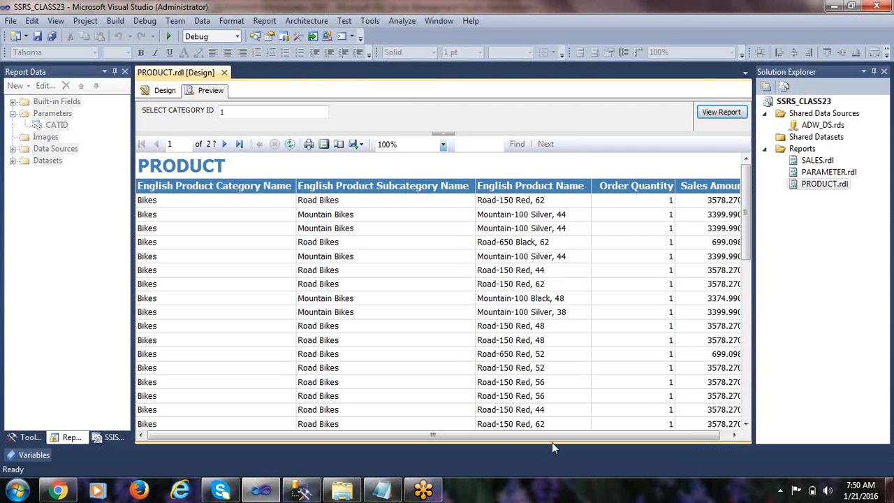
# Step: Look through the previewed report's rows to check which product category they belong to
pyautogui.moveTo(550, 437); pyautogui.dragTo(562, 443)
pyautogui.moveTo(413, 439); pyautogui.dragTo(254, 435)
pyautogui.scroll(-2, 261, 283)
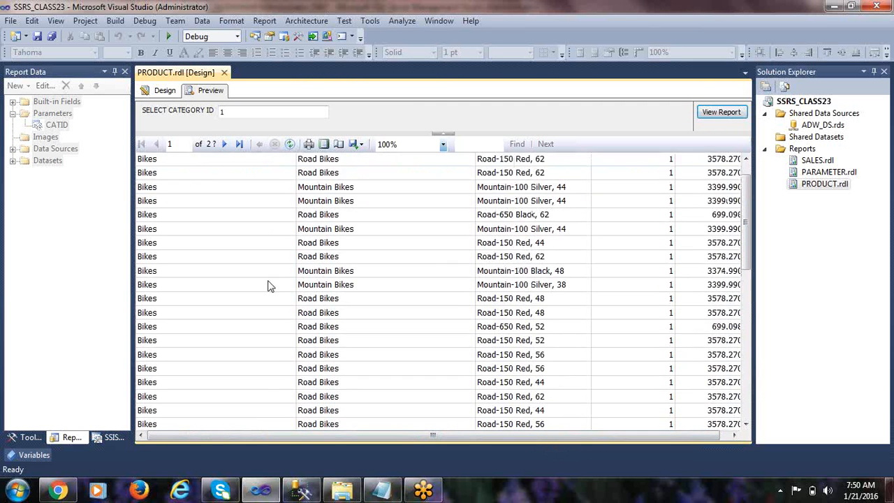
pyautogui.scroll(2, 269, 286)
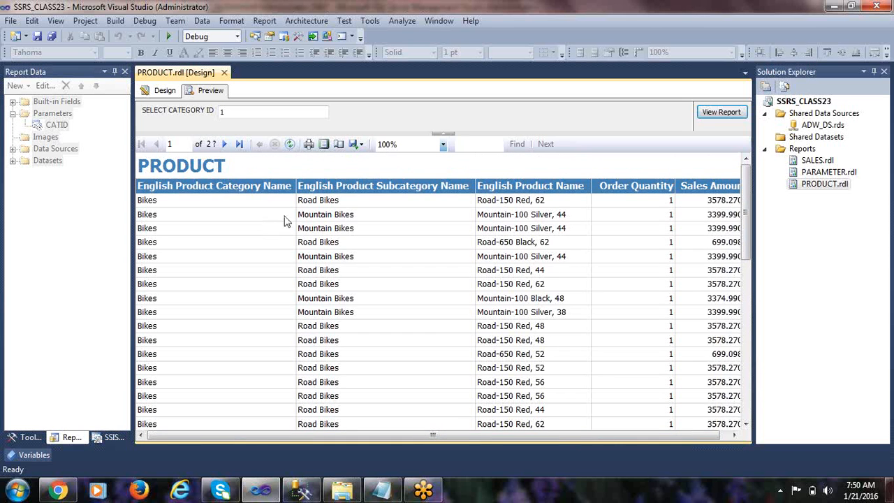
pyautogui.scroll(-2, 279, 217)
pyautogui.scroll(-2, 278, 217)
pyautogui.scroll(4, 279, 217)
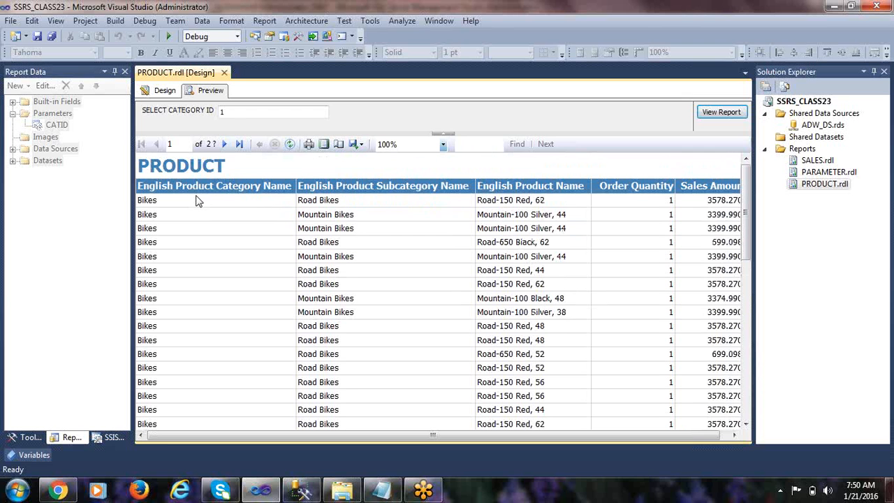
pyautogui.doubleClick(236, 111)
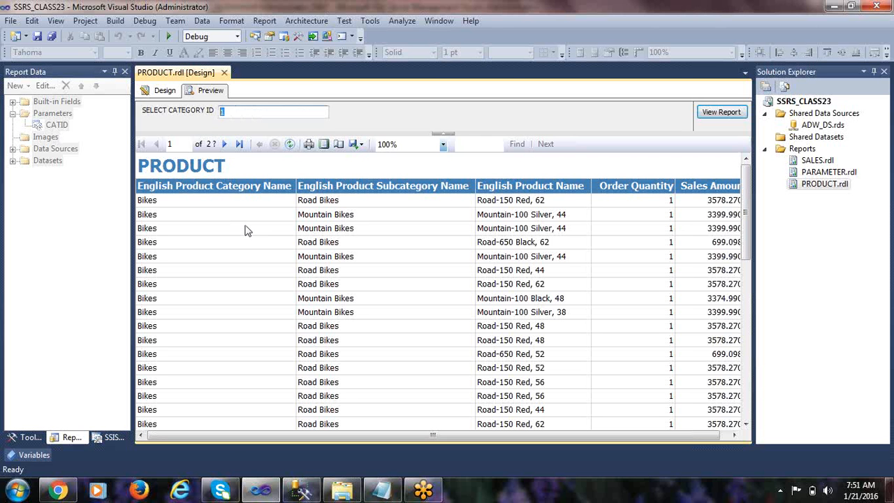
pyautogui.click(237, 114)
# Step: Switch to SQL Server Management Studio and run only the query SELECT * FROM [dbo].[DimProductCategory]
pyautogui.click(301, 491)
pyautogui.click(301, 174)
pyautogui.scroll(3, 301, 174)
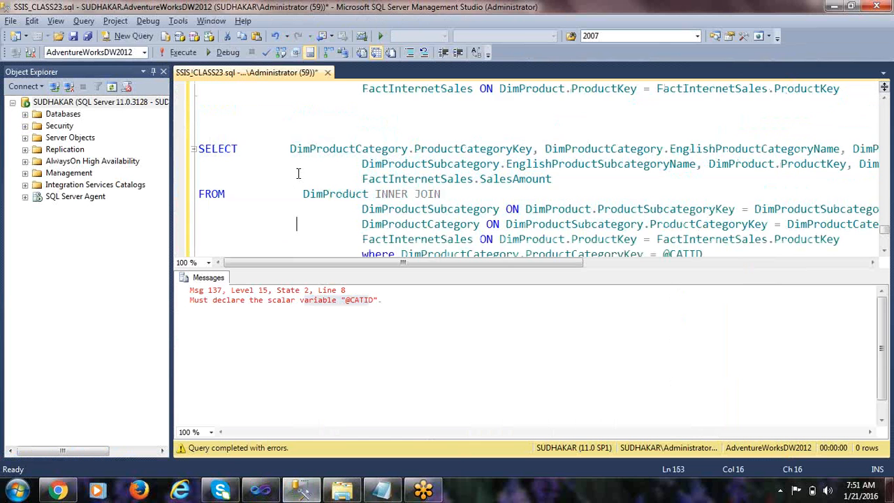
pyautogui.moveTo(489, 148); pyautogui.dragTo(181, 153)
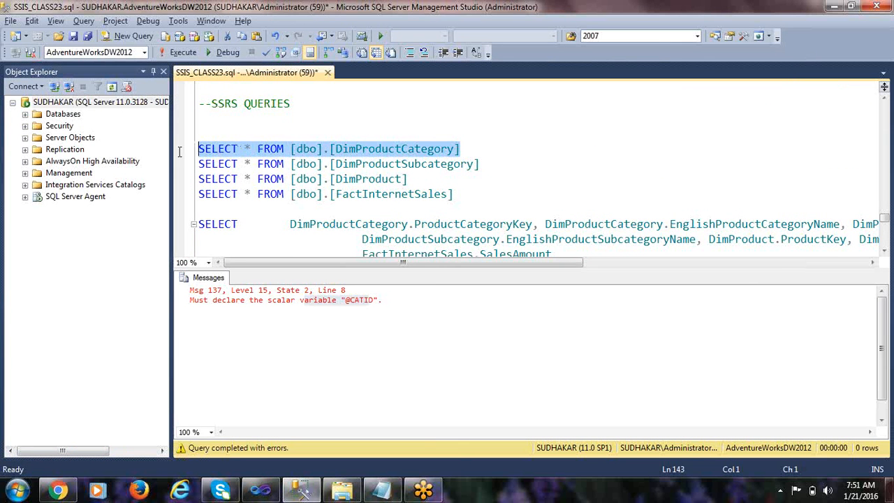
pyautogui.click(179, 52)
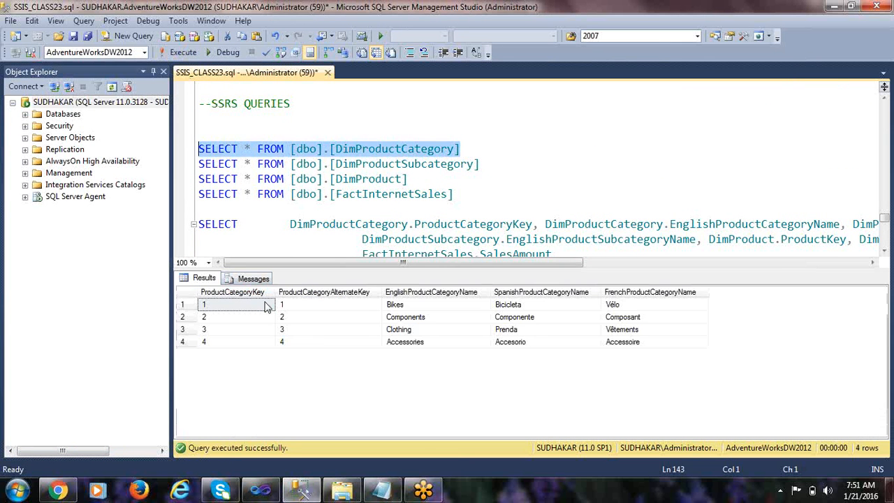
# Step: Examine the English product category names in the DimProductCategory query results
pyautogui.click(401, 308)
pyautogui.click(403, 318)
pyautogui.click(399, 329)
pyautogui.click(403, 342)
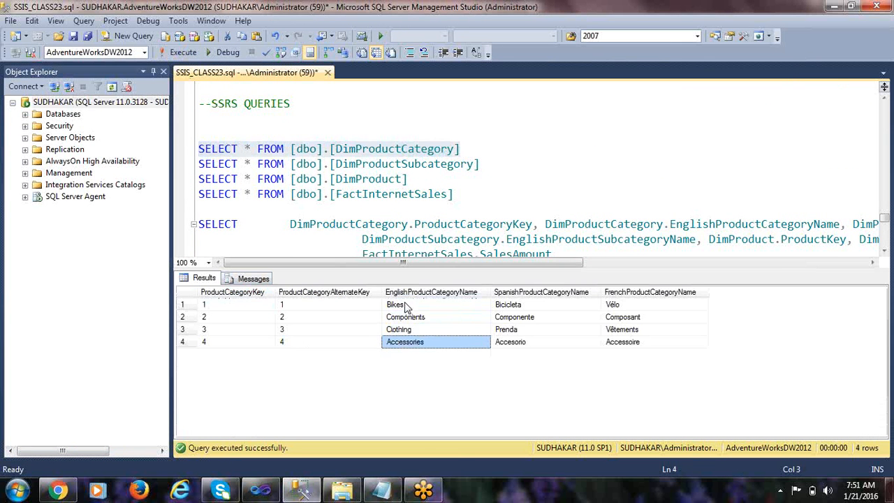
pyautogui.click(407, 319)
pyautogui.click(401, 330)
pyautogui.click(403, 342)
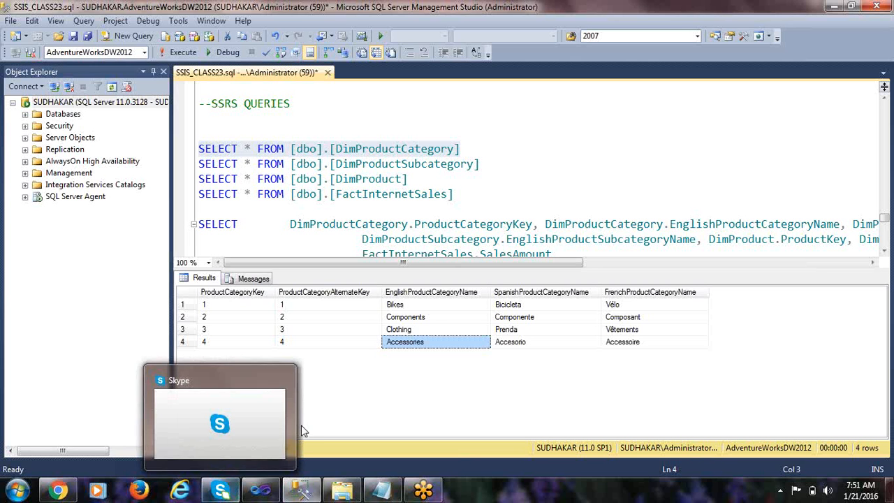
pyautogui.click(420, 307)
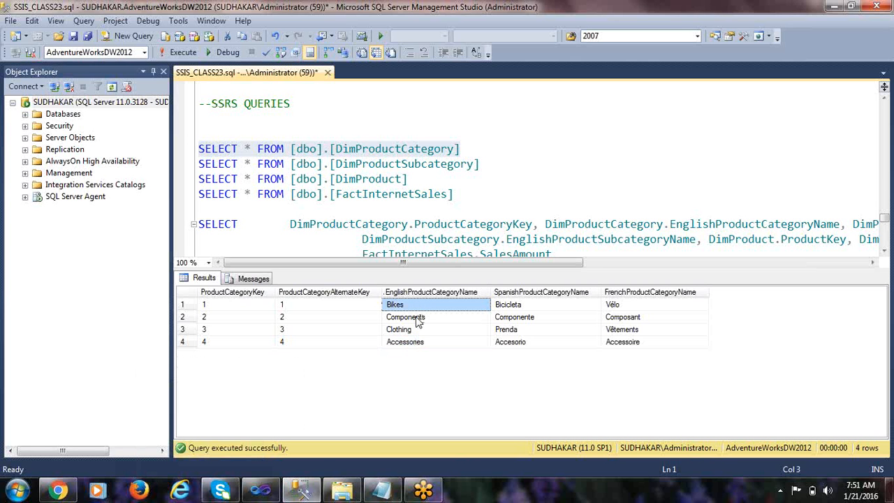
pyautogui.click(419, 319)
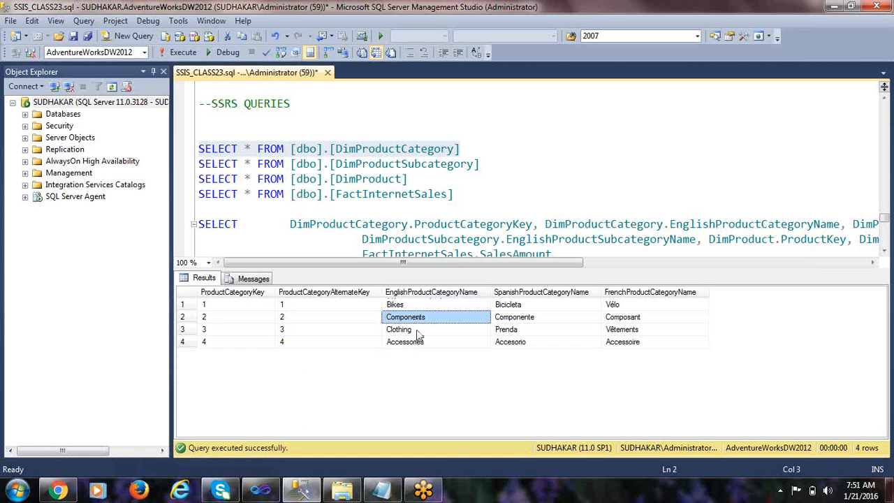
pyautogui.click(416, 329)
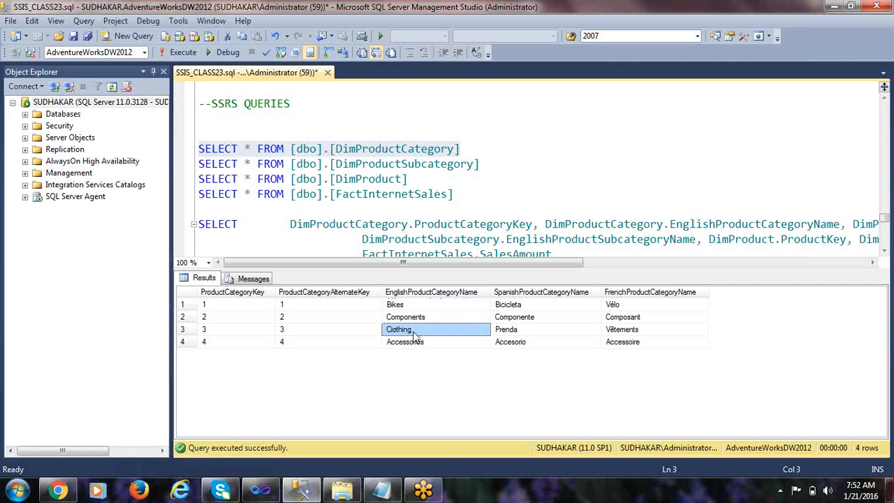
pyautogui.click(413, 341)
pyautogui.click(415, 329)
pyautogui.click(412, 316)
pyautogui.click(411, 308)
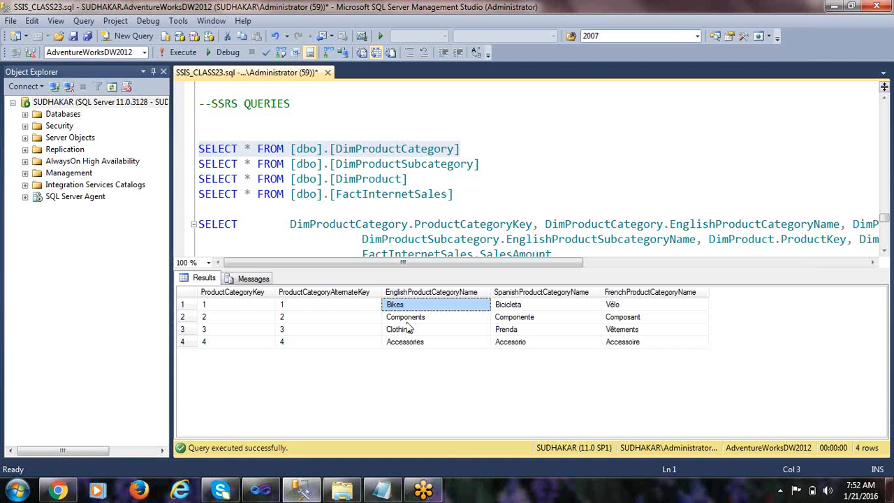
pyautogui.click(409, 318)
# Step: Compare each ProductCategoryKey with its English product category name, row by row
pyautogui.click(255, 308)
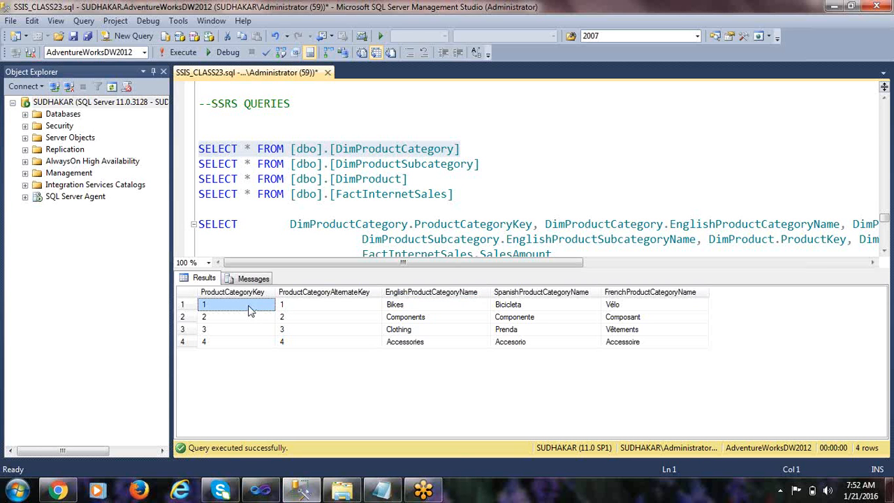
pyautogui.click(426, 307)
pyautogui.click(259, 320)
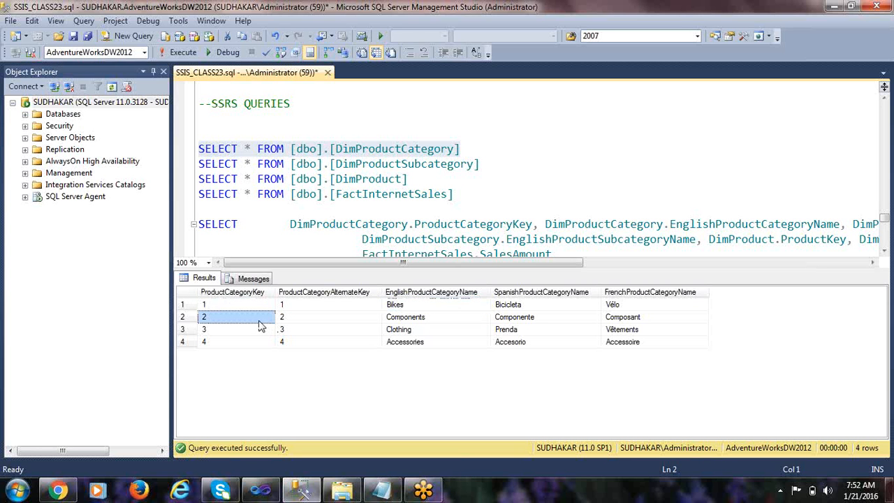
pyautogui.click(426, 320)
pyautogui.click(239, 334)
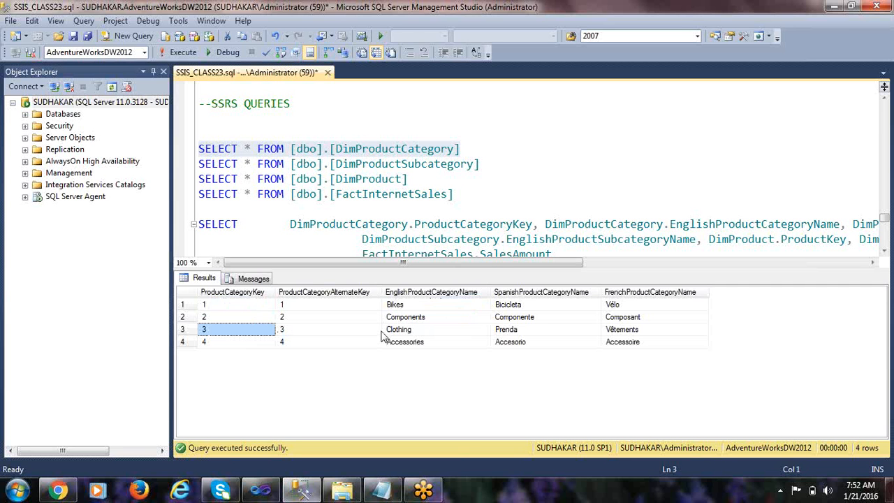
pyautogui.click(388, 334)
pyautogui.click(255, 347)
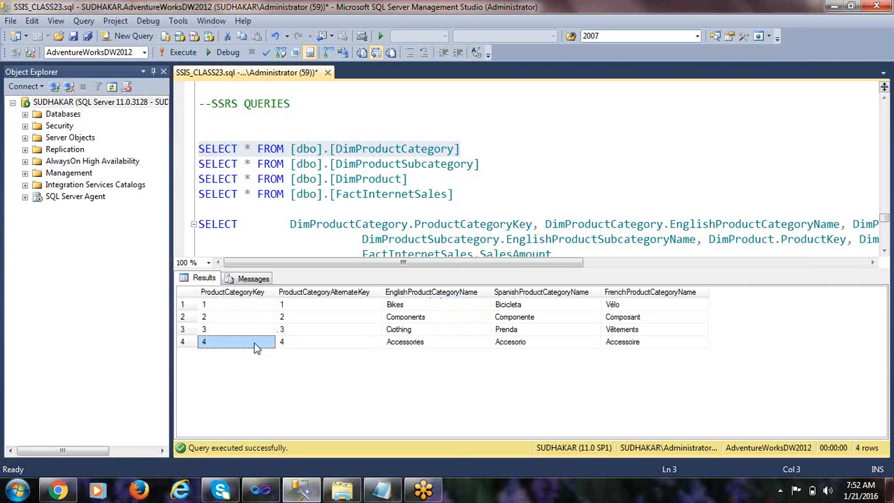
pyautogui.click(424, 344)
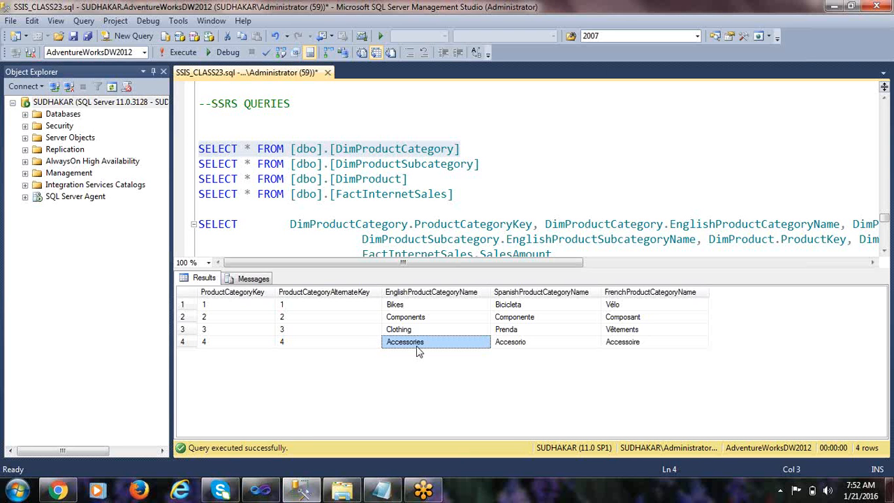
pyautogui.click(406, 318)
pyautogui.click(404, 332)
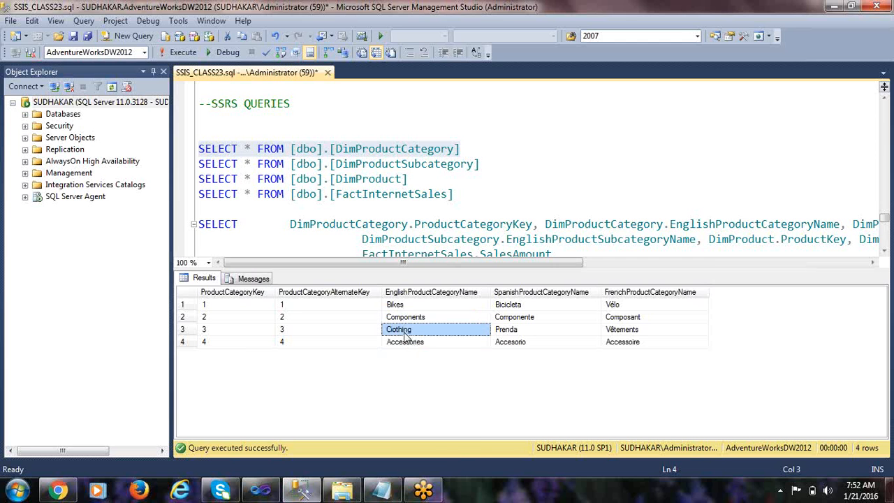
pyautogui.click(410, 340)
# Step: Return to the report's design view in Visual Studio and rename PRODUCT.rdl to PARAMETER DROPDOWN.rdl
pyautogui.hotkey('alt', 'Tab')
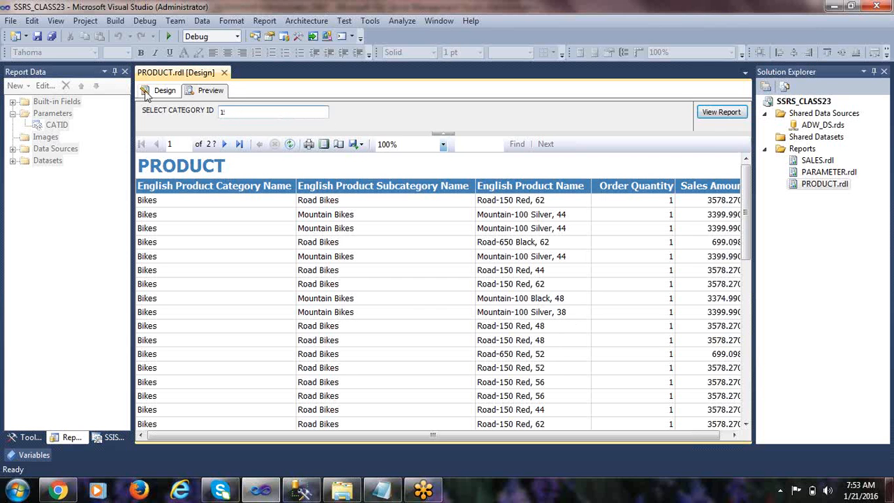
pyautogui.click(163, 90)
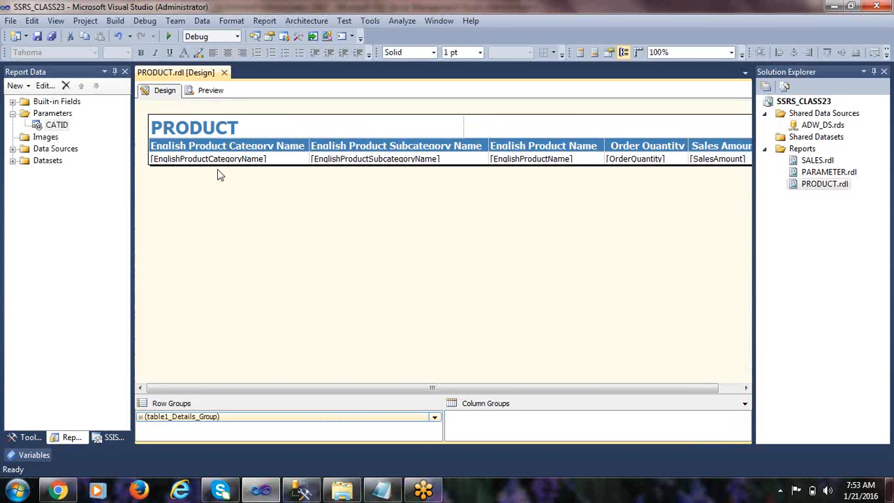
pyautogui.click(810, 184)
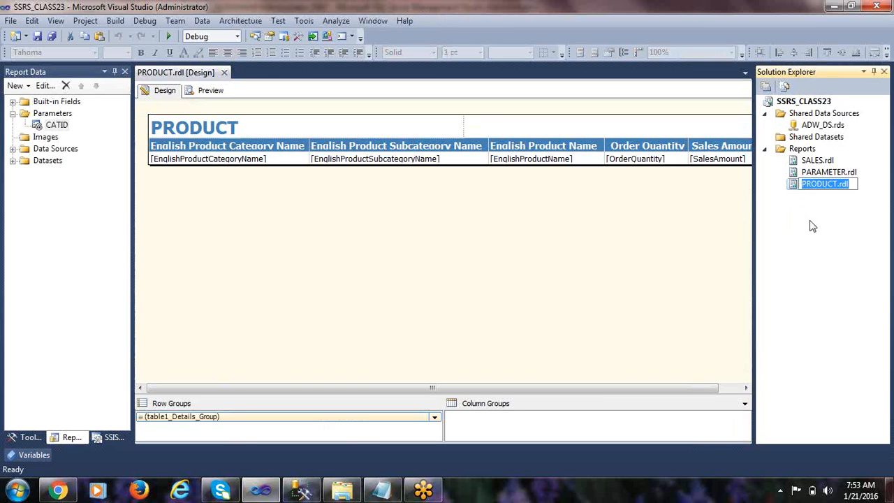
pyautogui.press('Right')
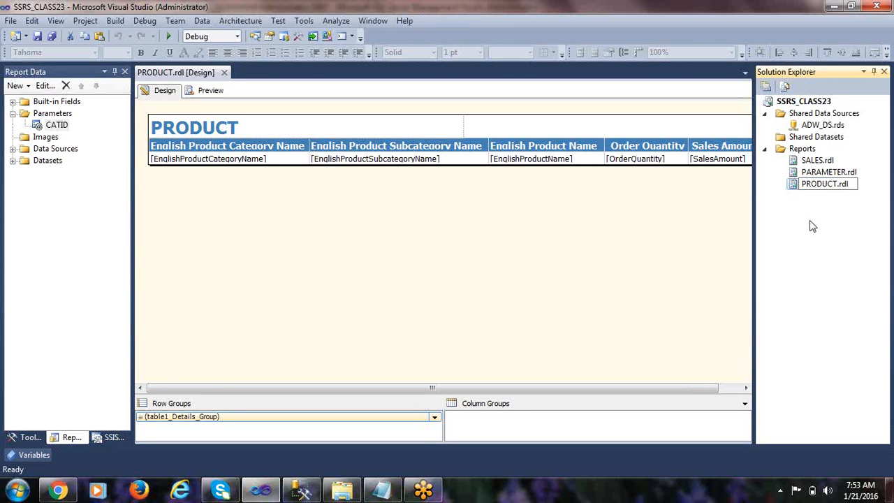
pyautogui.hotkey('shift', 'Home')
pyautogui.write('PARAMETER.DROW')
pyautogui.press('BackSpace')
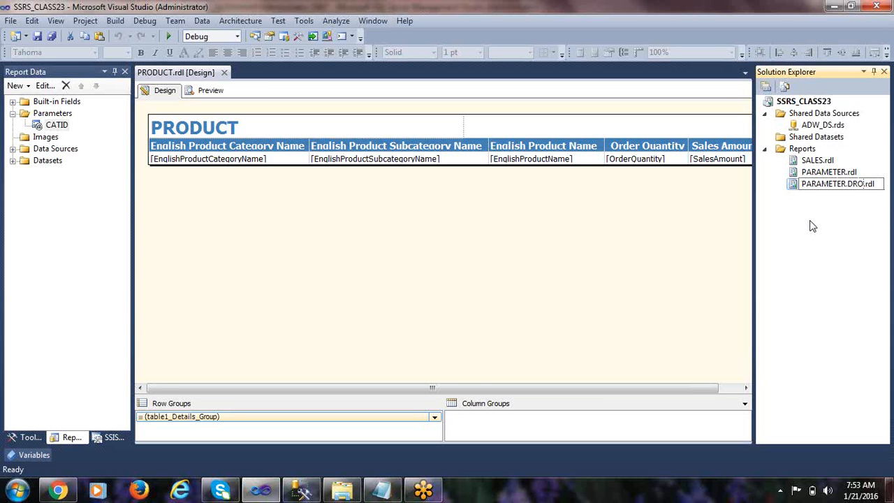
pyautogui.write('PDOWN')
pyautogui.press('Return')
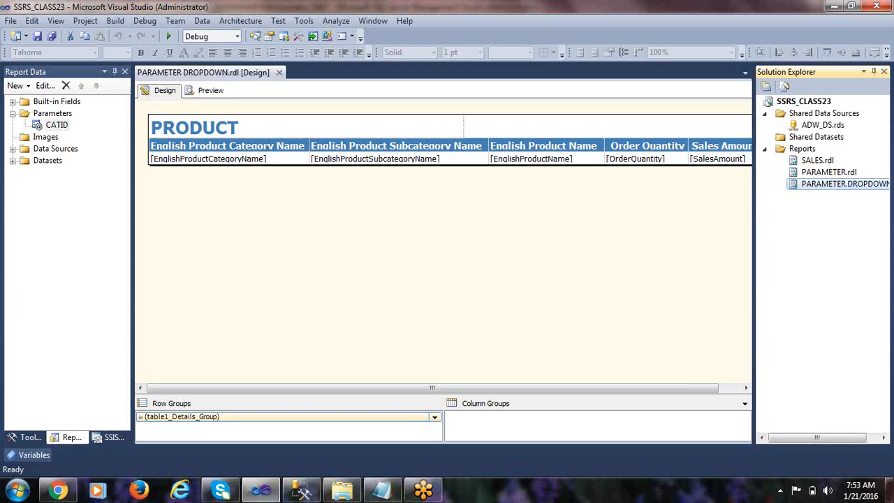
pyautogui.click(463, 282)
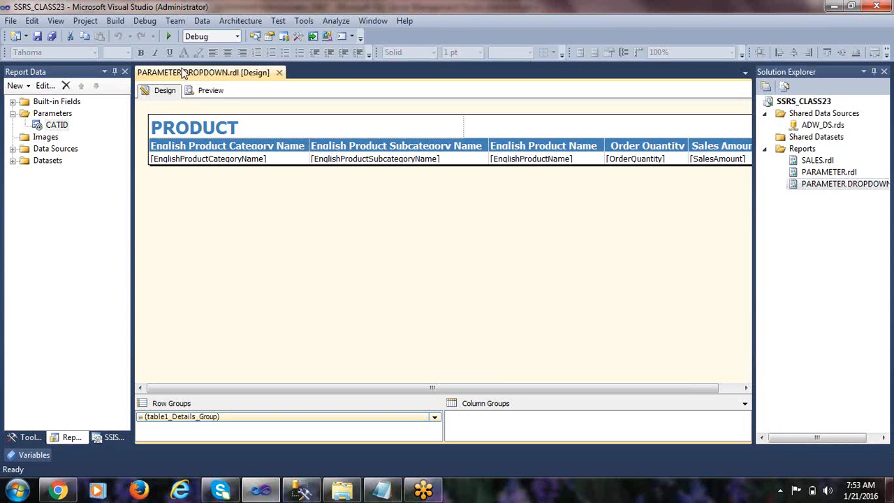
# Step: Set the CATID parameter's available values to Specify values and add a first entry
pyautogui.rightClick(55, 127)
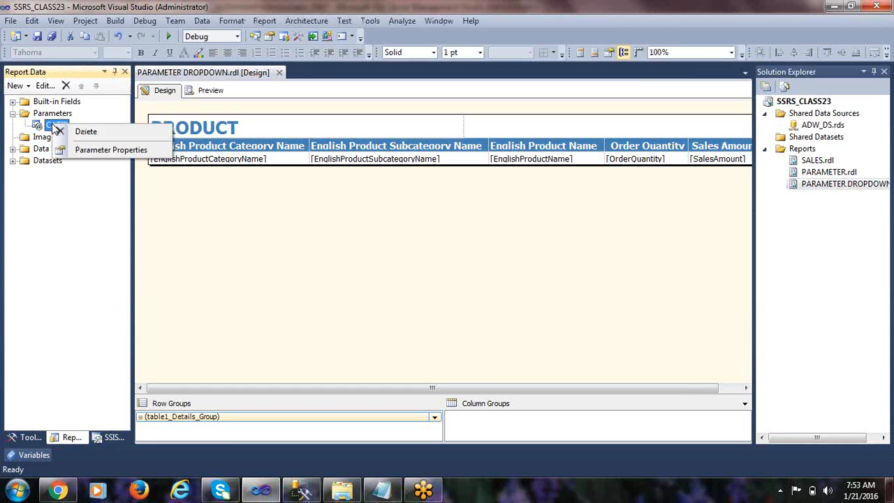
pyautogui.click(95, 154)
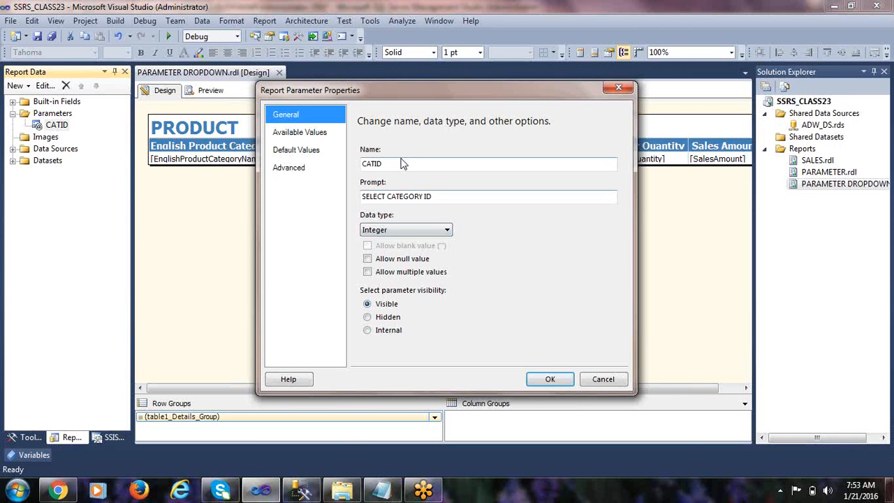
pyautogui.click(293, 135)
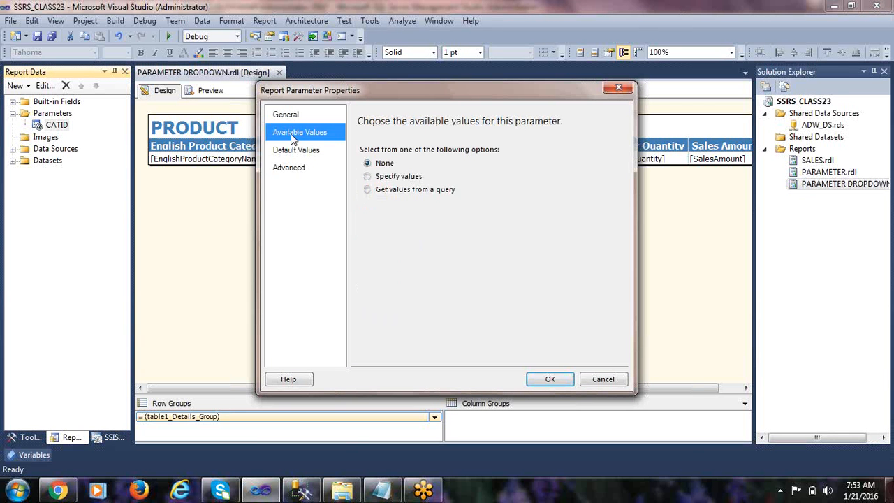
pyautogui.click(368, 177)
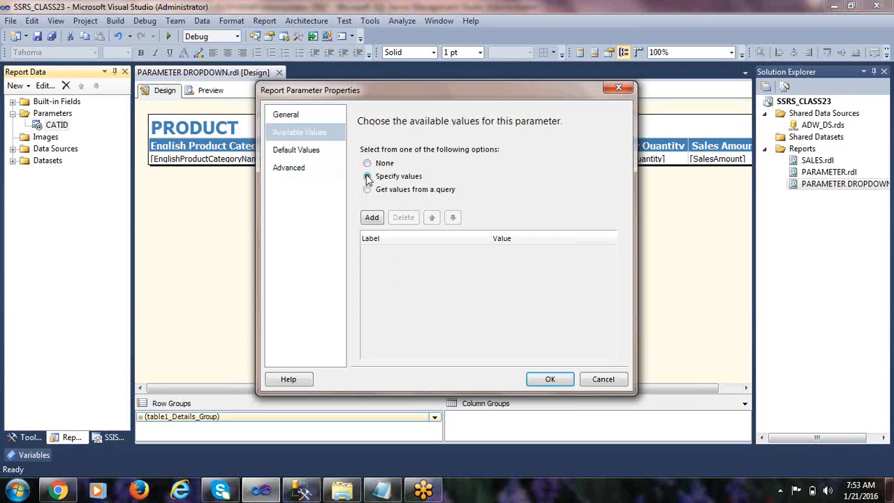
pyautogui.click(371, 218)
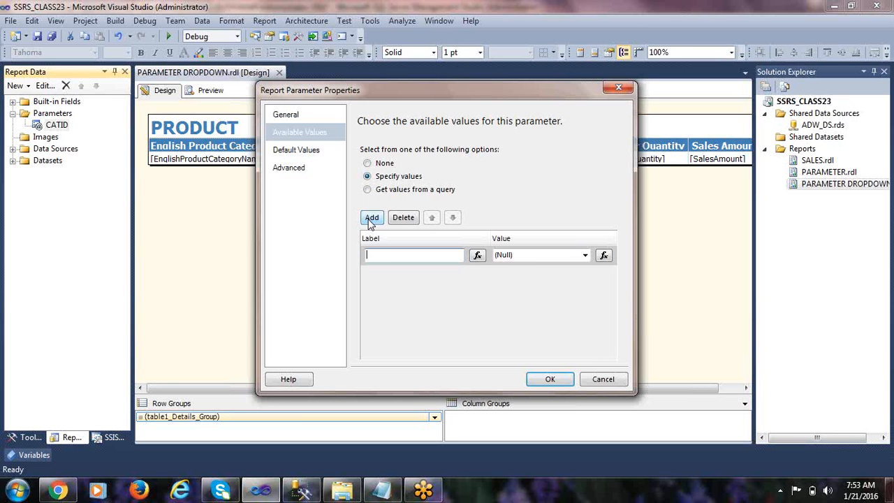
pyautogui.click(549, 254)
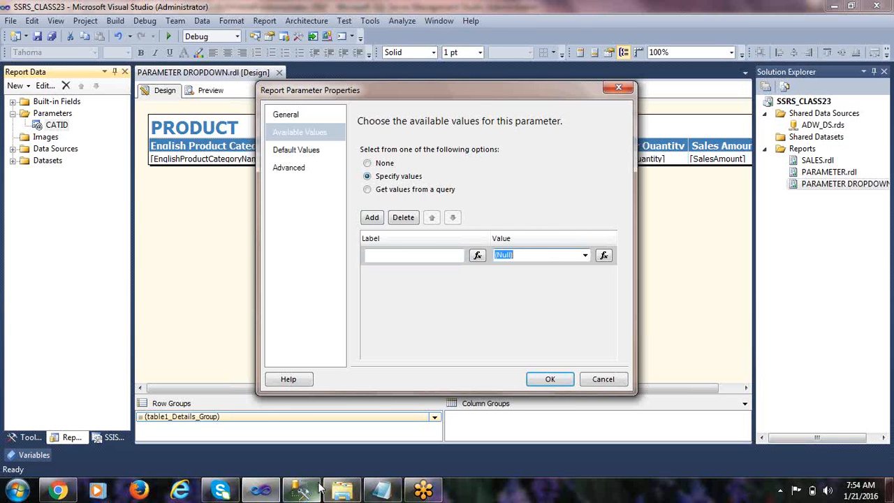
# Step: Fill the first available value with label Bikes and value 1, taken from the category query results in SQL Server Management Studio
pyautogui.click(318, 489)
pyautogui.click(402, 307)
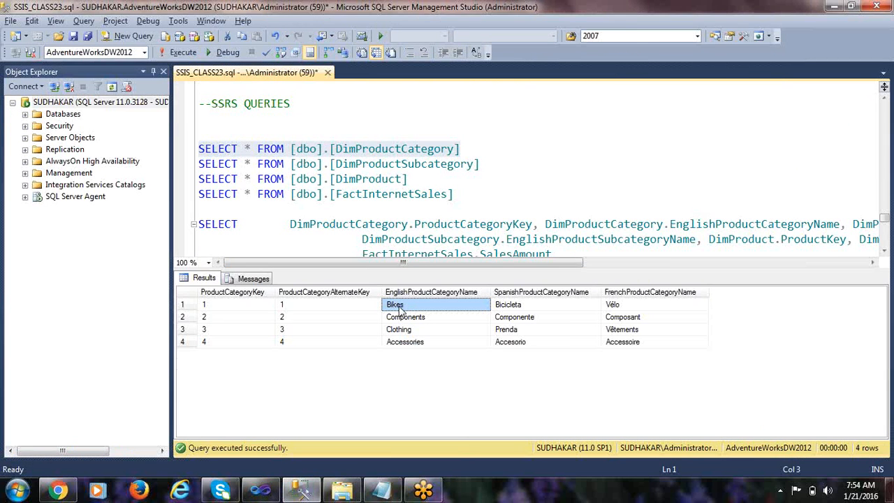
pyautogui.hotkey('alt', 'Tab')
pyautogui.click(387, 257)
pyautogui.write('Bikes')
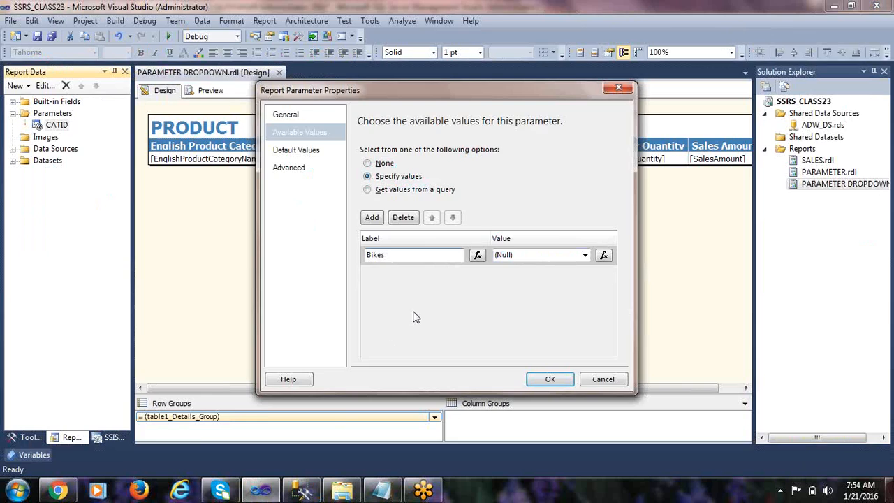
pyautogui.hotkey('alt', 'Tab')
pyautogui.click(241, 308)
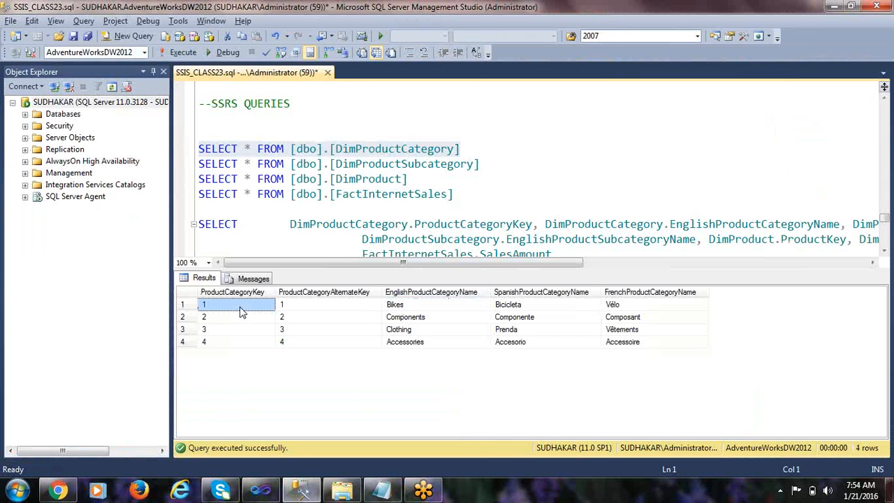
pyautogui.hotkey('alt', 'Tab')
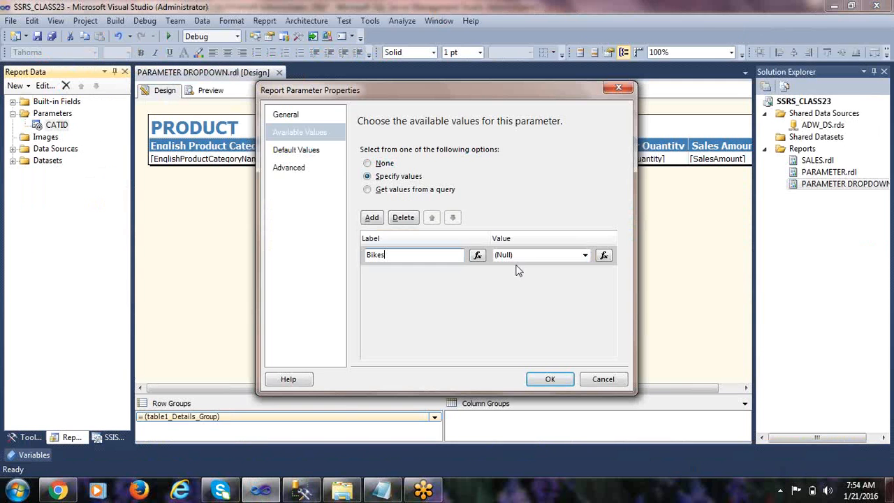
pyautogui.click(521, 255)
pyautogui.write('1')
pyautogui.hotkey('alt', 'Tab')
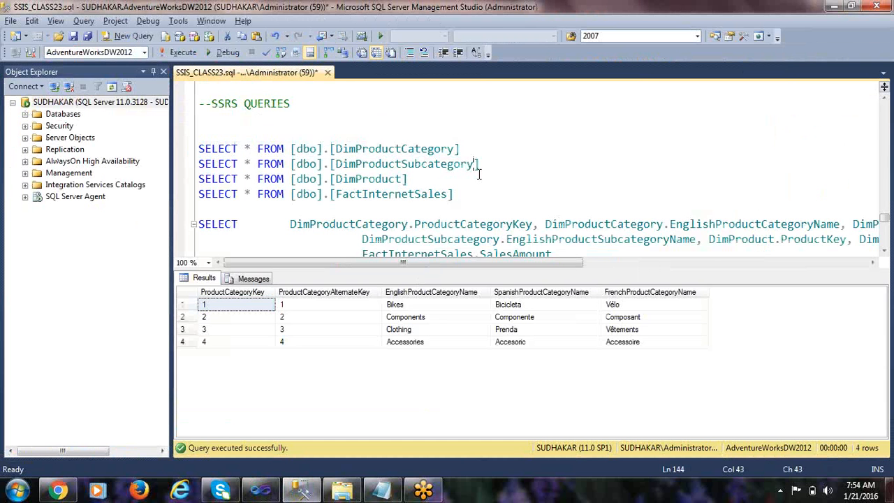
pyautogui.scroll(-6, 531, 214)
pyautogui.scroll(-4, 531, 215)
pyautogui.doubleClick(681, 166)
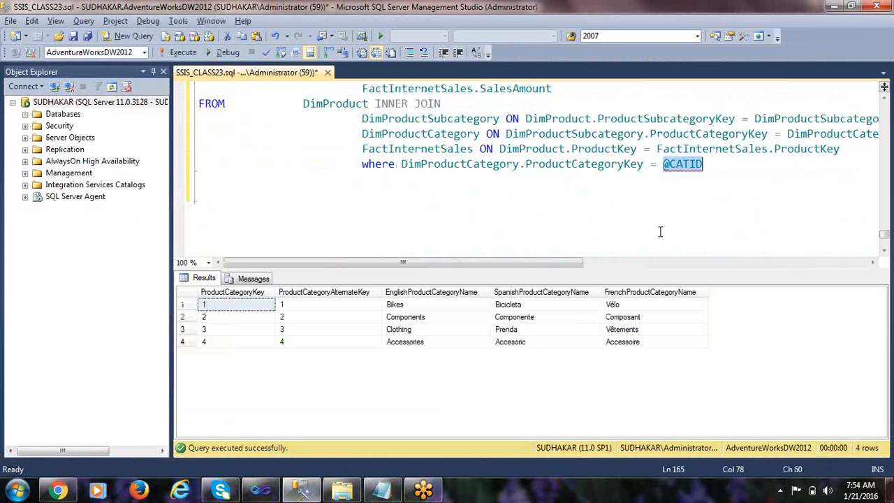
pyautogui.click(243, 308)
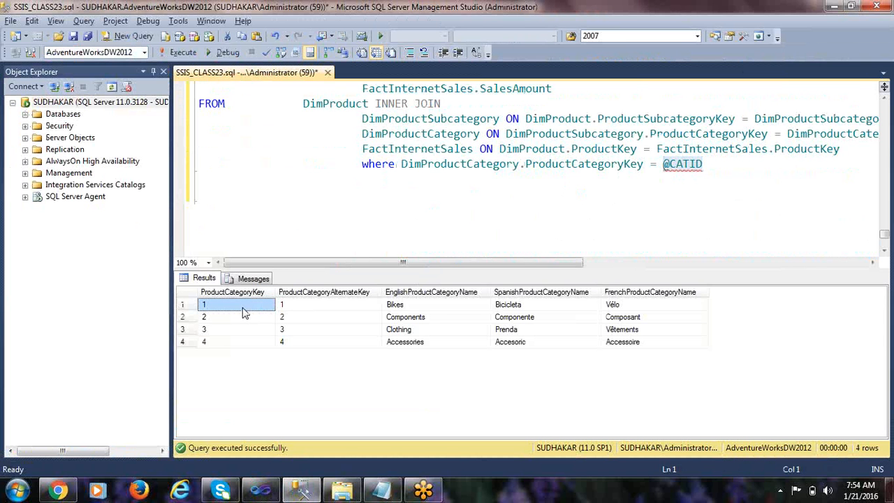
pyautogui.click(410, 310)
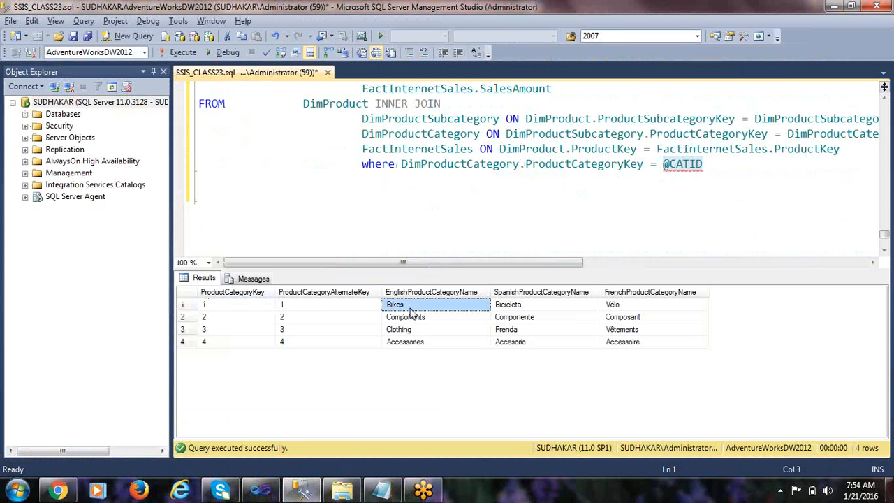
pyautogui.hotkey('alt', 'Tab')
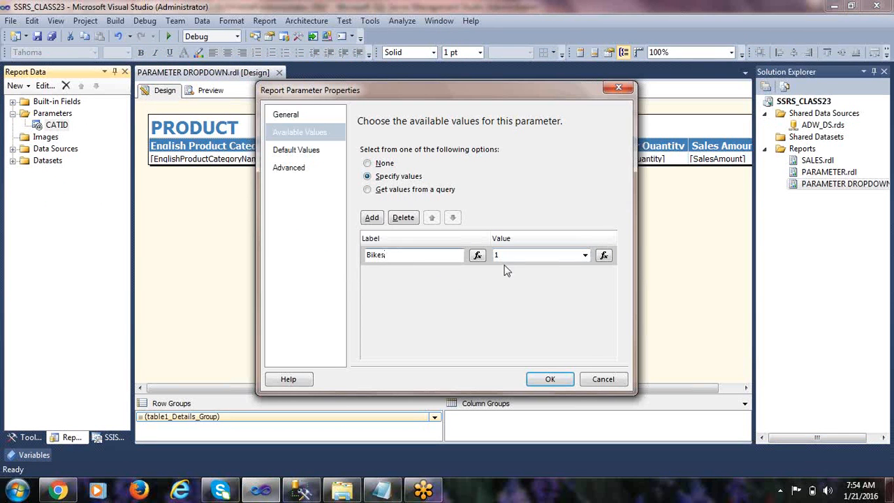
pyautogui.click(514, 255)
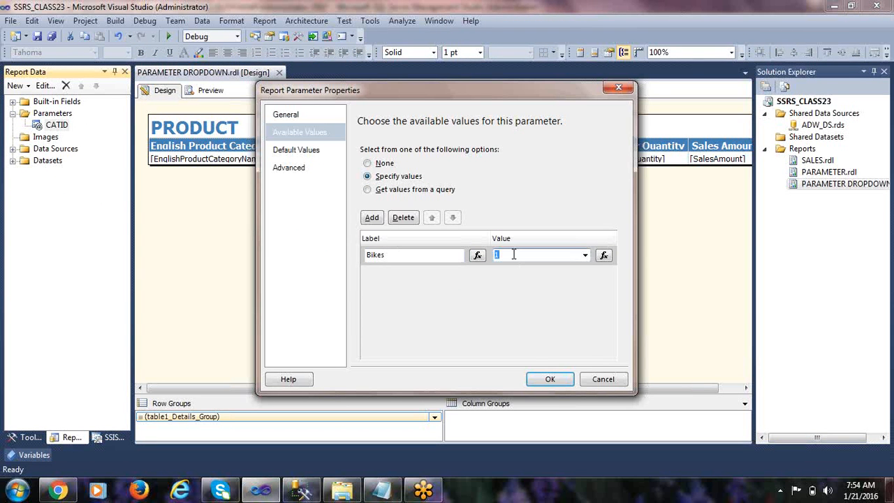
# Step: Add a second available value labelled Components, copied from the query results in SQL Server Management Studio, with value 2
pyautogui.click(372, 217)
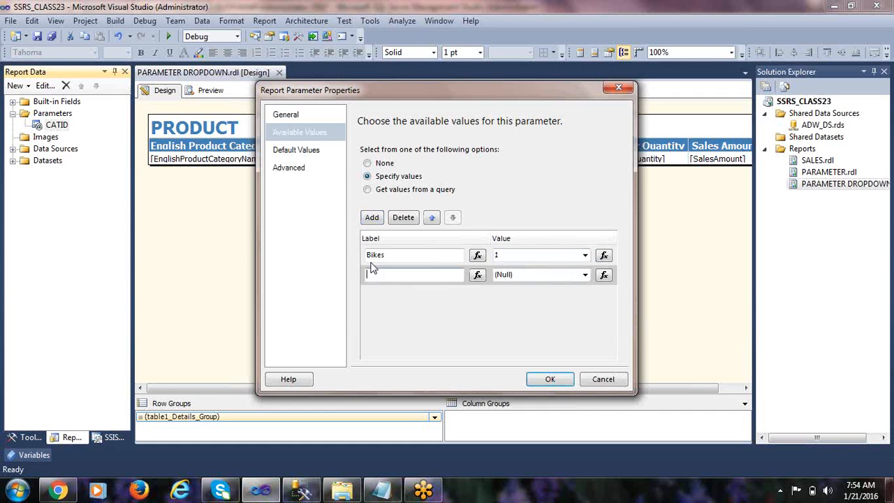
pyautogui.hotkey('alt', 'Tab')
pyautogui.click(427, 320)
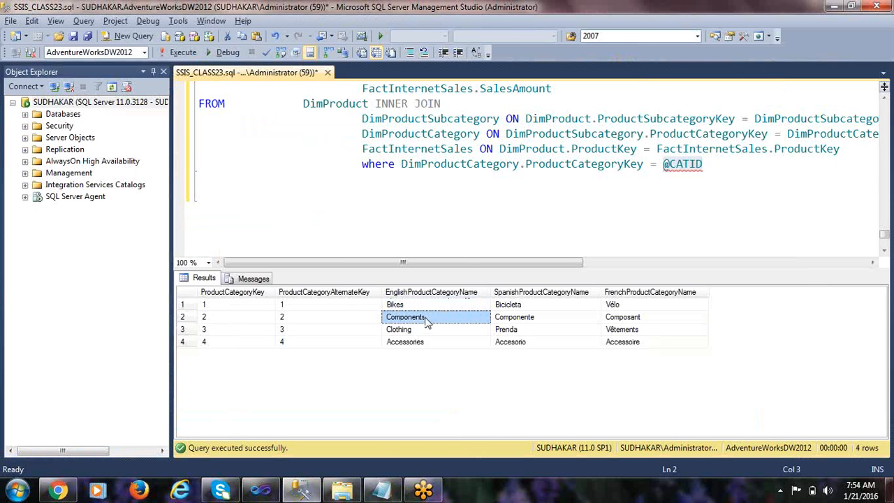
pyautogui.hotkey('ctrl', 'c')
pyautogui.hotkey('alt', 'Tab')
pyautogui.hotkey('ctrl', 'v')
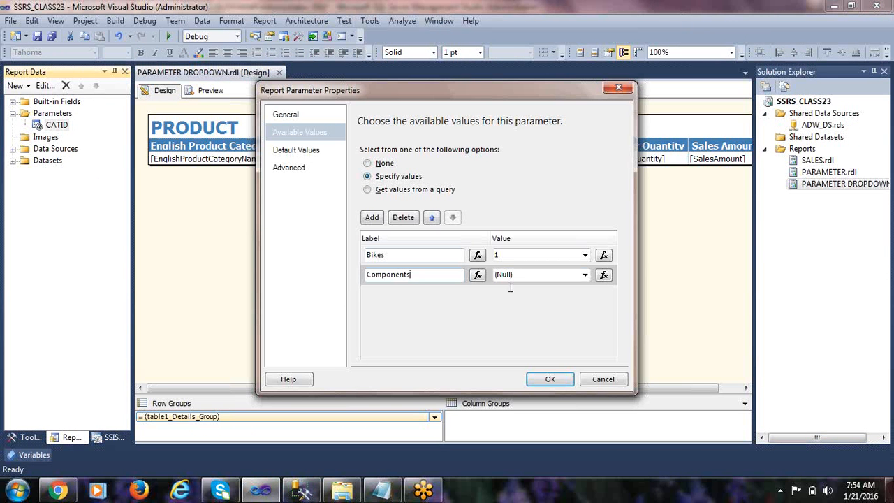
pyautogui.click(511, 283)
pyautogui.write('2')
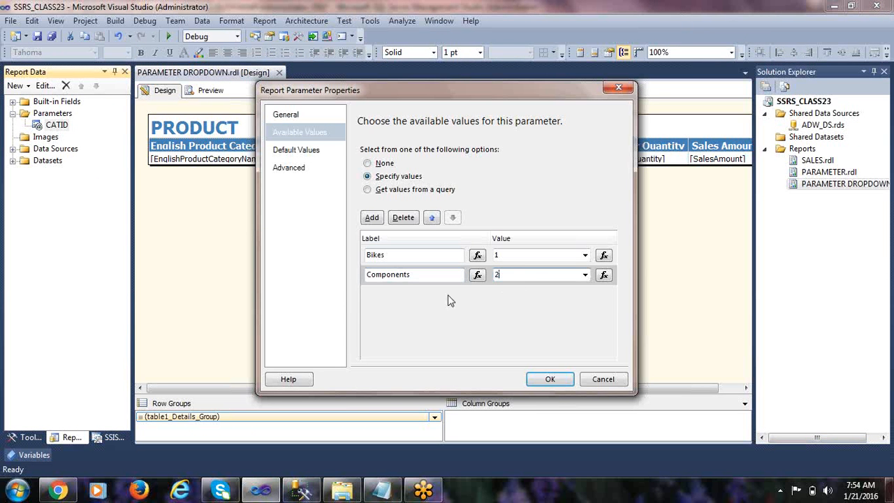
# Step: Add a third available value labelled Clothing, copied from the query results in SQL Server Management Studio, with value 3
pyautogui.click(371, 218)
pyautogui.hotkey('alt', 'Tab')
pyautogui.click(399, 334)
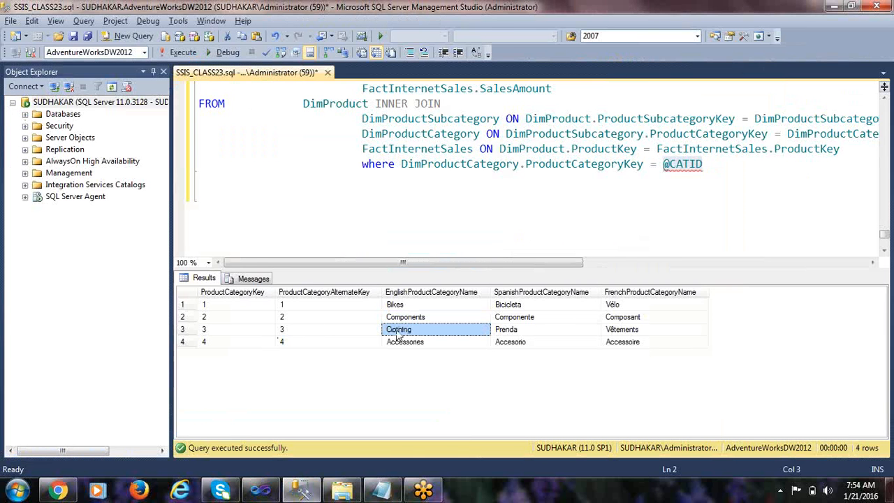
pyautogui.hotkey('ctrl', 'c')
pyautogui.hotkey('alt', 'Tab')
pyautogui.hotkey('ctrl', 'v')
pyautogui.click(514, 299)
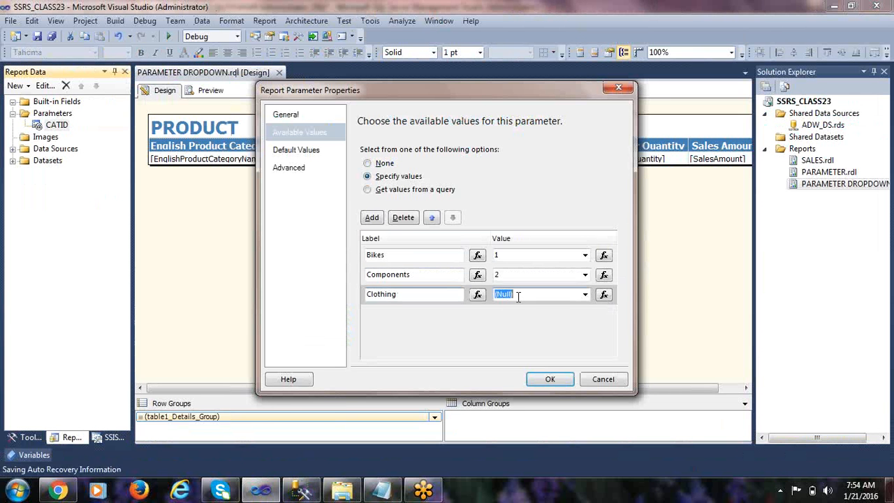
pyautogui.write('3')
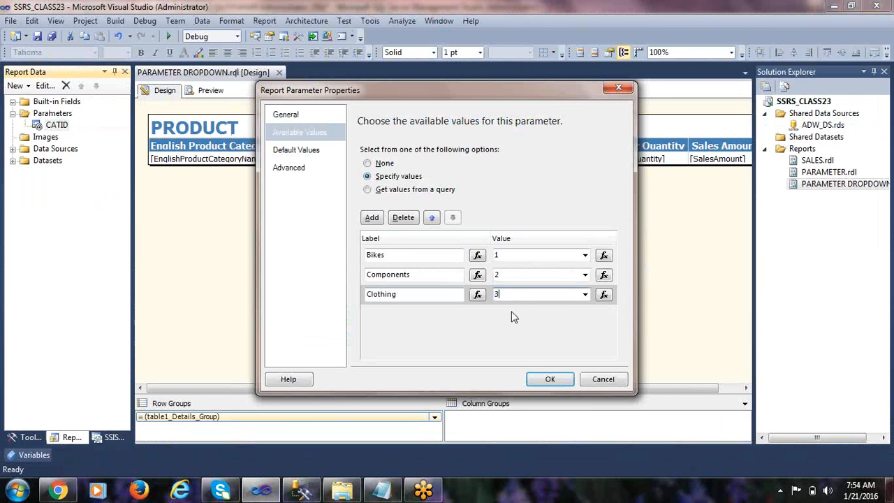
# Step: Add a fourth available value labelled Accessories, copied from SQL Server Management Studio, with value 4, and apply the parameter properties
pyautogui.click(371, 219)
pyautogui.hotkey('alt', 'Tab')
pyautogui.click(414, 343)
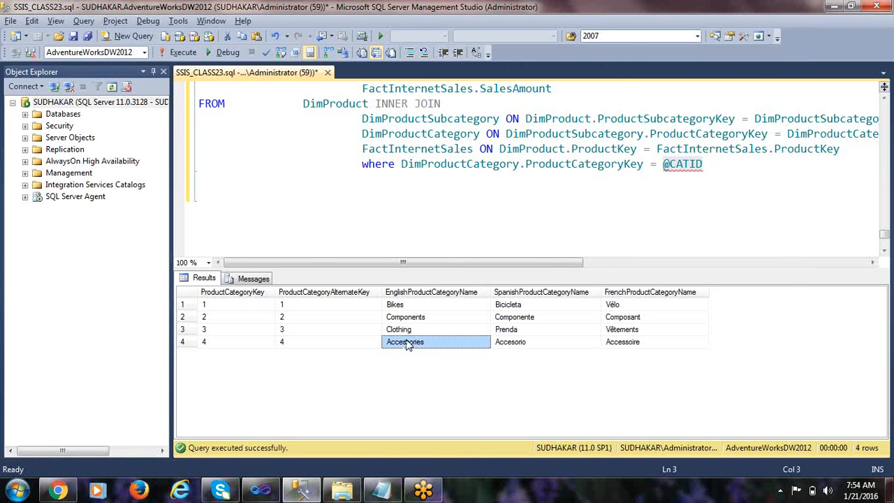
pyautogui.hotkey('ctrl', 'c')
pyautogui.hotkey('alt', 'Tab')
pyautogui.hotkey('ctrl', 'v')
pyautogui.click(515, 313)
pyautogui.write('4')
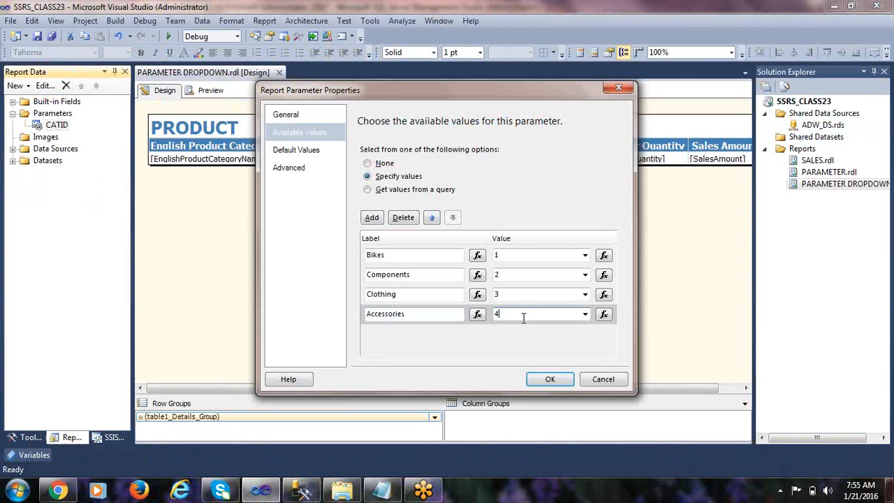
pyautogui.click(551, 380)
pyautogui.click(550, 380)
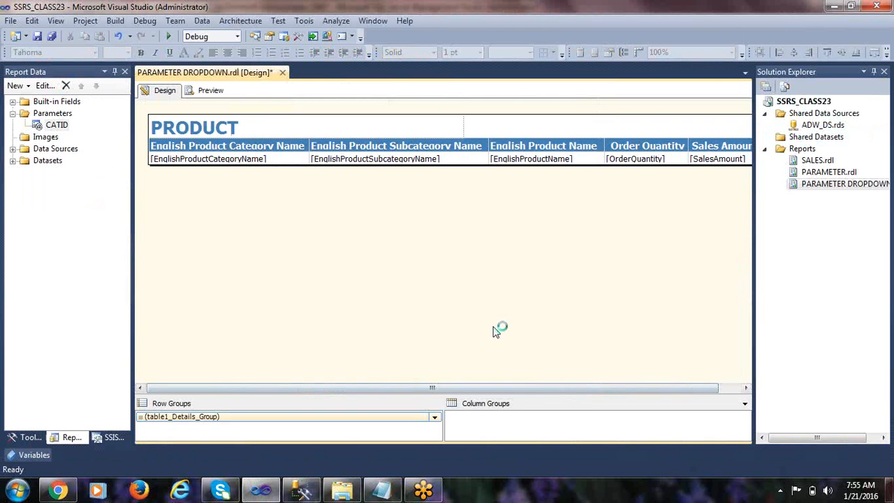
# Step: Preview the report for the Clothing category and look through its rows
pyautogui.click(207, 93)
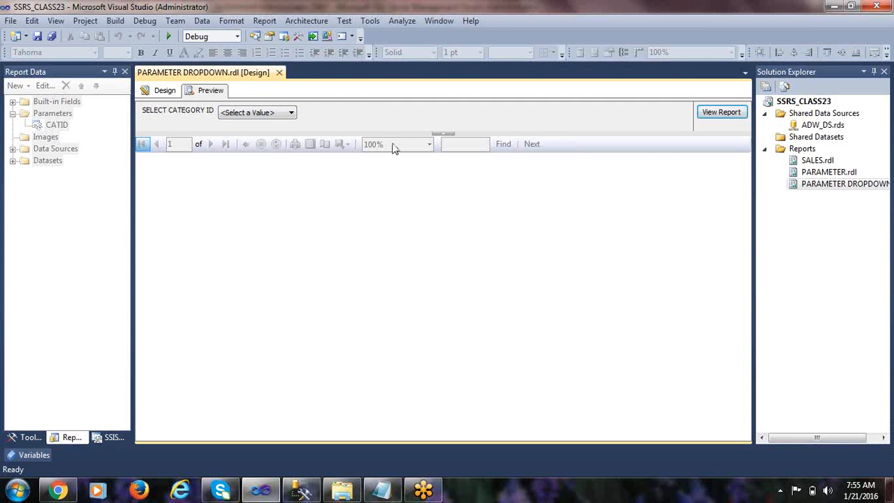
pyautogui.click(284, 114)
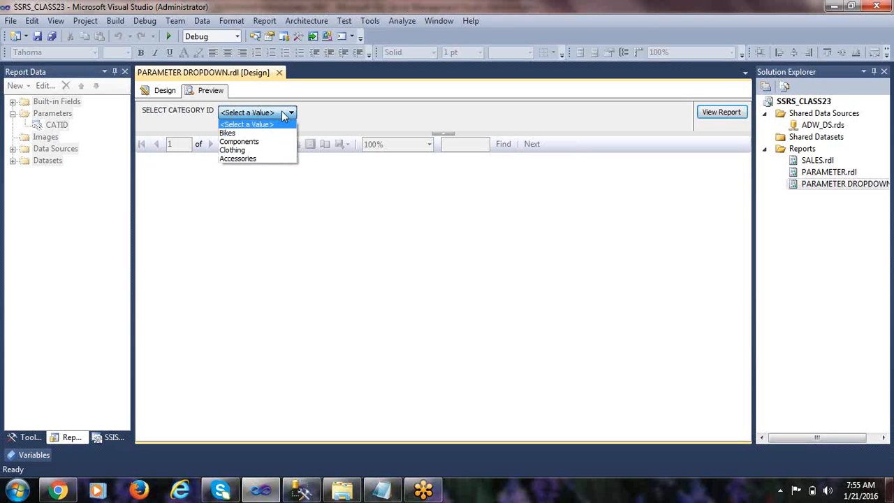
pyautogui.click(231, 133)
pyautogui.click(234, 113)
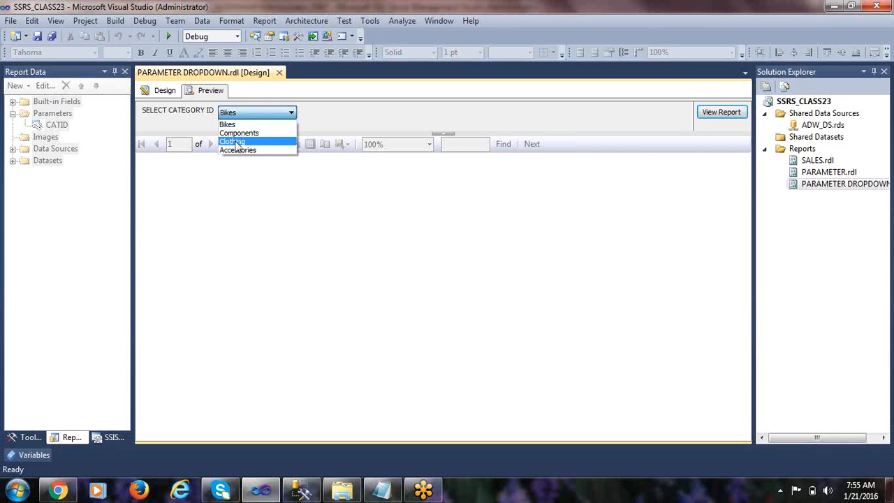
pyautogui.click(237, 144)
pyautogui.click(711, 113)
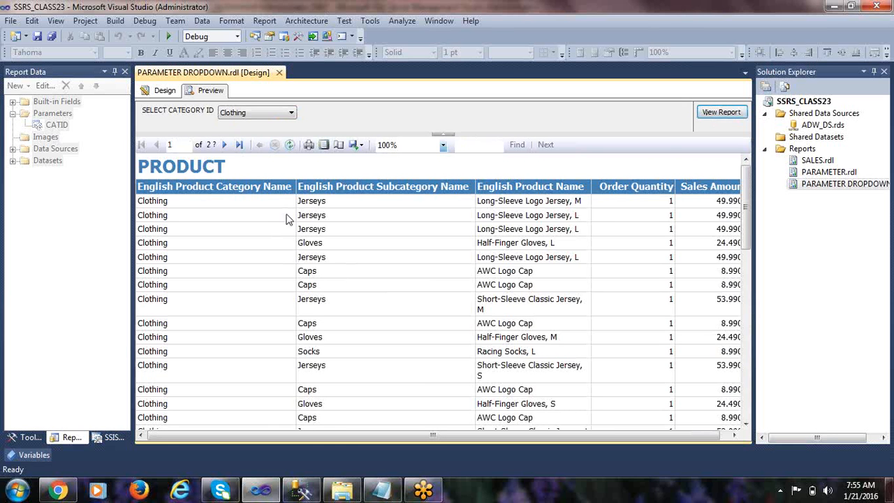
pyautogui.scroll(-3, 289, 219)
pyautogui.scroll(3, 292, 222)
pyautogui.scroll(-2, 266, 244)
pyautogui.scroll(2, 258, 294)
# Step: Reload the report preview and review the category choices offered by the SELECT CATEGORY ID prompt
pyautogui.click(159, 91)
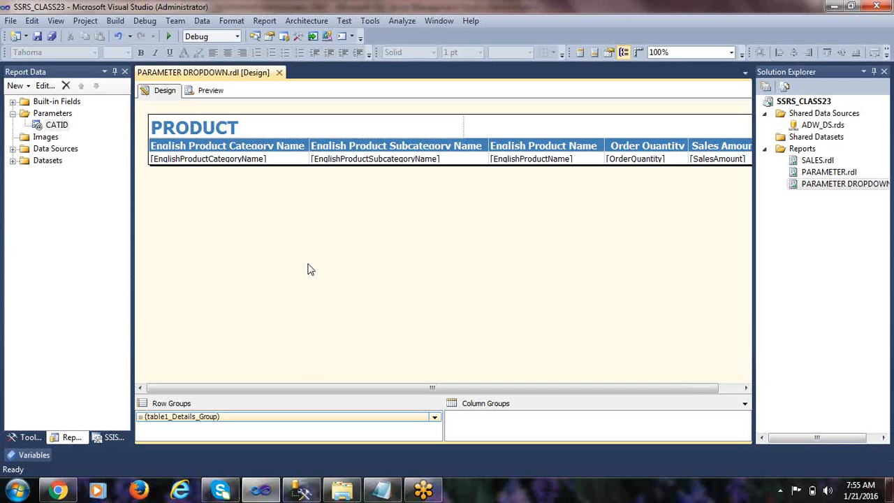
pyautogui.click(211, 91)
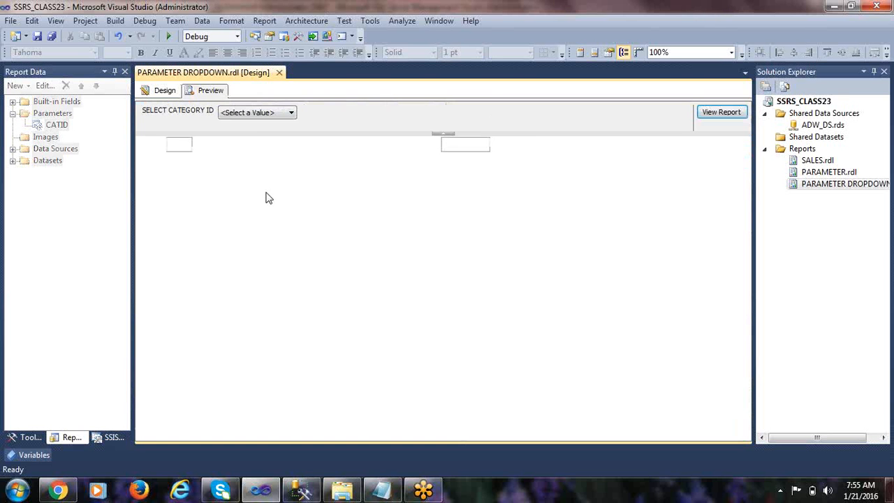
pyautogui.click(252, 114)
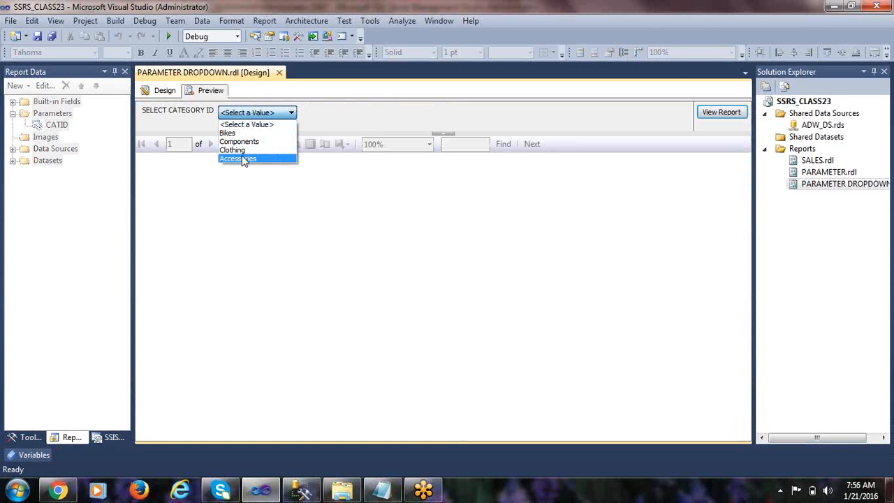
pyautogui.click(402, 314)
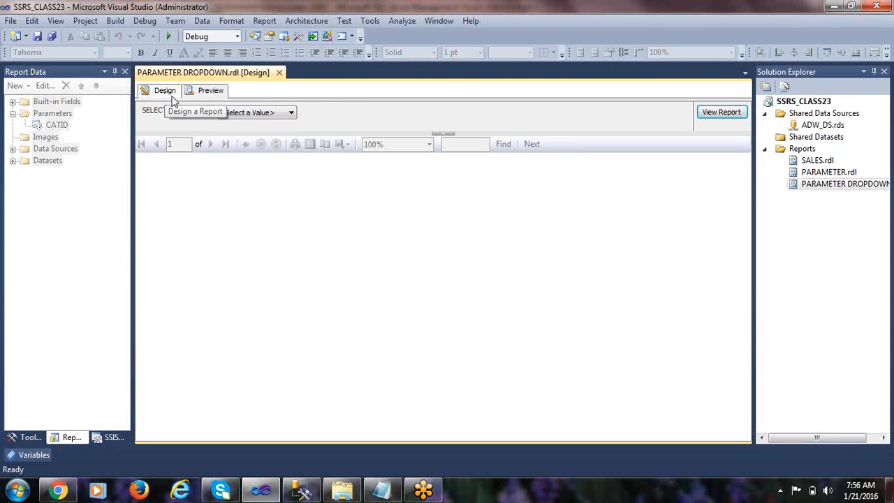
pyautogui.click(273, 114)
pyautogui.click(293, 224)
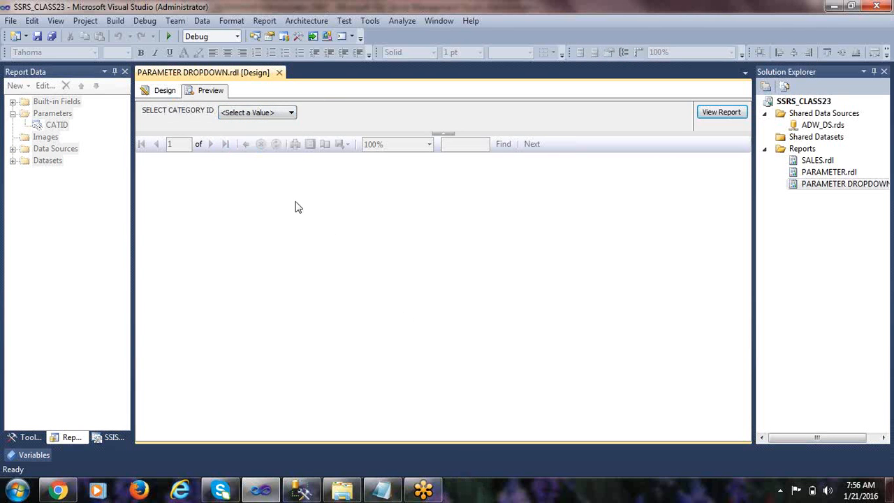
# Step: Check the category names in SQL Server Management Studio, and open the CATID parameter's available values in Visual Studio
pyautogui.click(303, 491)
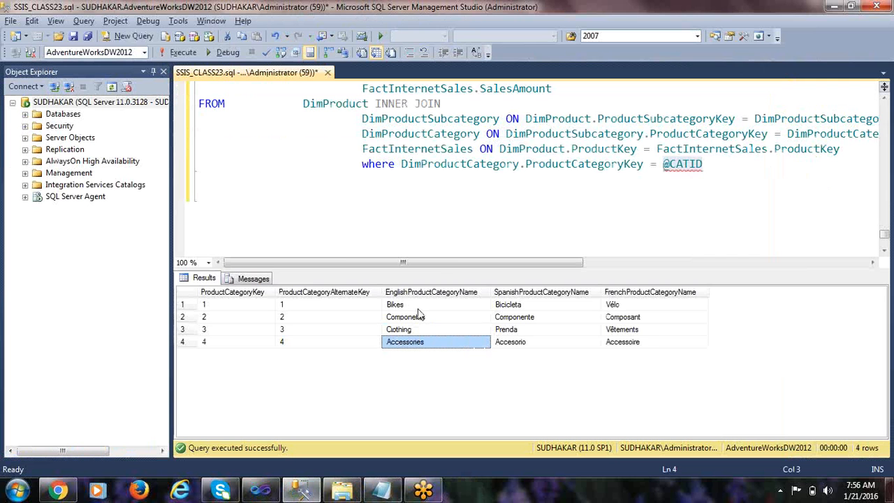
pyautogui.click(419, 316)
pyautogui.hotkey('alt', 'Tab')
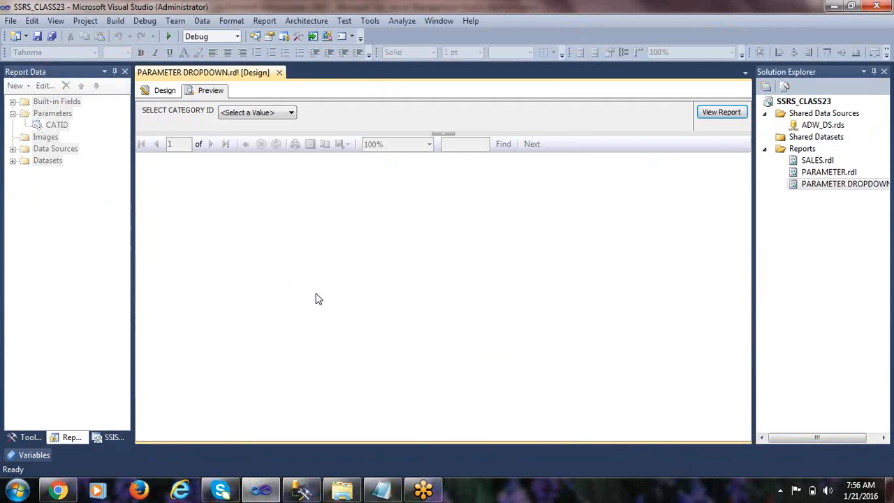
pyautogui.click(165, 90)
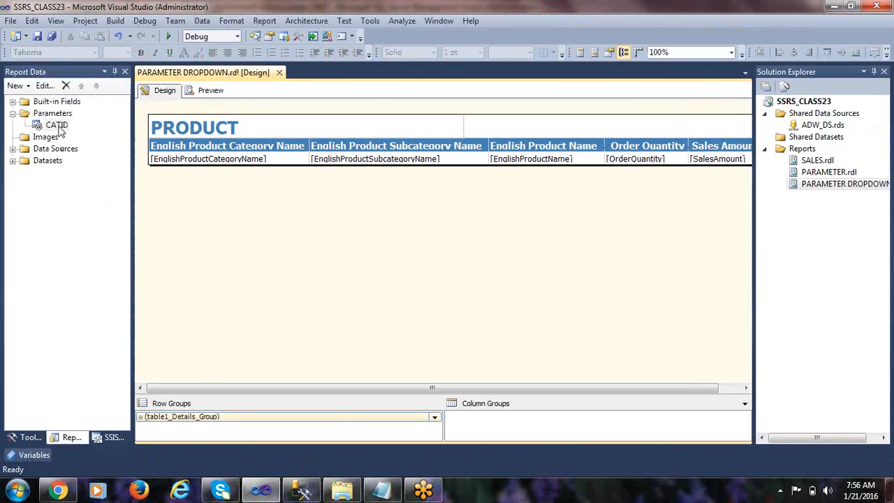
pyautogui.rightClick(59, 127)
pyautogui.click(88, 153)
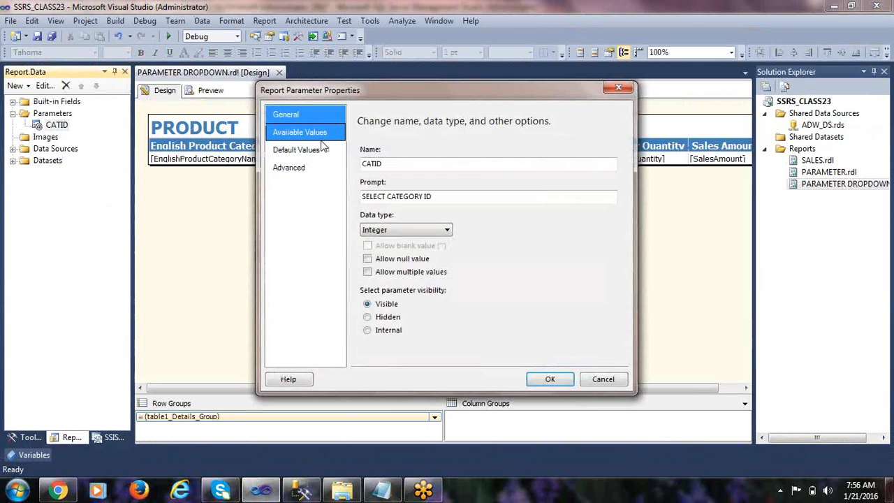
pyautogui.click(316, 137)
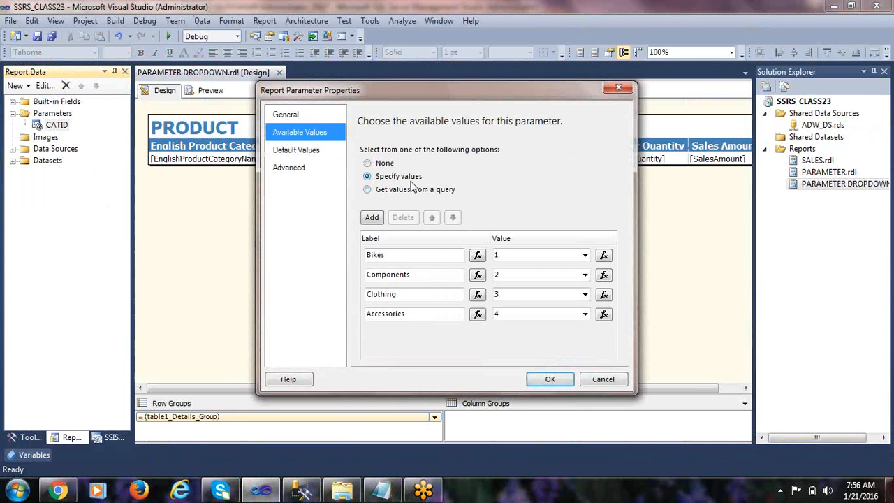
pyautogui.click(392, 258)
# Step: Compare the English category names in SQL Server Management Studio with the labels specified for CATID, and cancel the parameter properties
pyautogui.hotkey('alt', 'Tab')
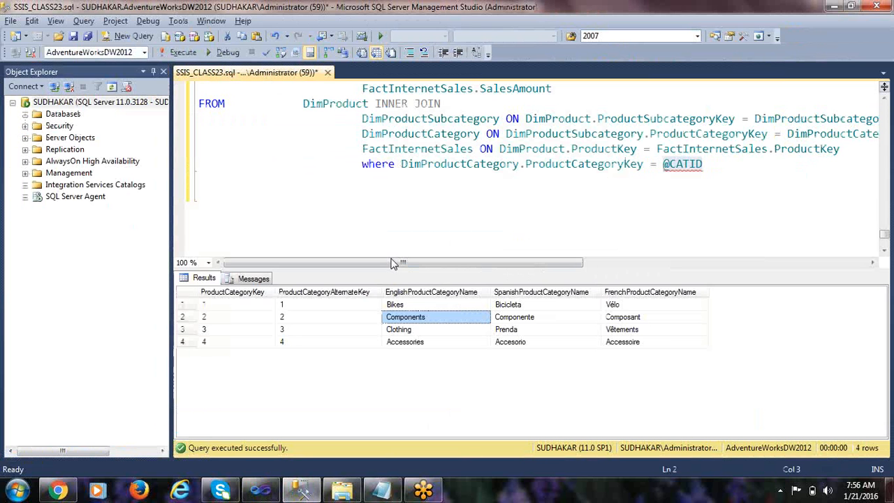
pyautogui.click(428, 332)
pyautogui.click(422, 347)
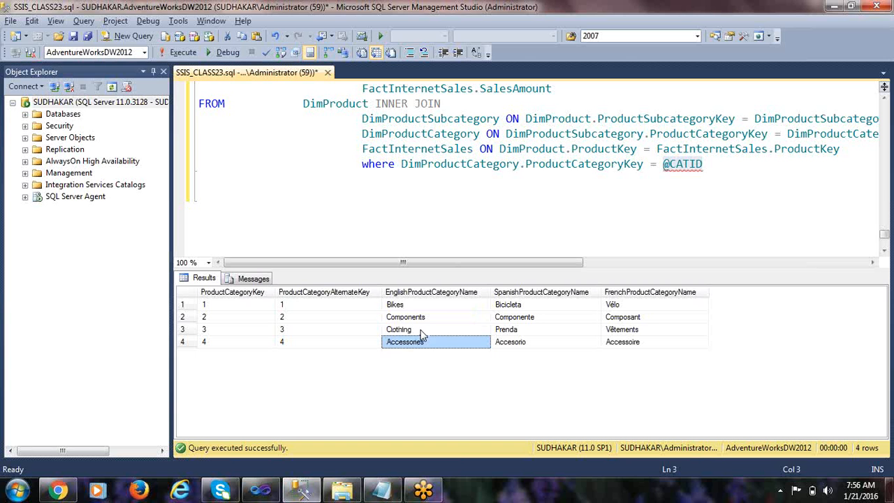
pyautogui.click(421, 330)
pyautogui.click(419, 318)
pyautogui.click(419, 307)
pyautogui.click(418, 318)
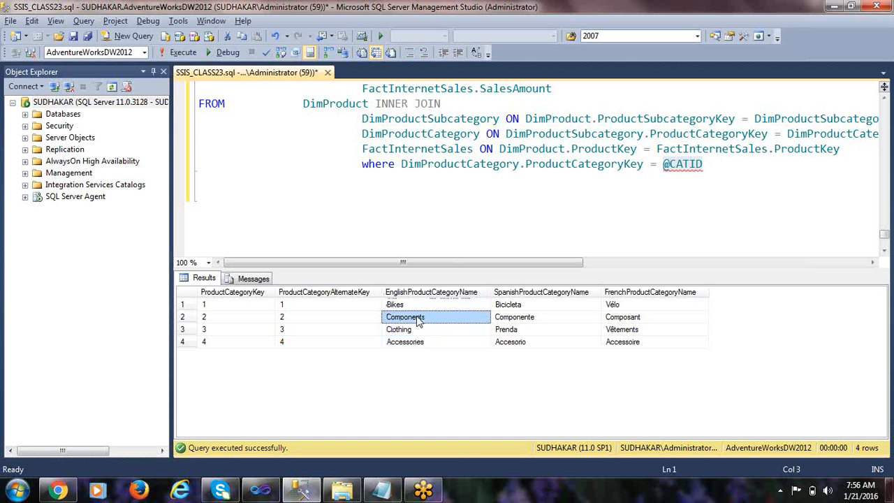
pyautogui.click(421, 330)
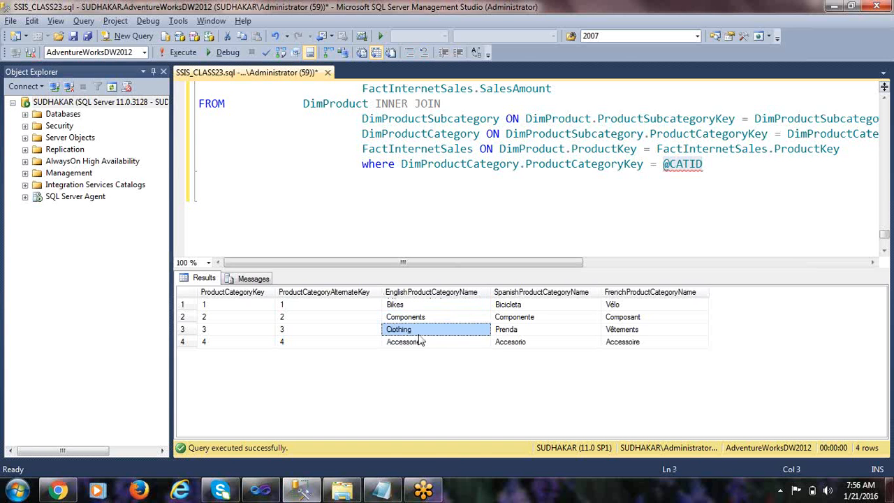
pyautogui.click(421, 342)
pyautogui.hotkey('alt', 'Tab')
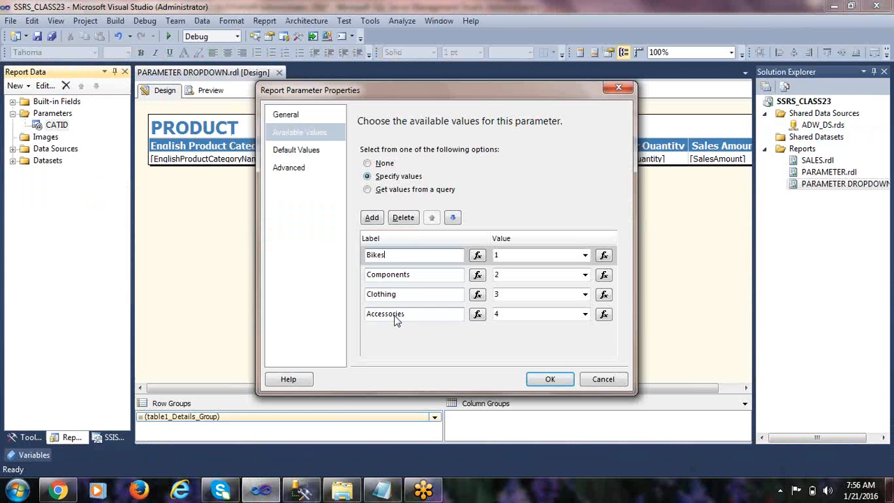
pyautogui.hotkey('alt', 'Tab')
pyautogui.hotkey('alt', 'Tab')
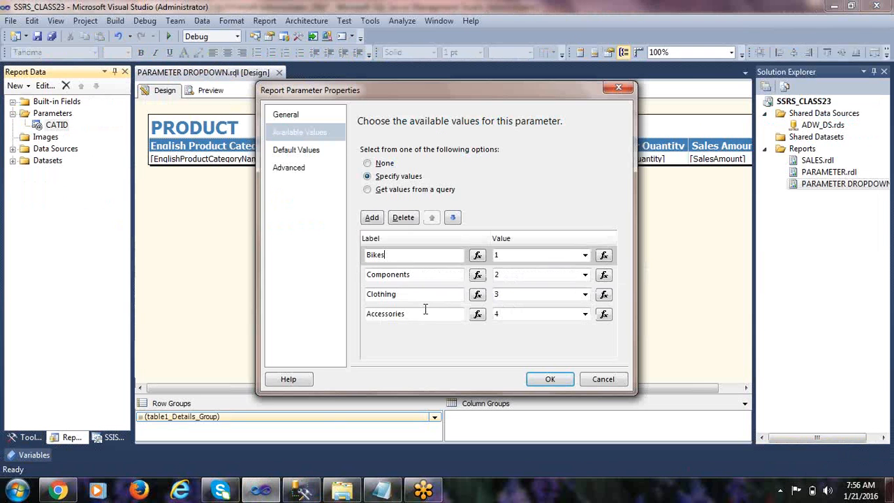
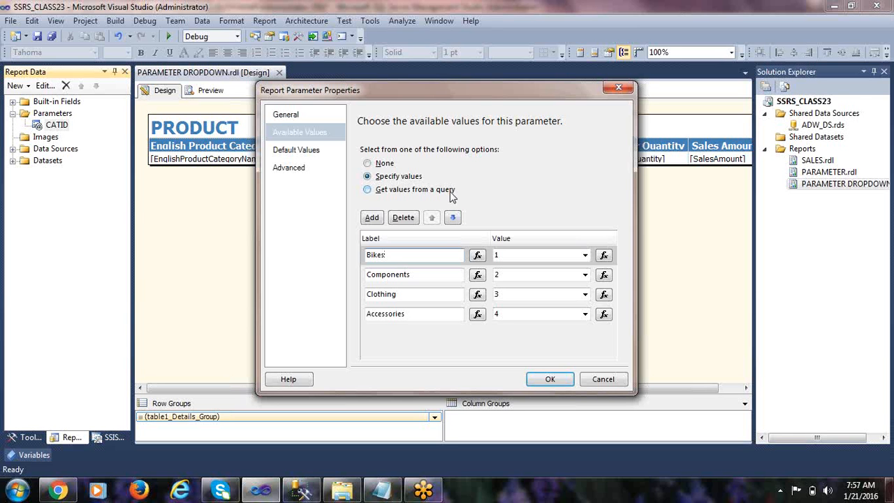
pyautogui.click(594, 381)
# Step: Go through the product category names in the SQL Server Management Studio results again and return to the report design
pyautogui.hotkey('alt', 'Tab')
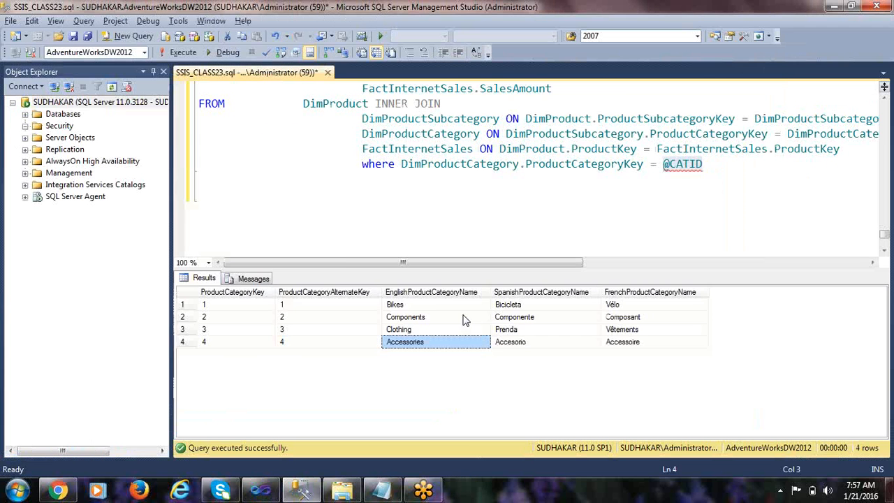
pyautogui.click(422, 318)
pyautogui.click(421, 330)
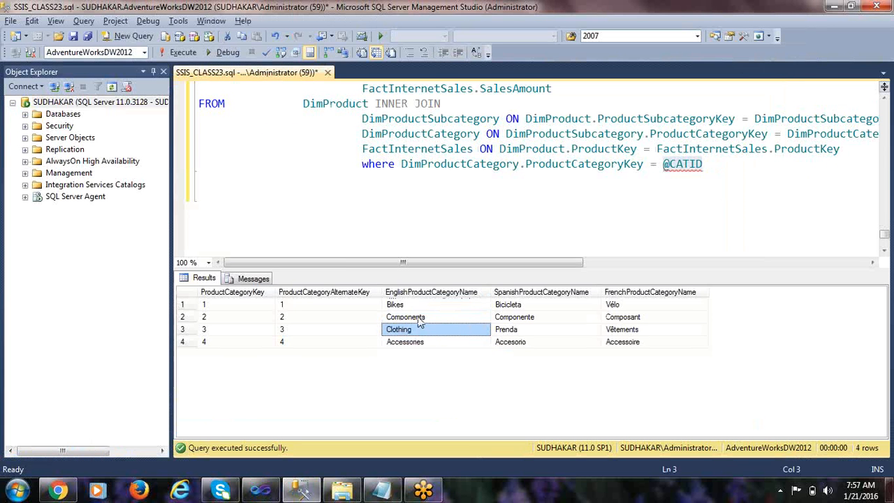
pyautogui.press('Up')
pyautogui.press('Up')
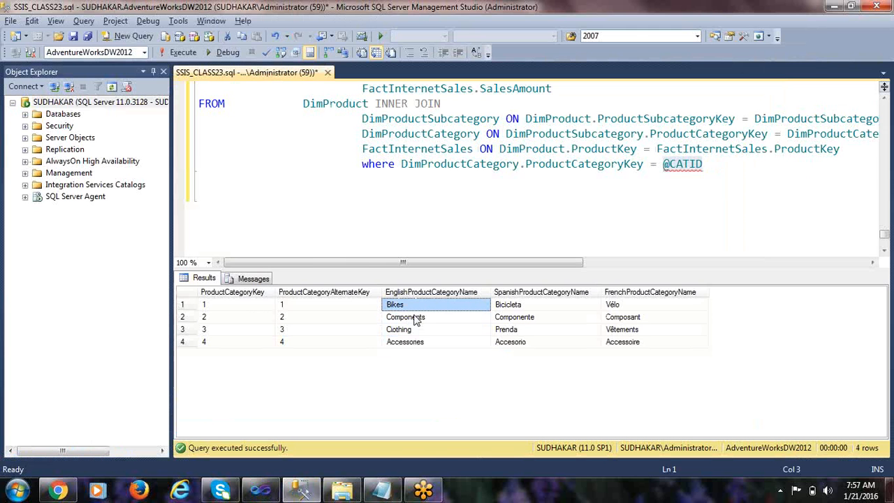
pyautogui.hotkey('alt', 'Tab')
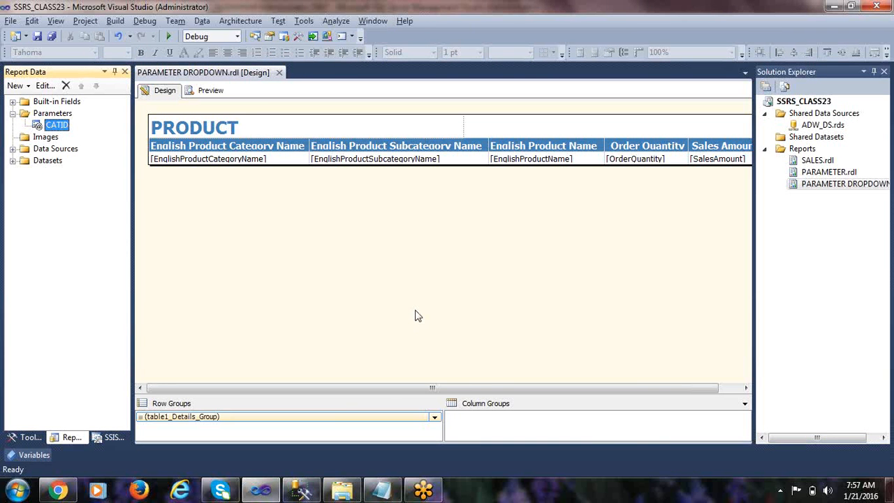
pyautogui.click(415, 315)
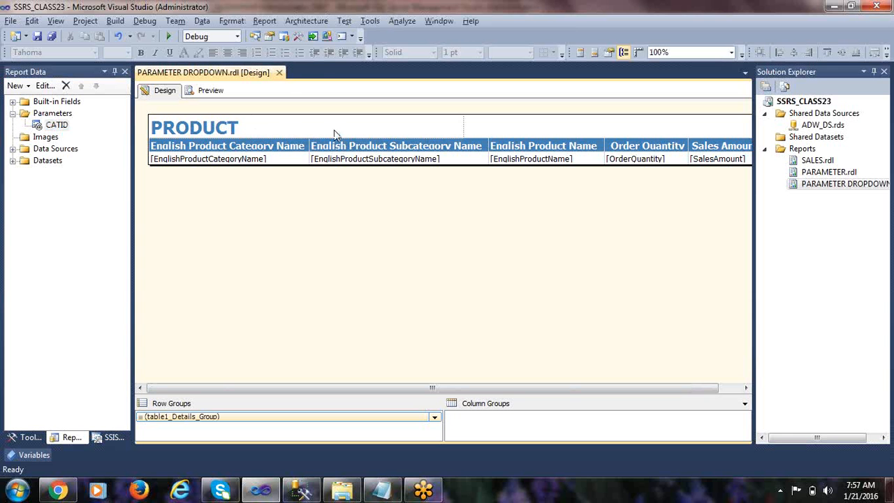
# Step: Close the PARAMETER DROPDOWN report and duplicate its file in the project's Reports folder
pyautogui.click(279, 73)
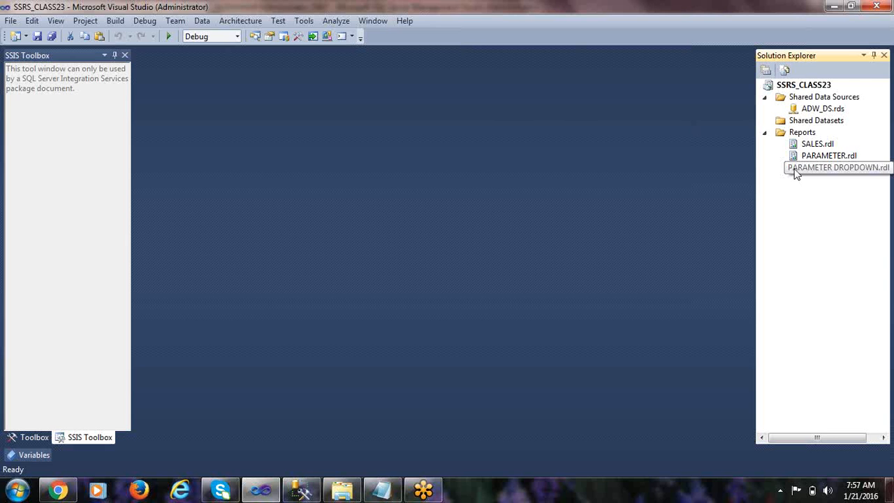
pyautogui.click(797, 174)
pyautogui.hotkey('ctrl', 'c')
pyautogui.hotkey('ctrl', 'v')
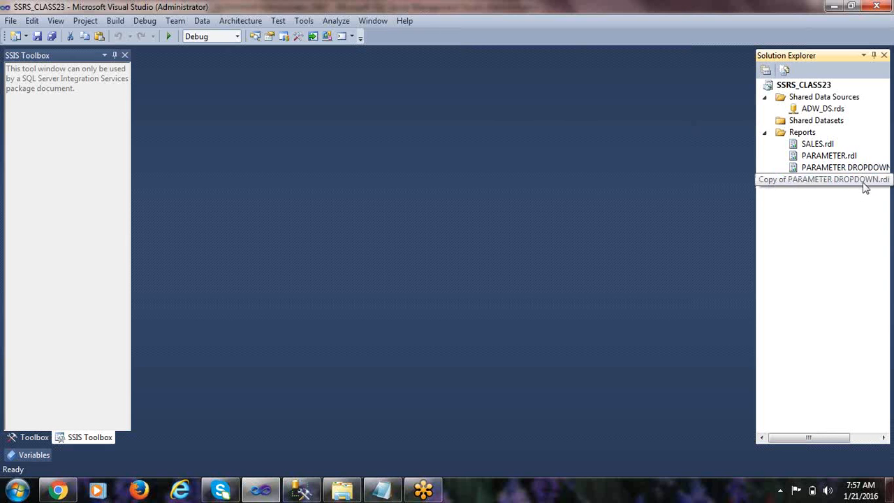
# Step: Rename the copied report as PARAMETER DROPDOWN FROM QUERY.rdl, open it in the designer and expand its datasets
pyautogui.press('F2')
pyautogui.press('Home')
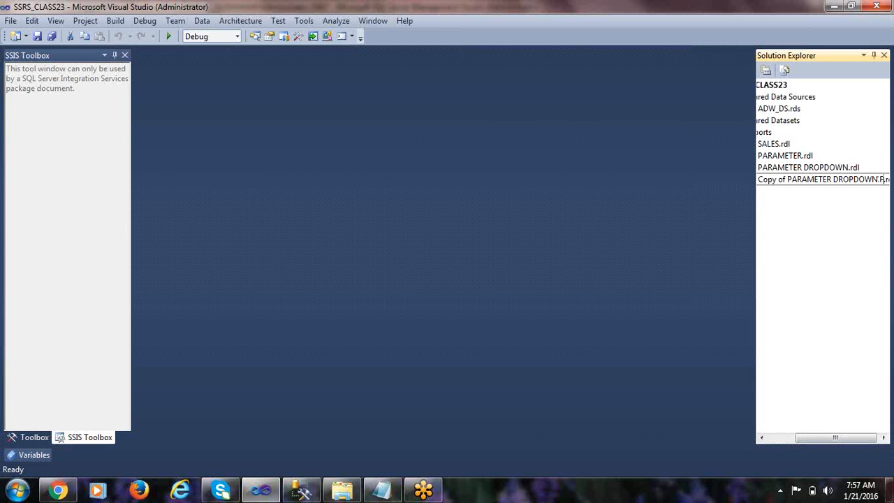
pyautogui.write('FROM Q')
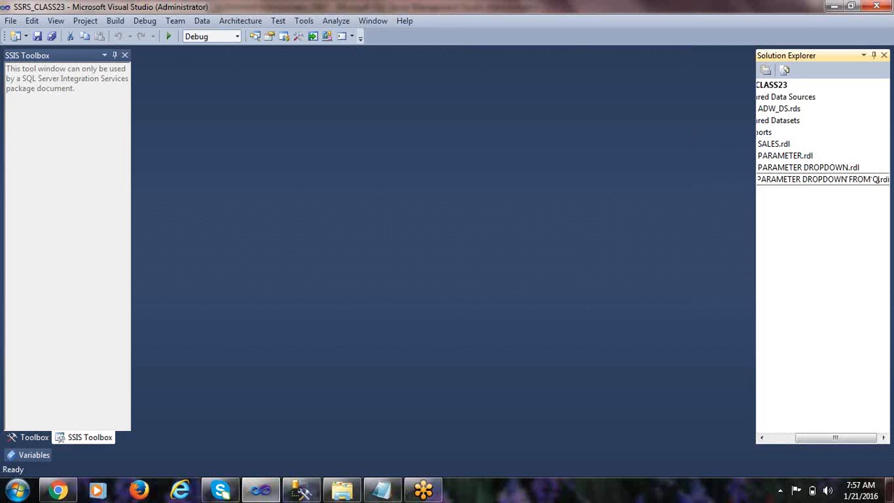
pyautogui.write('UERY')
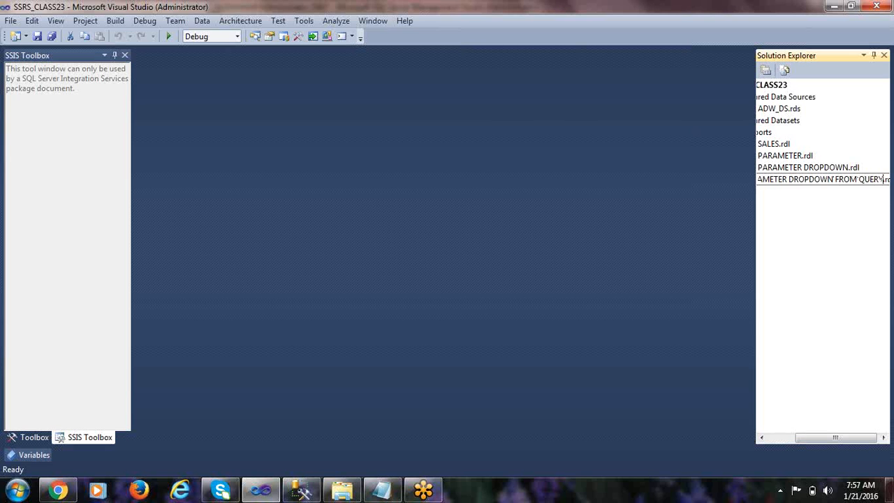
pyautogui.press('Home')
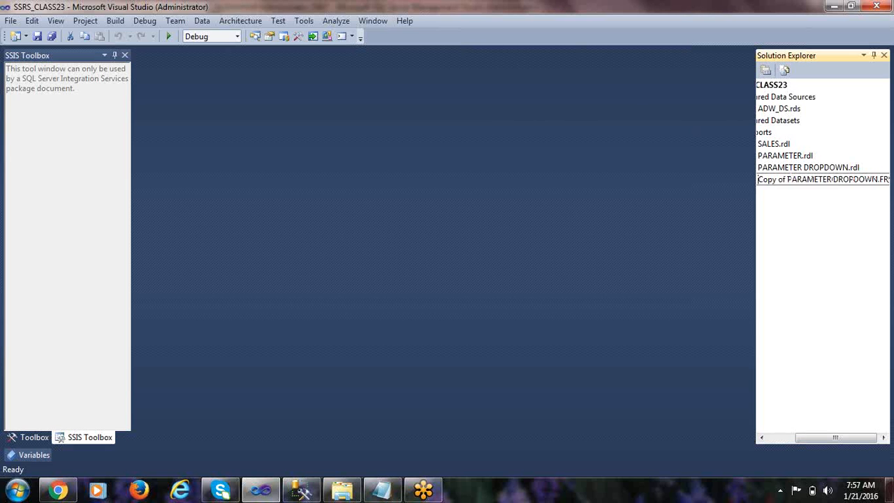
pyautogui.hotkey('ctrl', 'shift', 'Right')
pyautogui.hotkey('ctrl', 'shift', 'Right')
pyautogui.press('Delete')
pyautogui.press('End')
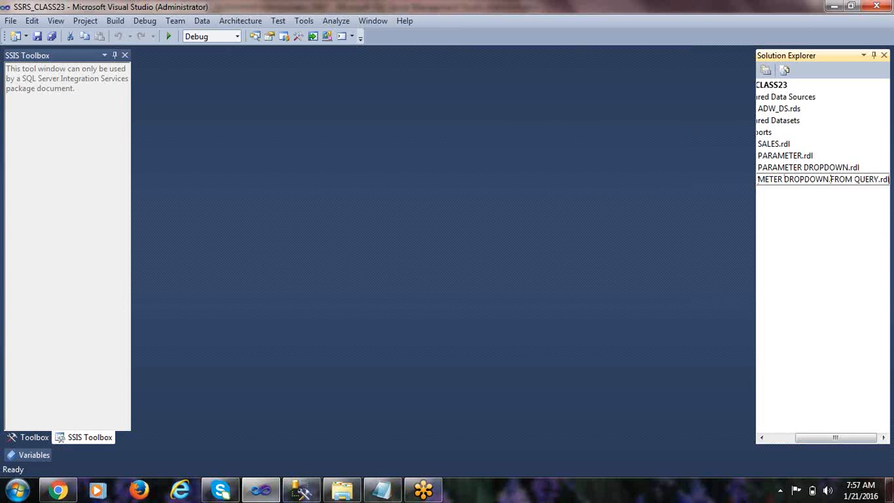
pyautogui.press('Home')
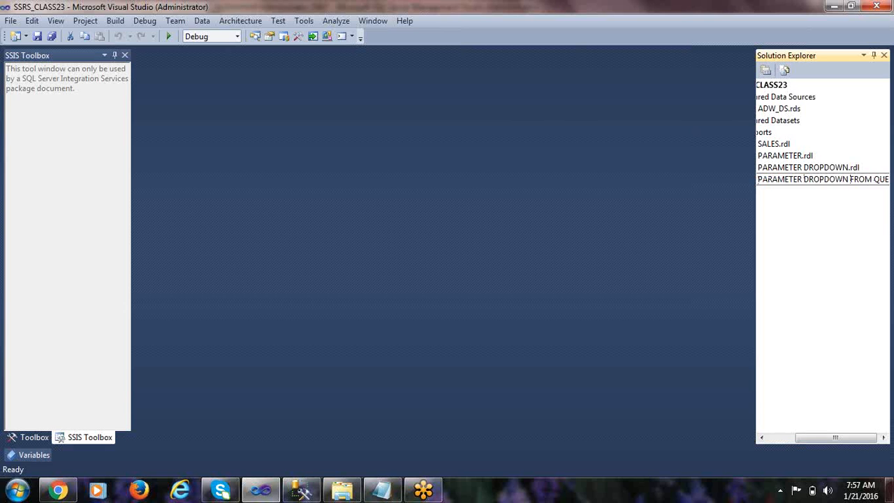
pyautogui.press('Return')
pyautogui.doubleClick(852, 180)
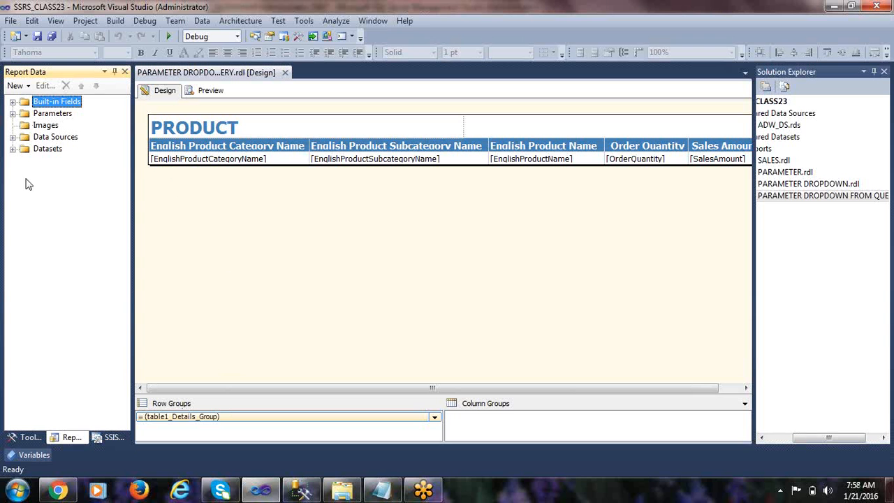
pyautogui.click(13, 149)
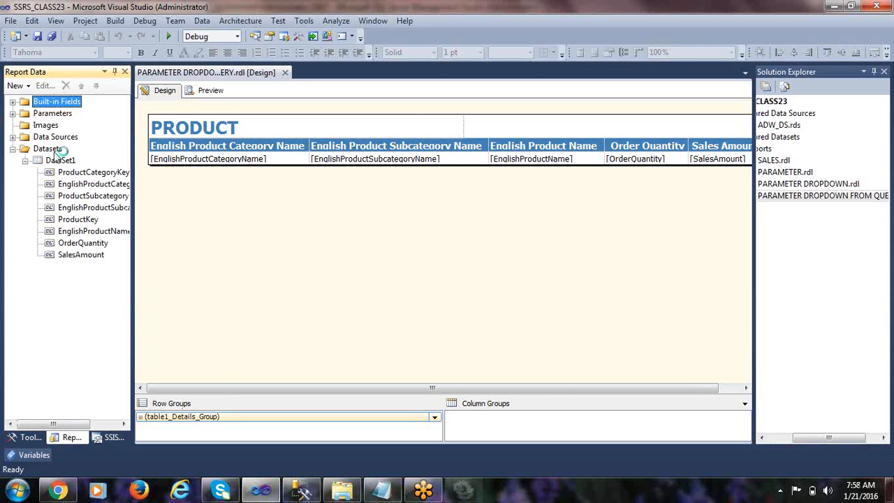
# Step: Review the category rows in SQL Server Management Studio, and find the CATID parameter in the new report's data
pyautogui.hotkey('alt', 'Tab')
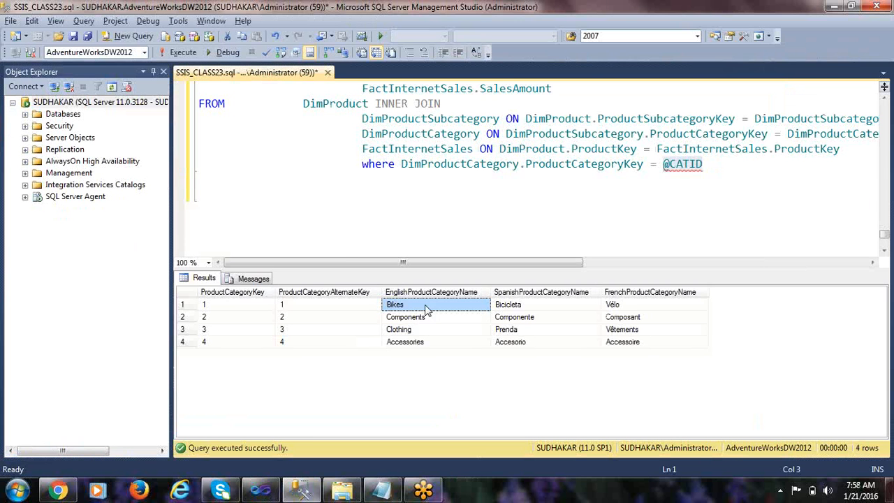
pyautogui.click(423, 329)
pyautogui.click(419, 342)
pyautogui.click(418, 330)
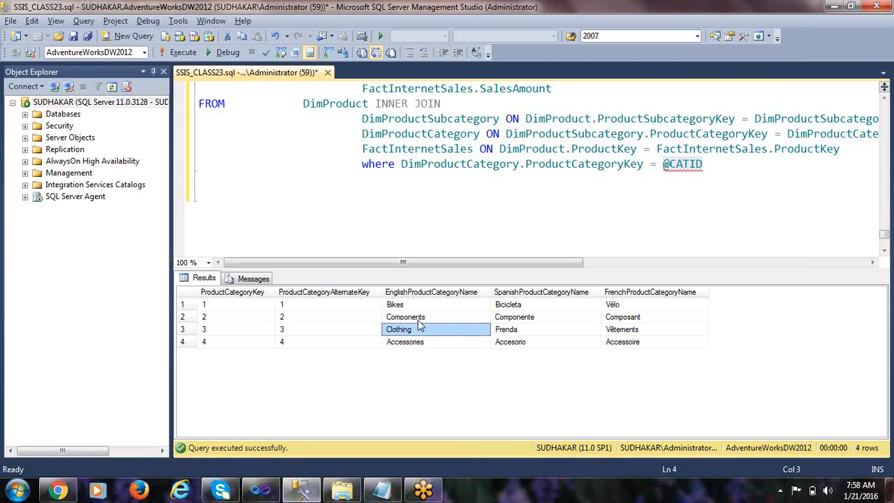
pyautogui.click(418, 318)
pyautogui.click(418, 306)
pyautogui.hotkey('alt', 'Tab')
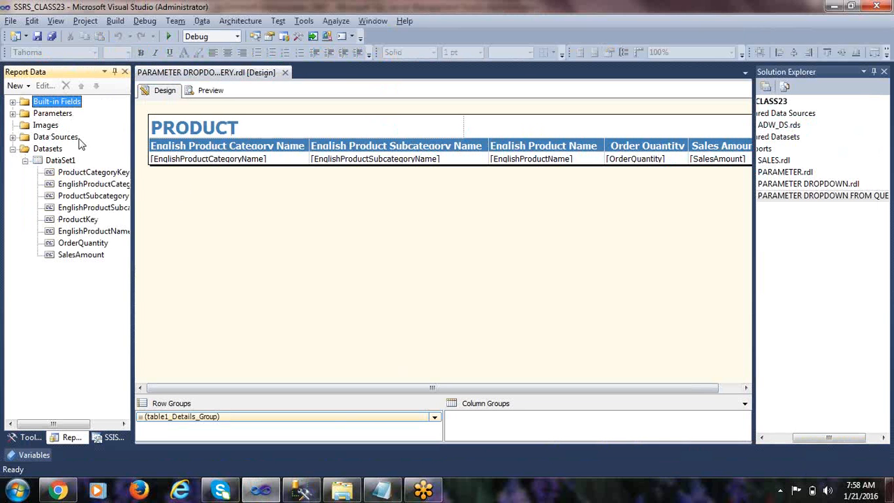
pyautogui.click(13, 114)
pyautogui.click(62, 125)
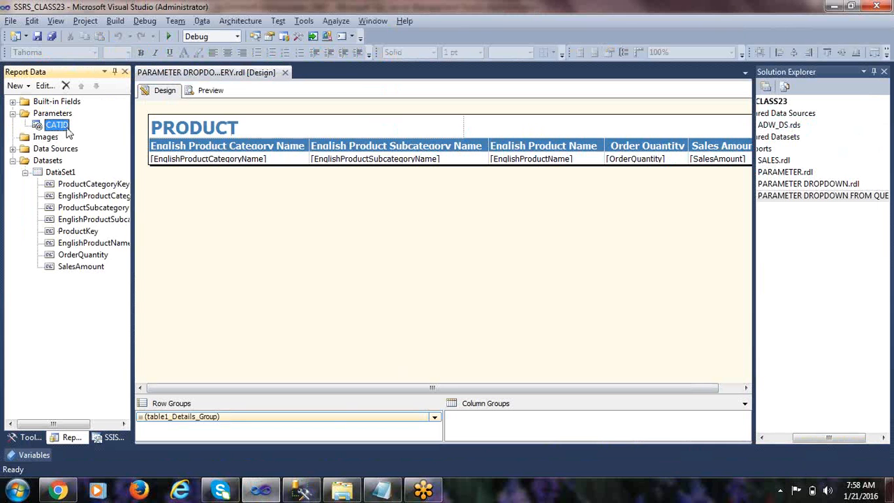
# Step: Examine the EnglishProductCategoryName entries in SQL Server Management Studio as the source for the dropdown values
pyautogui.hotkey('alt', 'Tab')
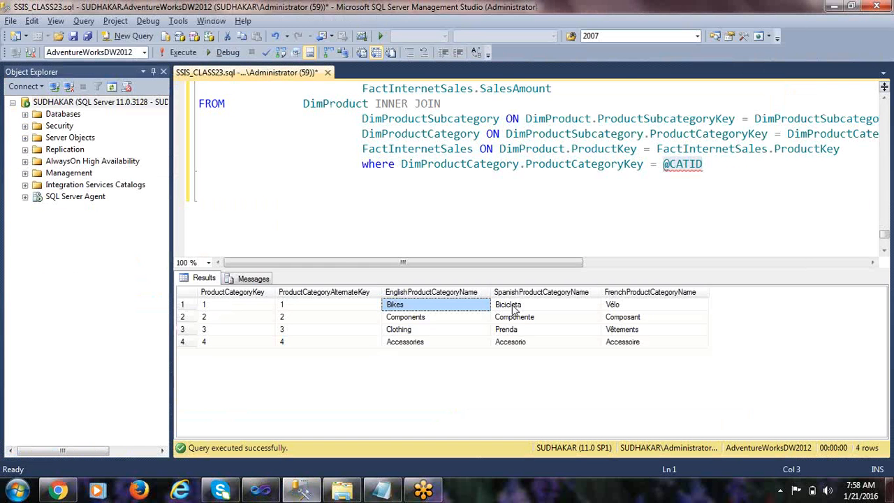
pyautogui.click(425, 317)
pyautogui.click(423, 305)
pyautogui.click(423, 329)
pyautogui.click(423, 342)
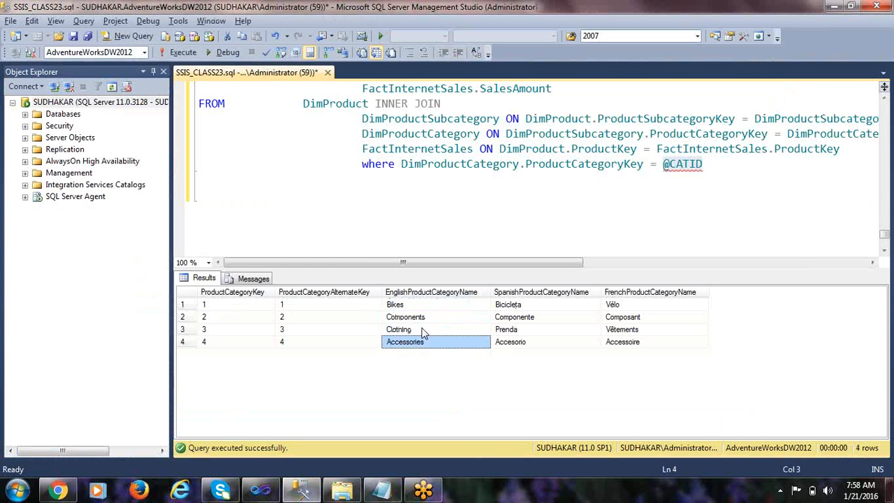
pyautogui.click(422, 305)
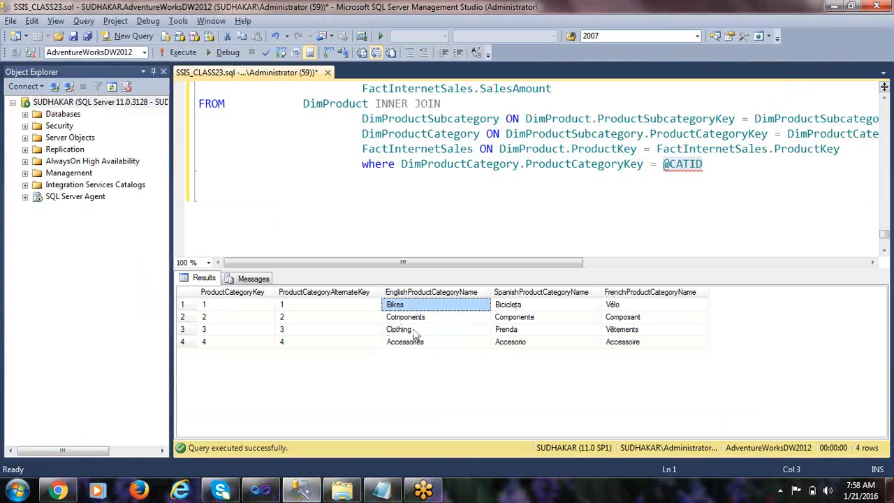
# Step: Switch to Visual Studio and add a dataset embedded in the report that uses the ADW_DS data source
pyautogui.hotkey('alt', 'Tab')
pyautogui.rightClick(55, 162)
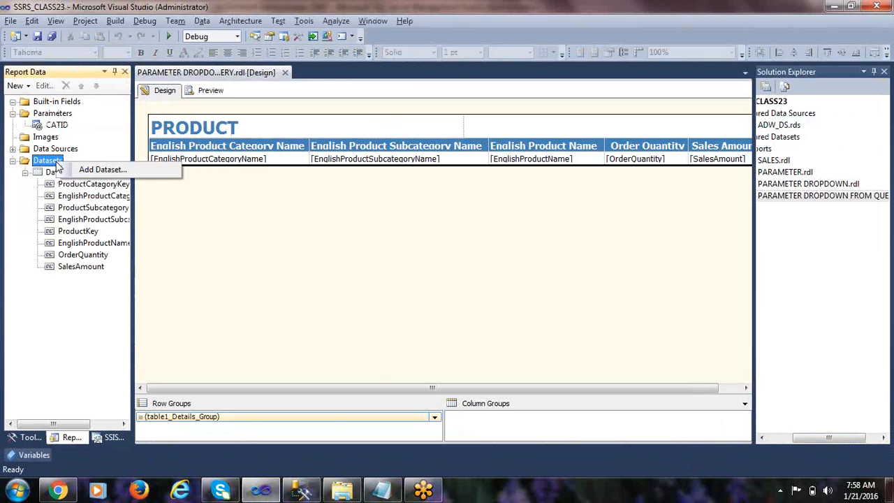
pyautogui.click(84, 170)
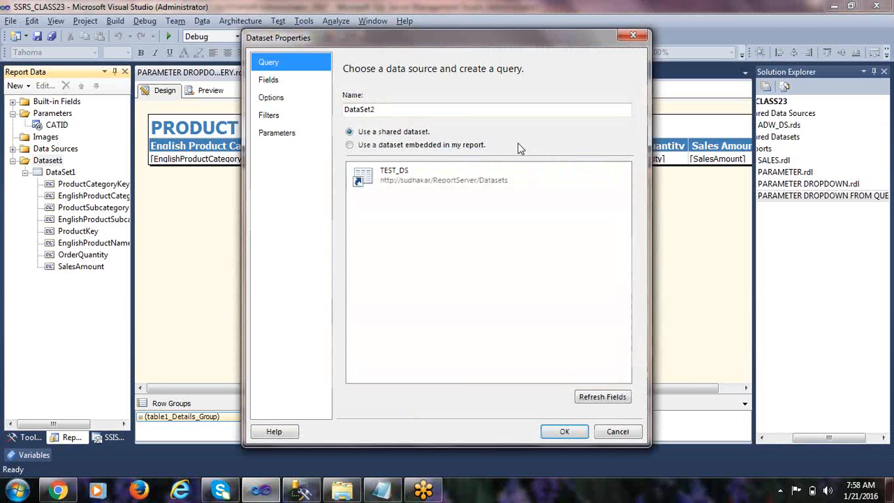
pyautogui.click(370, 144)
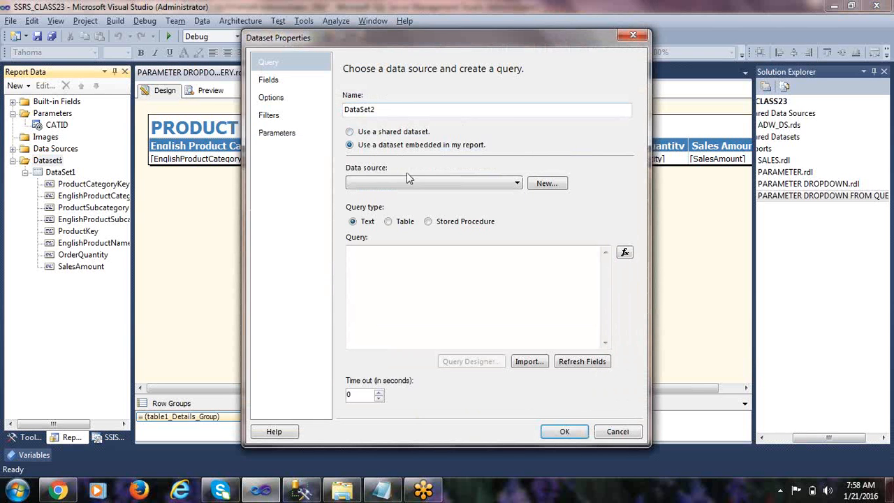
pyautogui.click(399, 182)
pyautogui.click(390, 195)
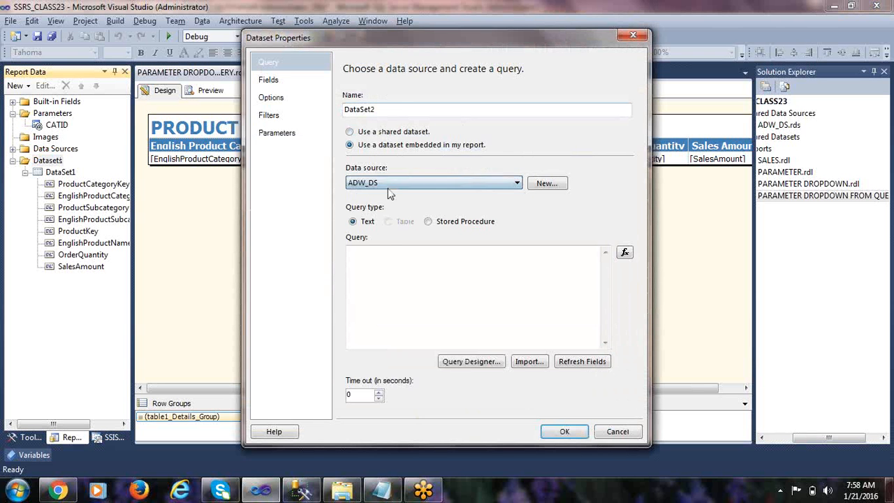
pyautogui.click(403, 277)
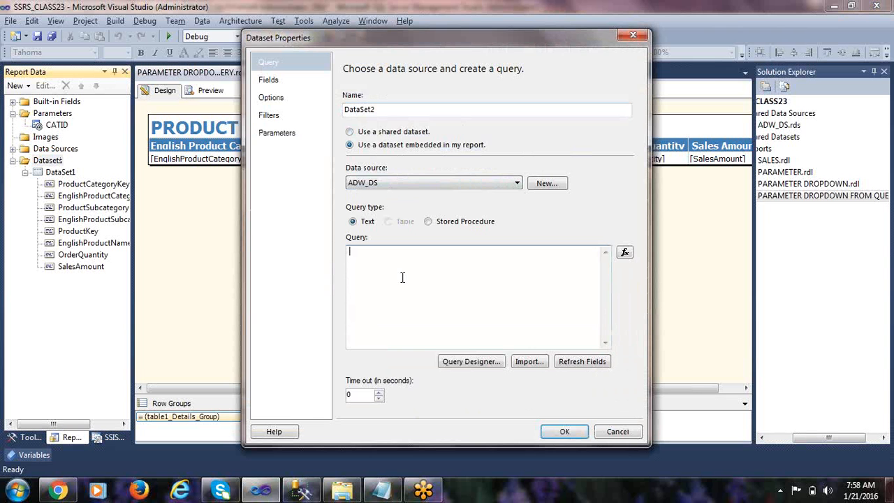
# Step: Open the query designer for the new dataset and add the DimProductCategory table
pyautogui.click(469, 360)
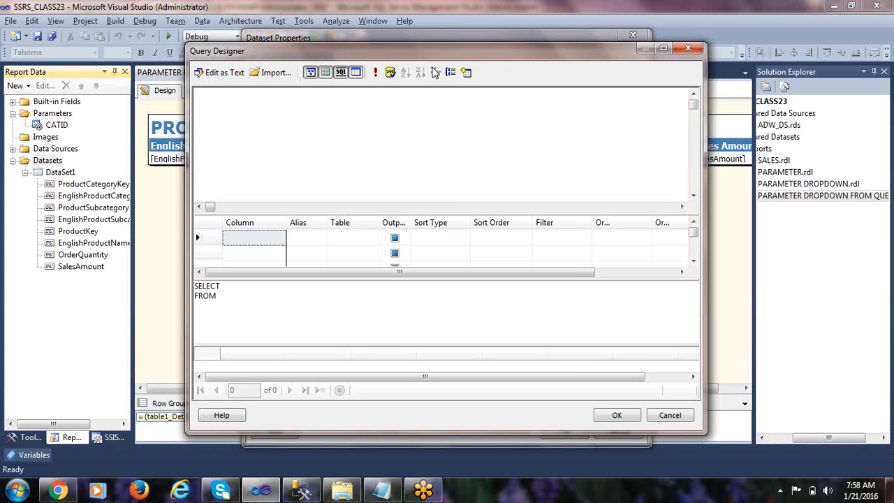
pyautogui.click(466, 72)
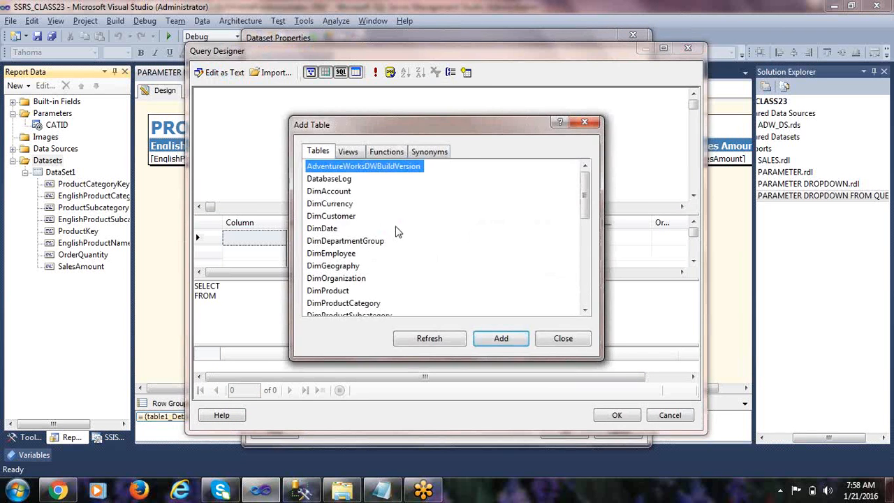
pyautogui.click(334, 255)
pyautogui.scroll(-3, 334, 258)
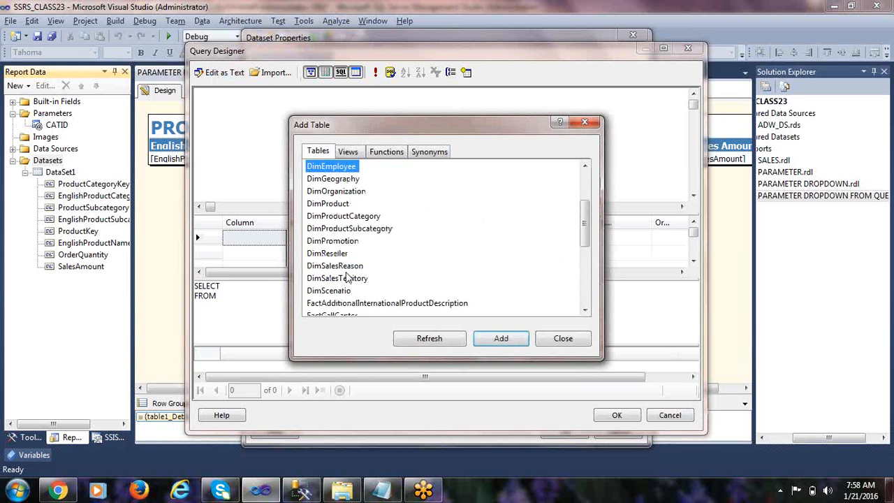
pyautogui.click(357, 218)
pyautogui.click(501, 338)
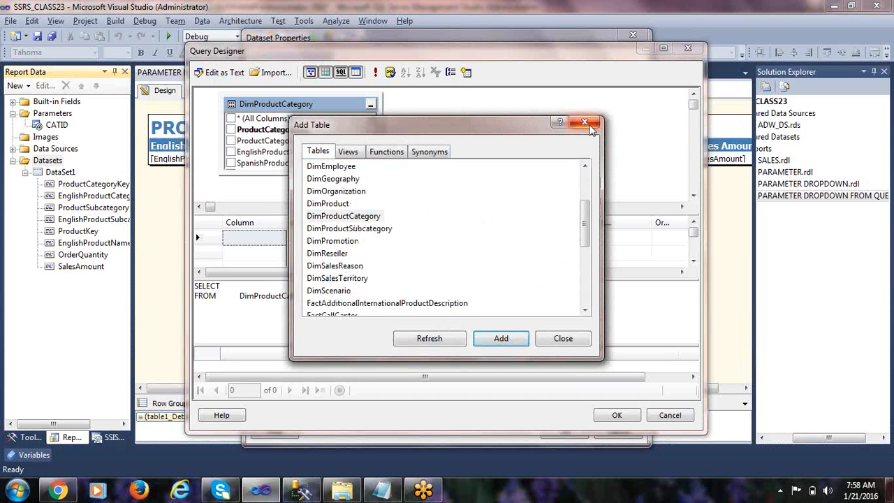
pyautogui.click(585, 122)
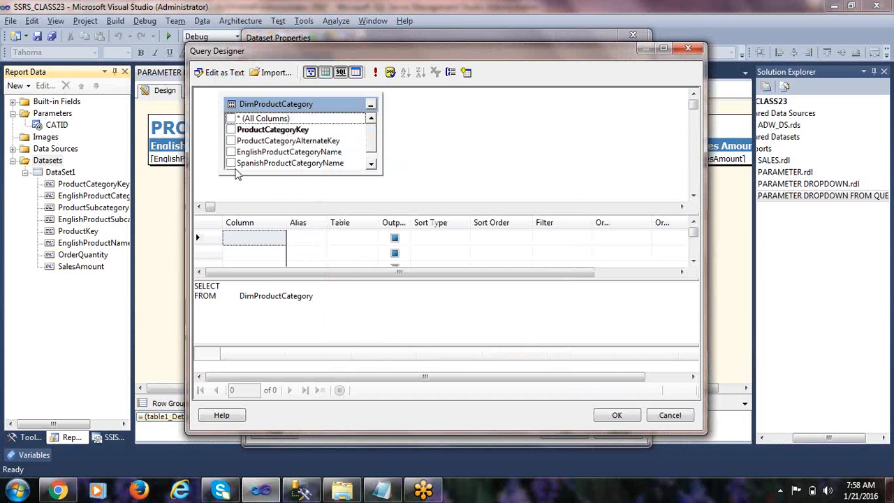
# Step: Include ProductCategoryKey and EnglishProductCategoryName in the query output and run the query
pyautogui.click(231, 130)
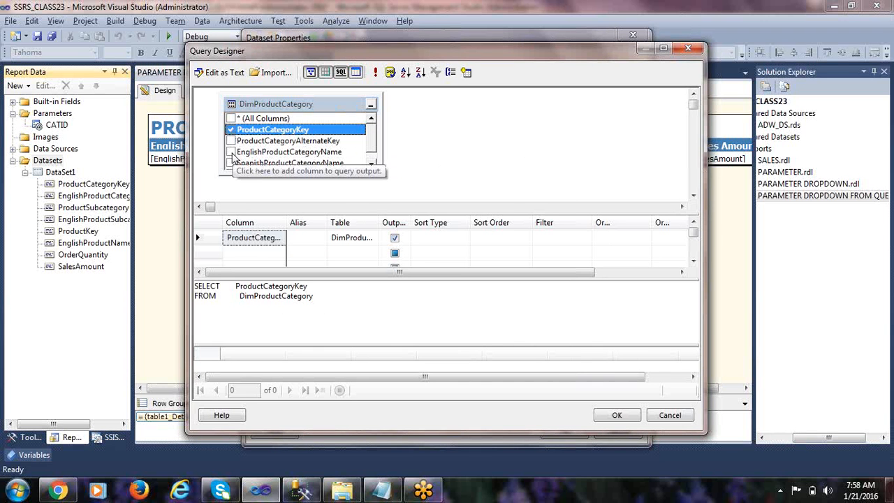
pyautogui.click(231, 152)
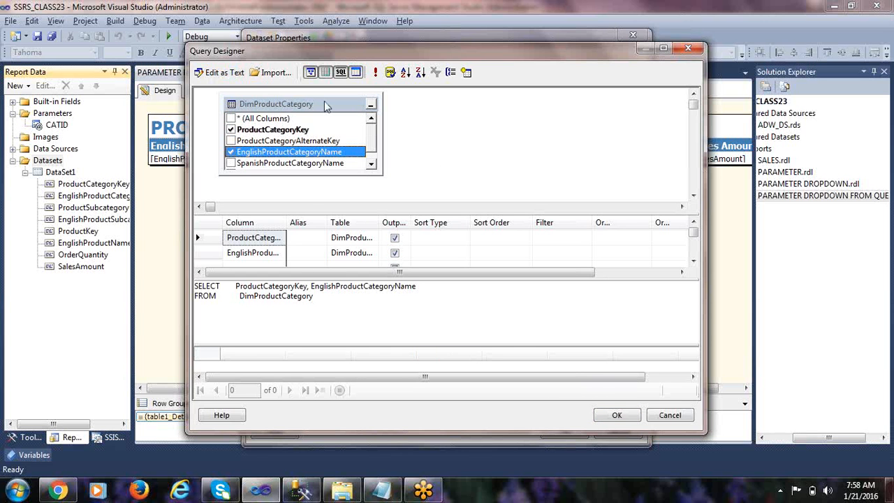
pyautogui.click(376, 73)
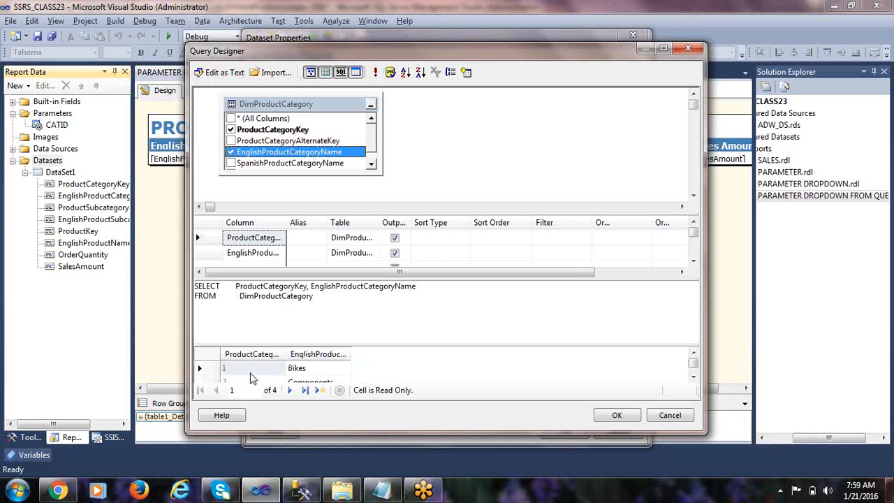
# Step: Examine the category keys and names returned by the query, enlarging the query designer window
pyautogui.click(270, 369)
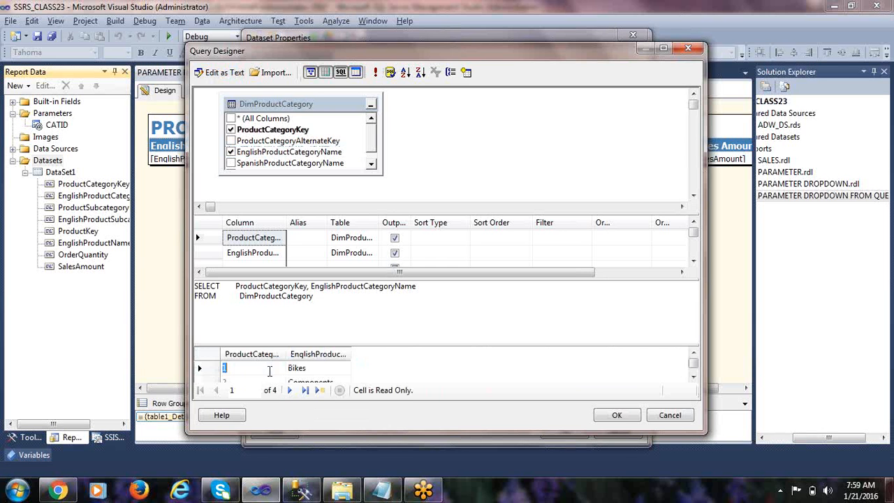
pyautogui.scroll(-1, 312, 376)
pyautogui.scroll(-1, 271, 375)
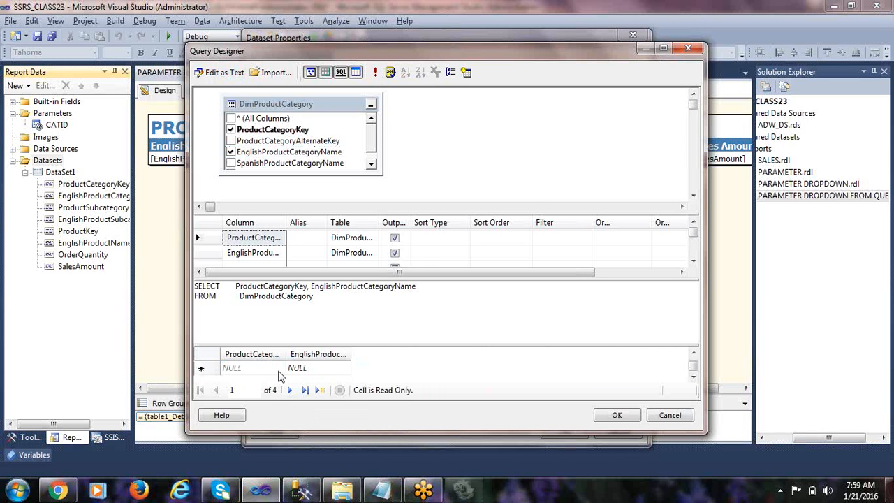
pyautogui.scroll(1, 279, 376)
pyautogui.scroll(1, 279, 376)
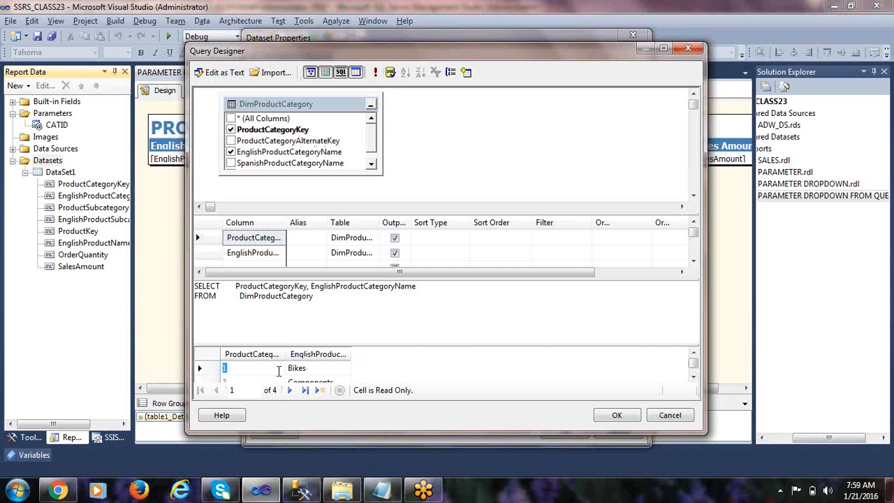
pyautogui.doubleClick(421, 55)
pyautogui.scroll(-1, 90, 409)
pyautogui.scroll(1, 90, 409)
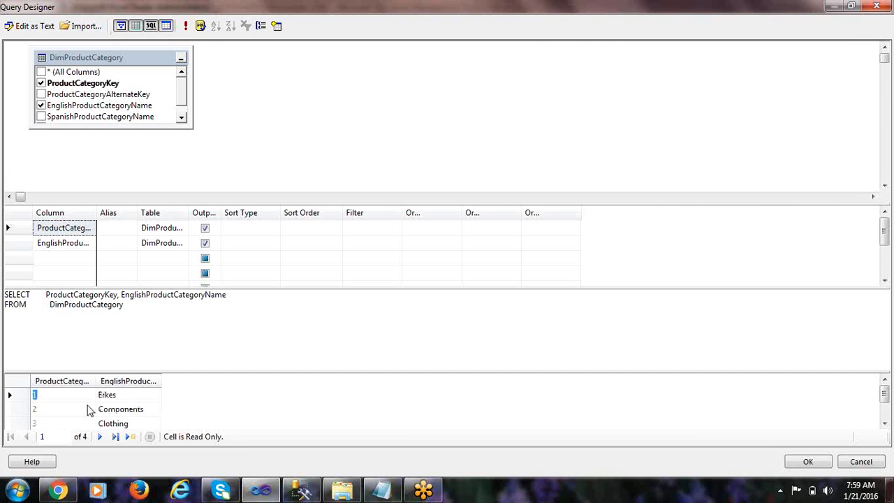
pyautogui.scroll(-1, 81, 409)
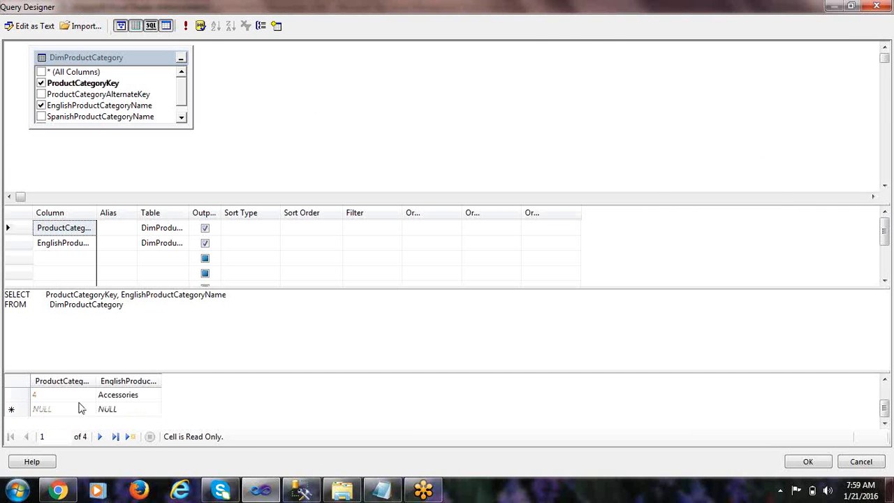
# Step: Accept the category query, name the dataset CATID_DS and save its properties
pyautogui.click(807, 462)
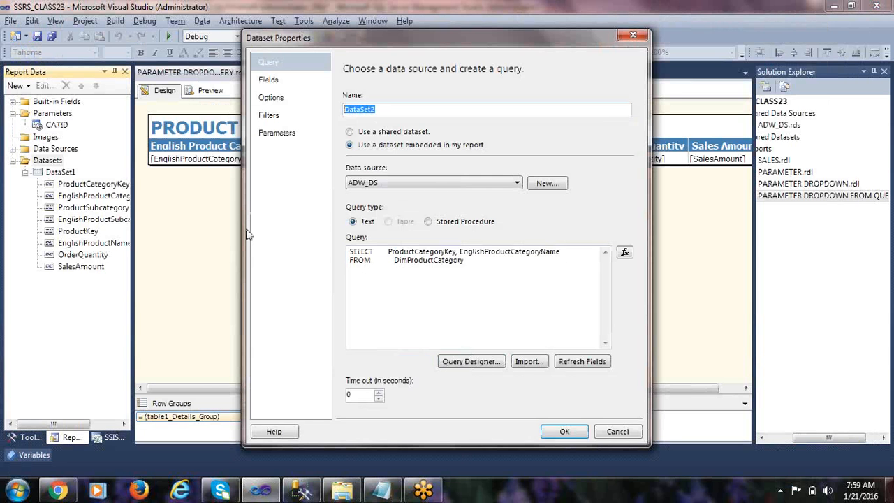
pyautogui.write('CATID_DS')
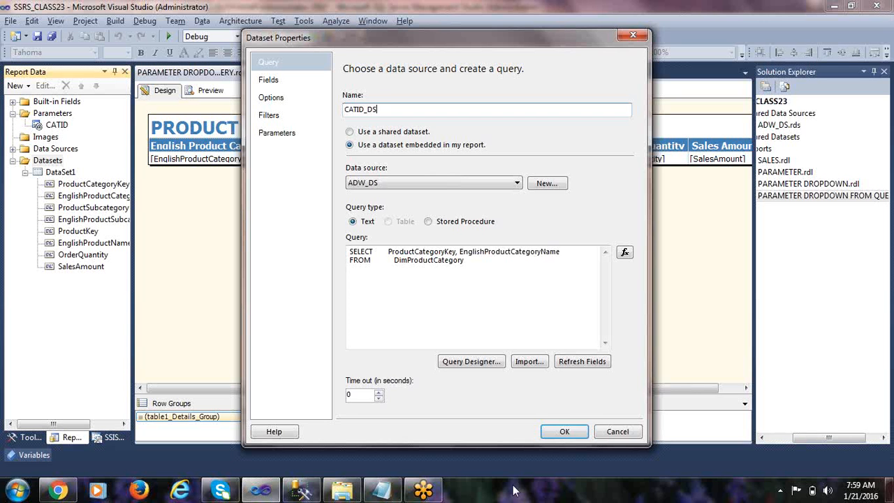
pyautogui.click(563, 432)
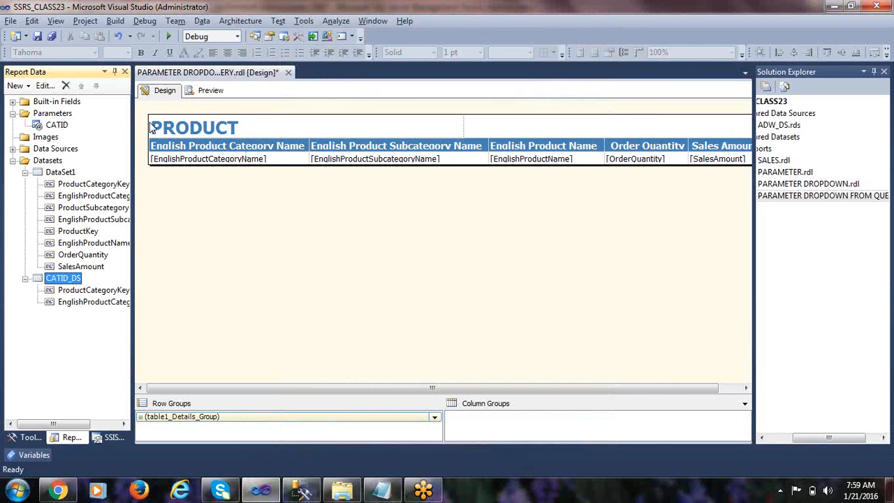
# Step: Set the CATID parameter's available values to come from a query, using the CATID_DS dataset
pyautogui.rightClick(57, 127)
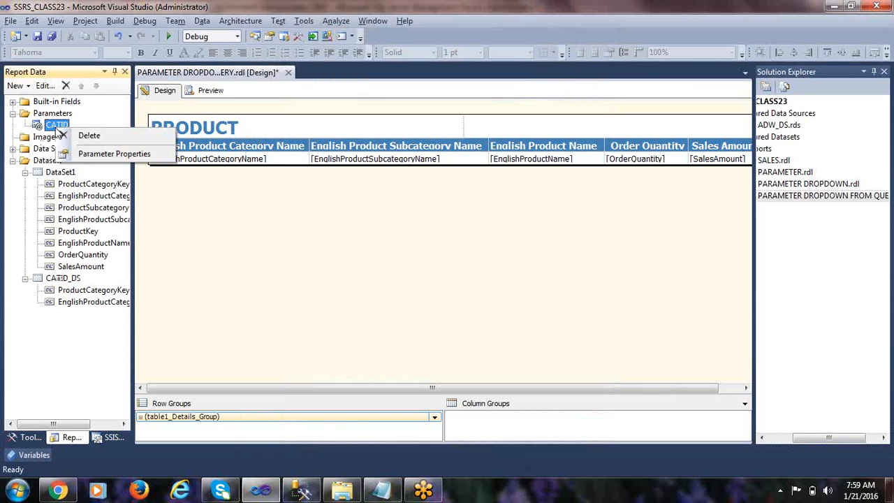
pyautogui.click(102, 155)
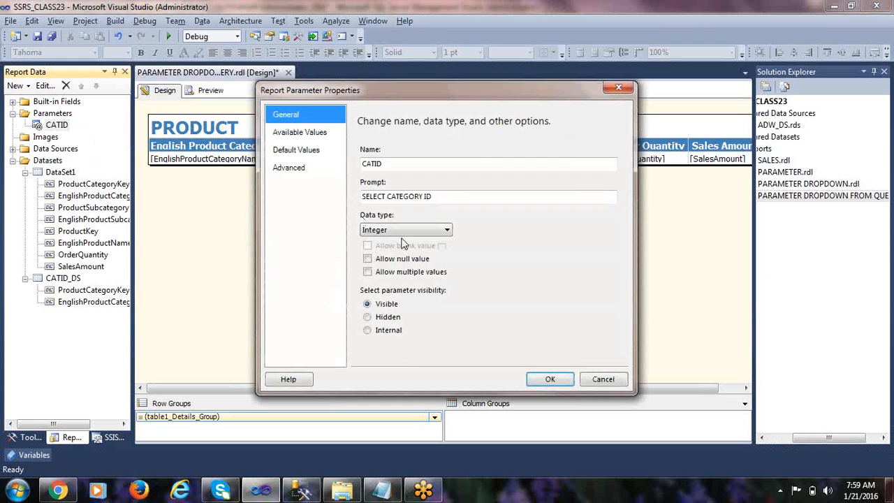
pyautogui.click(296, 134)
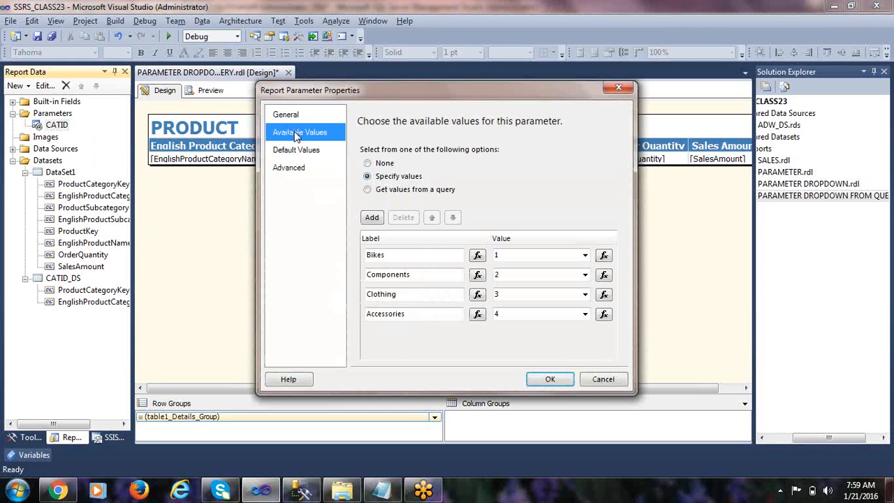
pyautogui.click(368, 190)
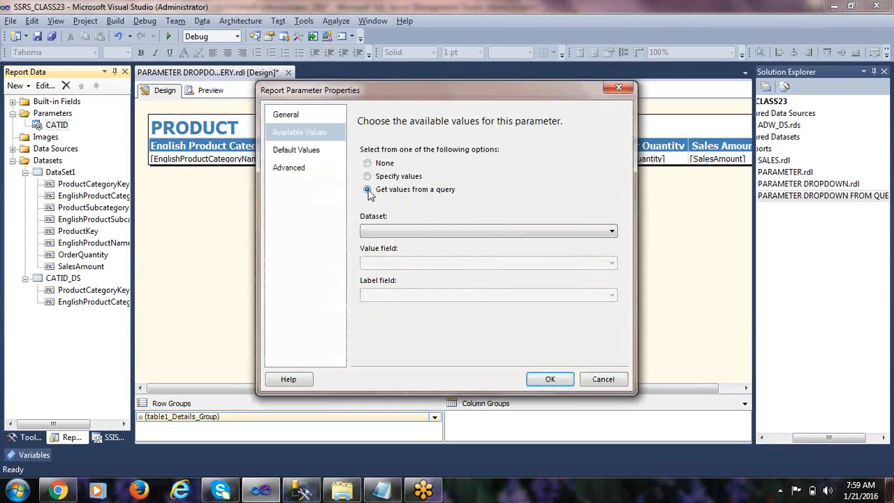
pyautogui.click(384, 231)
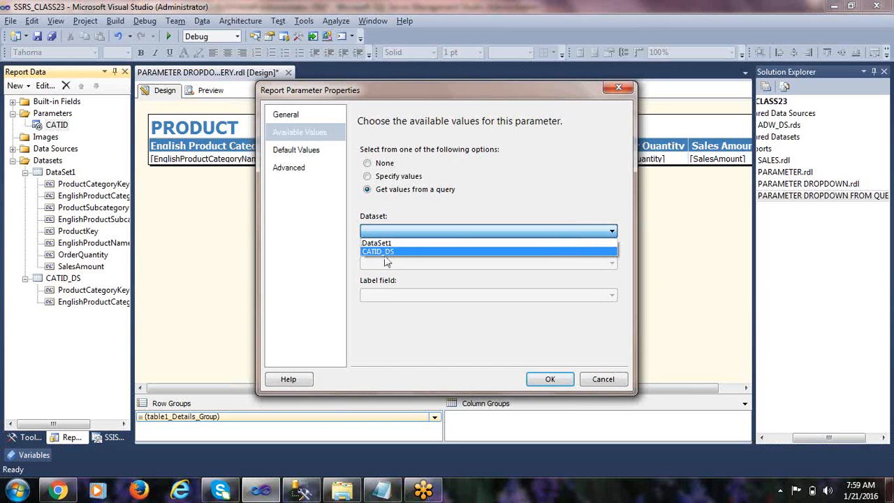
pyautogui.click(388, 253)
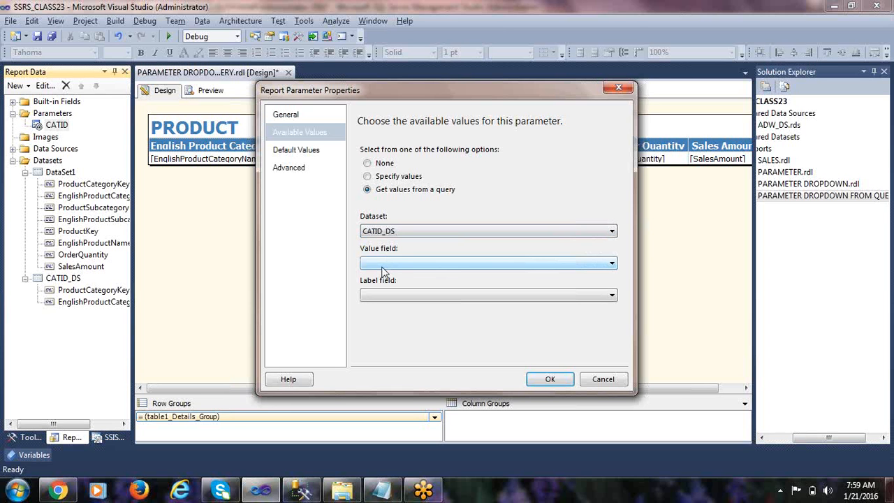
# Step: Use ProductCategoryKey as the value field and EnglishProductCategoryName as the label field, and confirm the parameter properties
pyautogui.click(387, 263)
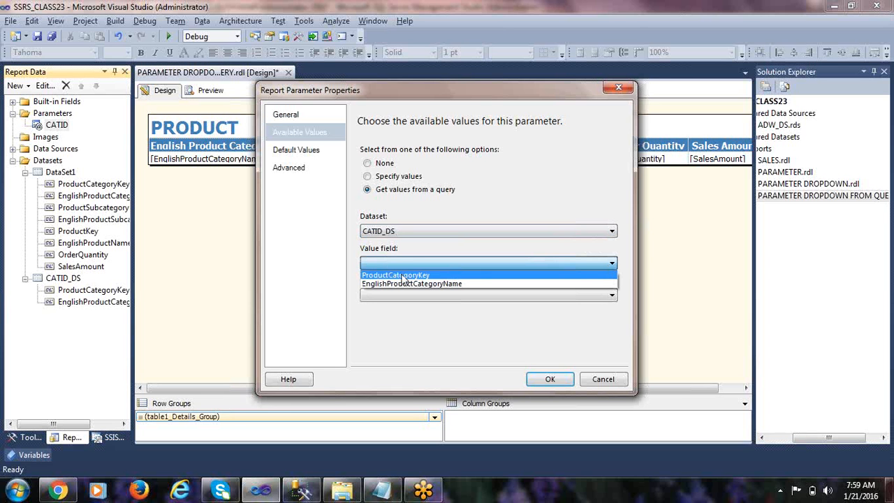
pyautogui.click(405, 276)
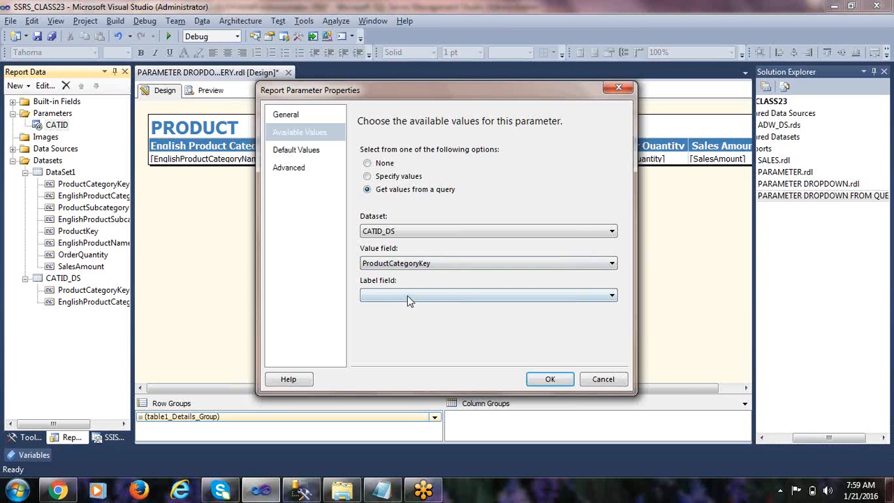
pyautogui.click(395, 295)
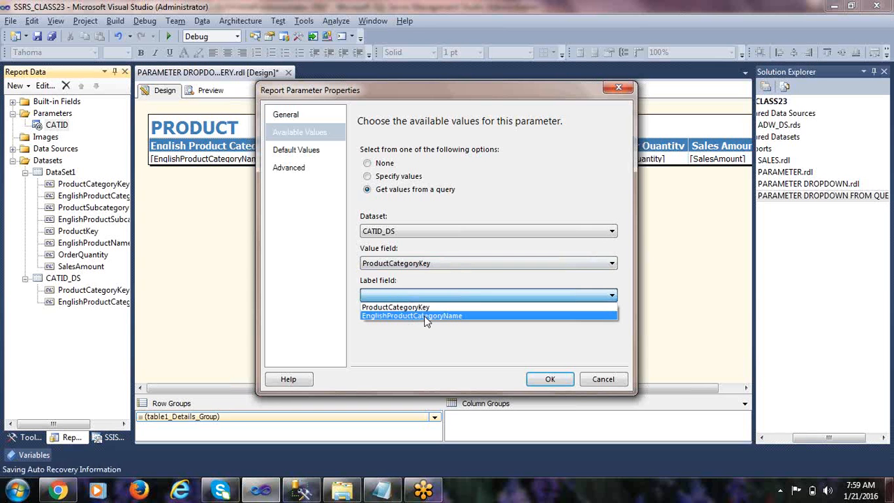
pyautogui.click(425, 316)
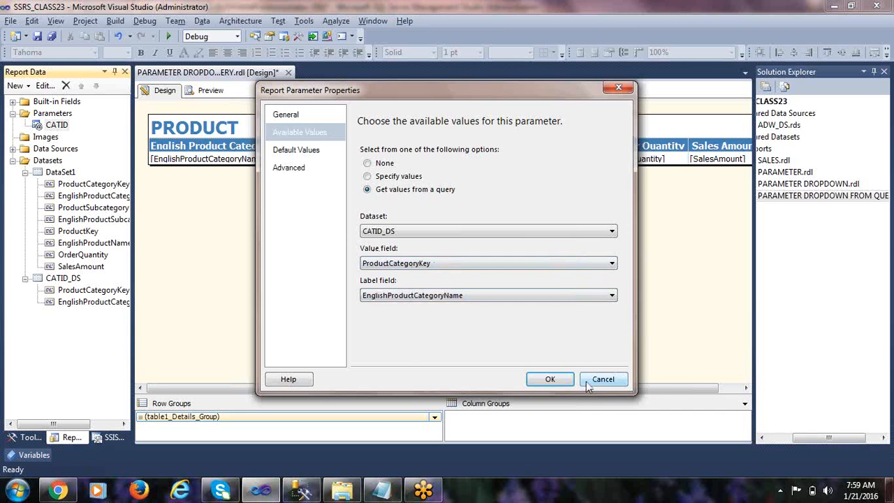
pyautogui.click(550, 379)
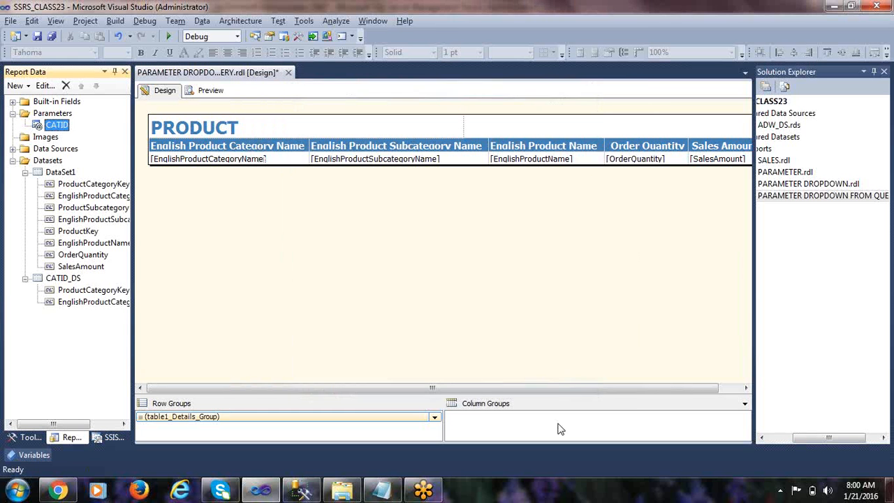
# Step: Preview the report with Bikes selected as the category
pyautogui.click(210, 90)
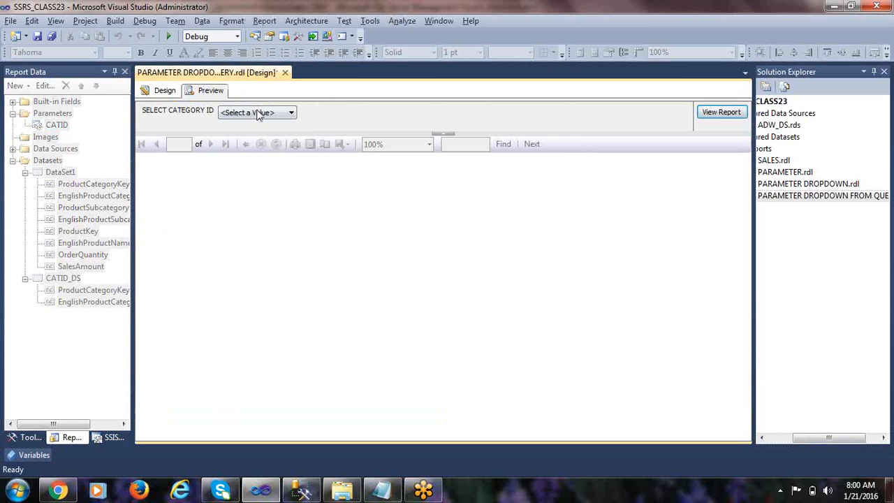
pyautogui.click(257, 113)
pyautogui.click(236, 133)
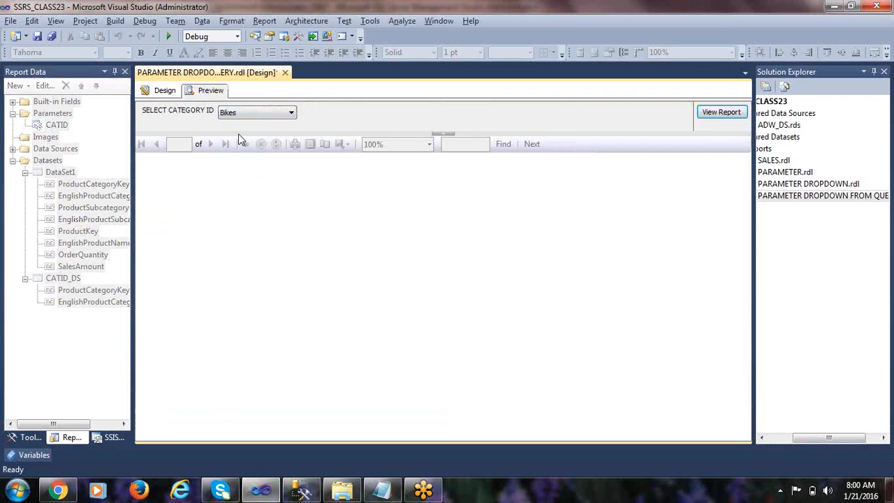
pyautogui.click(705, 113)
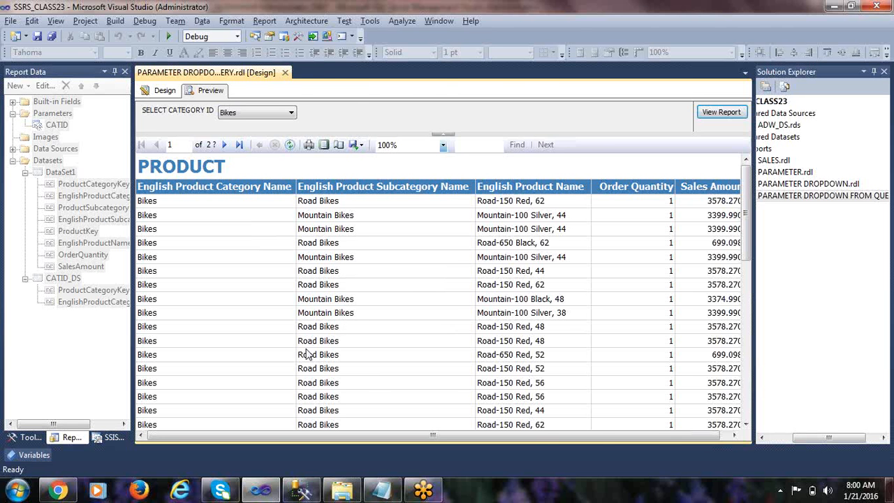
# Step: Compare the product category names in the SQL Server Management Studio results with the category choices in the Visual Studio report preview
pyautogui.click(301, 490)
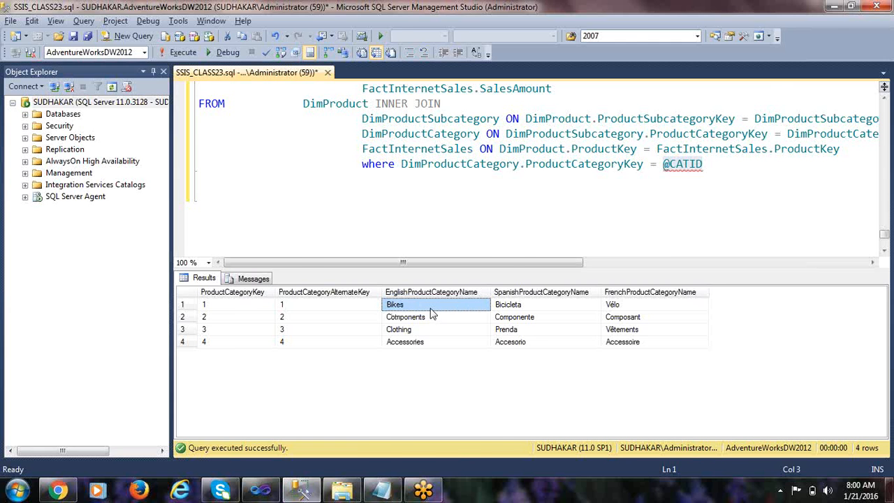
pyautogui.hotkey('alt', 'Tab')
pyautogui.click(243, 113)
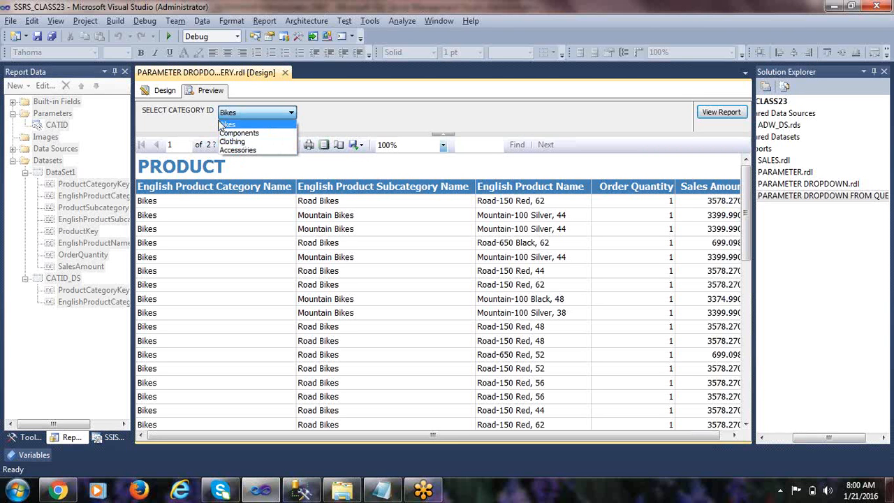
pyautogui.click(340, 248)
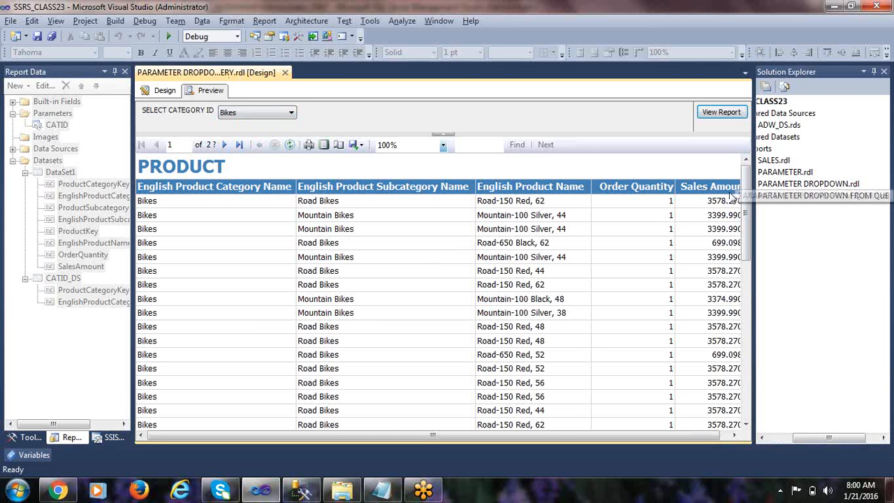
pyautogui.moveTo(746, 203)
pyautogui.mouseDown()
pyautogui.moveTo(746, 248)
pyautogui.moveTo(746, 199)
pyautogui.mouseUp()
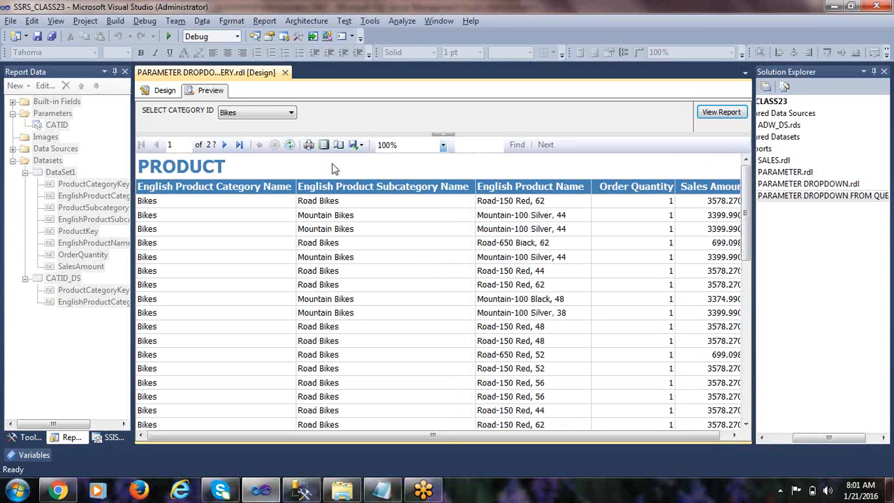
# Step: Close the open report and duplicate PARAMETER DROPDOWN FROM QUERY.rdl in the project's Reports folder
pyautogui.click(285, 73)
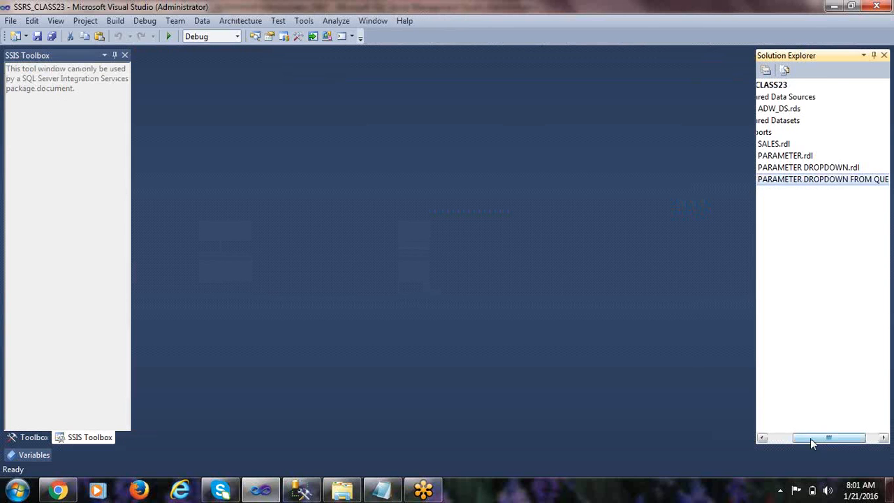
pyautogui.moveTo(810, 438); pyautogui.dragTo(779, 440)
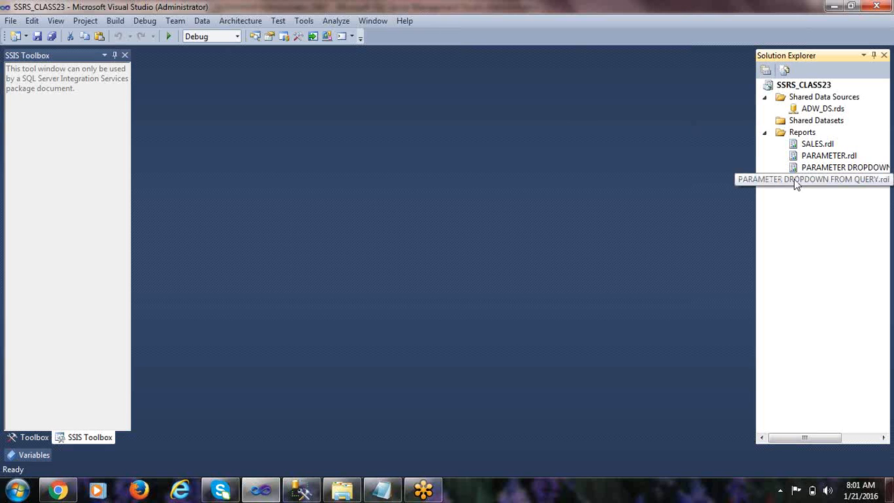
pyautogui.hotkey('ctrl', 'v')
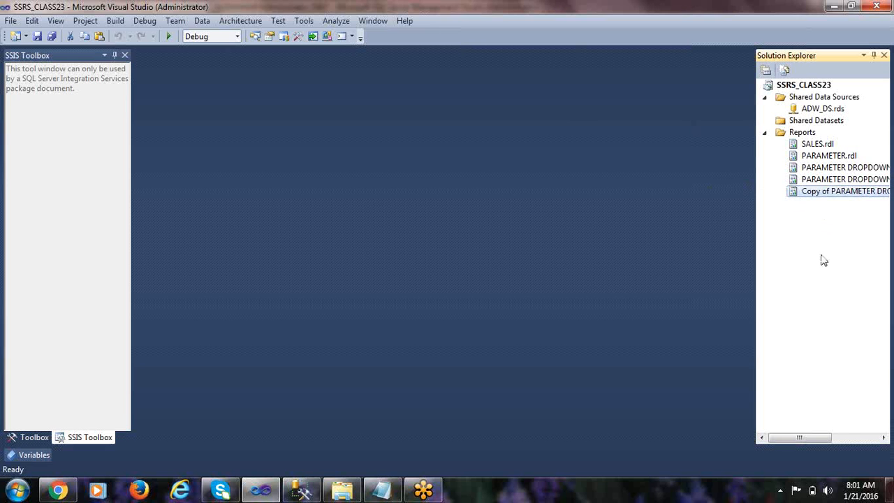
# Step: Rename the copied report as DEFAULT PARAMETER DROPDOWN.rdl
pyautogui.press('F2')
pyautogui.press('Right')
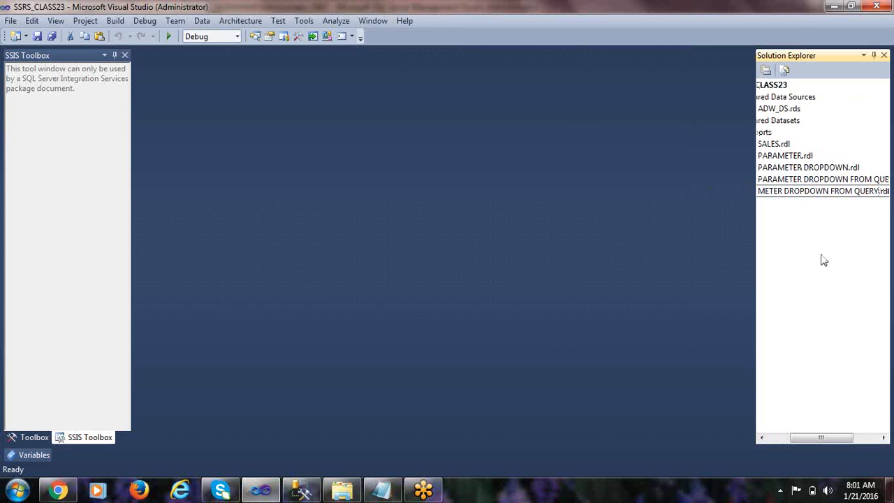
pyautogui.hotkey('ctrl', 'shift', 'Left')
pyautogui.hotkey('ctrl', 'shift', 'Left')
pyautogui.press('BackSpace')
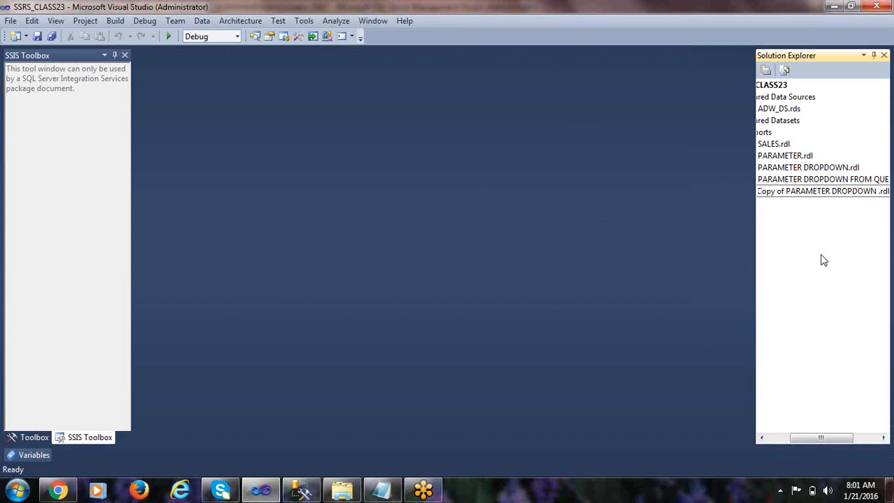
pyautogui.press('BackSpace')
pyautogui.hotkey('ctrl', 'shift', 'Left')
pyautogui.hotkey('ctrl', 'shift', 'Left')
pyautogui.write('DEFAU')
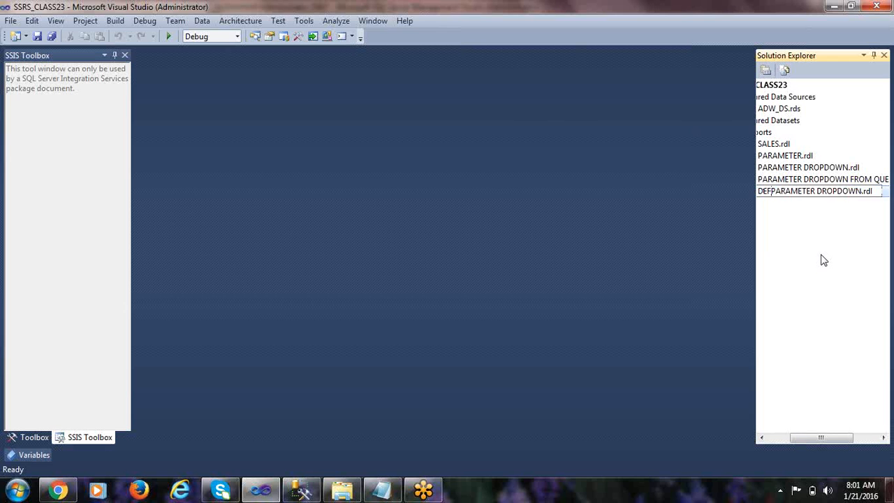
pyautogui.write('LT')
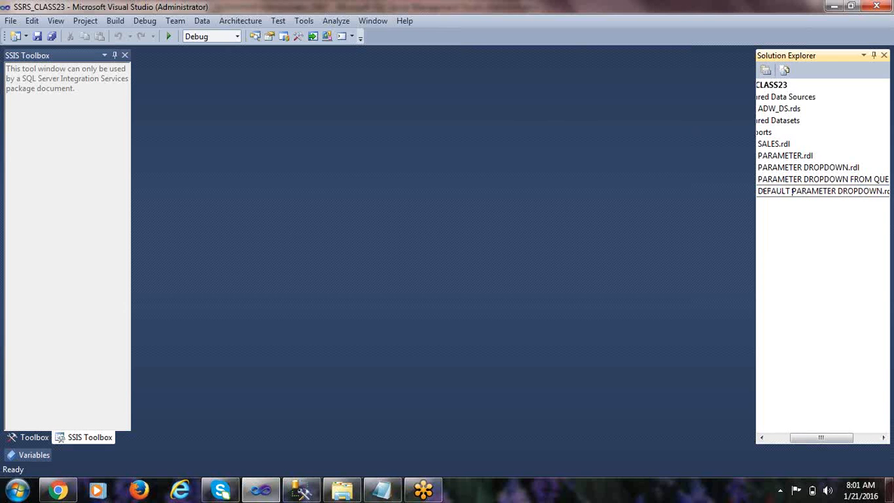
pyautogui.press('Return')
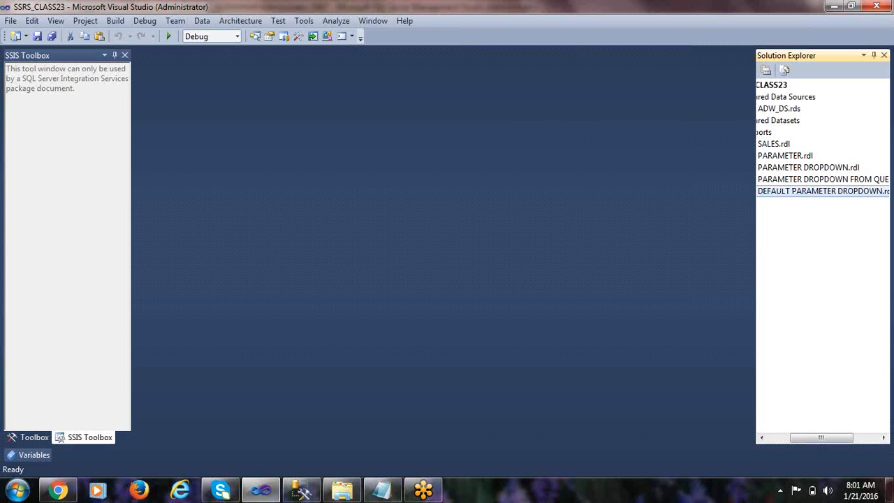
# Step: Change the copied report's name to DEFAULT PARAMETER VALUE.rdl and open it in the designer
pyautogui.press('F2')
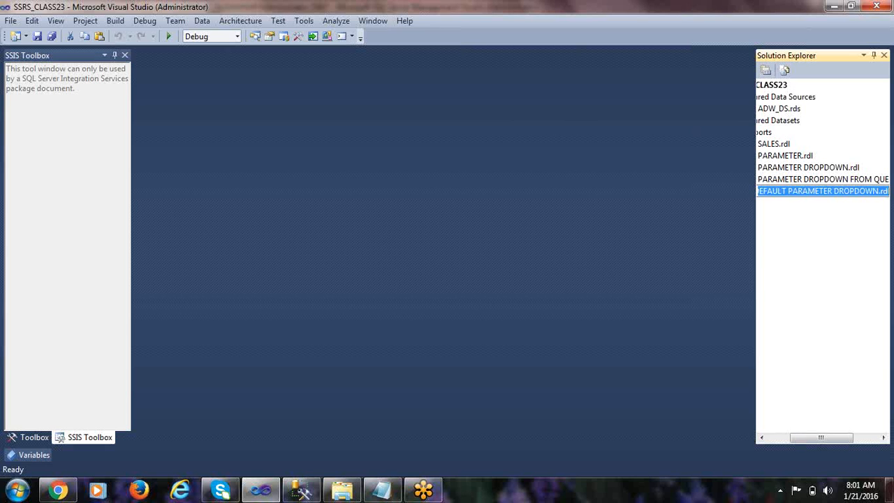
pyautogui.click(883, 190)
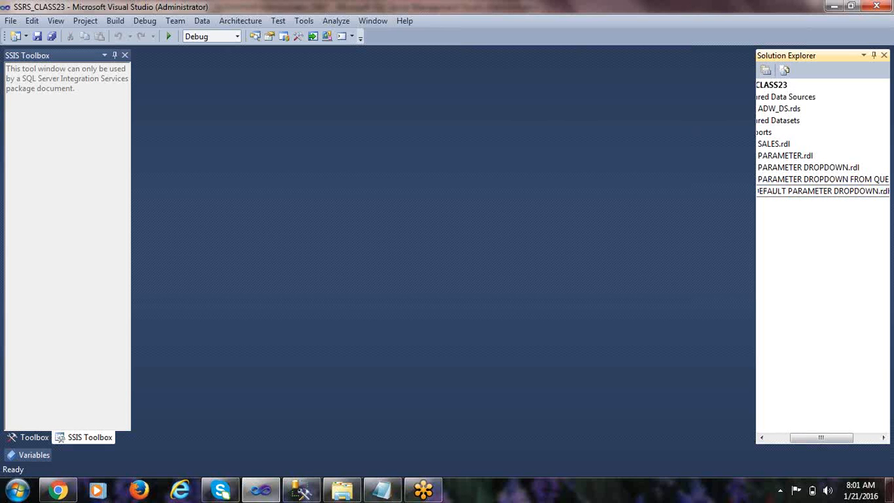
pyautogui.moveTo(880, 191); pyautogui.dragTo(834, 190)
pyautogui.press('BackSpace')
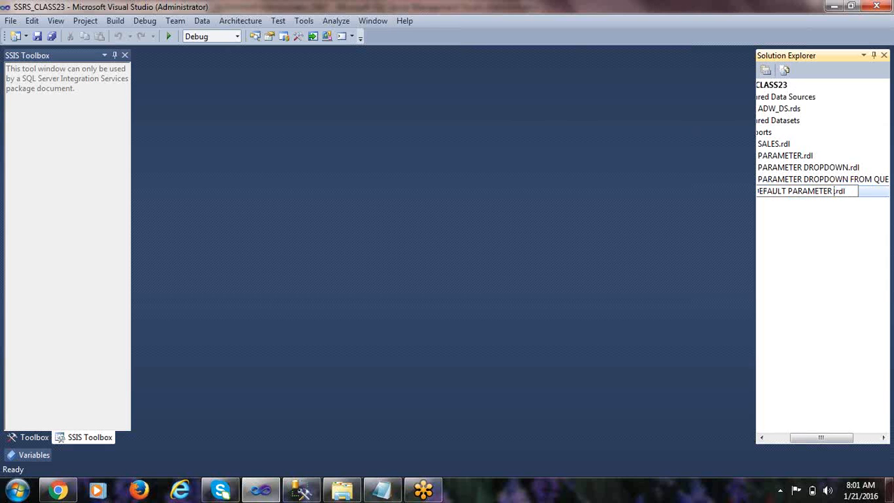
pyautogui.write('VALUE')
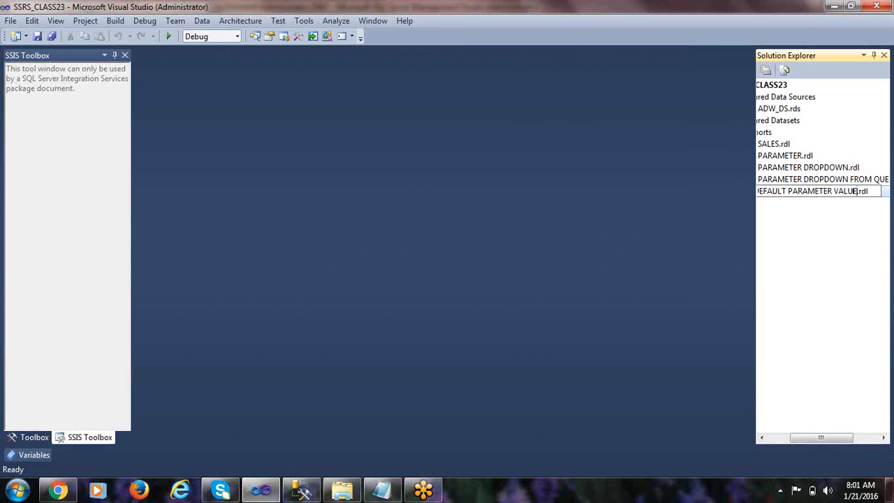
pyautogui.press('Return')
pyautogui.press('Return')
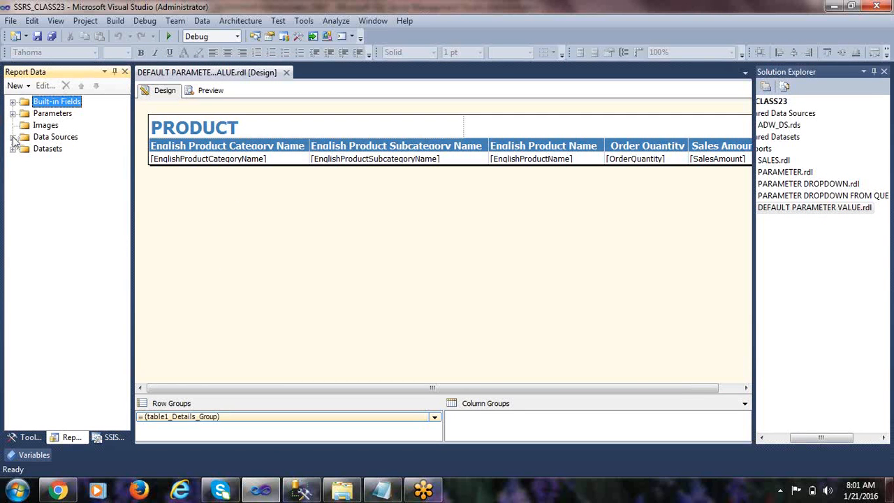
# Step: Check the default value options of the CATID parameter and close its properties without changing anything
pyautogui.click(13, 114)
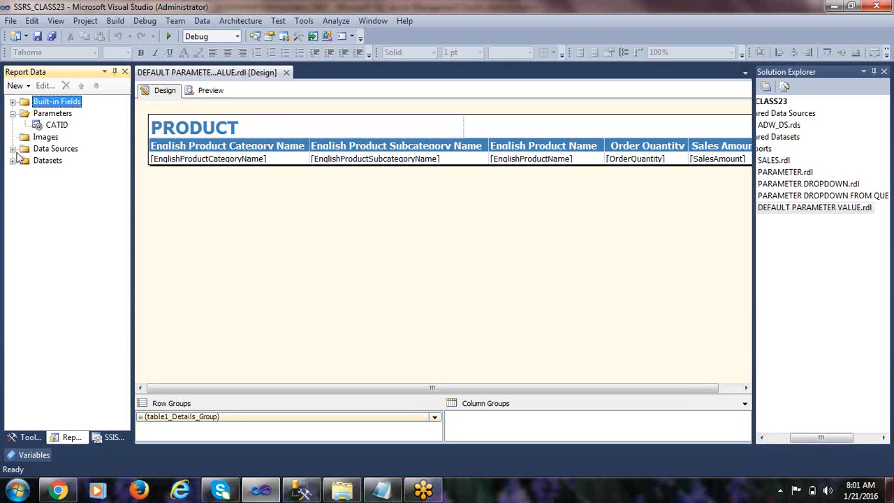
pyautogui.rightClick(57, 126)
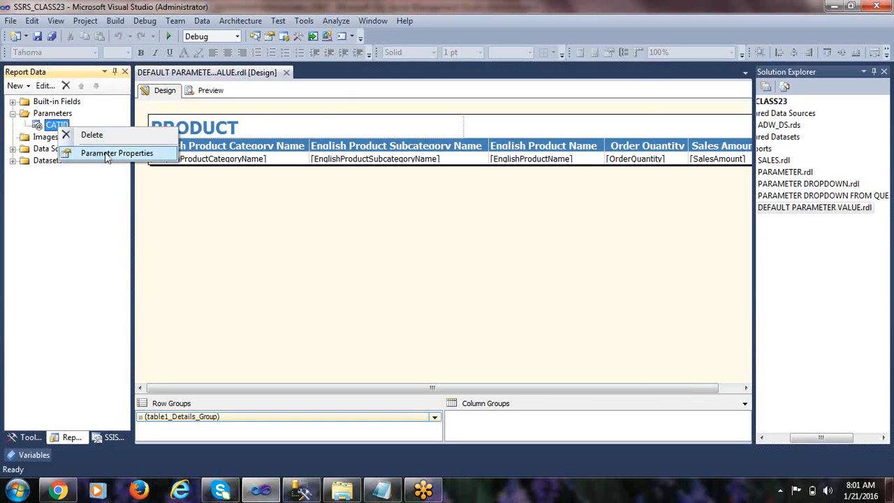
pyautogui.click(108, 151)
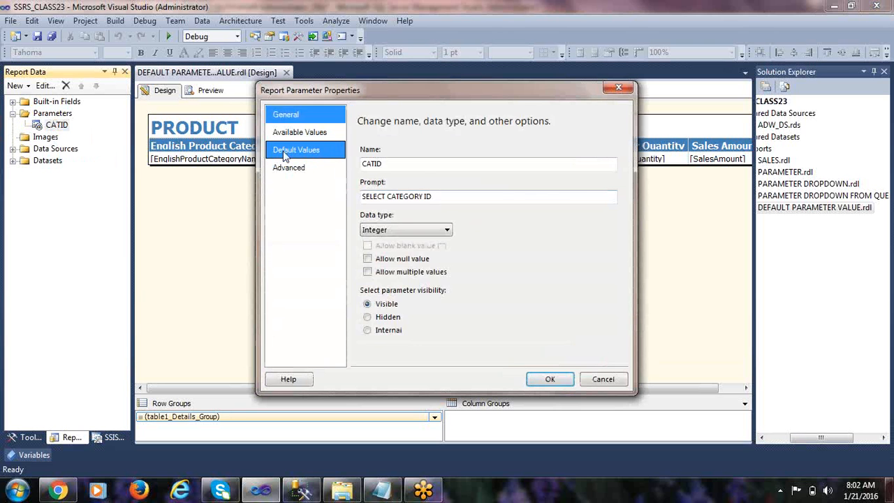
pyautogui.click(296, 151)
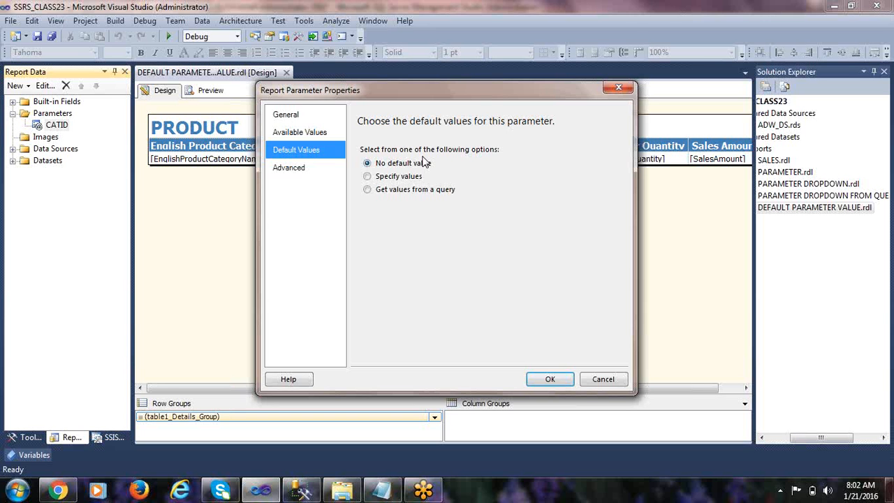
pyautogui.click(597, 381)
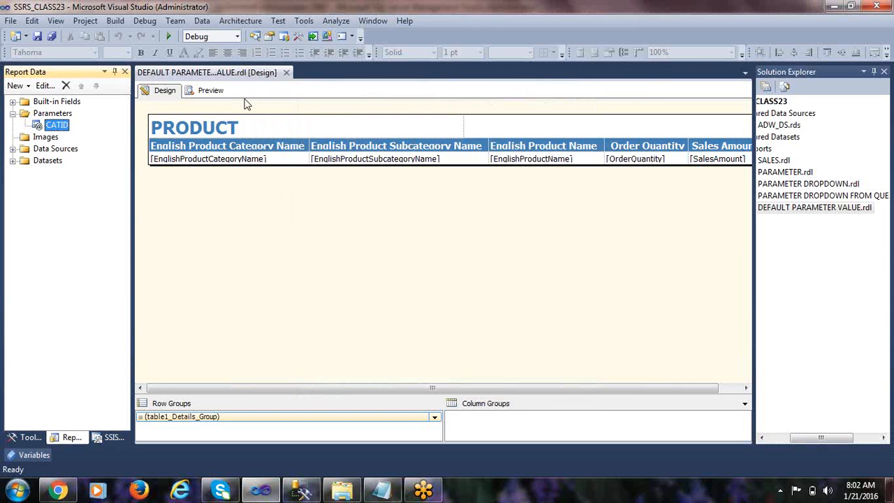
# Step: Preview the DEFAULT PARAMETER VALUE report with Bikes selected as the category
pyautogui.click(210, 90)
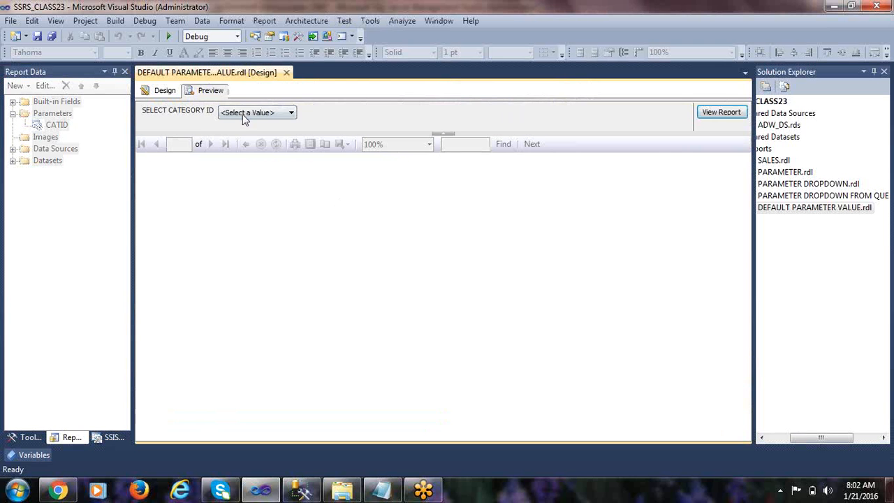
pyautogui.click(242, 113)
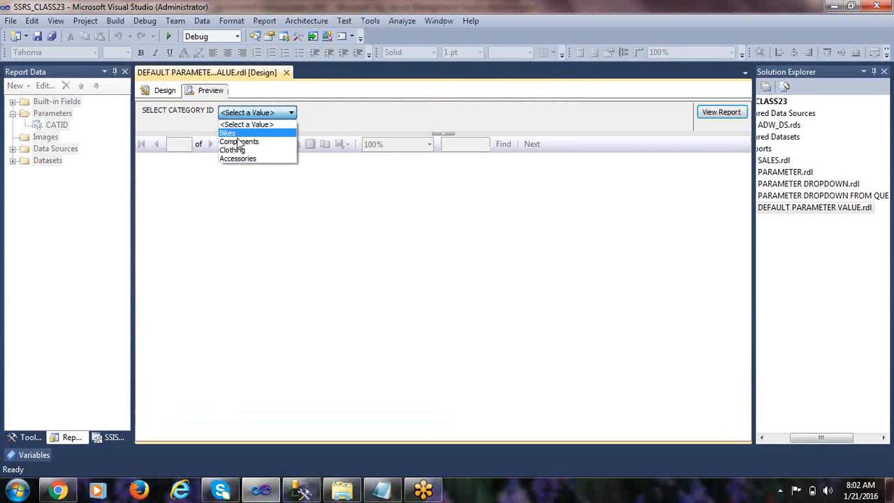
pyautogui.click(239, 134)
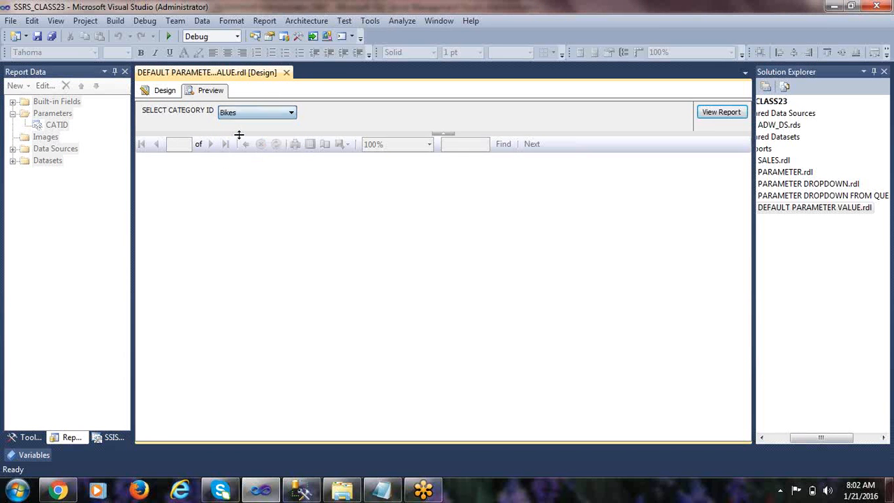
pyautogui.click(711, 114)
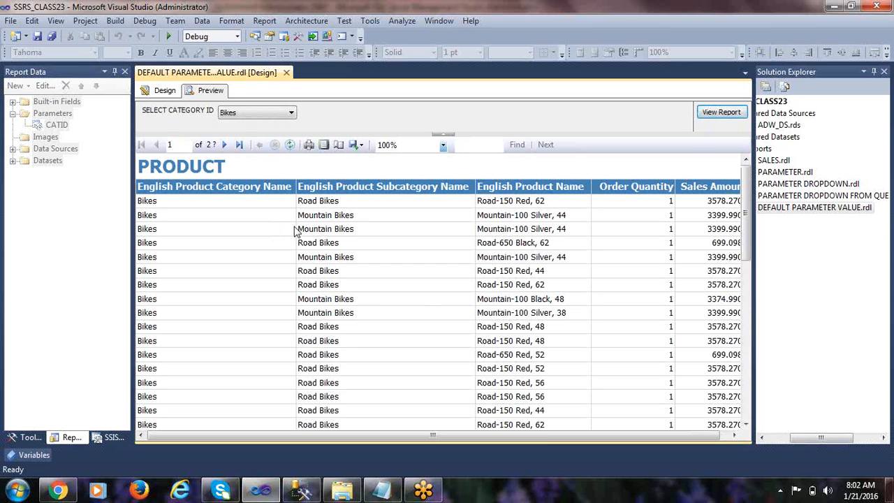
# Step: Give the CATID parameter a specified default value of 3 and confirm its properties
pyautogui.click(165, 91)
pyautogui.rightClick(56, 126)
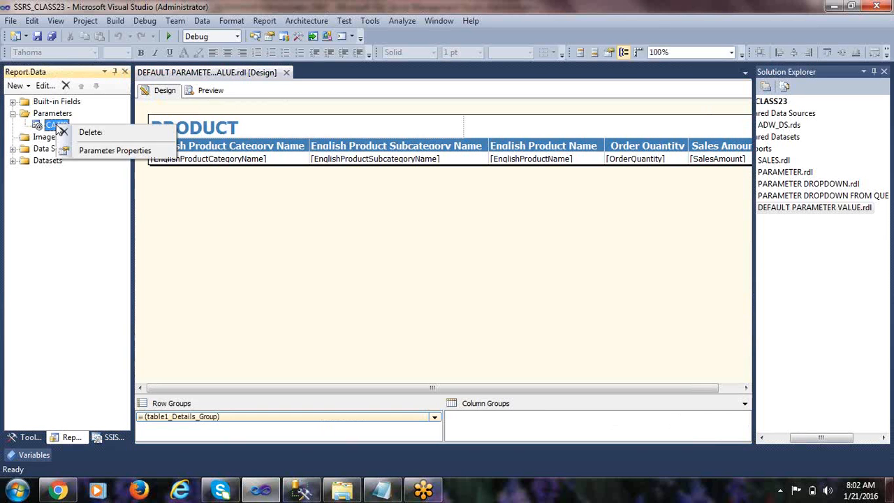
pyautogui.click(98, 150)
pyautogui.click(296, 149)
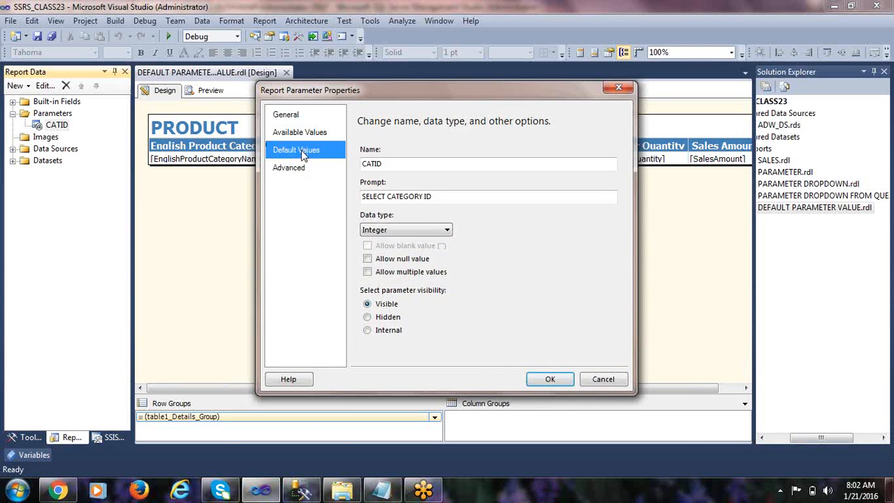
pyautogui.click(370, 178)
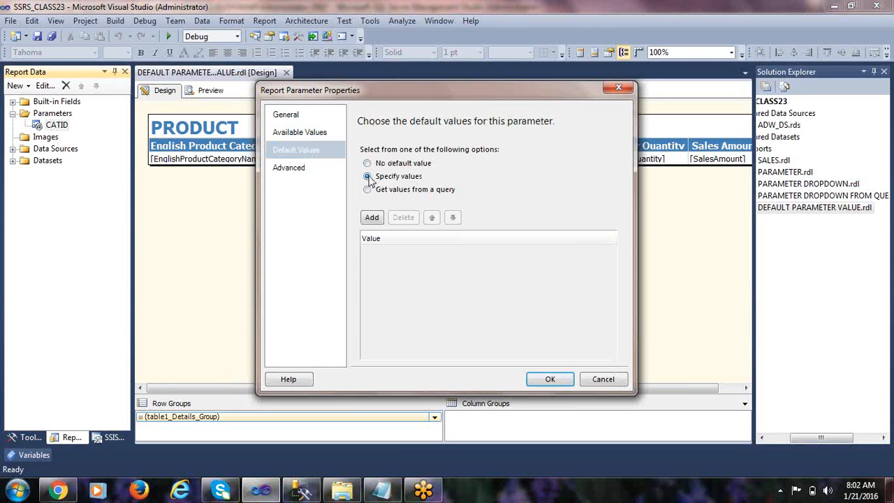
pyautogui.click(372, 218)
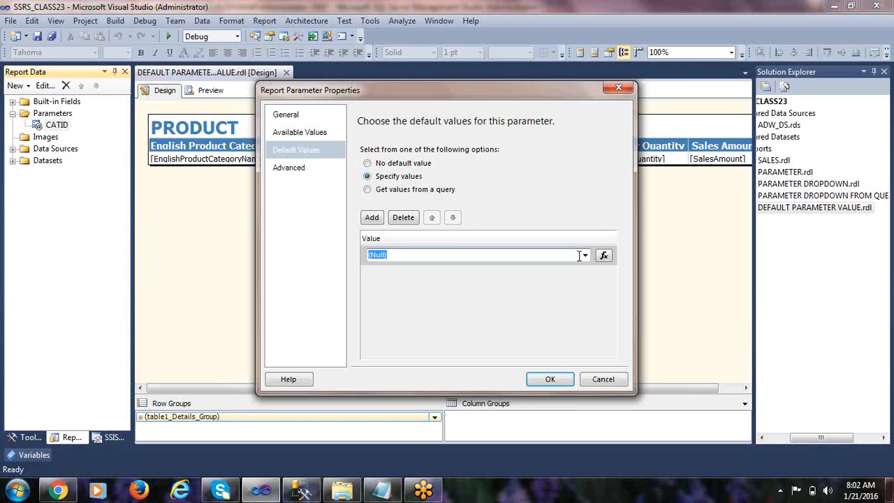
pyautogui.write('1')
pyautogui.press('BackSpace')
pyautogui.write('3')
pyautogui.click(550, 379)
# Step: Preview the report with its default category, then run it for Accessories
pyautogui.click(216, 94)
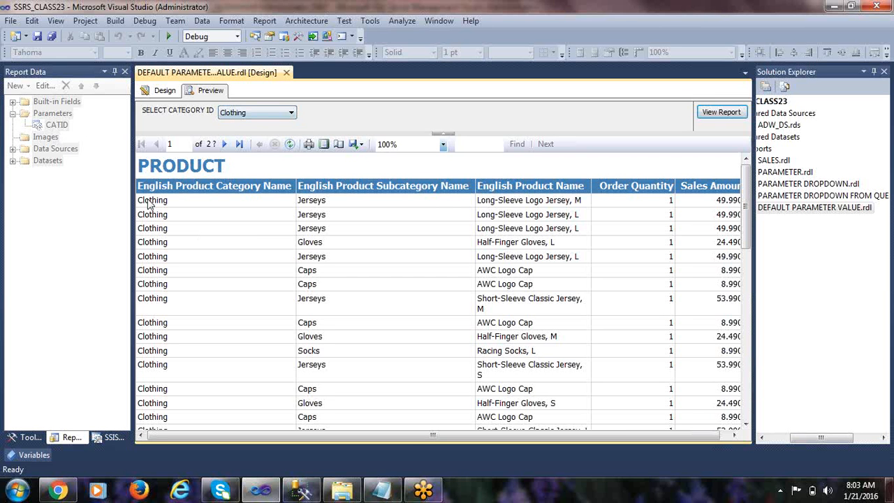
pyautogui.click(258, 113)
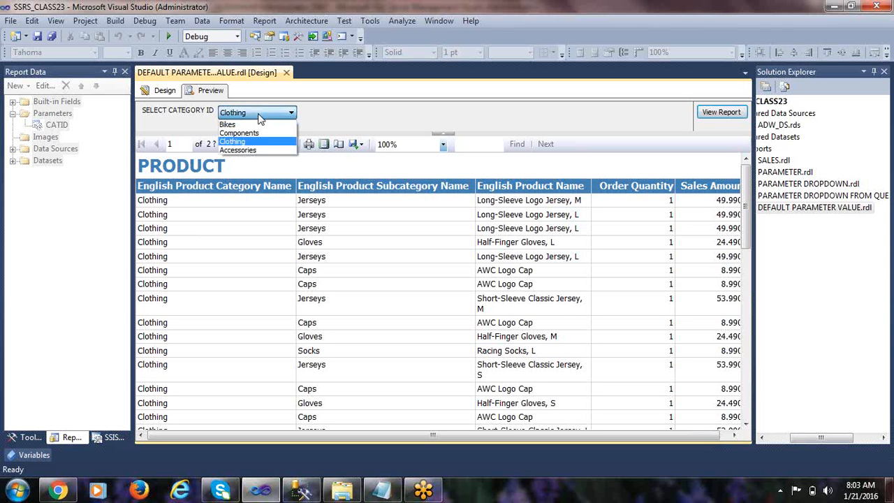
pyautogui.click(241, 152)
pyautogui.click(721, 113)
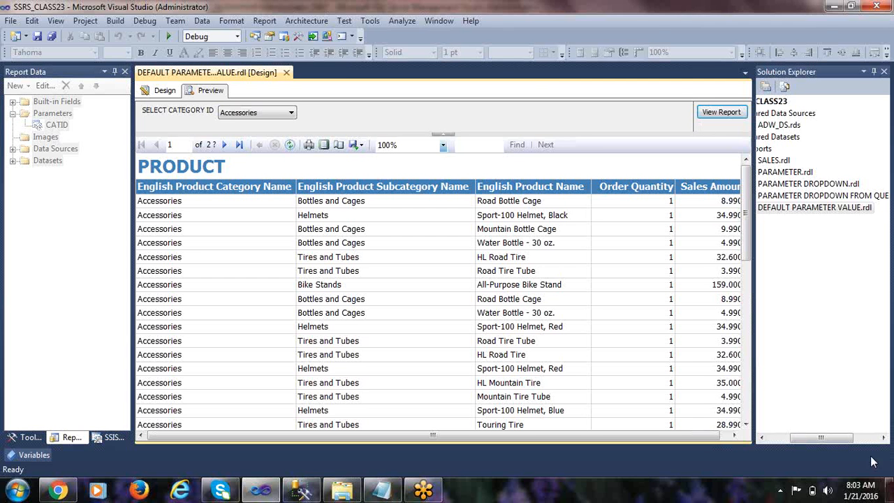
# Step: Examine the query-based default value option of the CATID parameter and its dataset choices, comparing it with the available values settings
pyautogui.moveTo(810, 438); pyautogui.dragTo(800, 440)
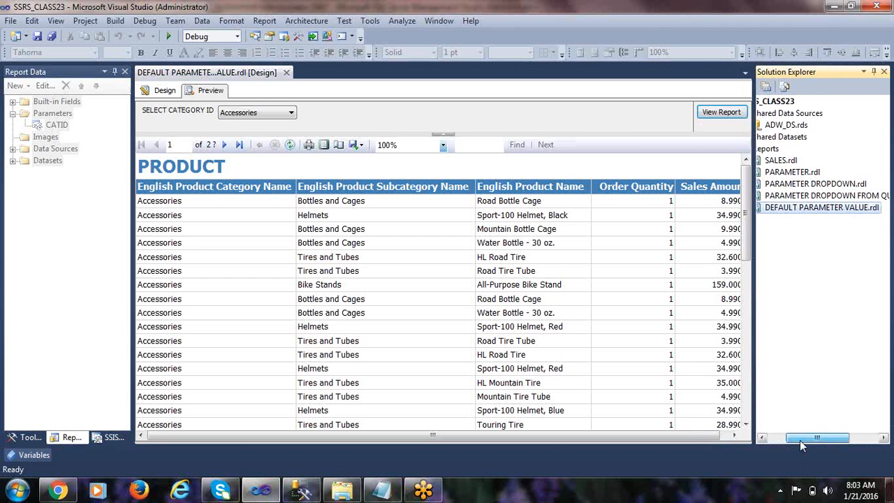
pyautogui.click(162, 84)
pyautogui.rightClick(57, 126)
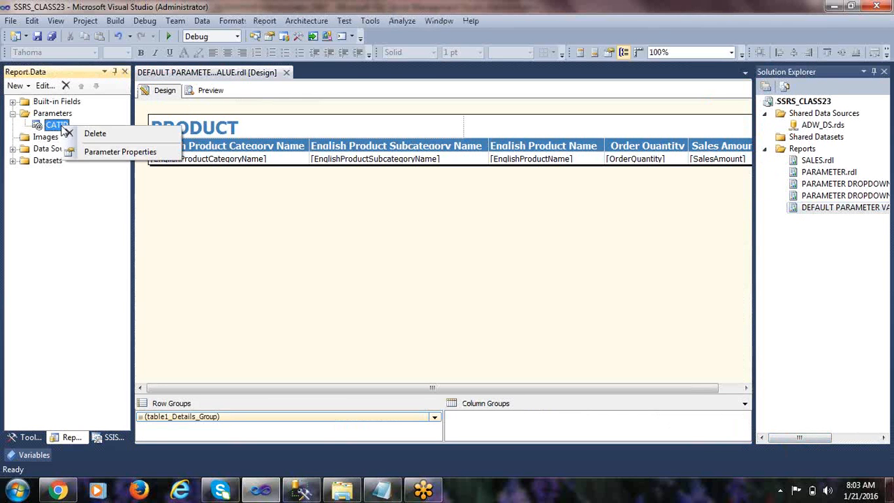
pyautogui.click(116, 151)
pyautogui.click(296, 149)
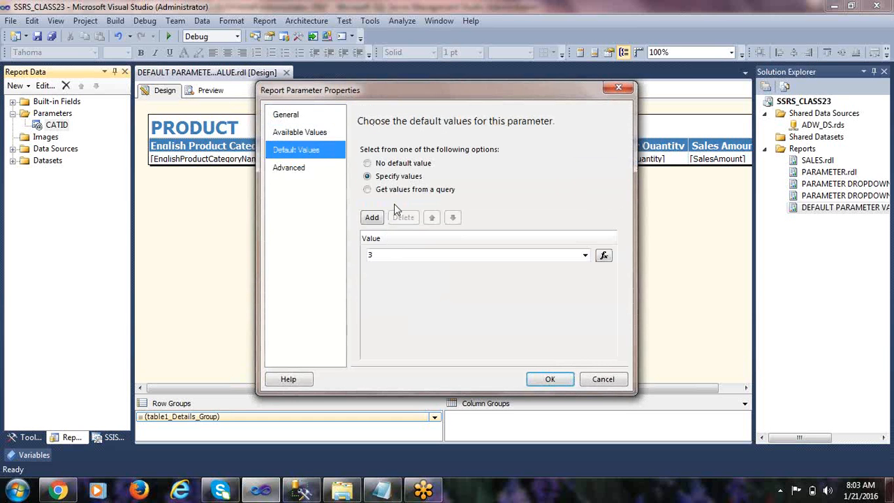
pyautogui.click(368, 191)
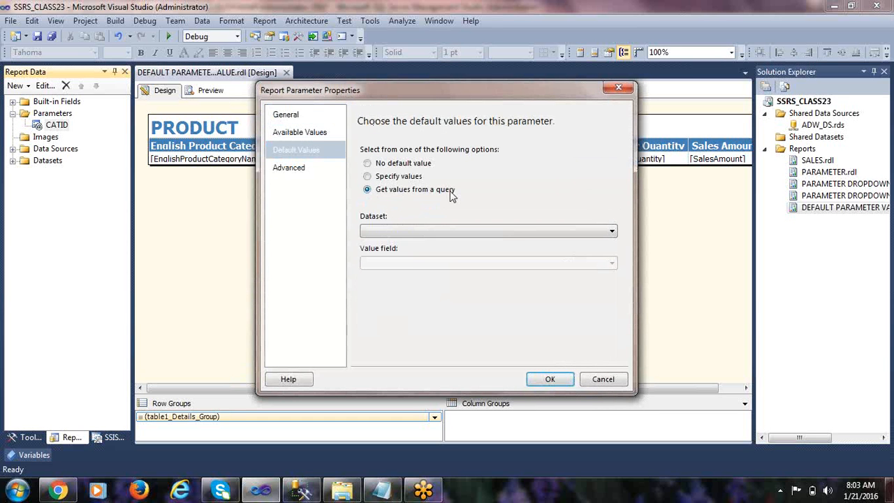
pyautogui.click(319, 135)
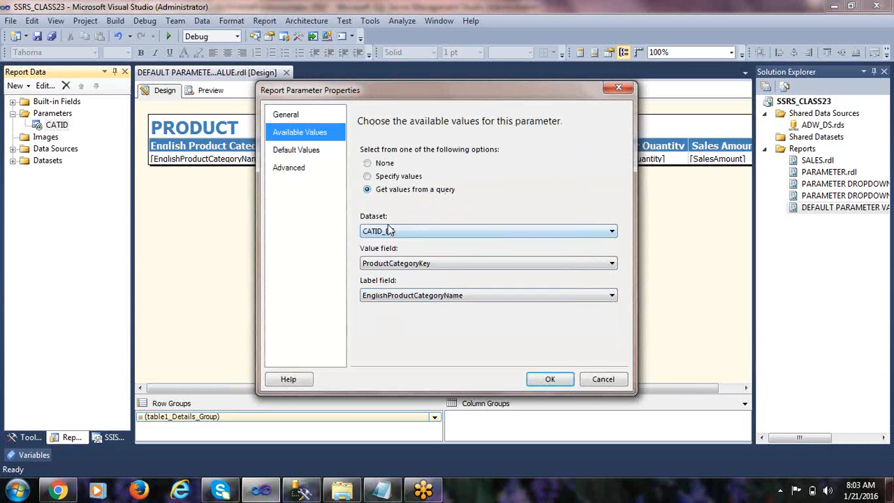
pyautogui.click(296, 149)
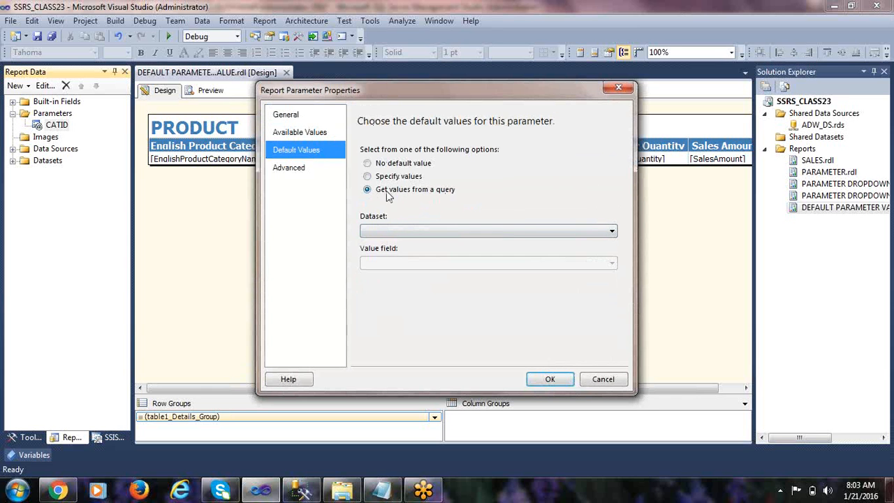
pyautogui.click(394, 232)
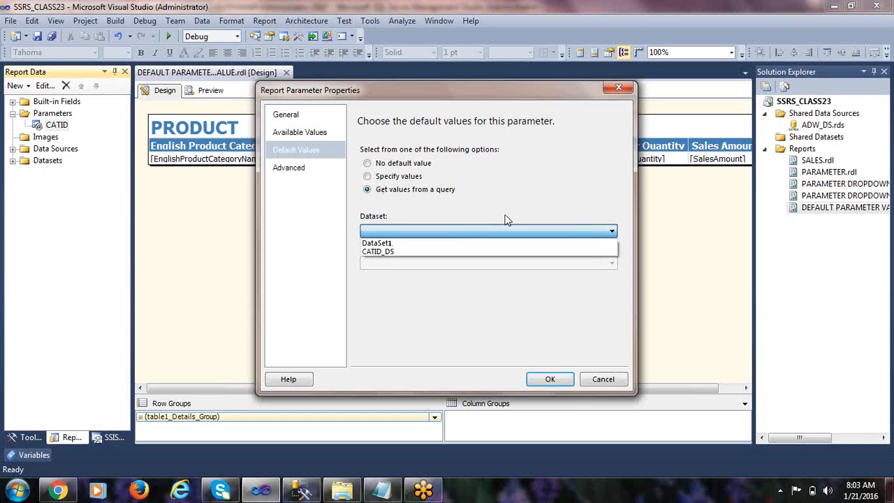
pyautogui.click(445, 231)
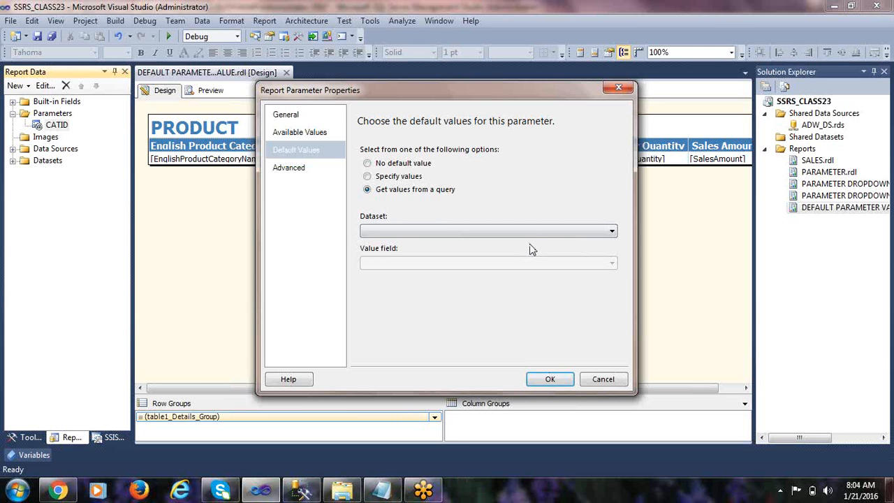
# Step: Return to specified default values, view the Date & Time functions for the value's expression, and cancel out of the CATID parameter properties
pyautogui.click(380, 176)
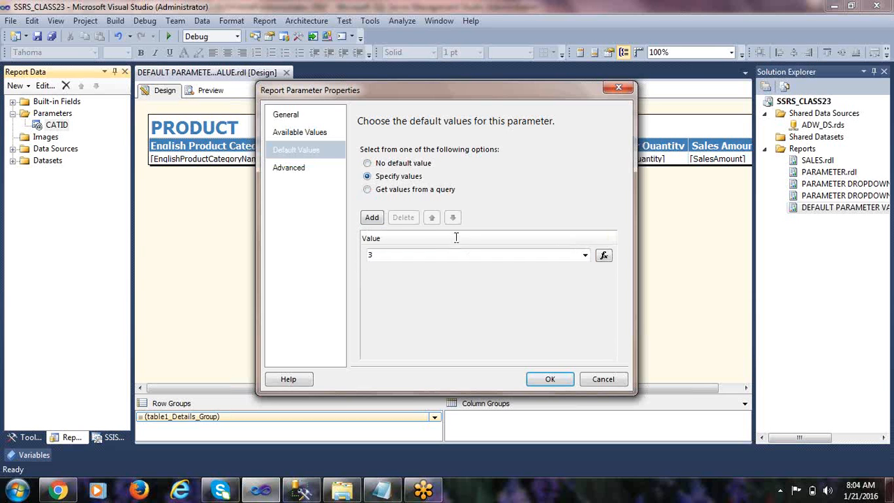
pyautogui.click(603, 255)
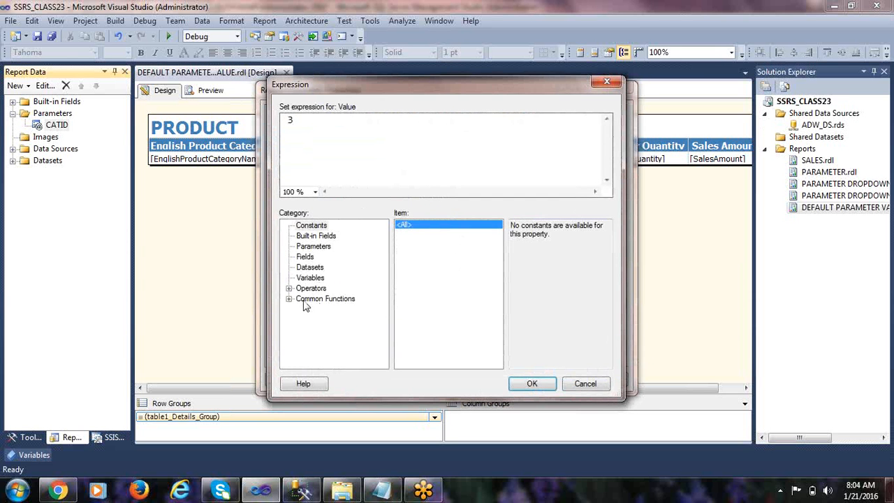
pyautogui.click(311, 299)
pyautogui.click(288, 298)
pyautogui.click(327, 287)
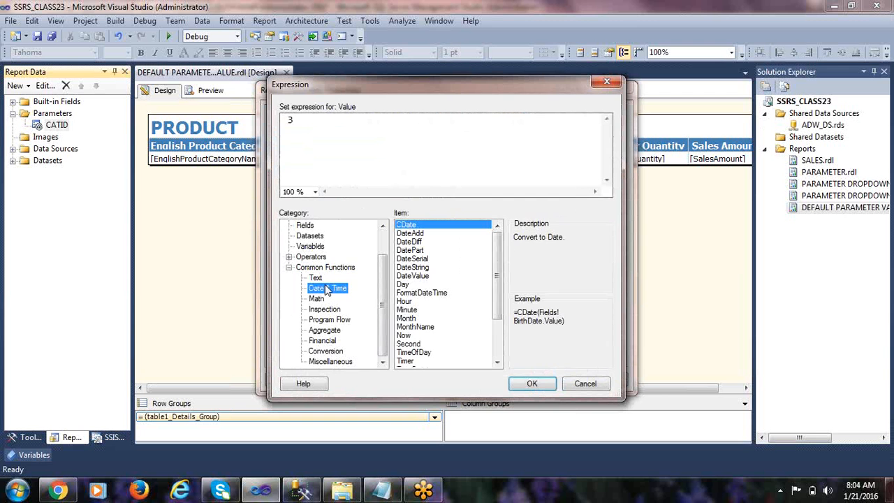
pyautogui.click(356, 128)
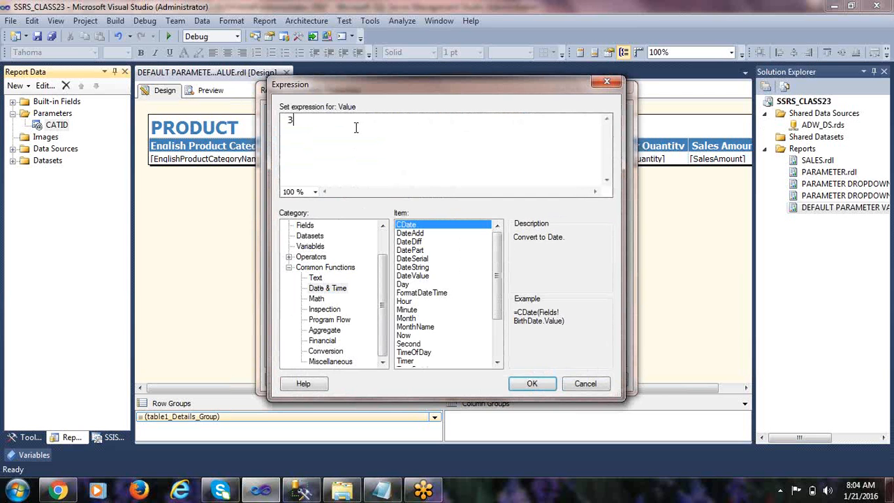
pyautogui.click(595, 389)
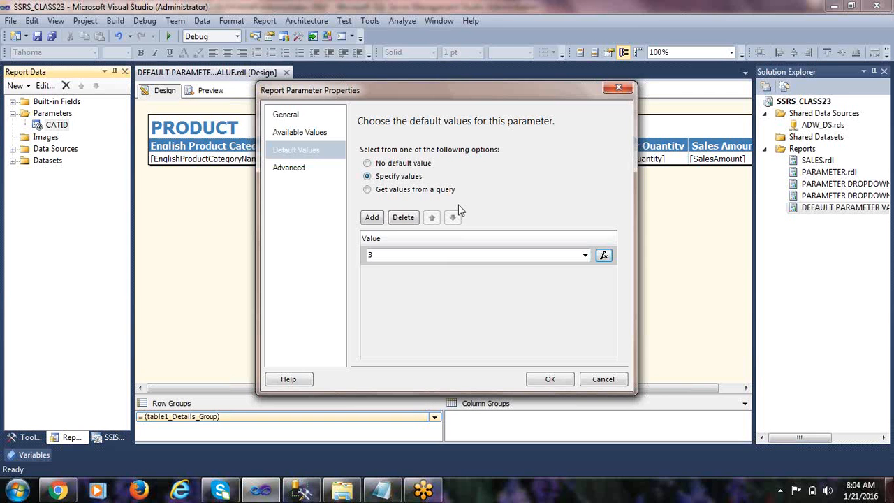
pyautogui.doubleClick(385, 253)
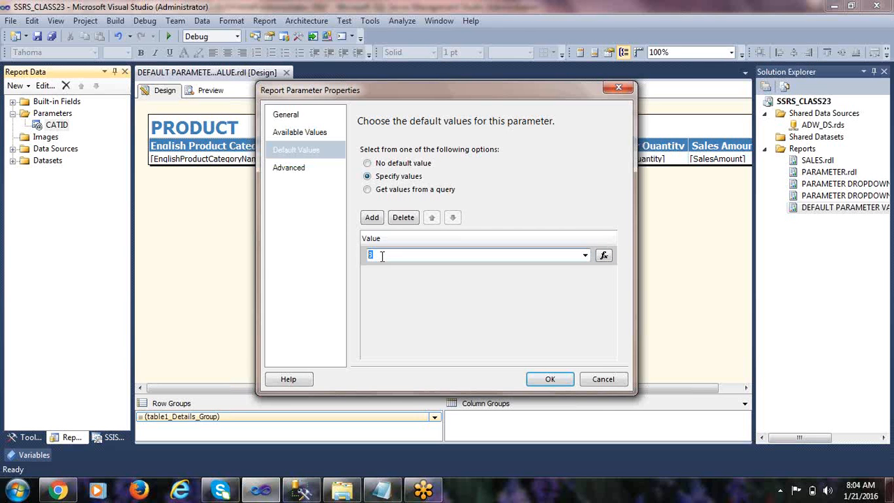
pyautogui.click(598, 382)
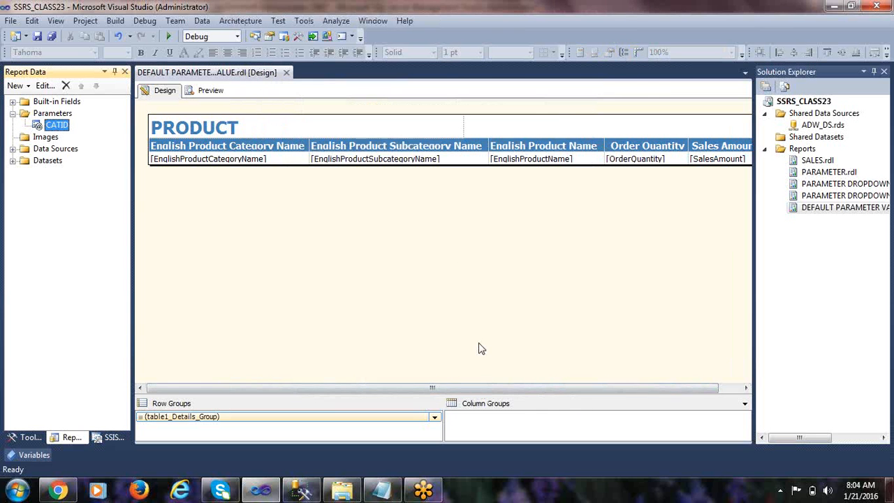
# Step: Save the default parameter value report and close its design document
pyautogui.click(478, 334)
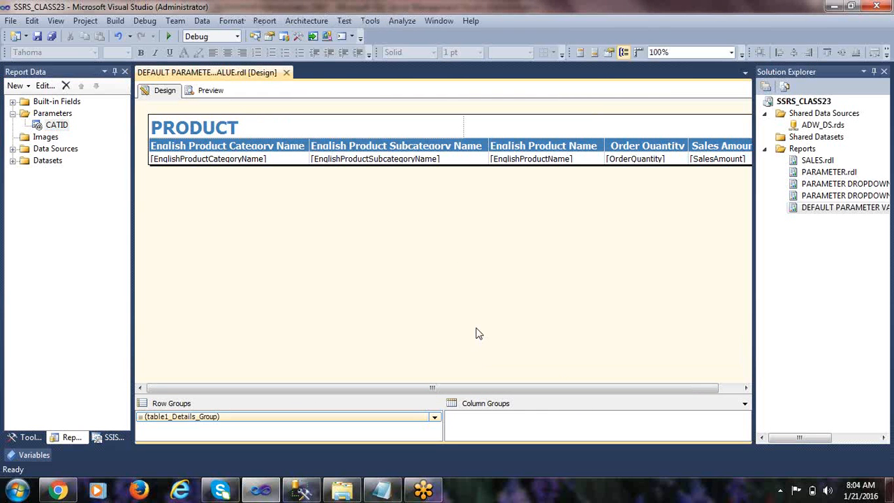
pyautogui.hotkey('ctrl', 's')
pyautogui.click(287, 73)
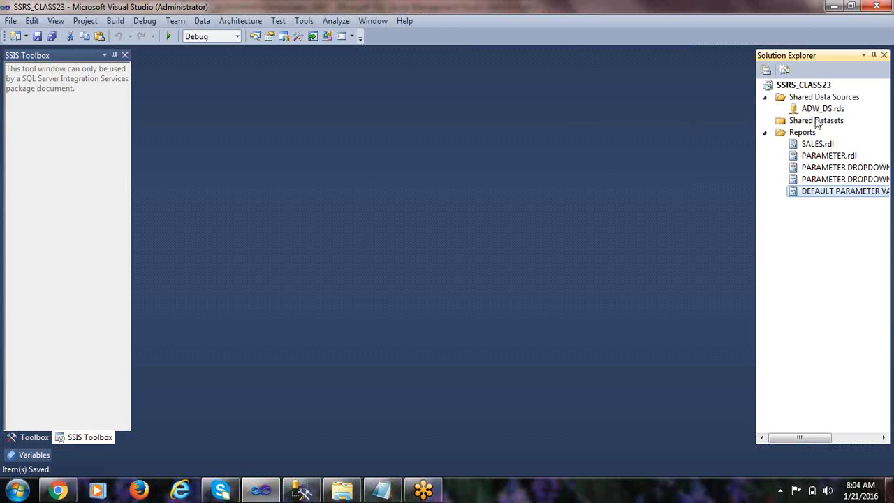
pyautogui.rightClick(803, 134)
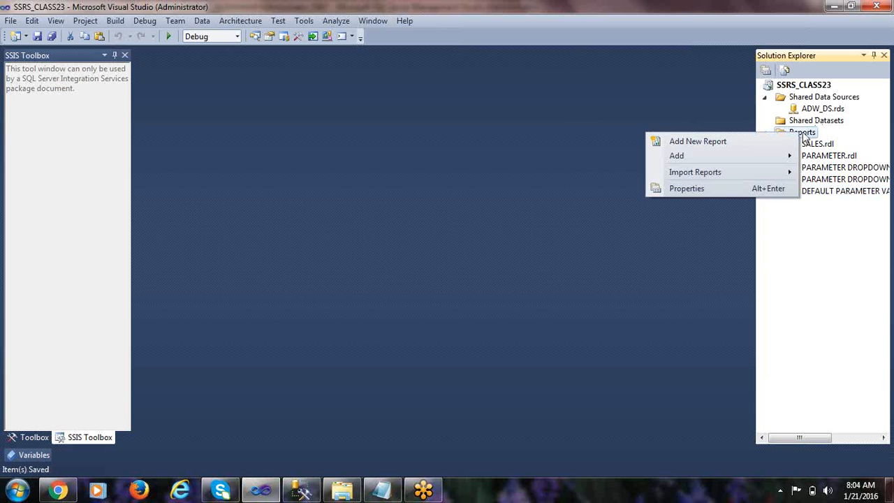
pyautogui.click(834, 297)
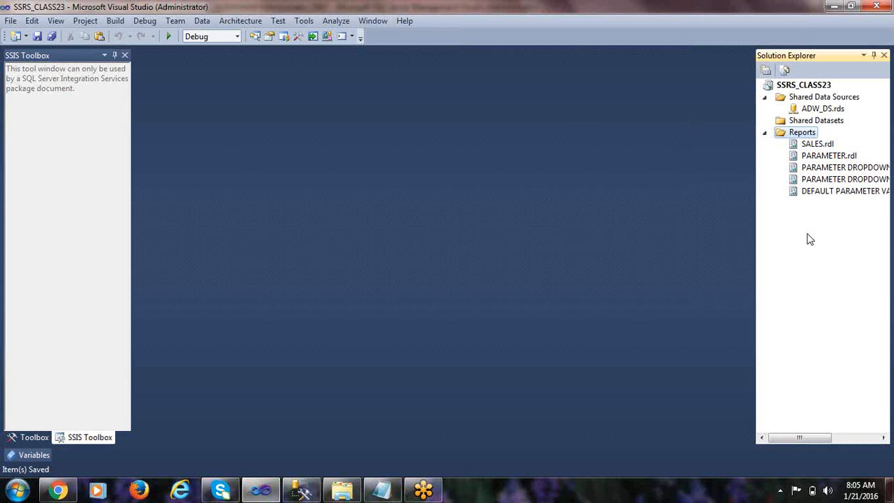
pyautogui.rightClick(807, 132)
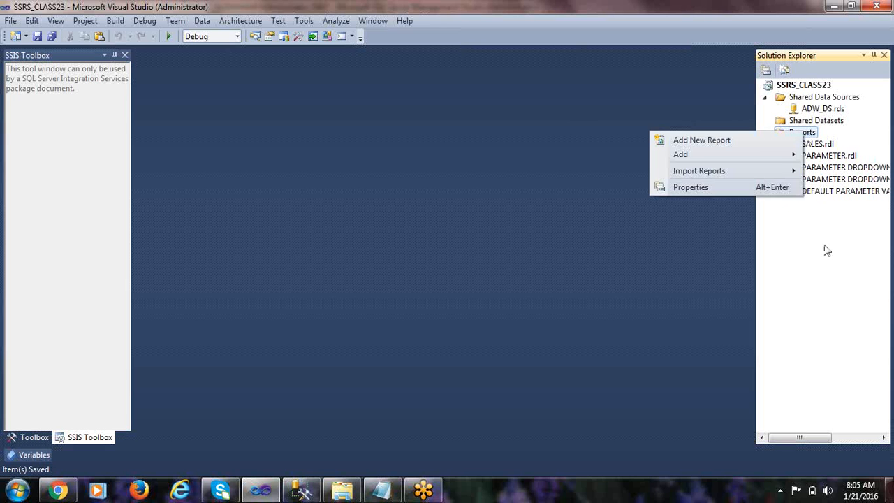
pyautogui.click(826, 247)
# Step: Add a new empty report named TWO PARAMETERS.rdl to the project's Reports folder
pyautogui.rightClick(808, 136)
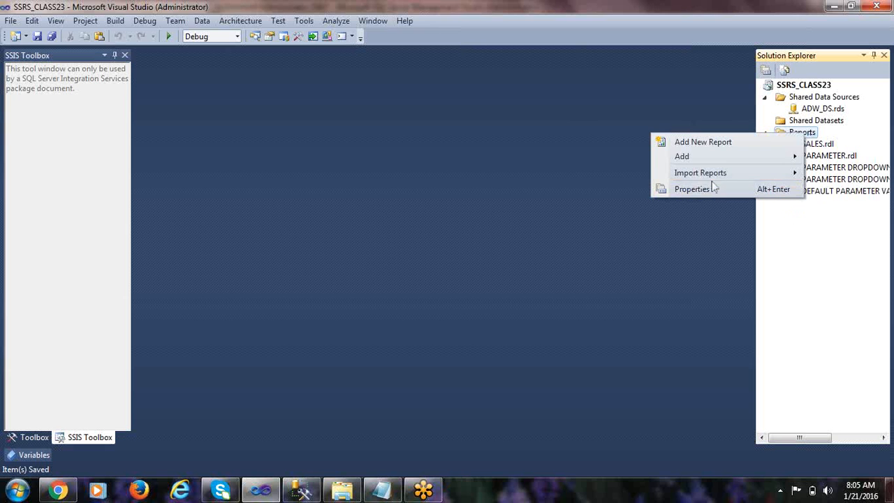
pyautogui.moveTo(697, 155)
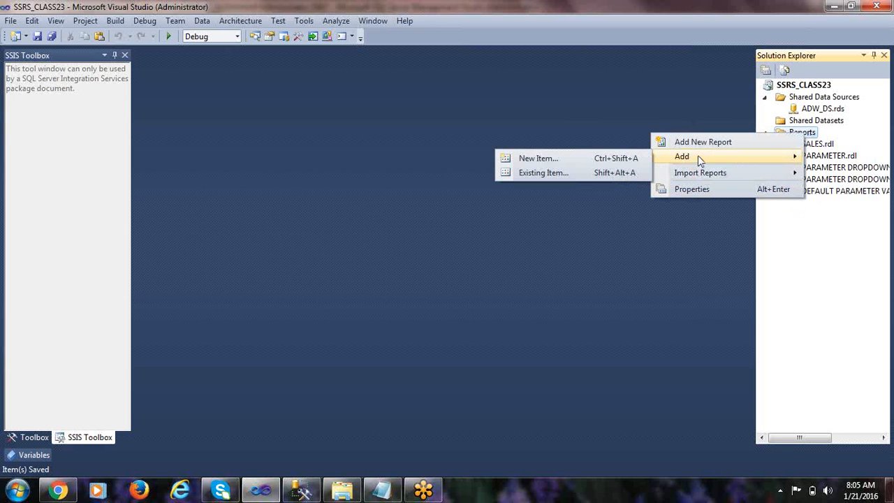
pyautogui.click(550, 159)
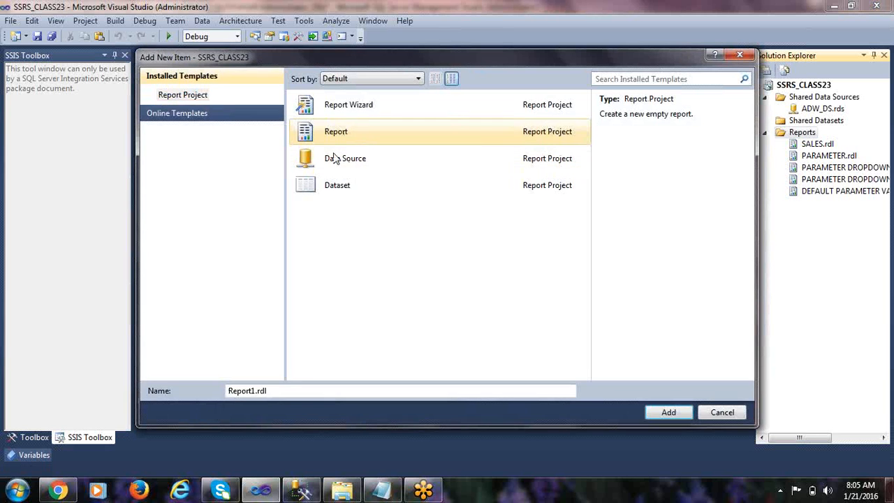
pyautogui.doubleClick(255, 393)
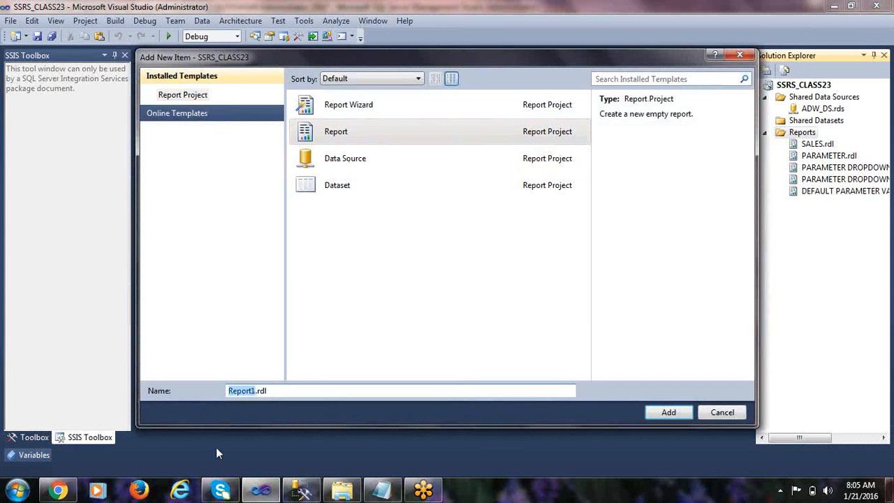
pyautogui.write('TWO ')
pyautogui.write('PARAMET')
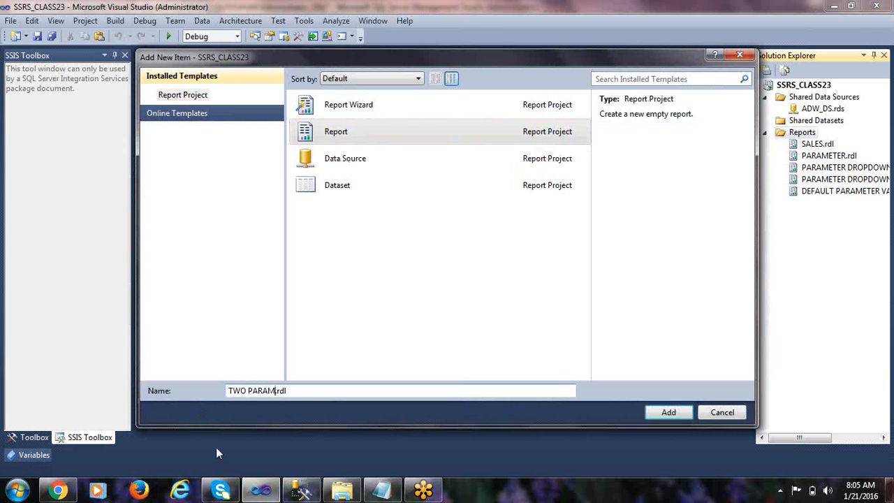
pyautogui.write('ERS')
pyautogui.press('Return')
# Step: Add a data source to the report that uses the shared data source reference ADW_DS
pyautogui.rightClick(66, 137)
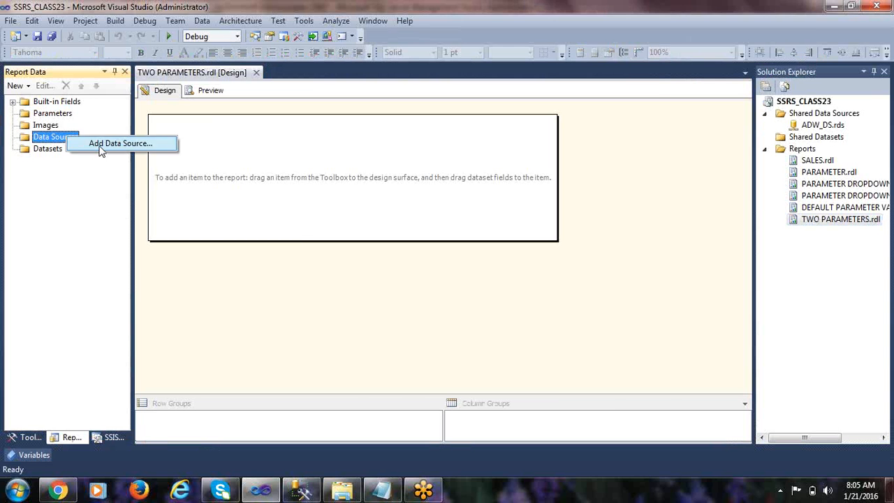
pyautogui.click(122, 140)
pyautogui.click(340, 289)
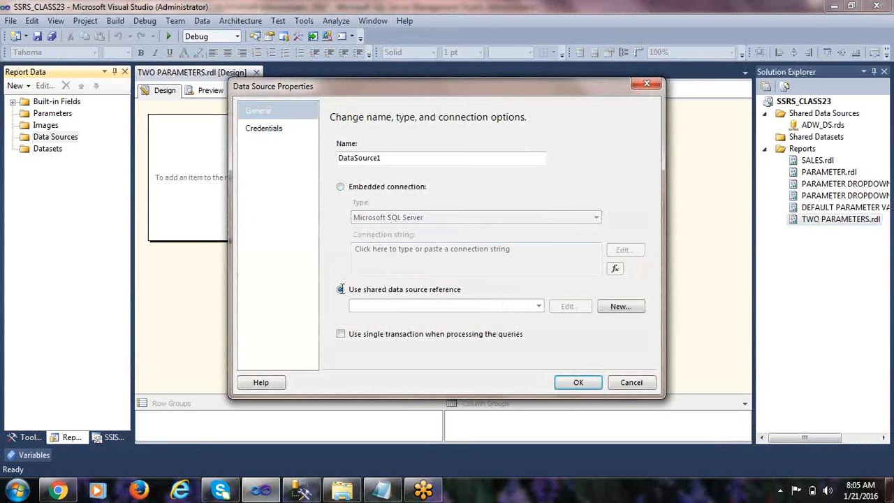
pyautogui.click(539, 310)
pyautogui.click(419, 316)
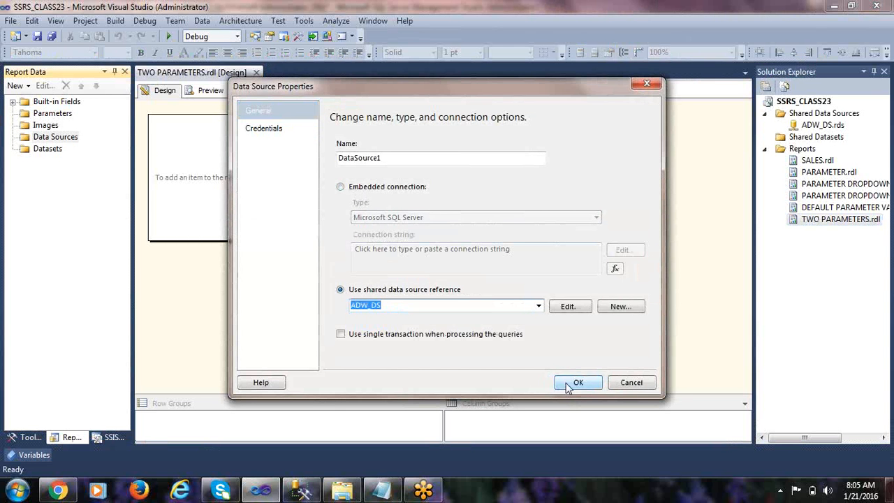
pyautogui.click(570, 383)
# Step: Start a new dataset embedded in the report, with DataSource1 as its data source
pyautogui.rightClick(45, 161)
pyautogui.click(75, 172)
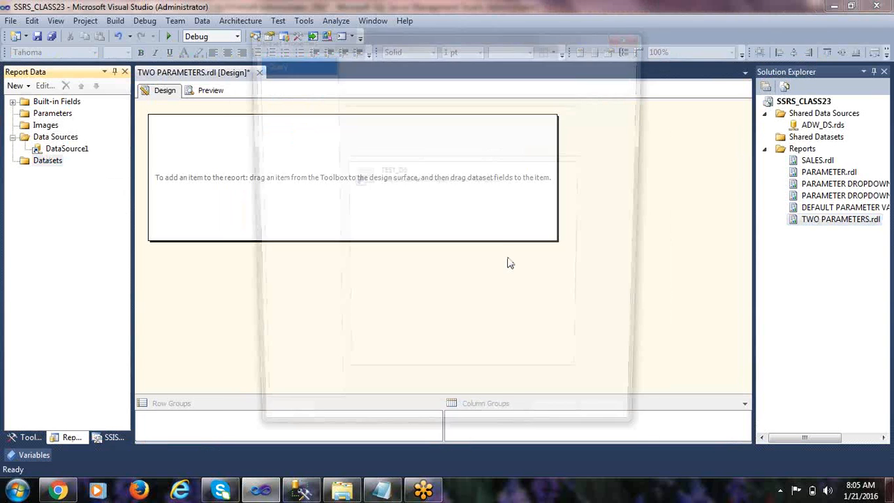
pyautogui.click(391, 146)
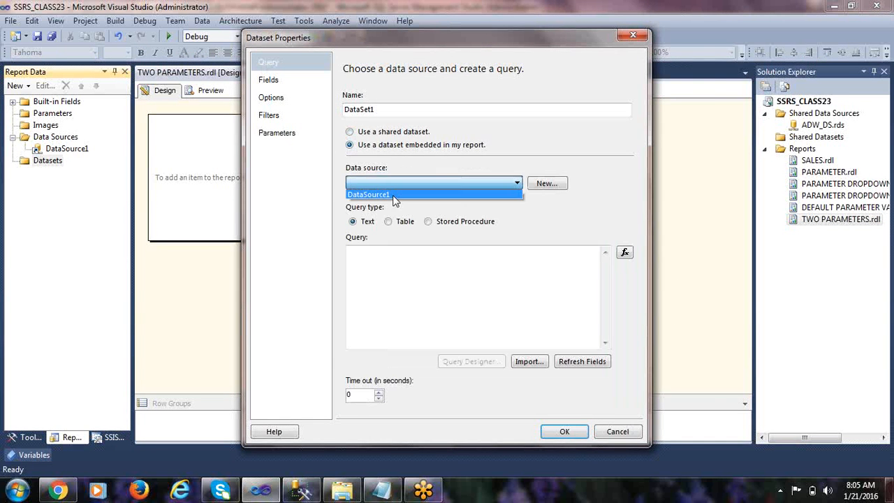
pyautogui.click(433, 314)
# Step: Open the dataset's Query Designer maximized in text editing mode and enlarge the query area to about half the window
pyautogui.click(470, 361)
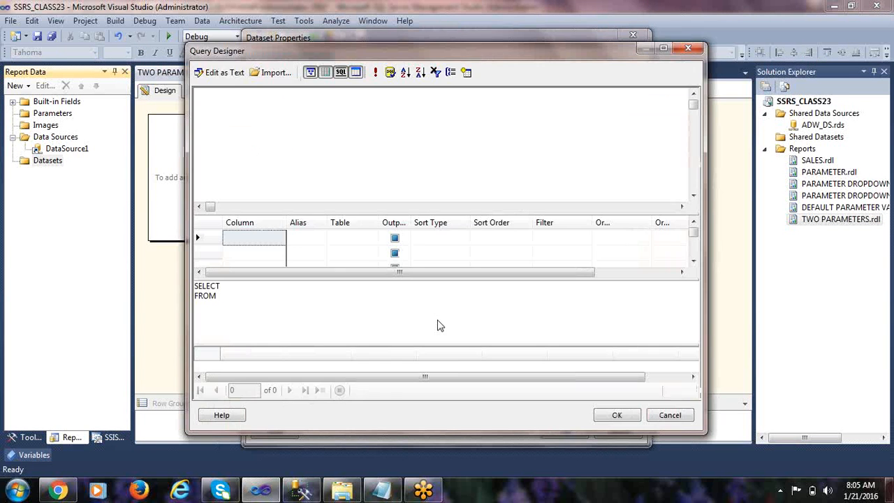
pyautogui.click(233, 75)
pyautogui.doubleClick(282, 53)
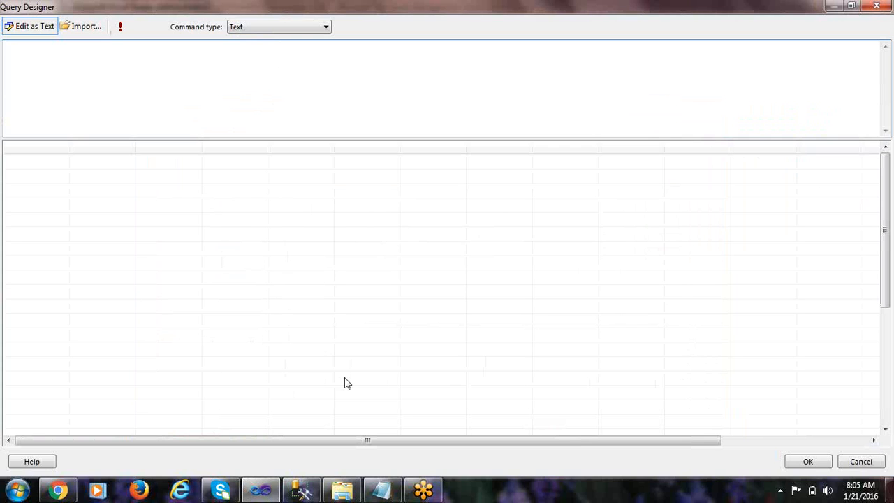
pyautogui.moveTo(273, 137); pyautogui.dragTo(272, 301)
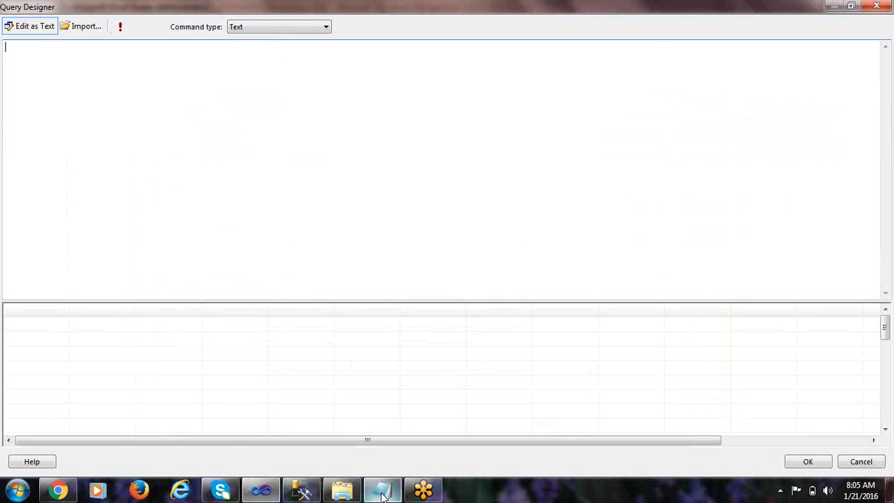
pyautogui.click(302, 491)
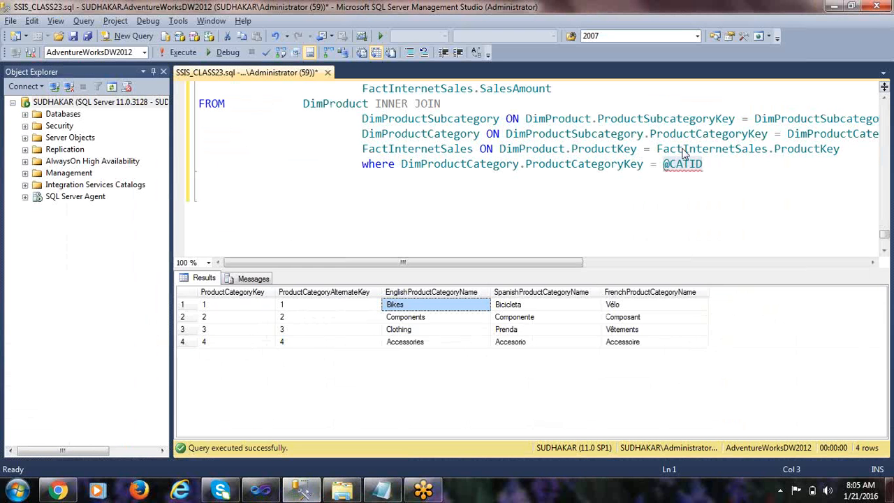
pyautogui.moveTo(705, 179); pyautogui.dragTo(732, 165)
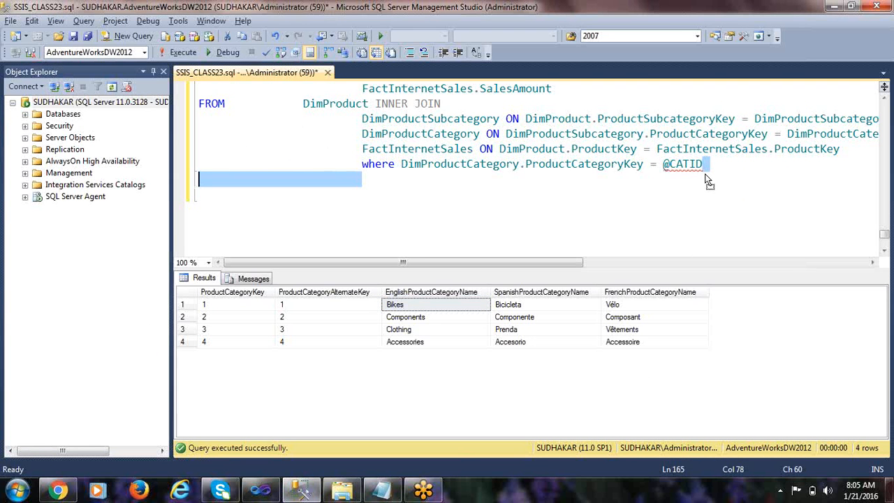
pyautogui.click(726, 165)
pyautogui.scroll(1, 720, 182)
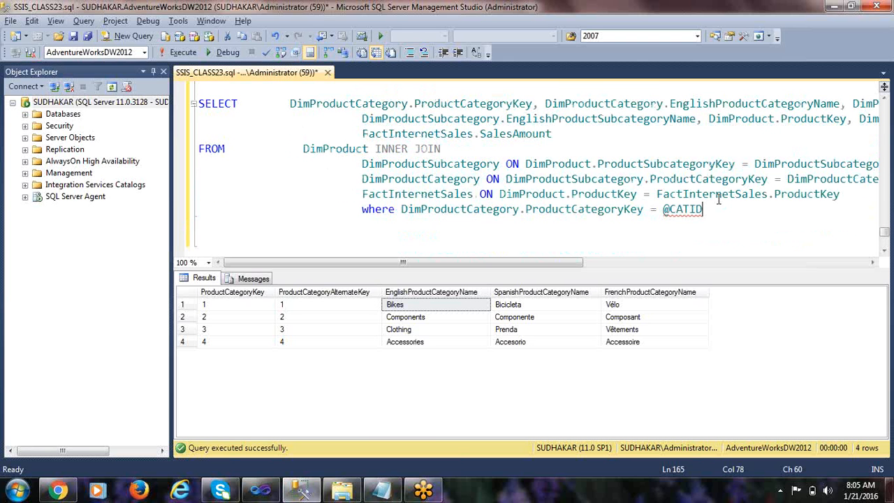
pyautogui.moveTo(672, 214)
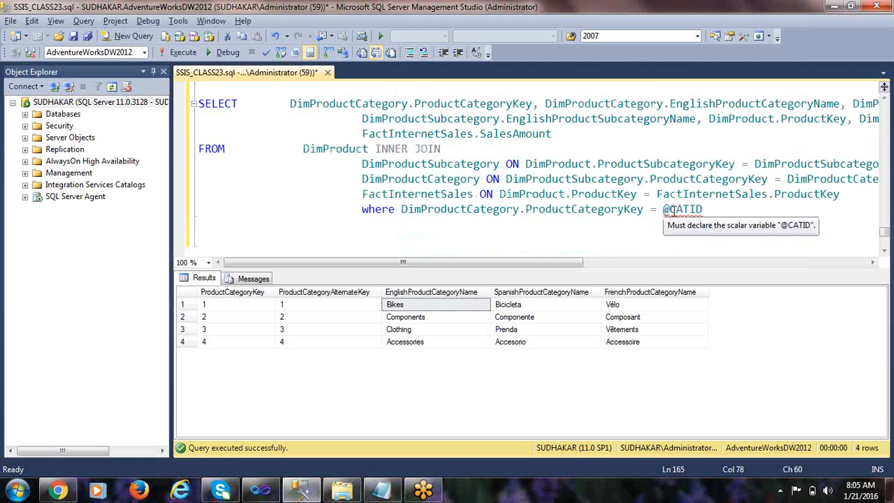
pyautogui.write('AND')
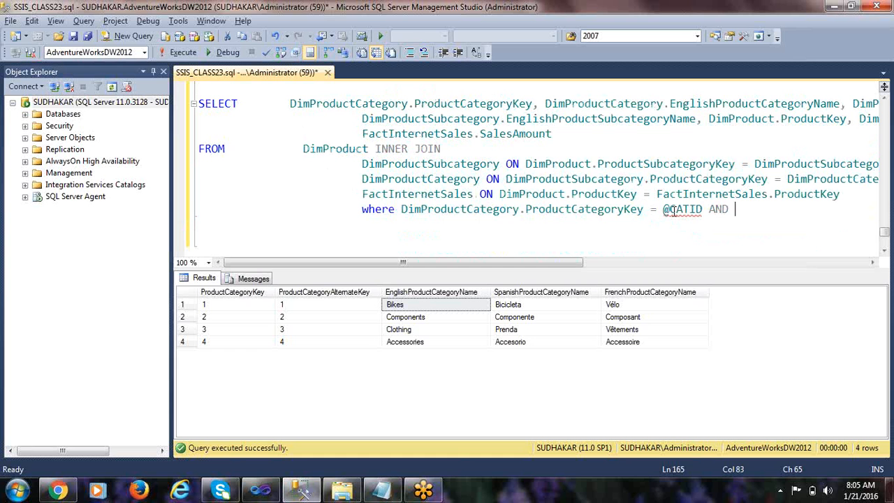
pyautogui.moveTo(562, 262); pyautogui.dragTo(715, 262)
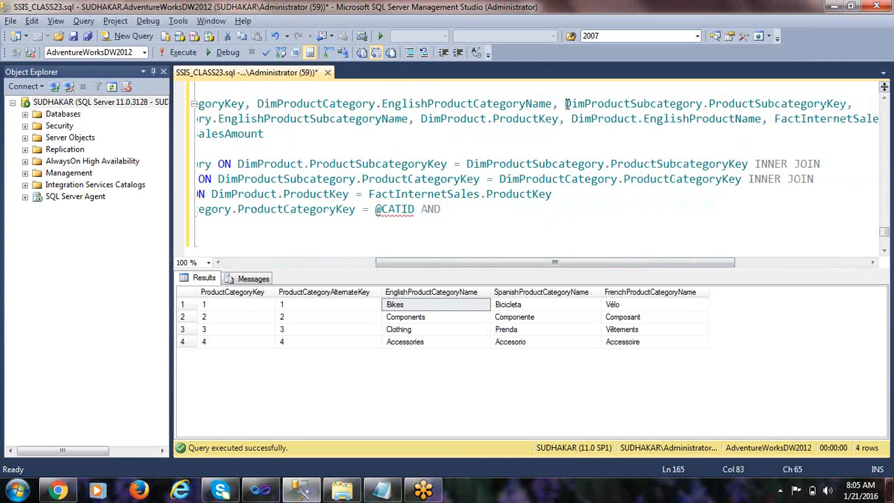
pyautogui.moveTo(565, 103); pyautogui.dragTo(848, 102)
pyautogui.hotkey('ctrl', 'c')
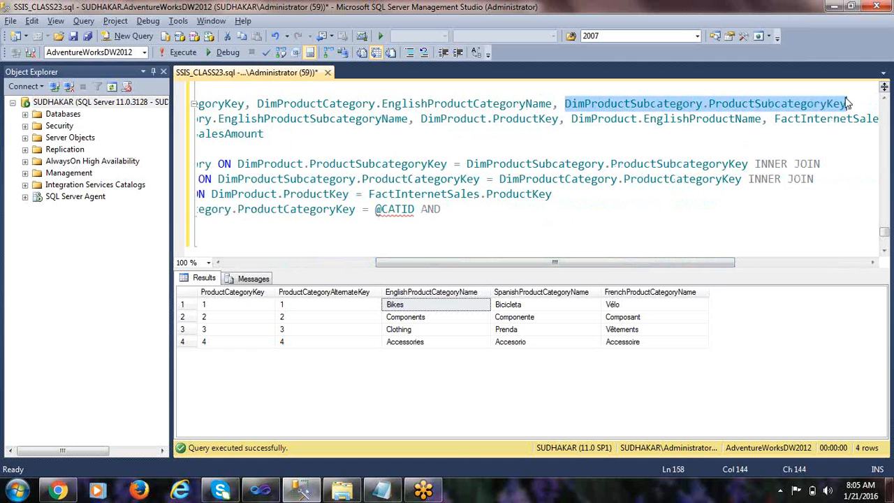
pyautogui.click(498, 209)
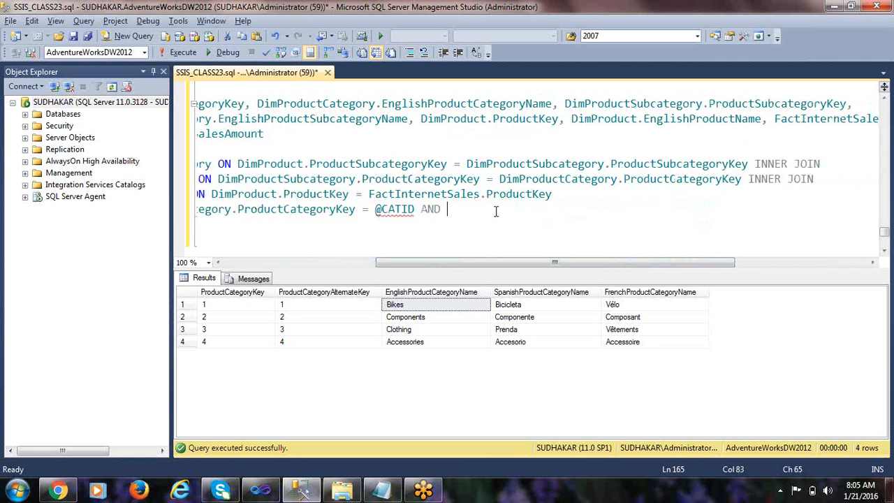
pyautogui.hotkey('ctrl', 'v')
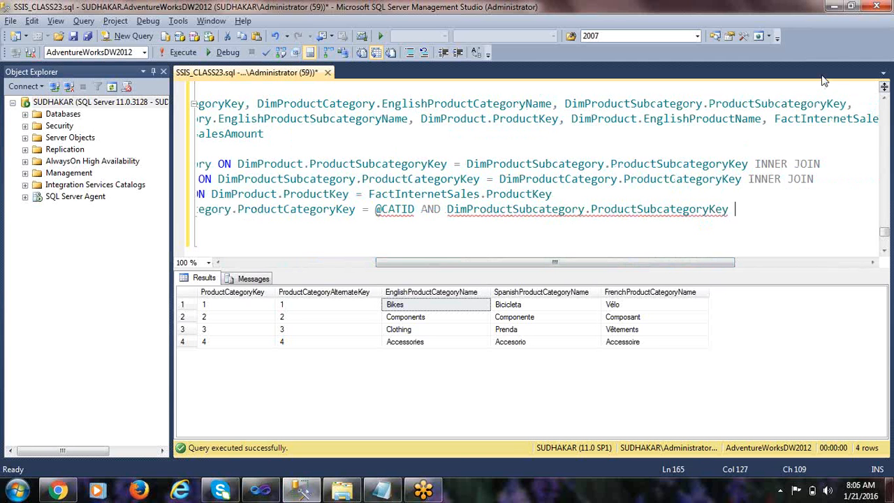
pyautogui.write('= @CA')
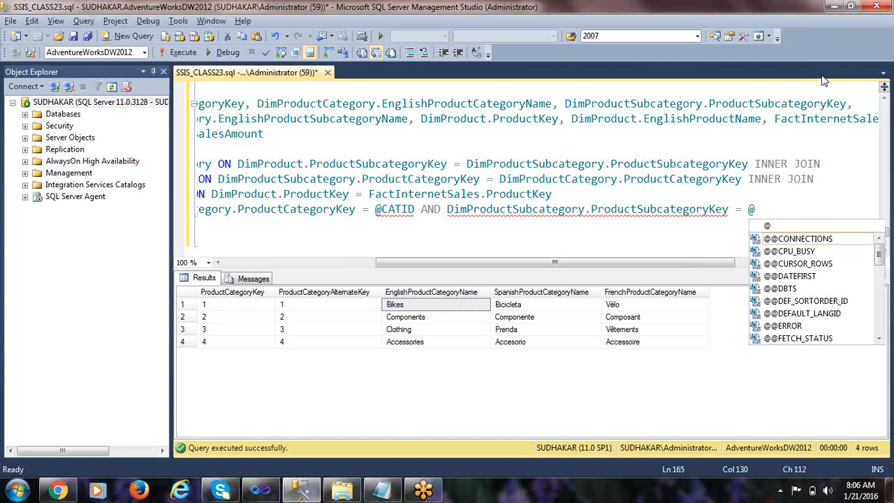
pyautogui.write('T')
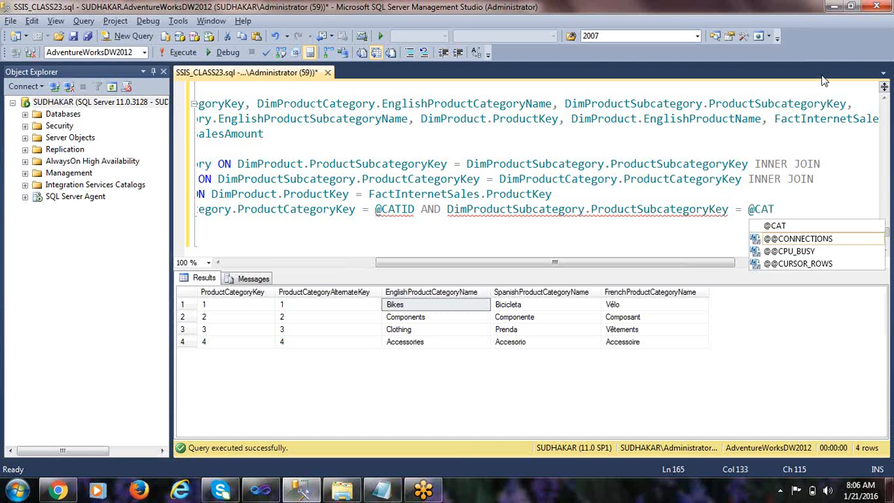
pyautogui.press('BackSpace')
pyautogui.press('BackSpace')
pyautogui.press('BackSpace')
pyautogui.write('SUBCAT')
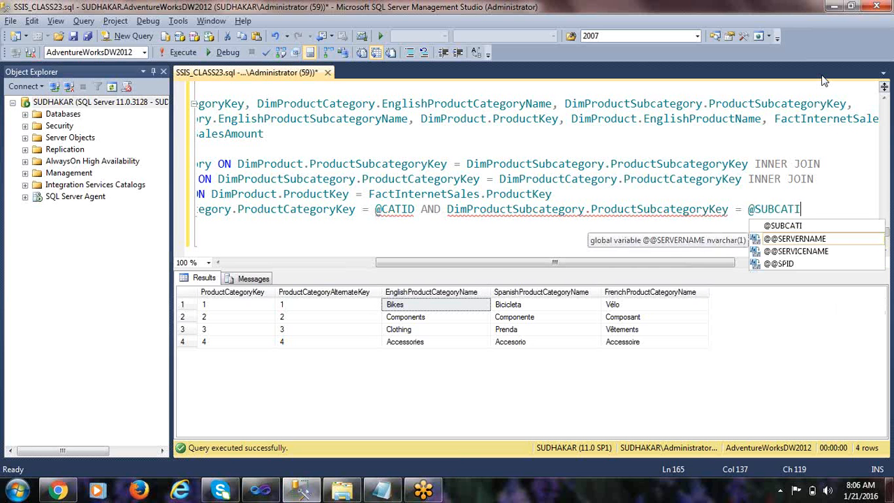
pyautogui.write('ID')
# Step: Copy the product sales query in SQL Server Management Studio from SELECT through the FactInternetSales join, leaving out the WHERE clause
pyautogui.scroll(1, 736, 217)
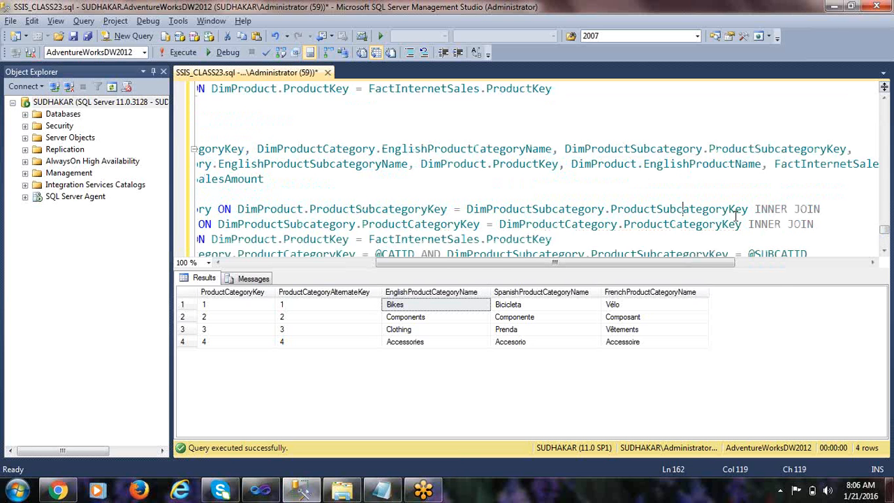
pyautogui.scroll(-1, 724, 195)
pyautogui.hotkey('alt', 'Tab')
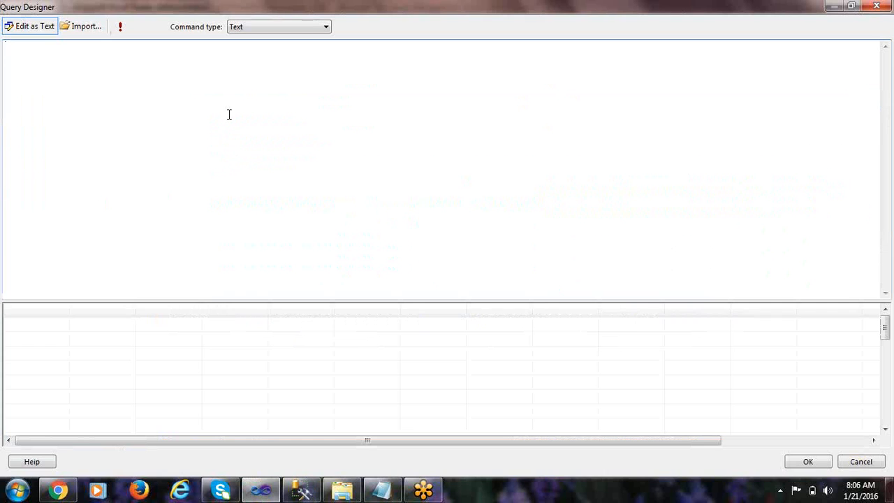
pyautogui.hotkey('alt', 'Tab')
pyautogui.moveTo(490, 265); pyautogui.dragTo(334, 263)
pyautogui.click(500, 151)
pyautogui.scroll(2, 565, 215)
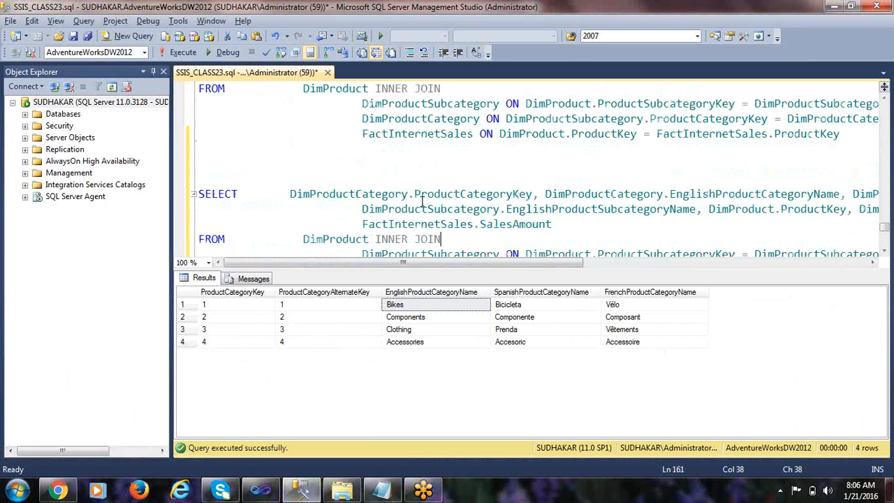
pyautogui.scroll(-3, 427, 201)
pyautogui.scroll(1, 489, 215)
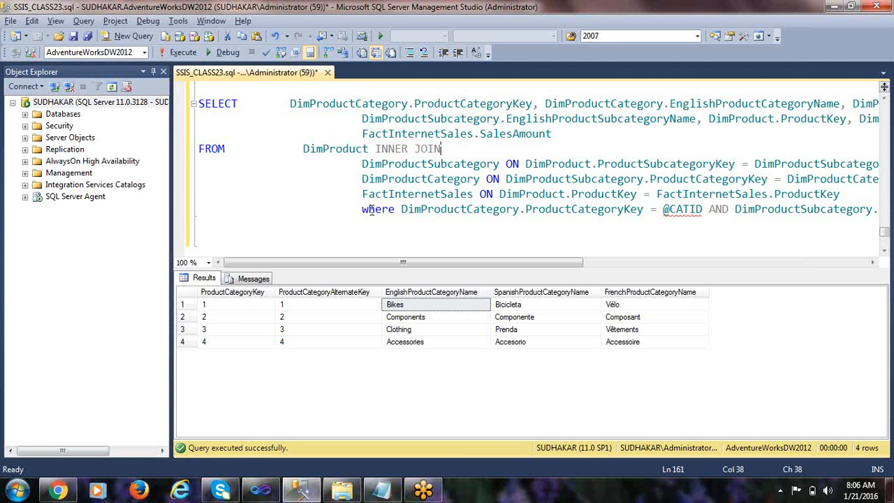
pyautogui.moveTo(851, 196); pyautogui.dragTo(180, 115)
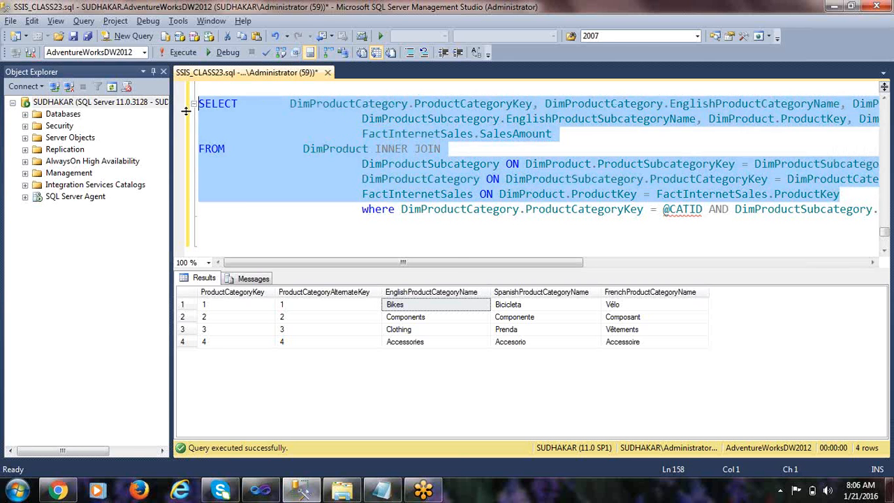
# Step: Switch to the report's Query Designer, paste the copied product sales query into the query area and run it
pyautogui.hotkey('alt', 'Tab')
pyautogui.write('SELECT        DimProductCategory.ProductCategoryKey, DimProductCategory.EnglishProductCategoryName, DimProductSubcategory.ProductSubcategoryKey,                           DimProductSubcategory.EnglishProductSubcategoryName, DimProduct.ProductKey, DimProduct.EnglishProductName, FactInternetSales.OrderQuantity,                           FactInternetSales.SalesAmount FROM            DimProduct INNER JOIN                          DimProductSubcategory ON DimProduct.ProductSubcategoryKey = DimProductSubcategory.ProductSubcategoryKey INNER JOIN                          DimProductCategory ON DimProductSubcategory.ProductCategoryKey = DimProductCategory.ProductCategoryKey INNER JOIN                          FactInternetSales ON DimProduct.ProductKey = FactInternetSales.ProductKey')
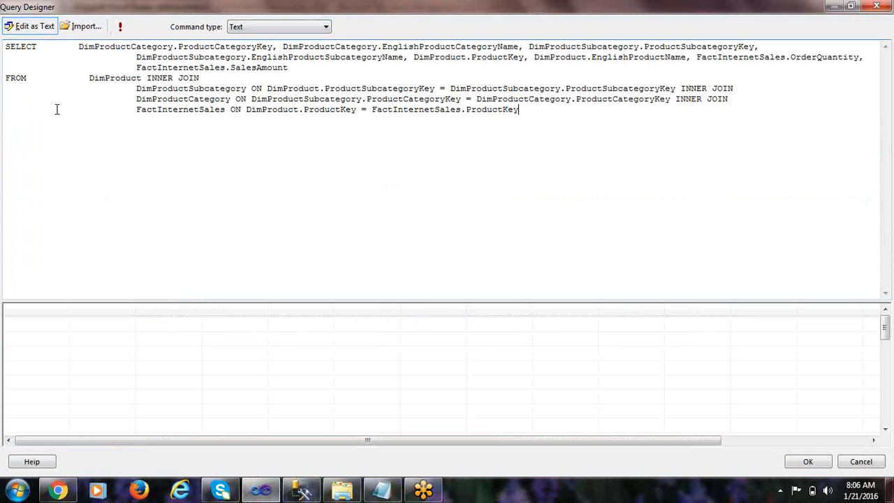
pyautogui.click(120, 27)
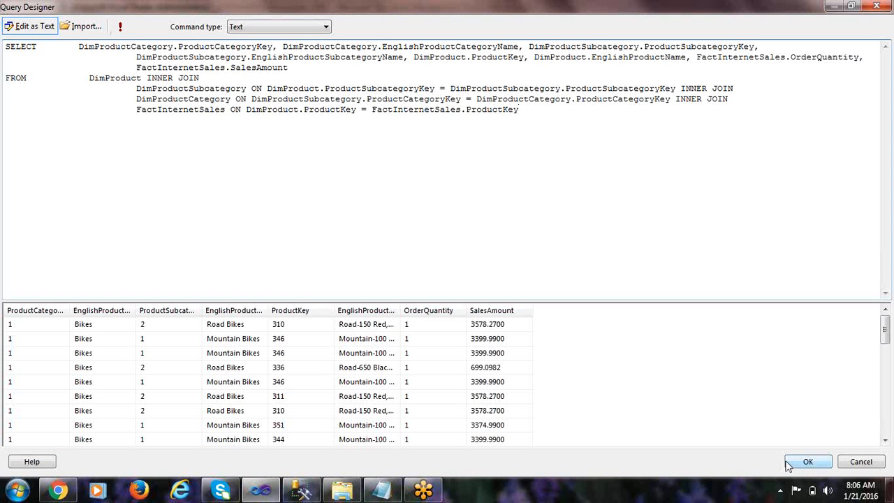
# Step: Change the Query Designer to graphical mode and move the DimProductSubcategory and DimProductCategory tables out beside DimProduct in the diagram
pyautogui.click(30, 27)
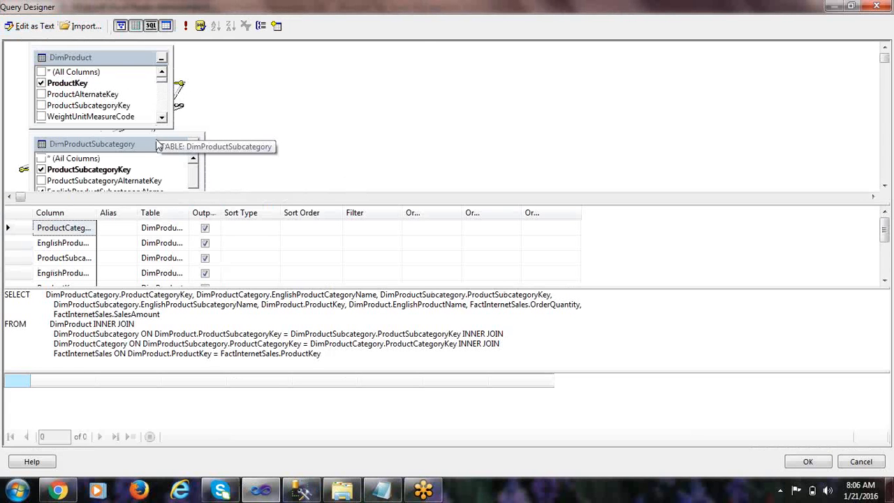
pyautogui.moveTo(157, 144); pyautogui.dragTo(376, 56)
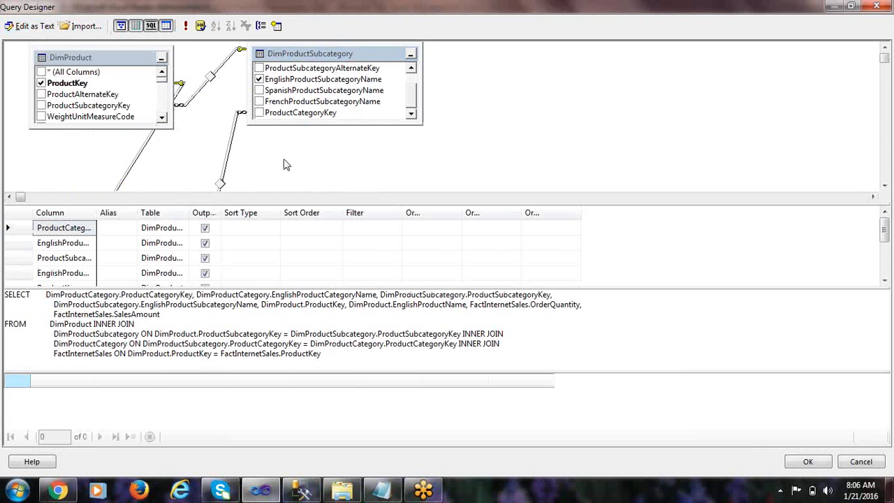
pyautogui.scroll(-3, 265, 157)
pyautogui.scroll(2, 116, 114)
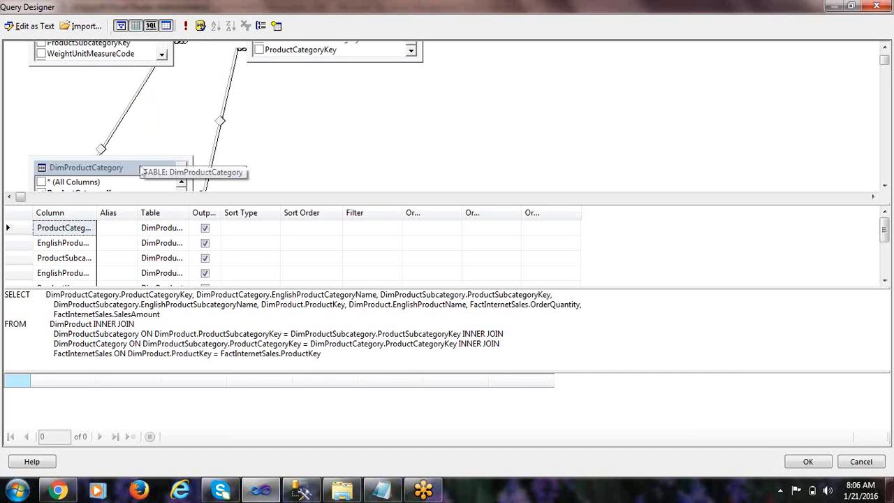
pyautogui.moveTo(142, 171); pyautogui.dragTo(656, 43)
# Step: Move the FactInternetSales table up in the diagram to just below DimProduct
pyautogui.scroll(-3, 211, 135)
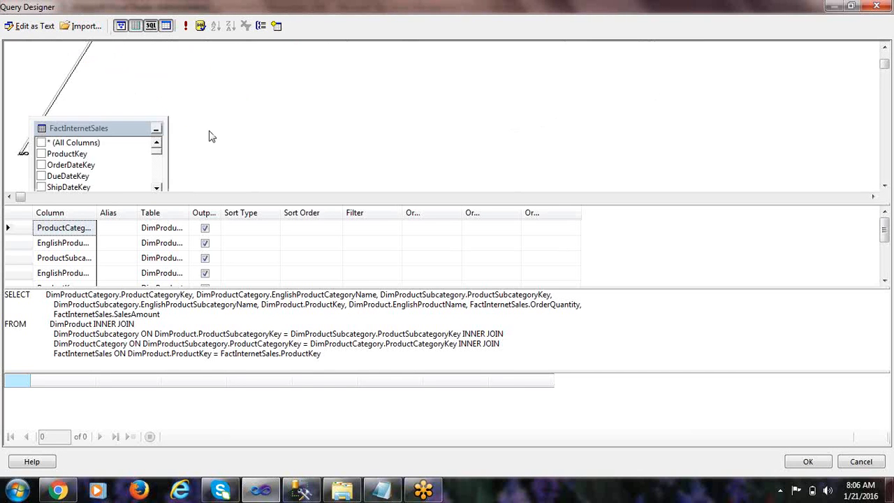
pyautogui.moveTo(153, 135); pyautogui.dragTo(528, 58)
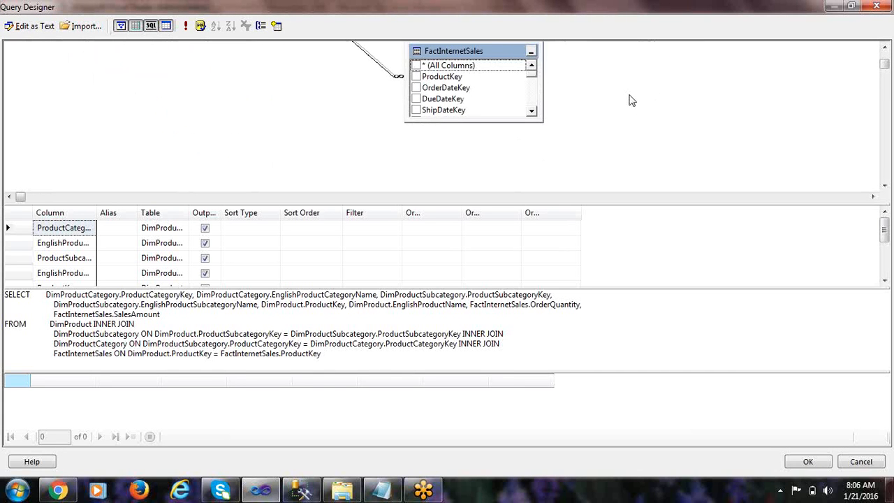
pyautogui.scroll(3, 663, 115)
pyautogui.scroll(-2, 605, 138)
pyautogui.moveTo(489, 111); pyautogui.dragTo(341, 72)
pyautogui.scroll(3, 565, 126)
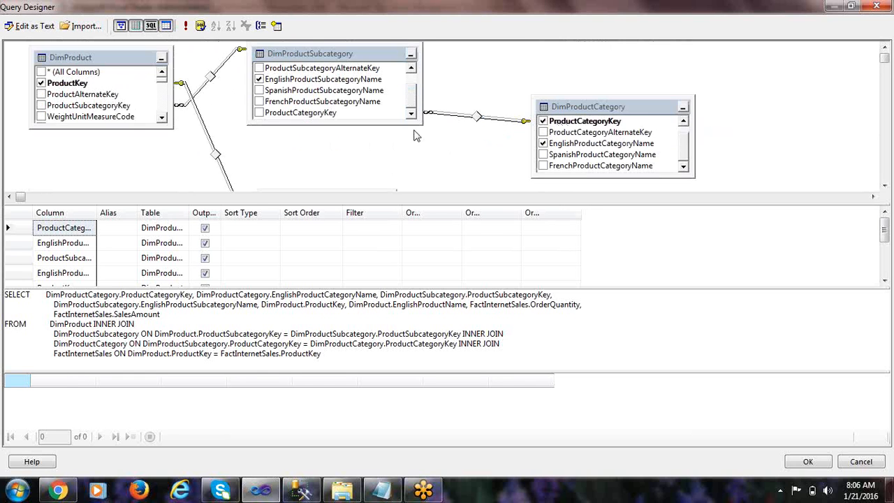
pyautogui.scroll(-3, 419, 134)
pyautogui.scroll(2, 389, 105)
pyautogui.moveTo(311, 133); pyautogui.dragTo(11, 84)
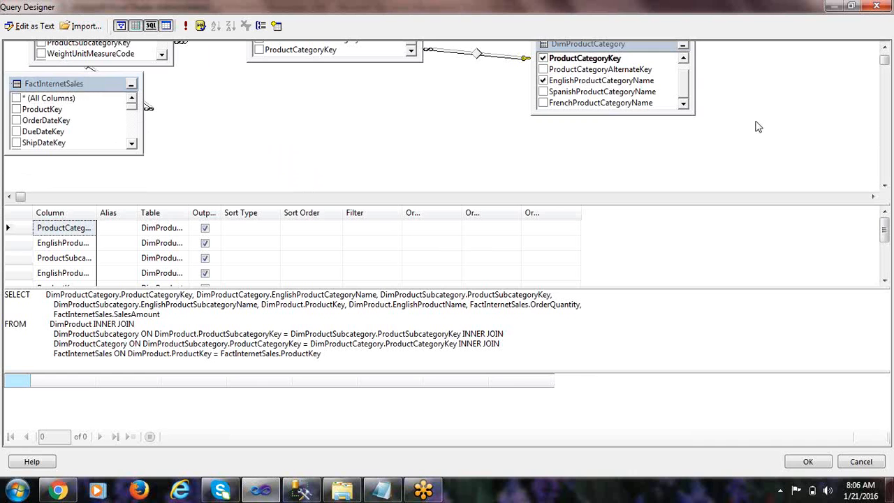
# Step: Arrange the diagram tables in one row ordered FactInternetSales, DimProduct, DimProductSubcategory, DimProductCategory
pyautogui.scroll(3, 757, 126)
pyautogui.moveTo(593, 112); pyautogui.dragTo(734, 85)
pyautogui.moveTo(269, 60); pyautogui.dragTo(510, 85)
pyautogui.moveTo(114, 62); pyautogui.dragTo(408, 86)
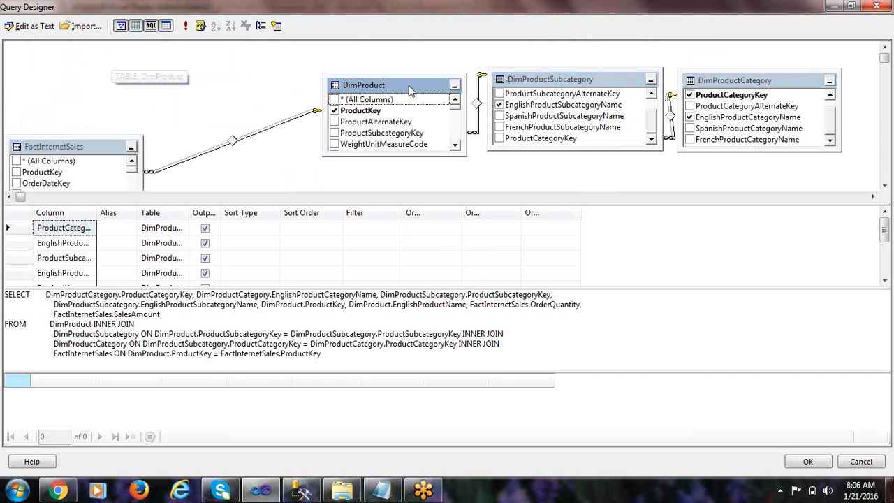
pyautogui.moveTo(91, 143); pyautogui.dragTo(232, 79)
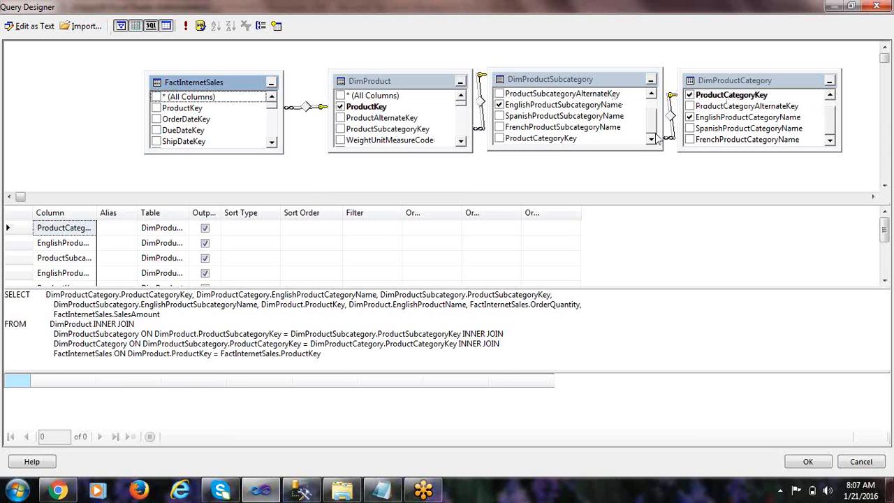
pyautogui.moveTo(348, 355); pyautogui.dragTo(7, 283)
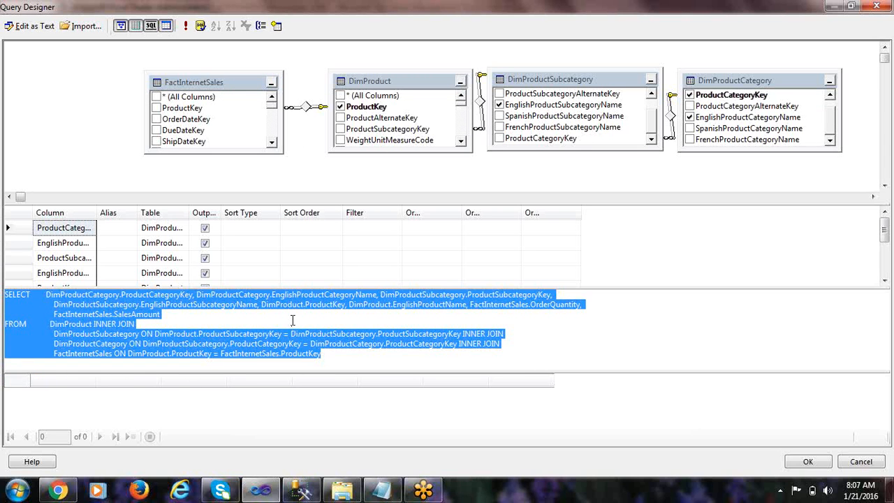
pyautogui.click(328, 353)
pyautogui.hotkey('alt', 'Tab')
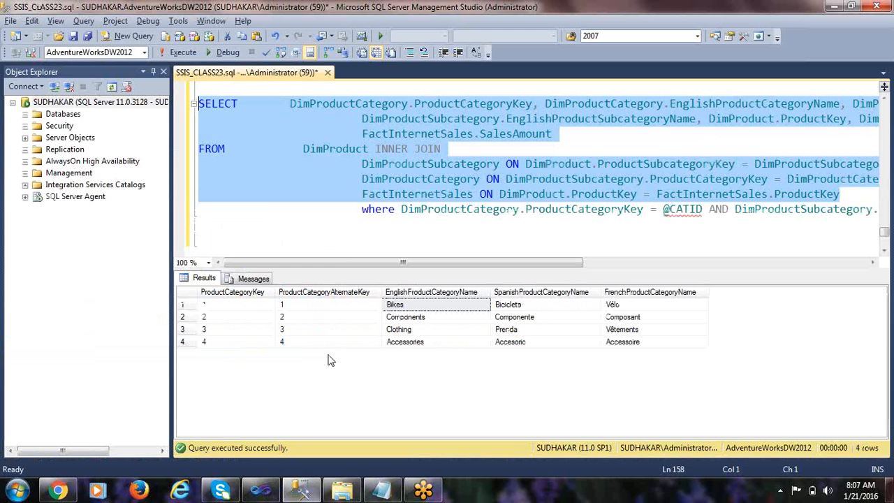
pyautogui.click(365, 210)
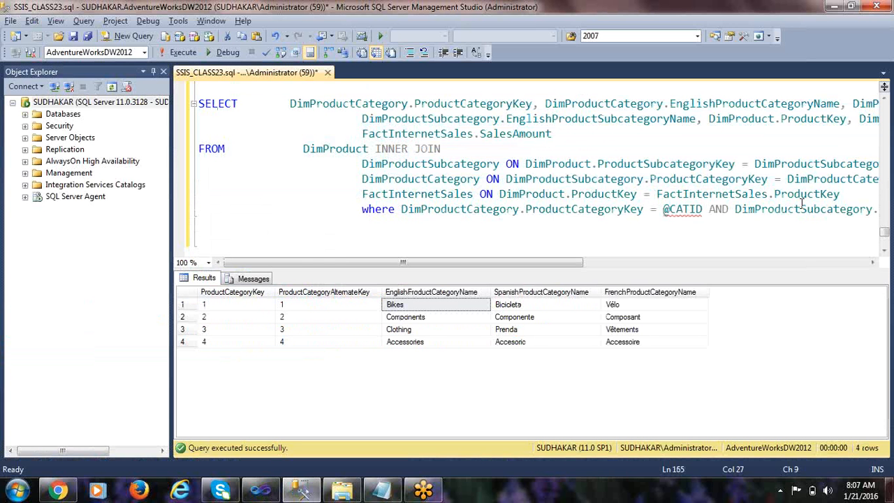
pyautogui.doubleClick(684, 210)
pyautogui.moveTo(551, 262); pyautogui.dragTo(761, 263)
pyautogui.doubleClick(683, 210)
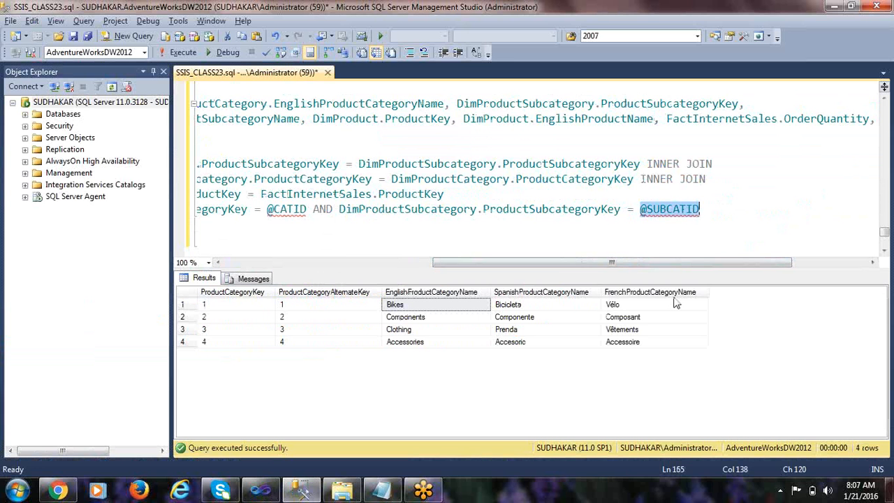
pyautogui.moveTo(594, 262); pyautogui.dragTo(384, 260)
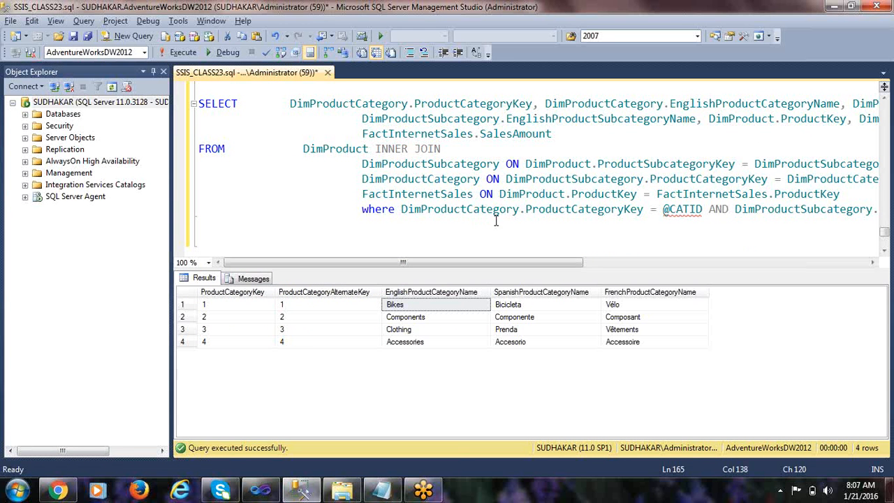
pyautogui.hotkey('ctrl', 'shift', 'q')
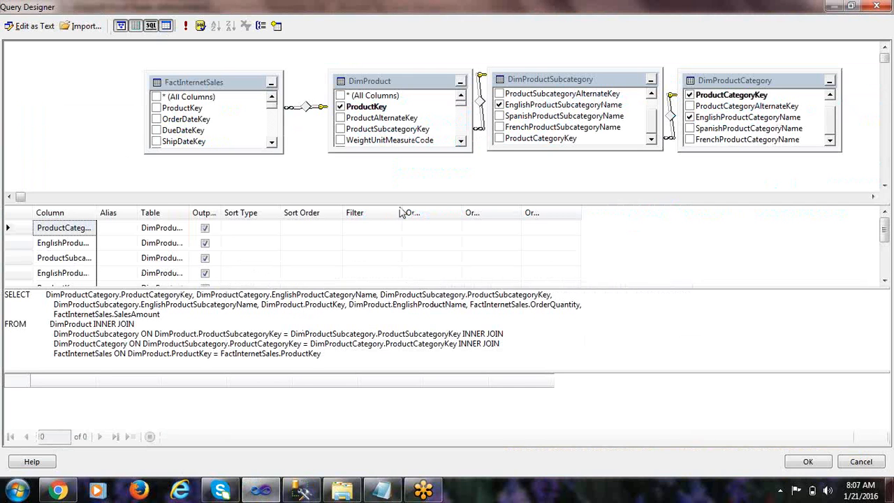
pyautogui.click(357, 231)
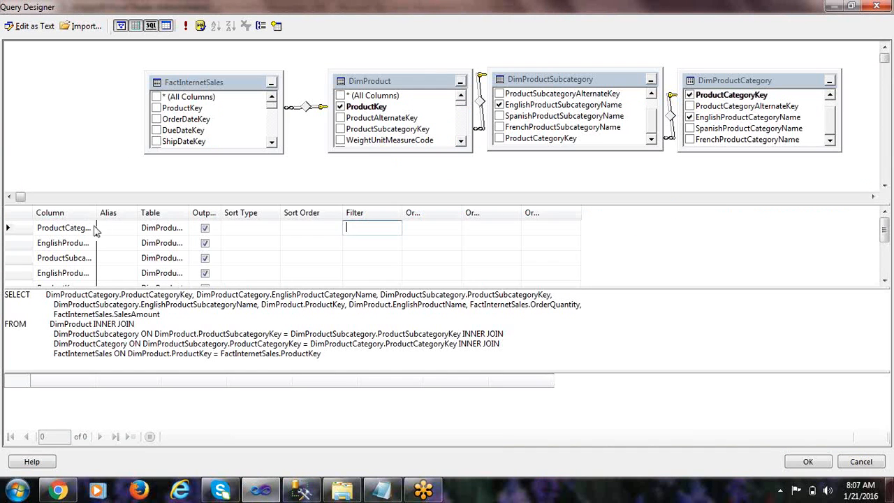
pyautogui.moveTo(96, 213); pyautogui.dragTo(169, 214)
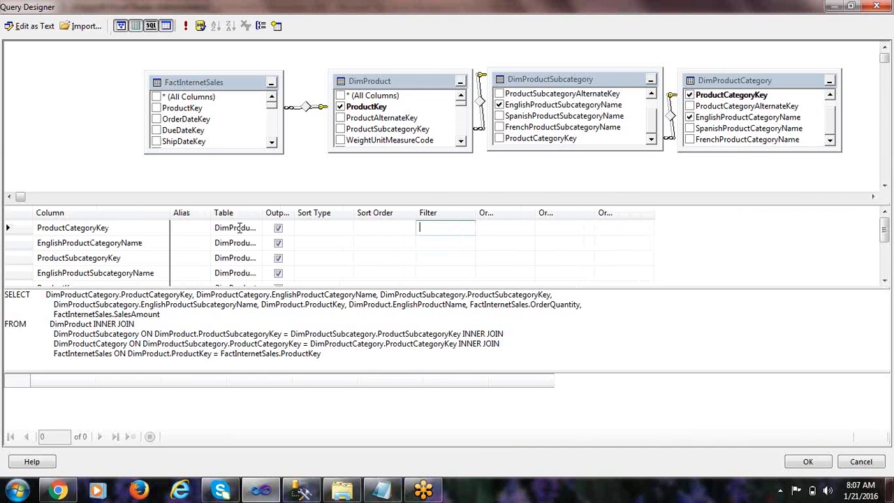
pyautogui.write('@CATID')
pyautogui.click(121, 258)
pyautogui.click(431, 259)
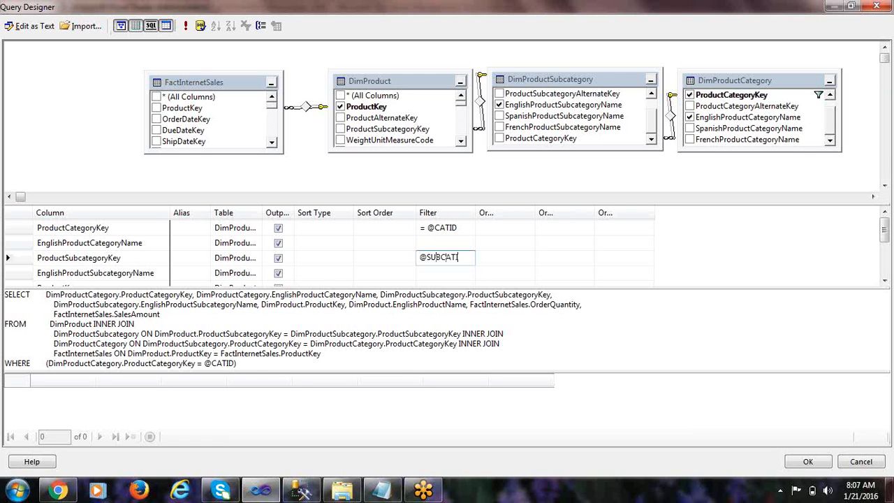
pyautogui.click(529, 271)
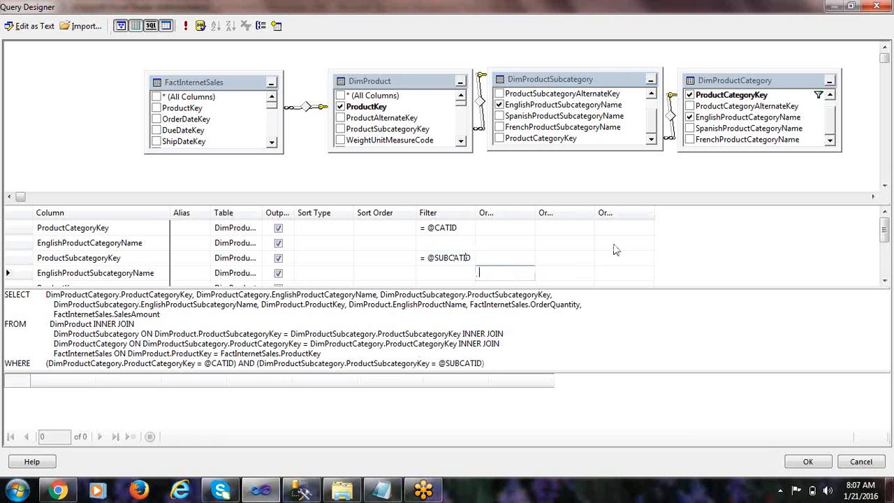
pyautogui.click(463, 273)
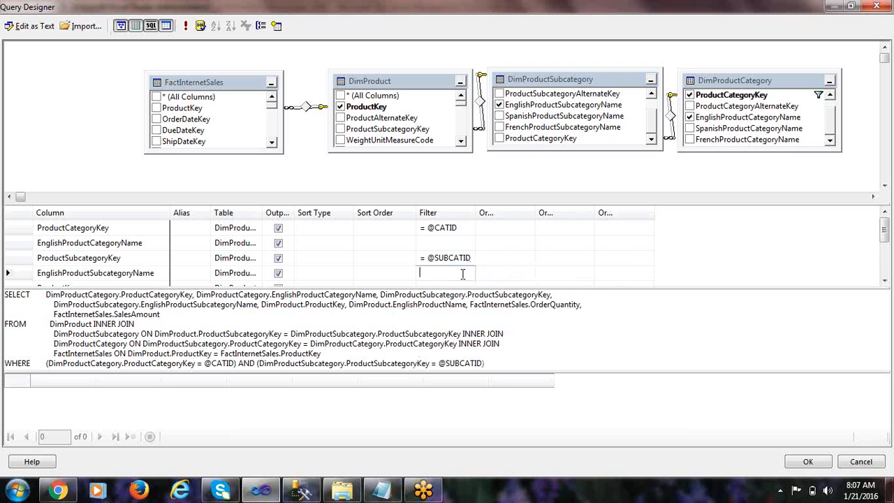
# Step: Review the generated WHERE clause in the SQL text and the sort order choices for ProductCategoryKey
pyautogui.click(441, 351)
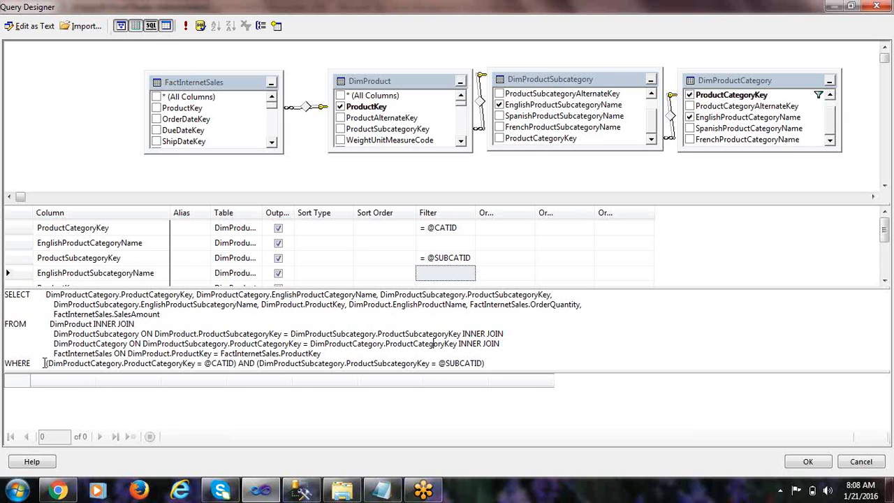
pyautogui.moveTo(514, 362); pyautogui.dragTo(3, 363)
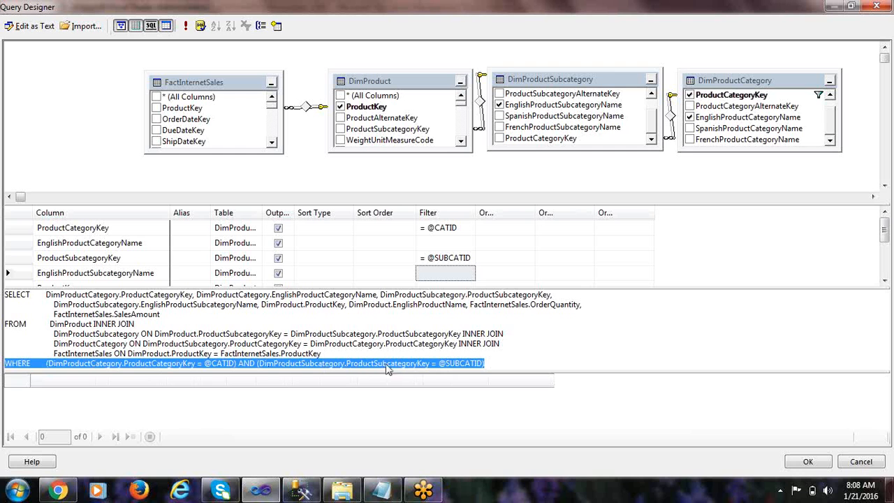
pyautogui.click(473, 355)
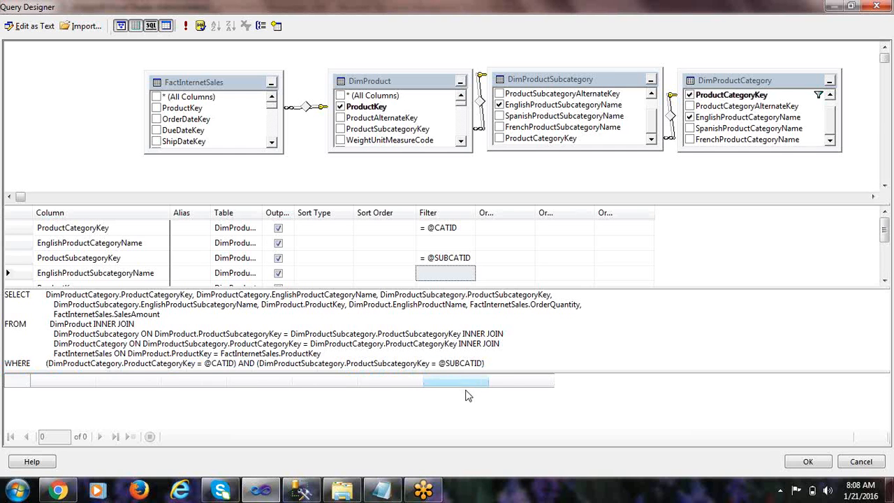
pyautogui.click(390, 227)
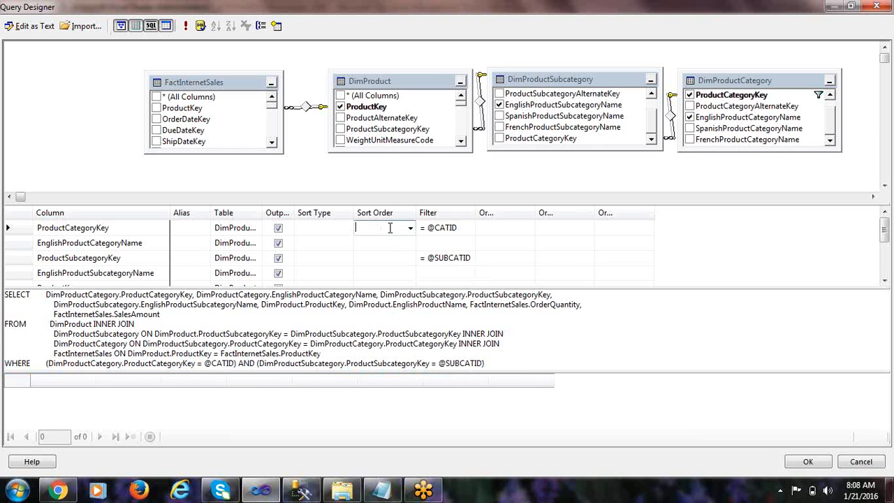
pyautogui.click(410, 228)
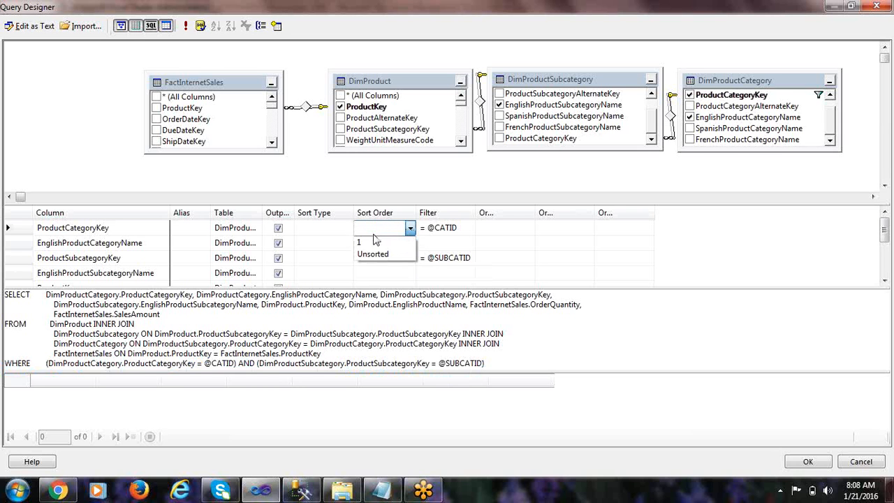
pyautogui.click(385, 228)
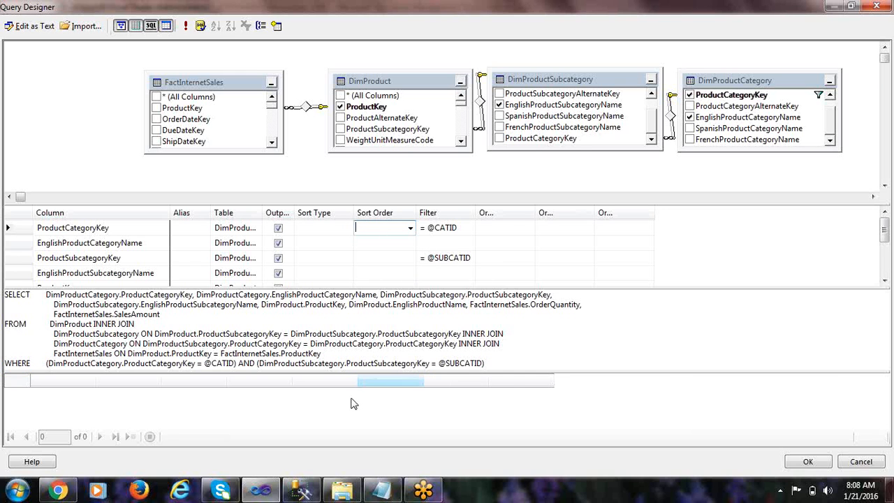
pyautogui.click(185, 25)
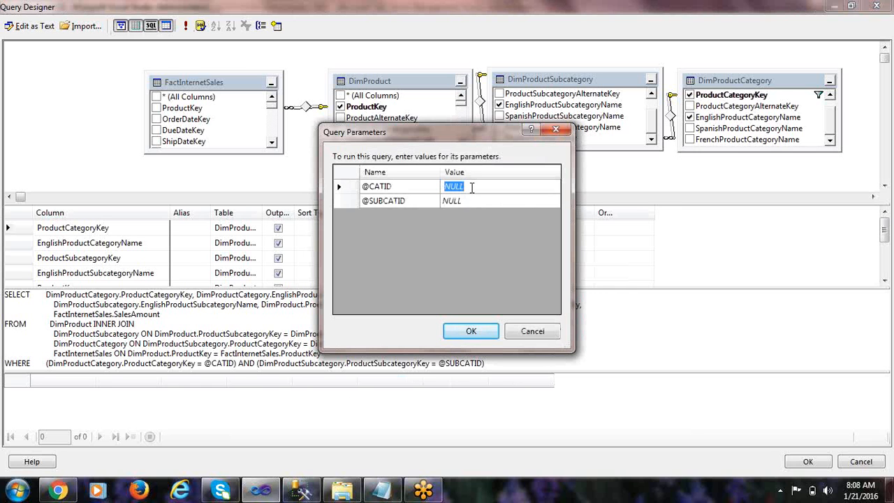
pyautogui.write('1')
pyautogui.write('2')
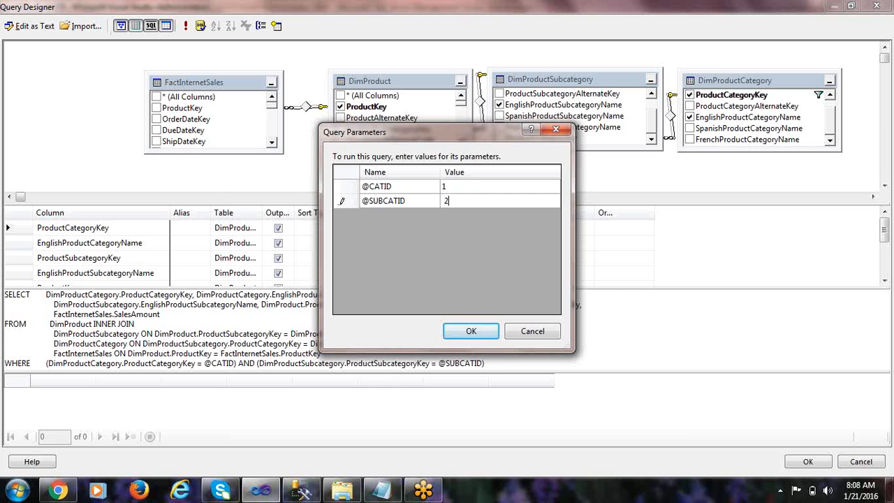
pyautogui.click(471, 332)
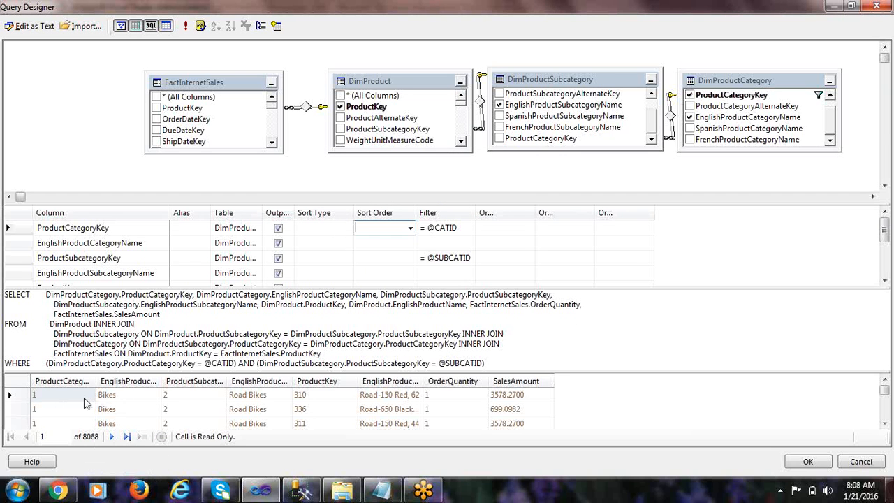
pyautogui.click(116, 400)
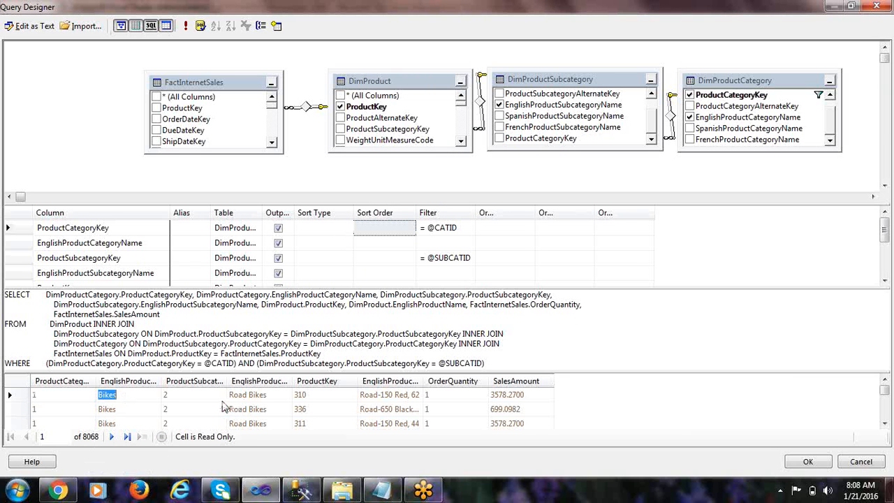
pyautogui.moveTo(228, 383); pyautogui.dragTo(314, 382)
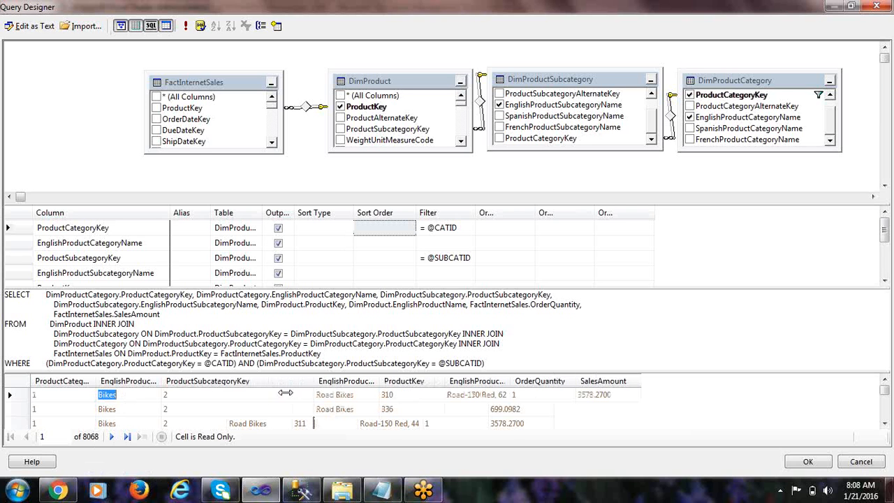
pyautogui.click(329, 396)
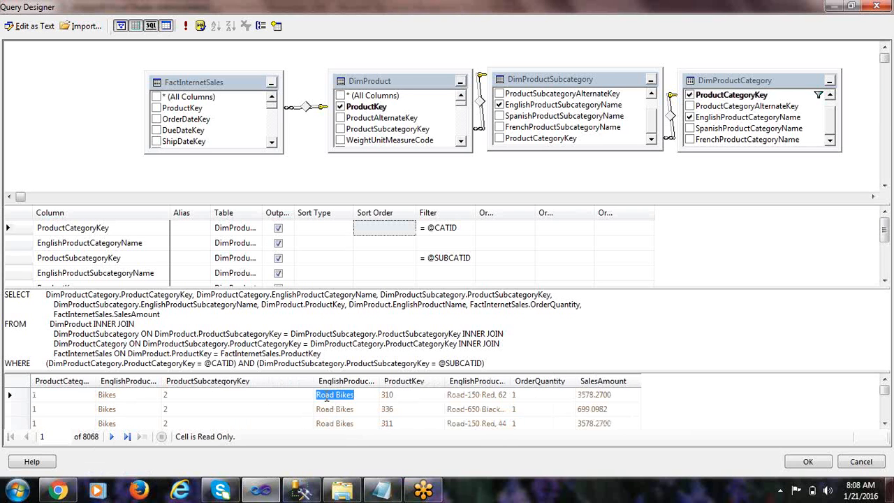
pyautogui.click(809, 462)
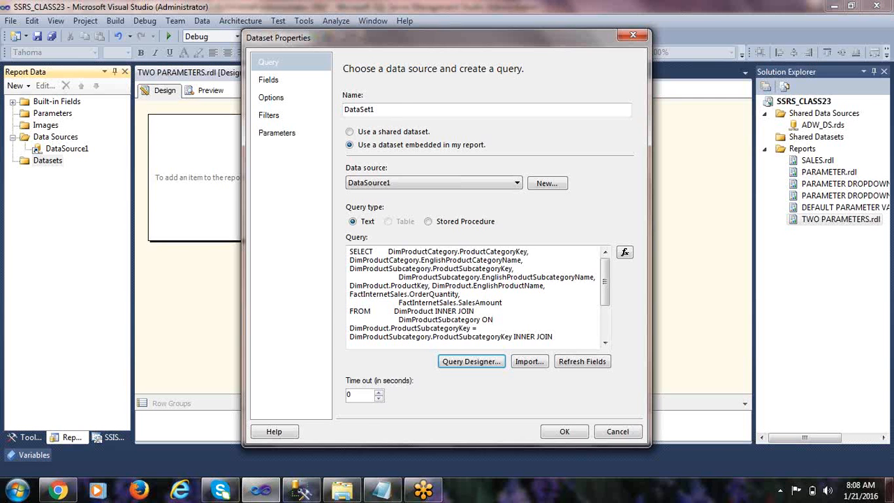
pyautogui.click(279, 134)
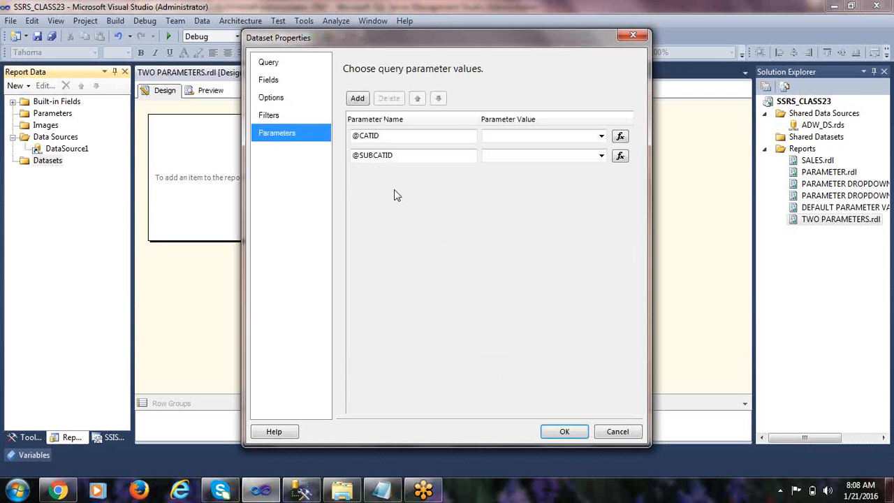
pyautogui.click(395, 139)
pyautogui.doubleClick(397, 139)
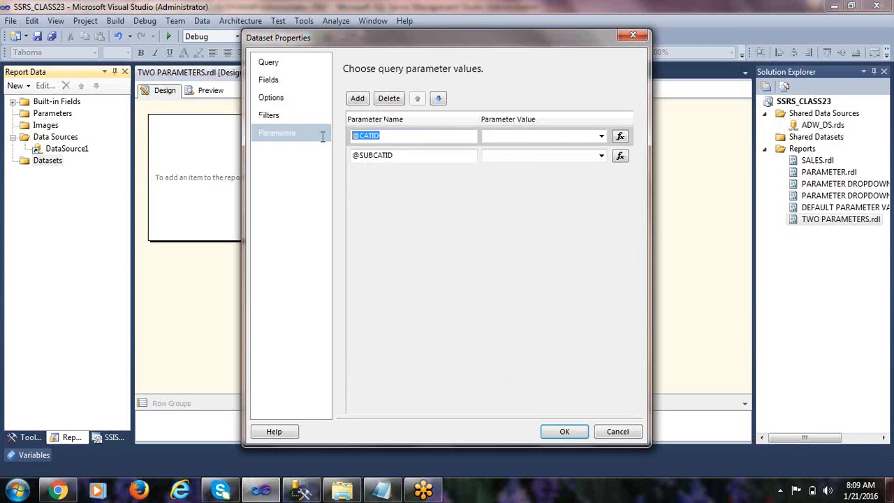
pyautogui.doubleClick(409, 155)
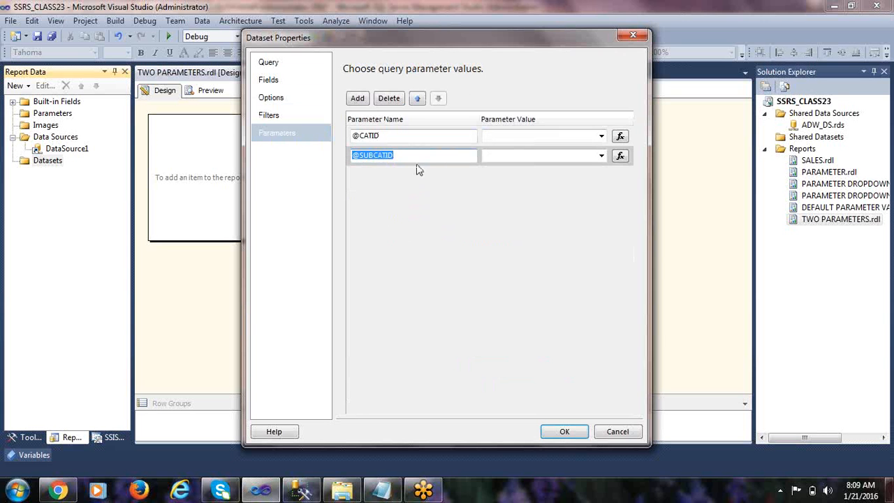
pyautogui.click(601, 137)
pyautogui.click(601, 156)
pyautogui.click(601, 157)
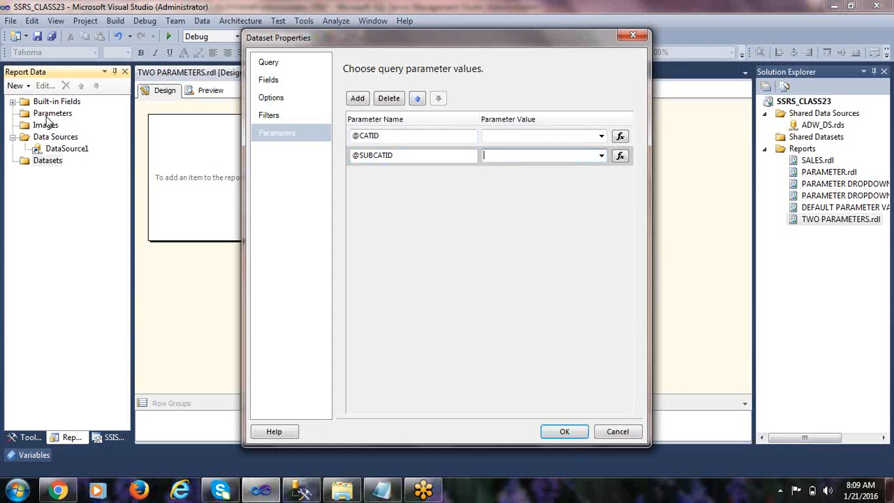
pyautogui.click(381, 137)
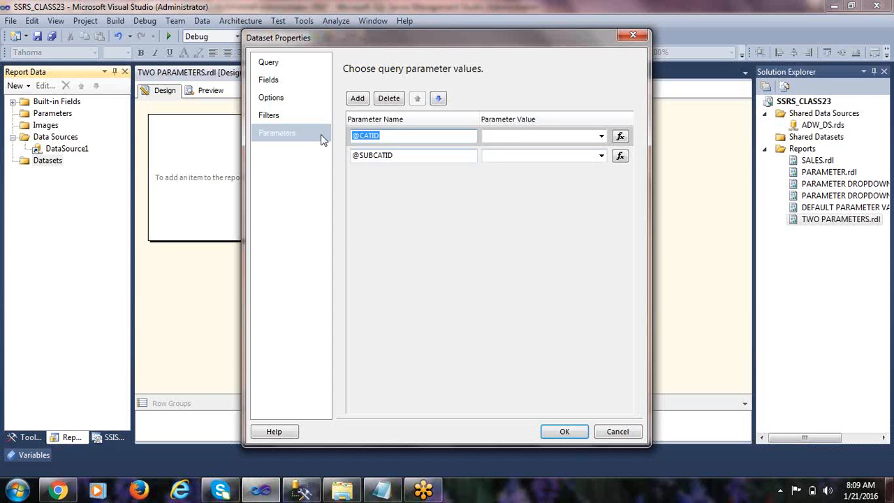
pyautogui.click(514, 137)
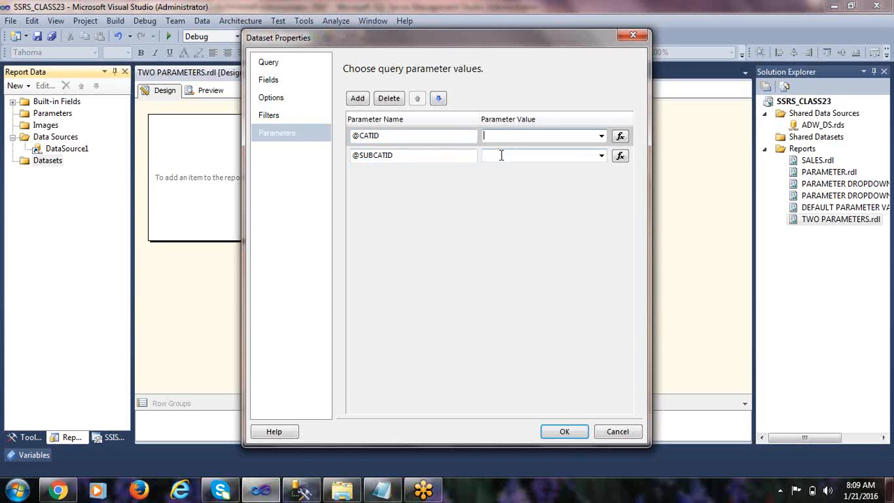
pyautogui.click(501, 156)
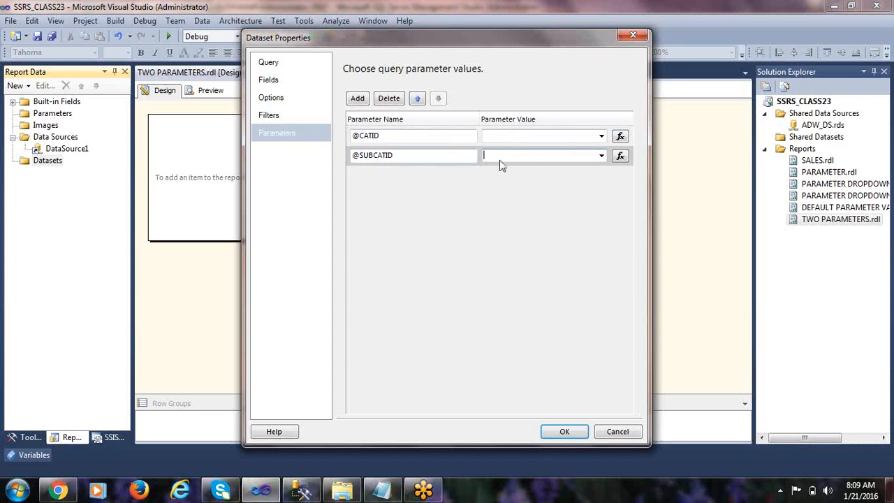
pyautogui.click(563, 431)
# Step: Set the CATID report parameter's data type to Integer and replace its prompt with text beginning with SELECT
pyautogui.click(13, 114)
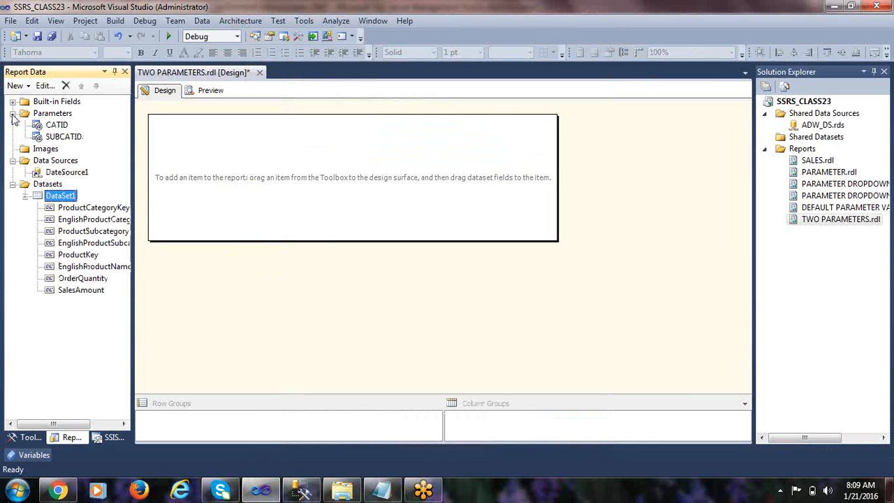
pyautogui.rightClick(61, 127)
pyautogui.click(428, 238)
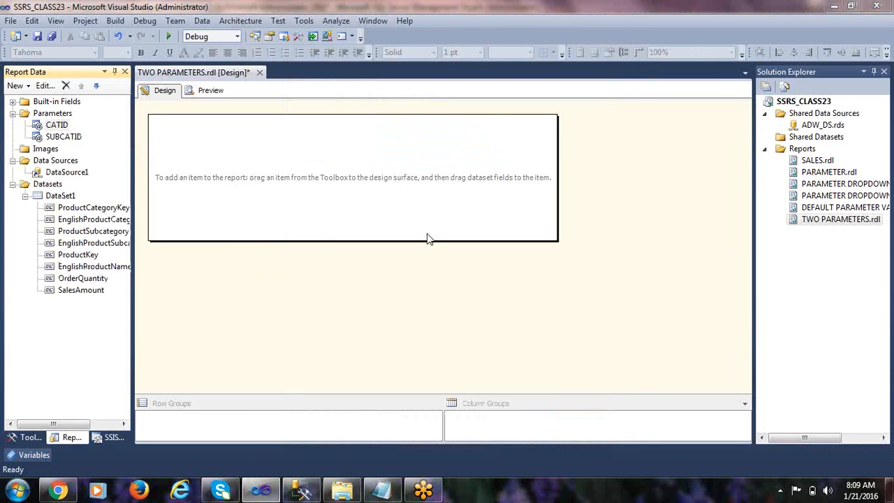
pyautogui.click(390, 230)
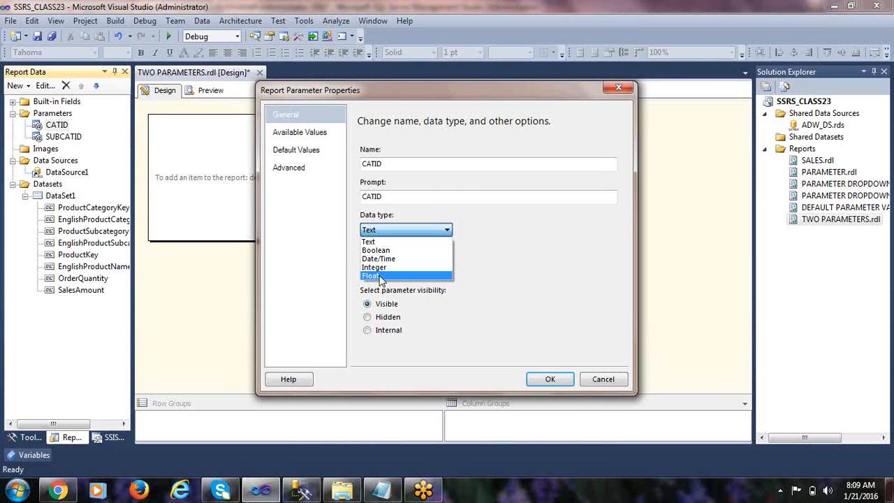
pyautogui.click(380, 268)
pyautogui.doubleClick(390, 197)
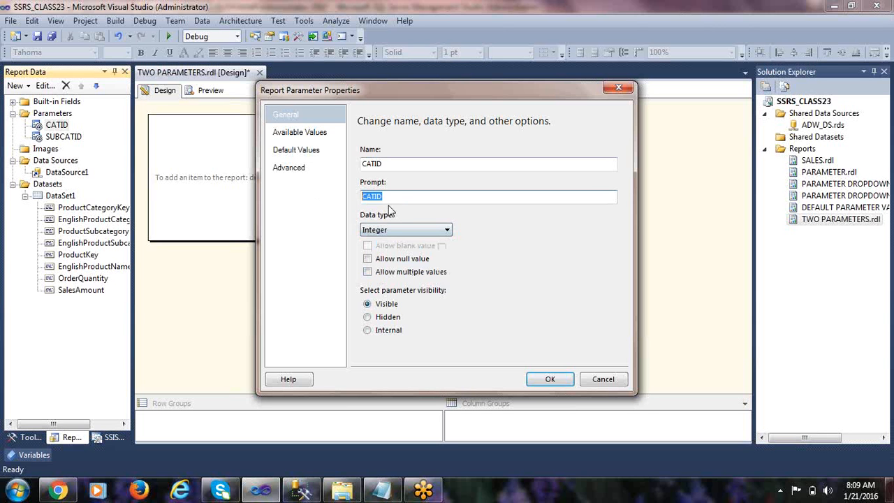
pyautogui.write('SELECT')
pyautogui.click(550, 380)
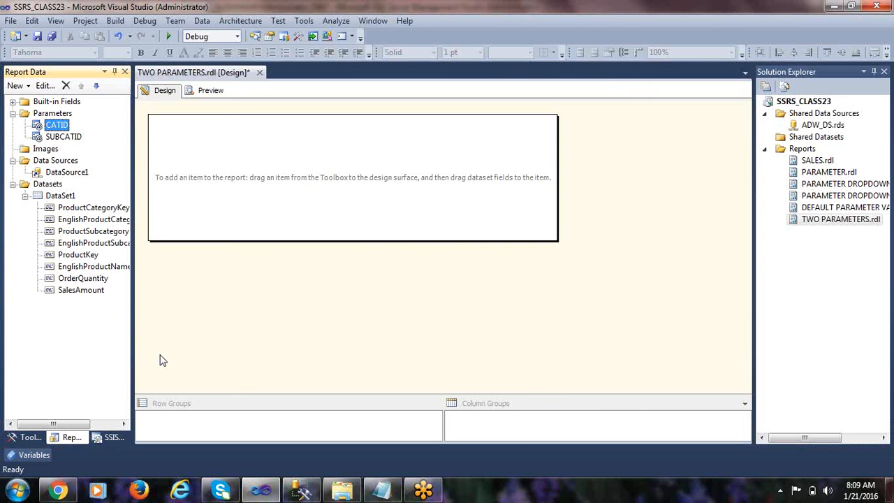
# Step: Set the SUBCATID report parameter's data type to Integer and its prompt to SELECT SUBCATEGORY
pyautogui.rightClick(67, 138)
pyautogui.click(98, 164)
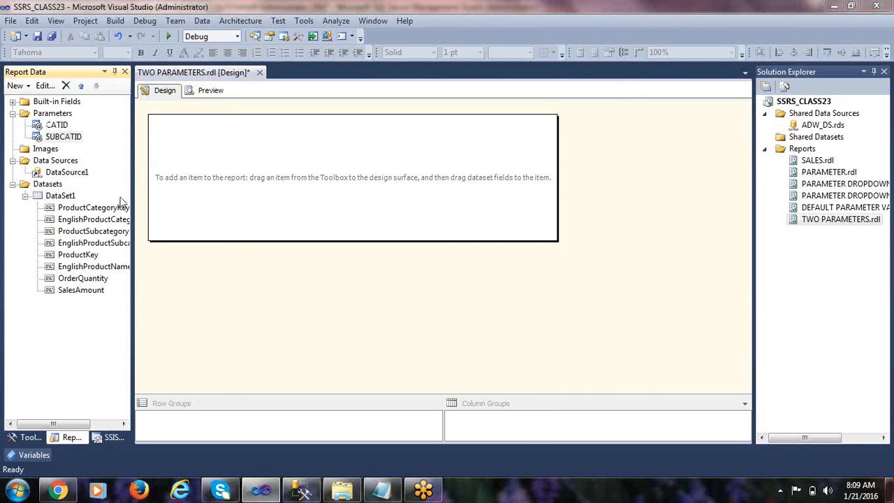
pyautogui.click(405, 230)
pyautogui.click(388, 266)
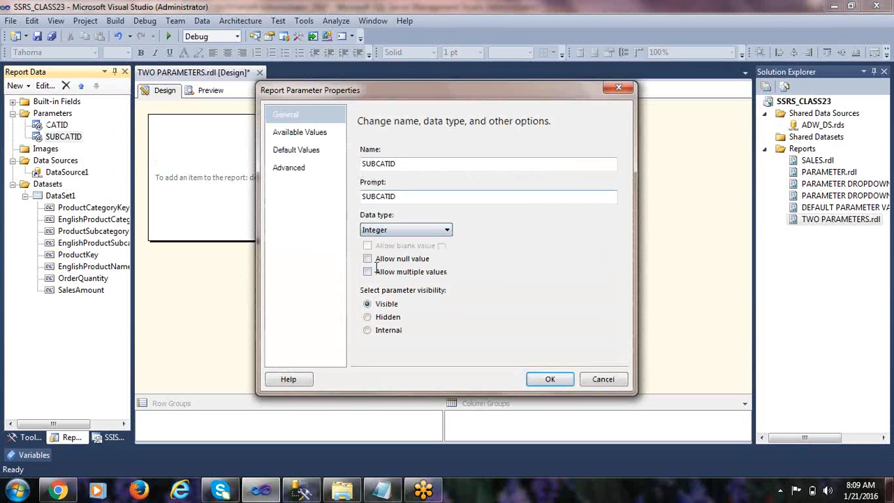
pyautogui.doubleClick(396, 197)
pyautogui.write('SELECT')
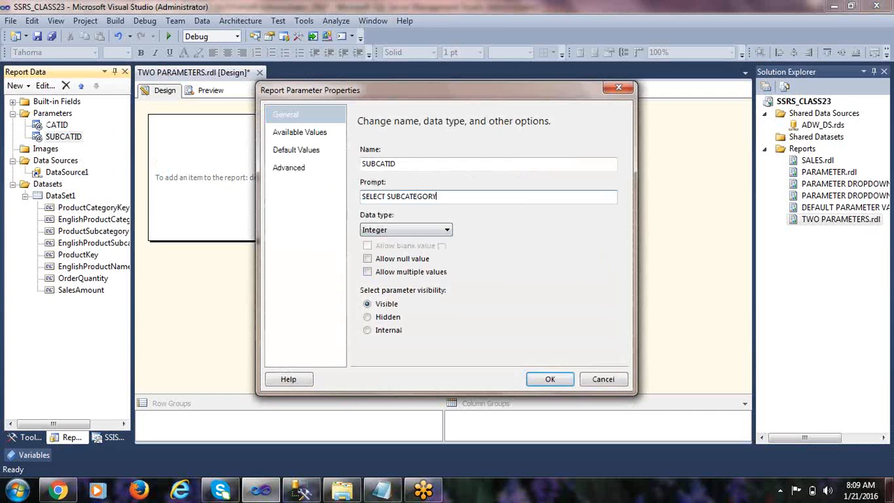
pyautogui.click(550, 379)
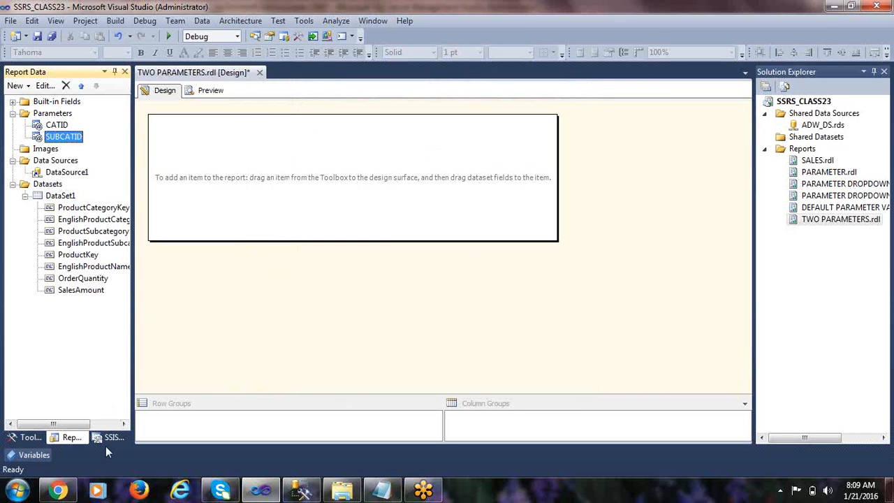
# Step: Insert a table in the report body and fill its columns with EnglishProductCategoryName, EnglishProductSubcategoryName and EnglishProductName
pyautogui.click(28, 438)
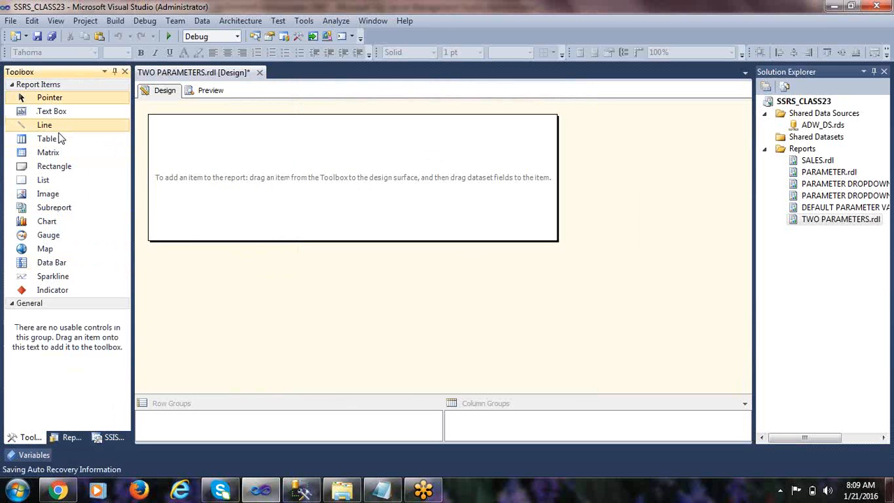
pyautogui.moveTo(60, 138); pyautogui.dragTo(216, 158)
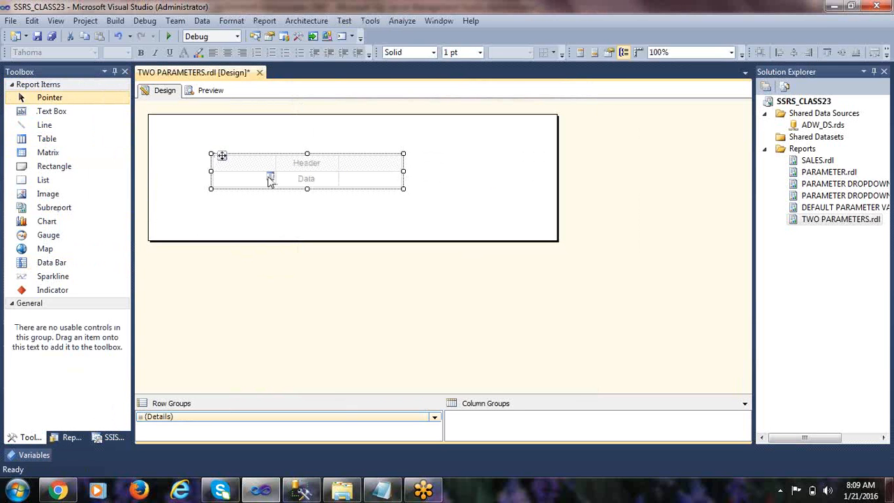
pyautogui.click(270, 179)
pyautogui.click(310, 205)
pyautogui.click(334, 176)
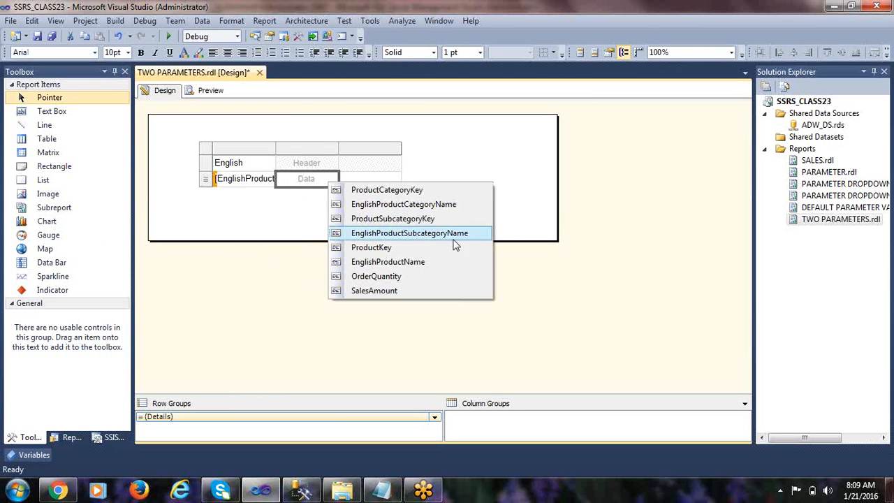
pyautogui.click(454, 234)
pyautogui.click(395, 179)
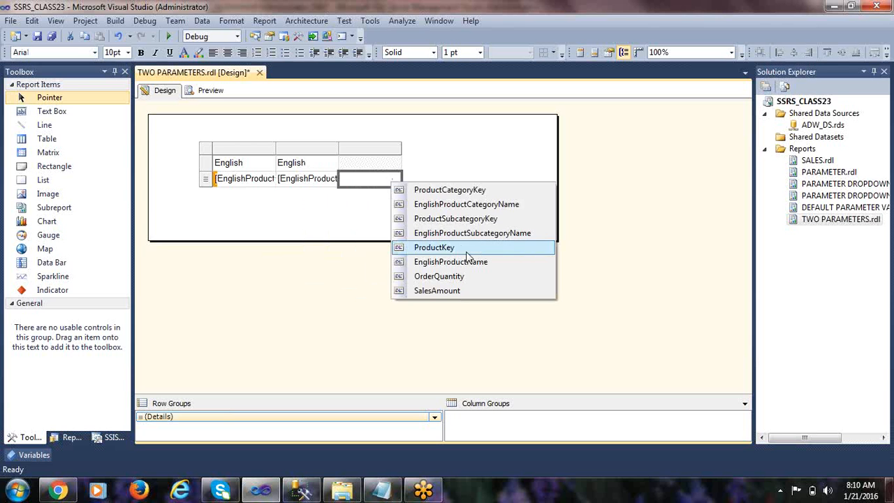
pyautogui.click(463, 261)
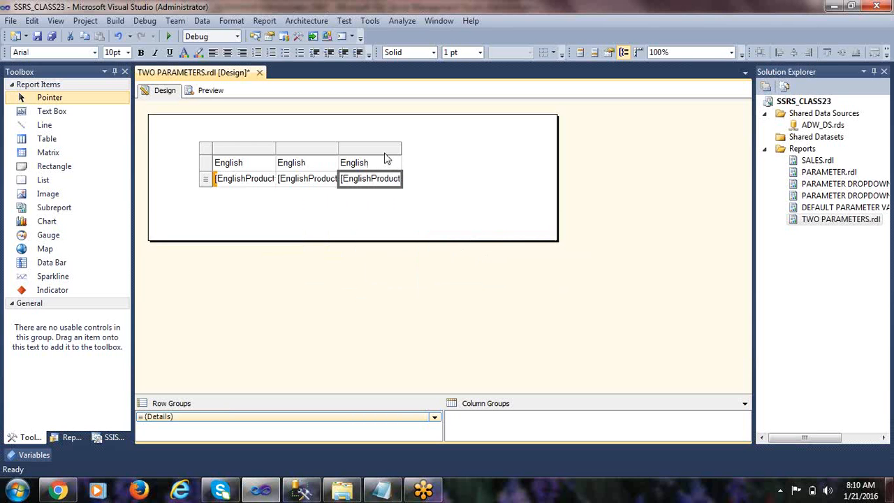
# Step: Add two columns after the product name column and fill them with OrderQuantity and SalesAmount
pyautogui.rightClick(386, 148)
pyautogui.moveTo(448, 160)
pyautogui.click(529, 175)
pyautogui.rightClick(442, 148)
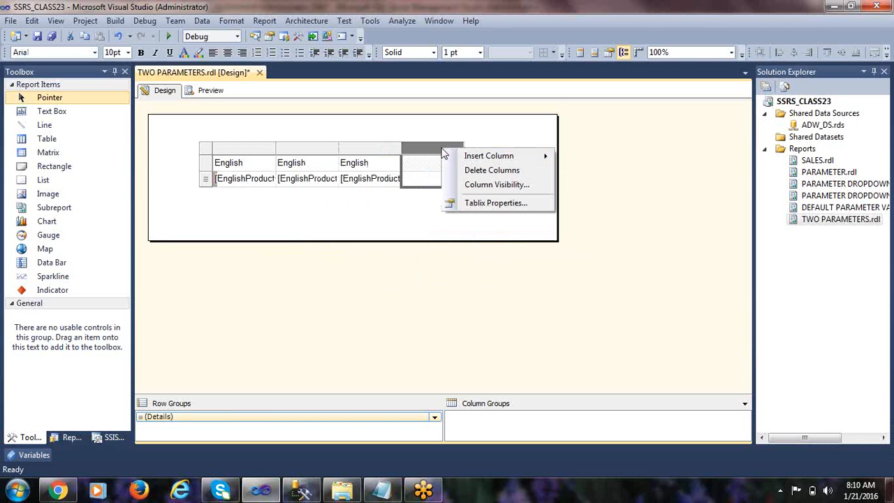
pyautogui.moveTo(489, 156)
pyautogui.click(580, 172)
pyautogui.click(458, 178)
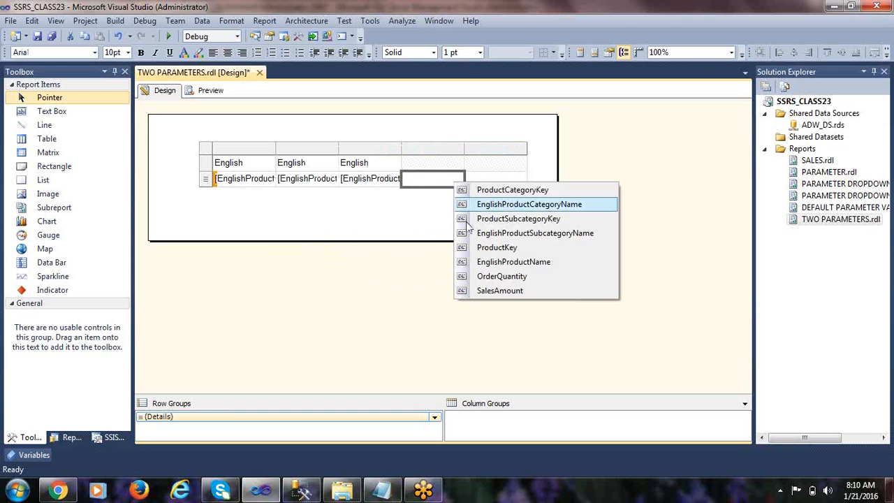
pyautogui.click(501, 276)
pyautogui.click(521, 177)
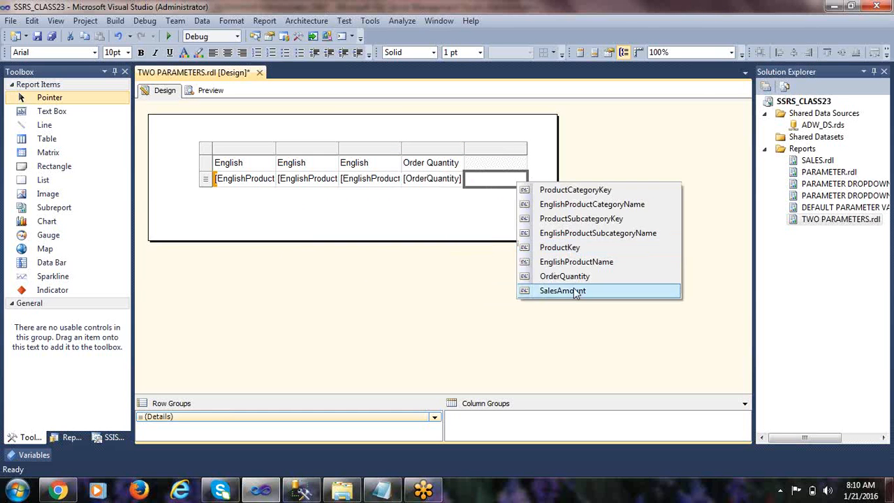
pyautogui.click(574, 289)
# Step: Make the table's header row taller and widen the category, subcategory and product name columns
pyautogui.moveTo(207, 171); pyautogui.dragTo(208, 180)
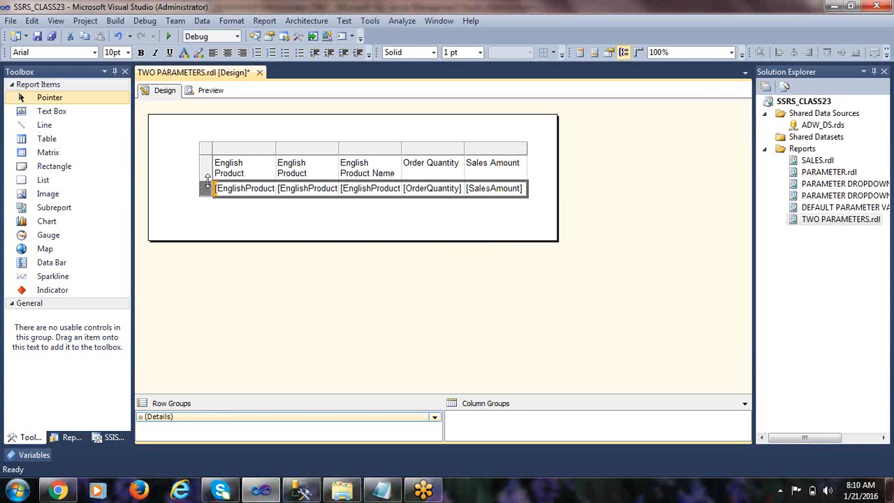
pyautogui.moveTo(276, 148); pyautogui.dragTo(312, 149)
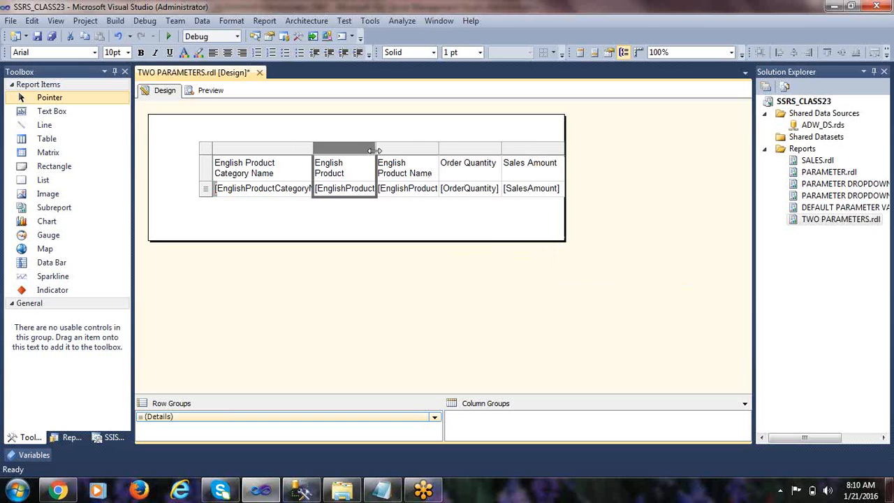
pyautogui.moveTo(375, 150); pyautogui.dragTo(409, 149)
pyautogui.click(469, 149)
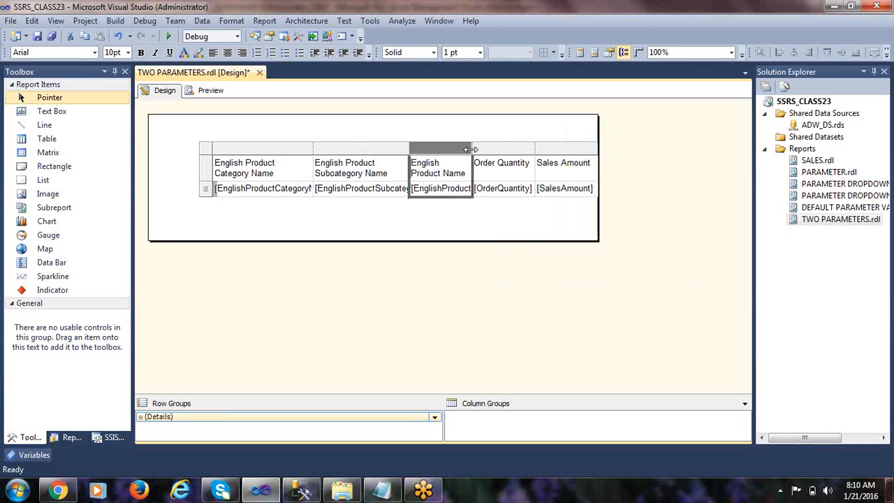
pyautogui.moveTo(473, 149); pyautogui.dragTo(506, 148)
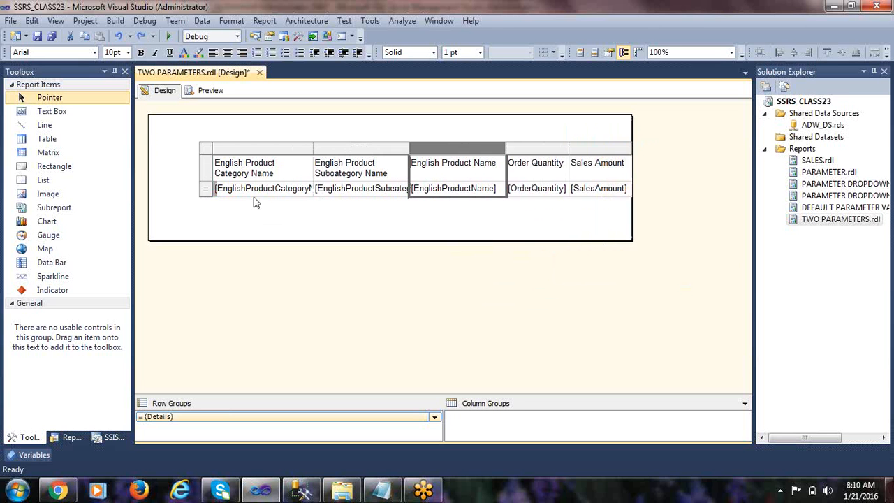
# Step: Move the table to the upper-left corner of the report body and shrink the body to fit the table
pyautogui.click(208, 154)
pyautogui.moveTo(216, 154); pyautogui.dragTo(158, 117)
pyautogui.moveTo(634, 241); pyautogui.dragTo(569, 159)
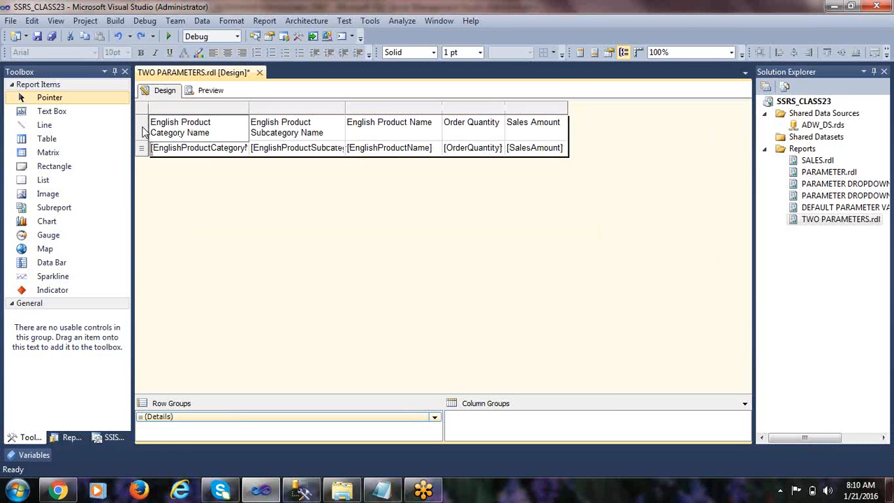
# Step: Make the text of the table's header row bold
pyautogui.click(145, 136)
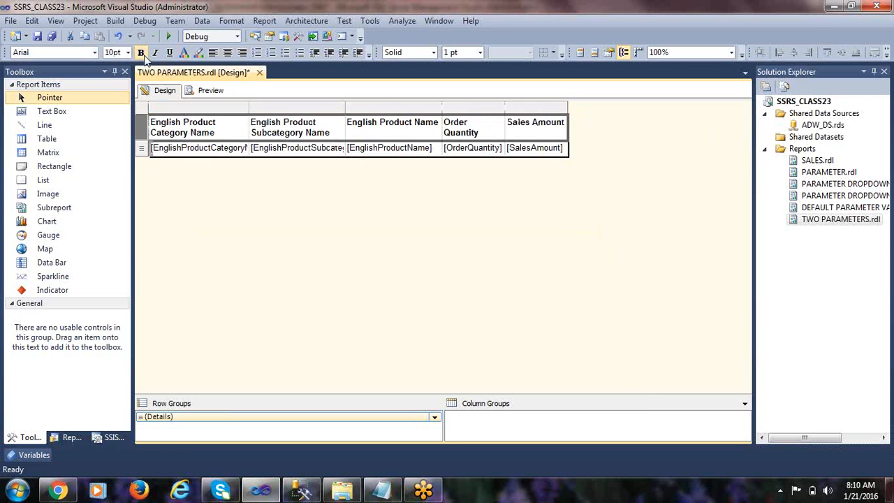
pyautogui.click(238, 184)
# Step: Preview the report to examine the SELECT CATEGORY and SELECT SUBCATEGORY prompts, and return to the report data in the design view
pyautogui.click(206, 90)
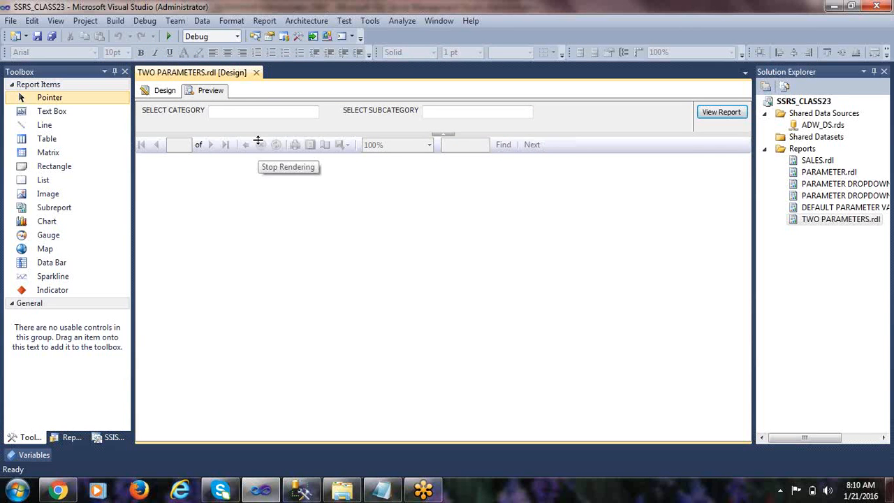
pyautogui.click(225, 109)
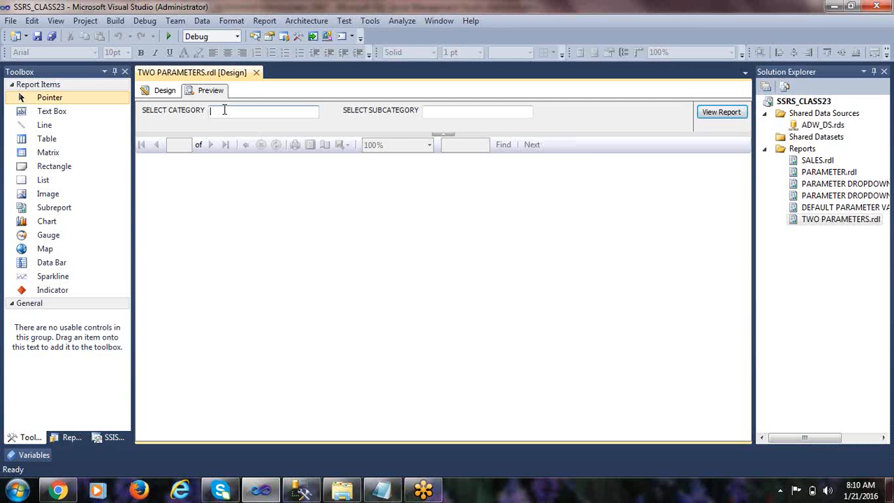
pyautogui.click(447, 110)
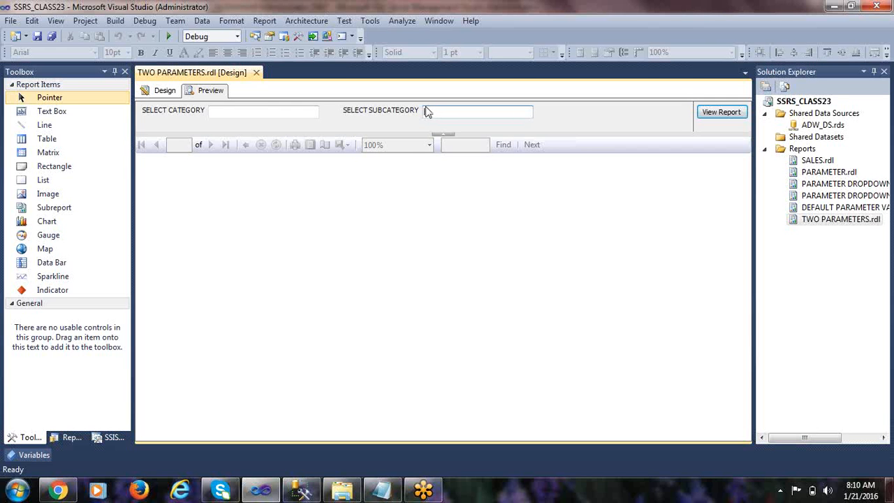
pyautogui.click(241, 112)
pyautogui.click(448, 112)
pyautogui.click(166, 90)
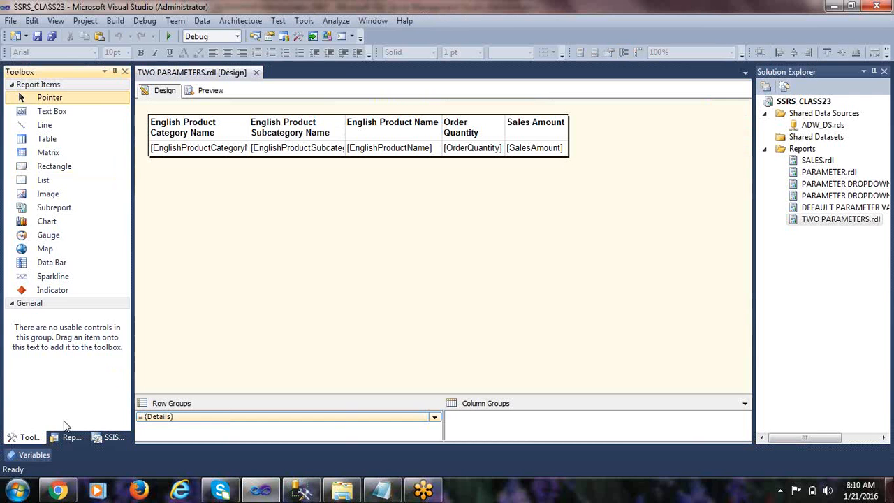
pyautogui.click(75, 439)
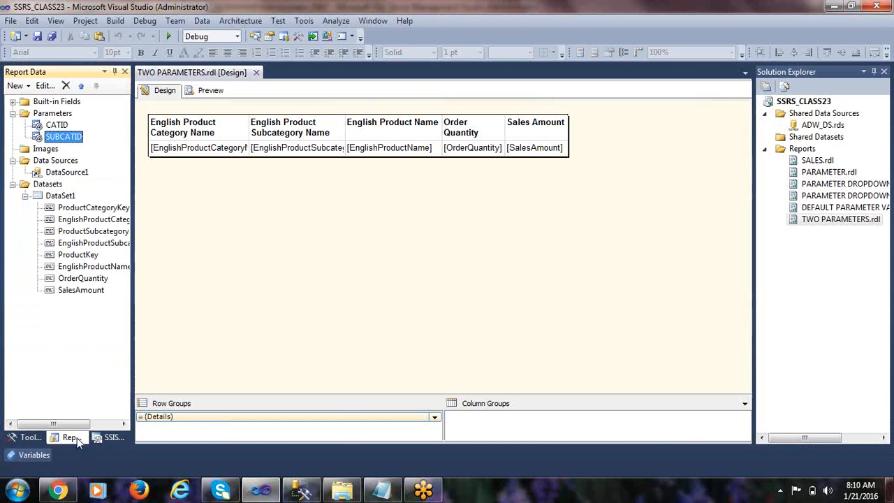
pyautogui.rightClick(61, 196)
pyautogui.click(119, 201)
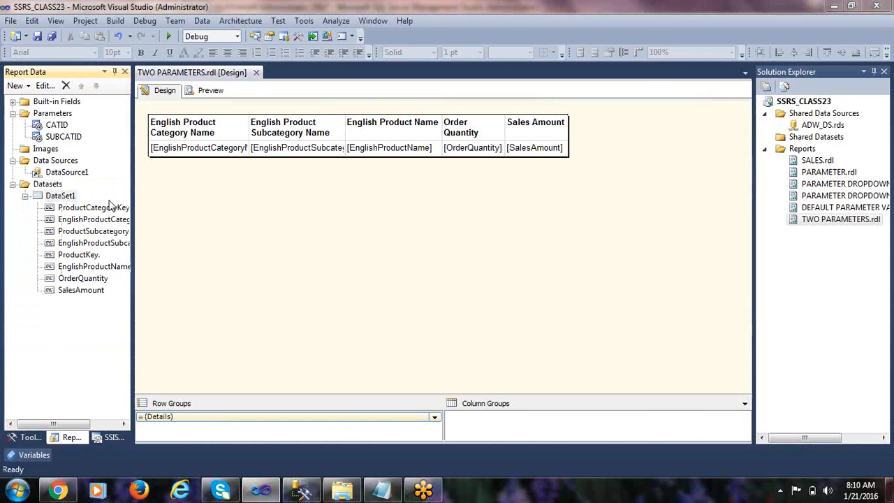
pyautogui.click(617, 431)
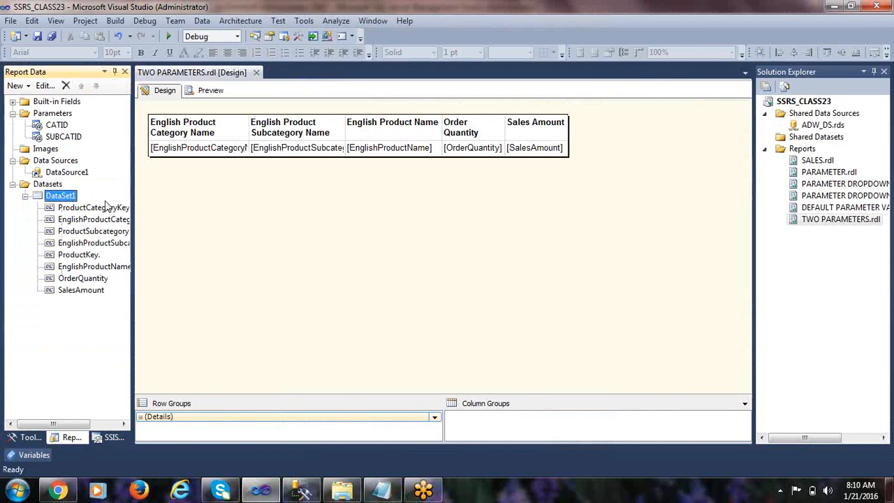
pyautogui.rightClick(62, 198)
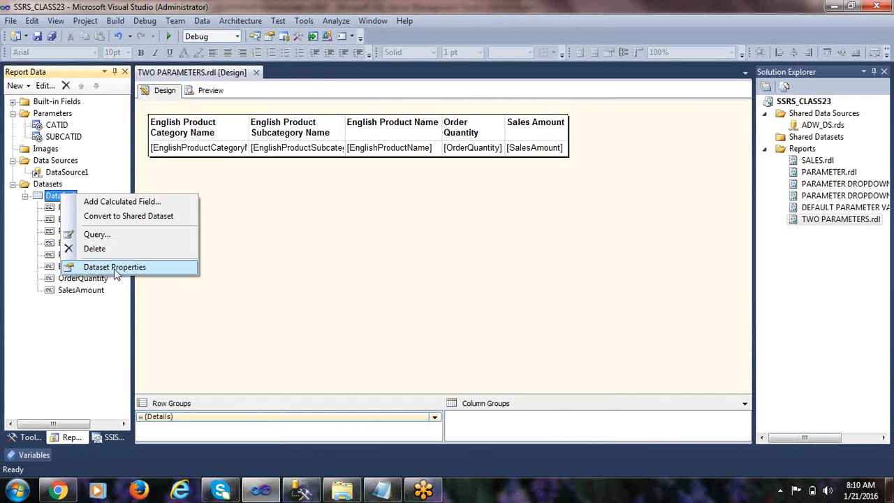
# Step: Add a second dataset embedded in the report, using DataSource1 with a text query
pyautogui.rightClick(48, 184)
pyautogui.click(95, 193)
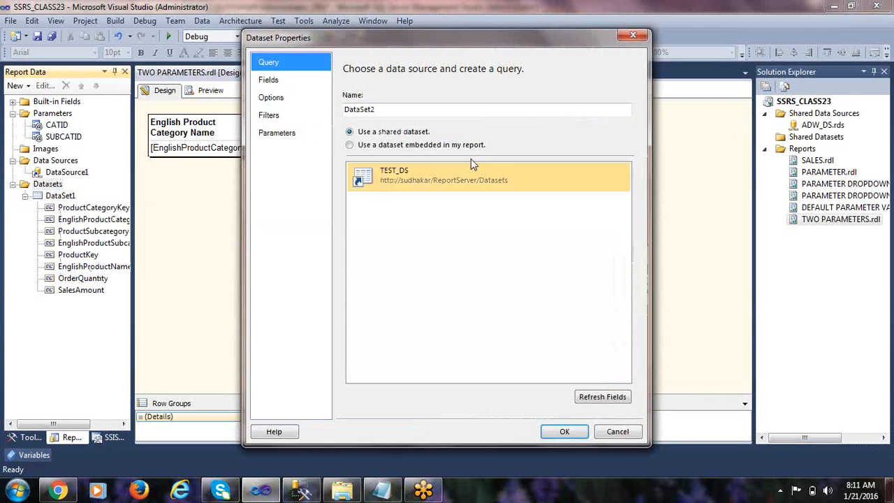
pyautogui.click(394, 144)
pyautogui.click(400, 184)
pyautogui.click(399, 194)
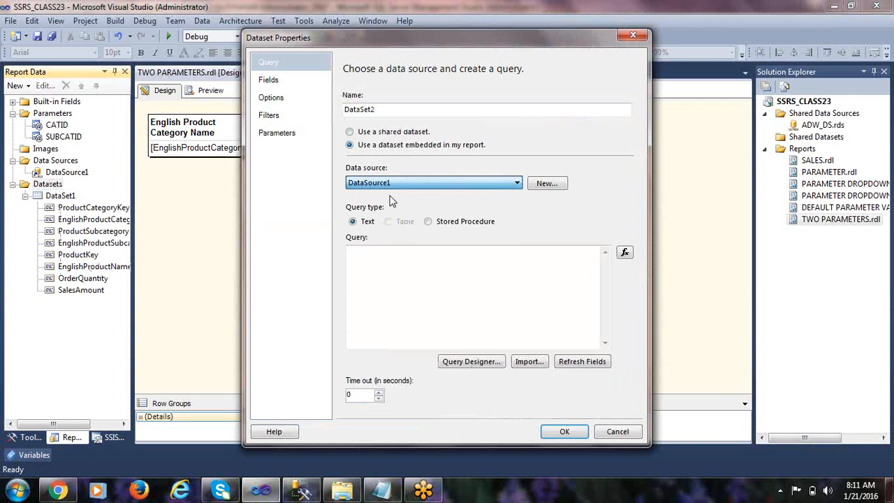
pyautogui.click(500, 305)
# Step: Open the query designer for the new dataset and add the DimProductCategory table to its query
pyautogui.click(482, 365)
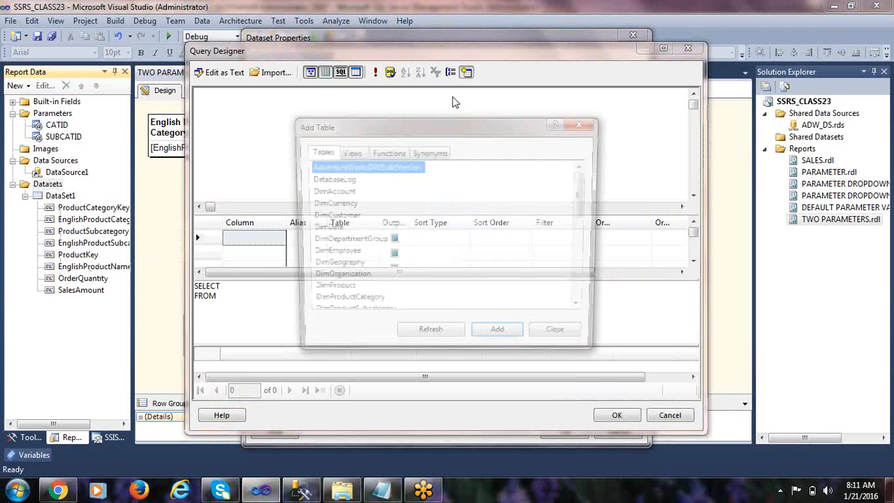
pyautogui.click(466, 72)
pyautogui.click(339, 253)
pyautogui.scroll(-2, 343, 257)
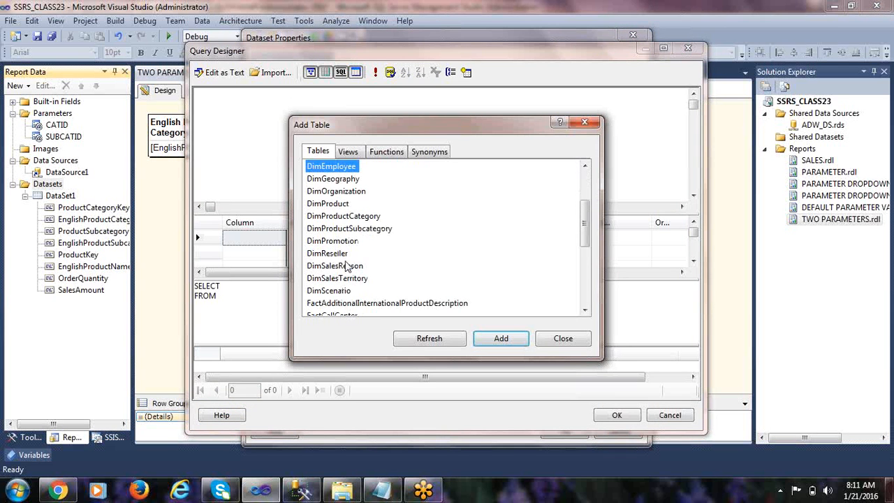
pyautogui.click(349, 266)
pyautogui.scroll(-3, 364, 269)
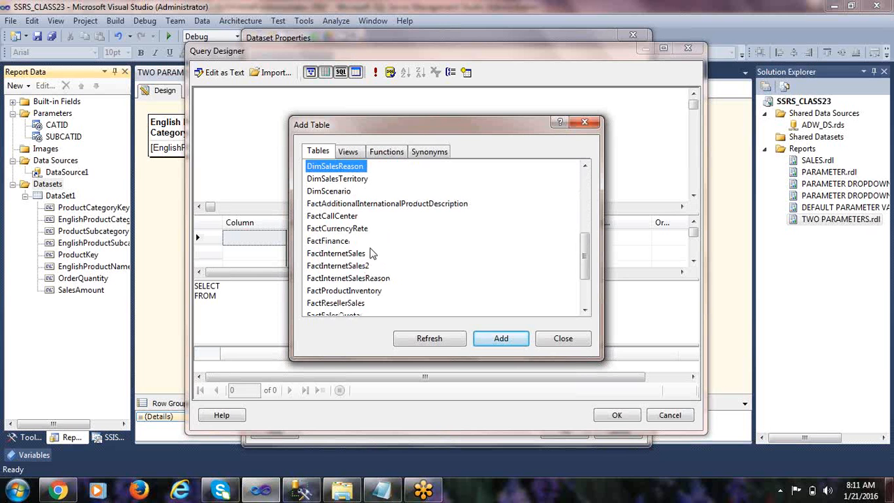
pyautogui.scroll(2, 372, 237)
pyautogui.click(359, 194)
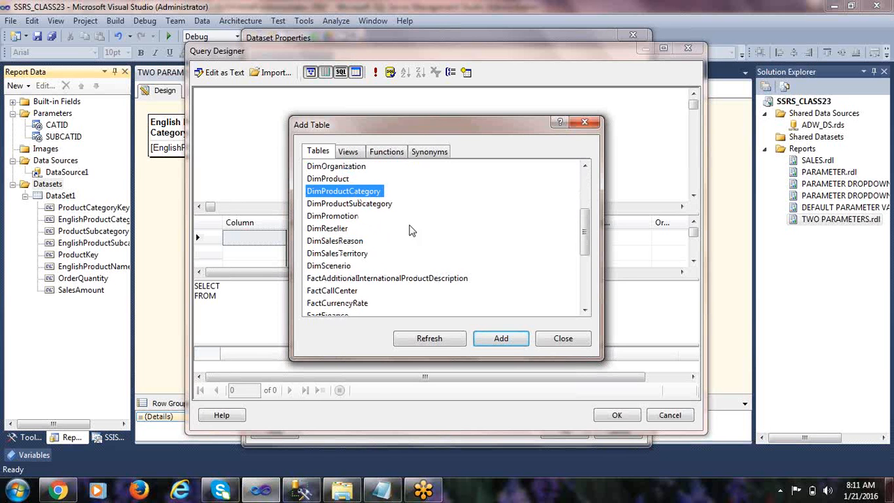
pyautogui.click(506, 341)
pyautogui.click(585, 122)
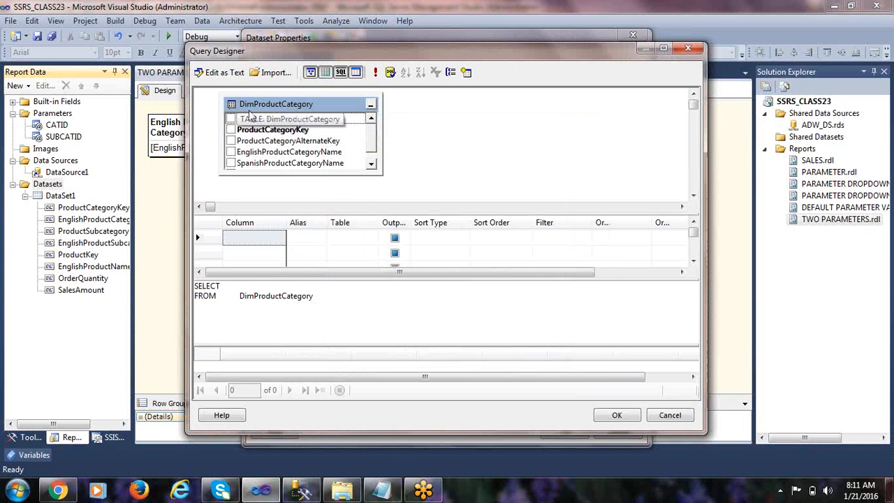
# Step: Output ProductCategoryKey and EnglishProductCategoryName from DimProductCategory, and run the query to check its rows before accepting it
pyautogui.click(231, 130)
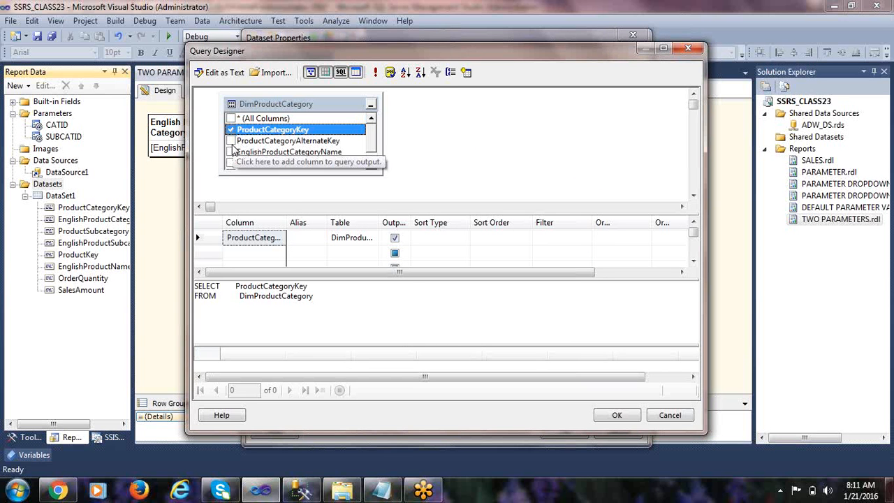
pyautogui.click(231, 151)
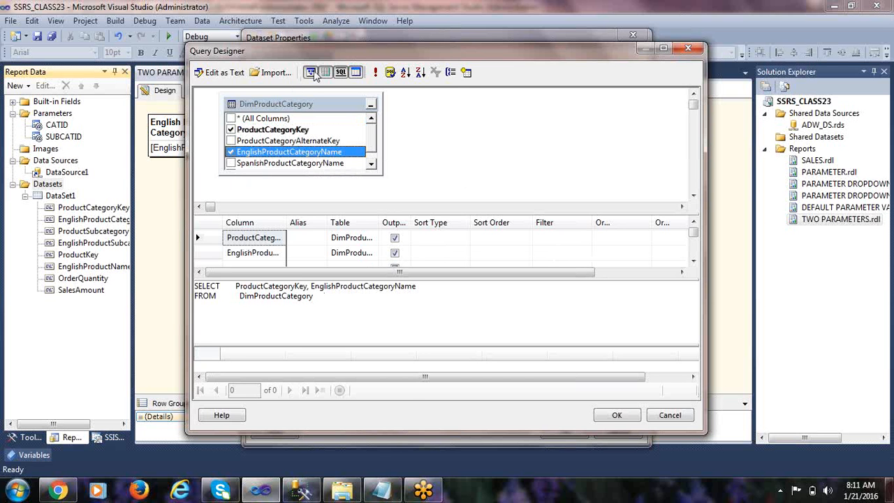
pyautogui.click(376, 72)
pyautogui.doubleClick(382, 52)
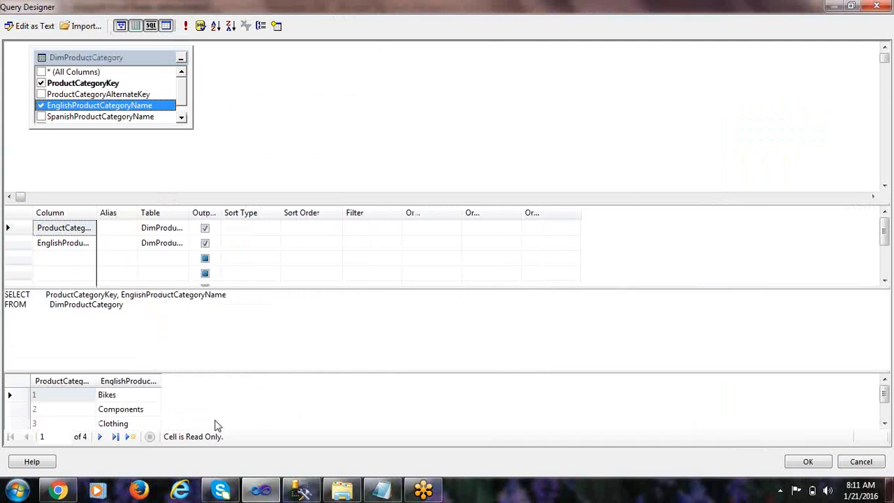
pyautogui.click(140, 412)
pyautogui.scroll(-3, 147, 419)
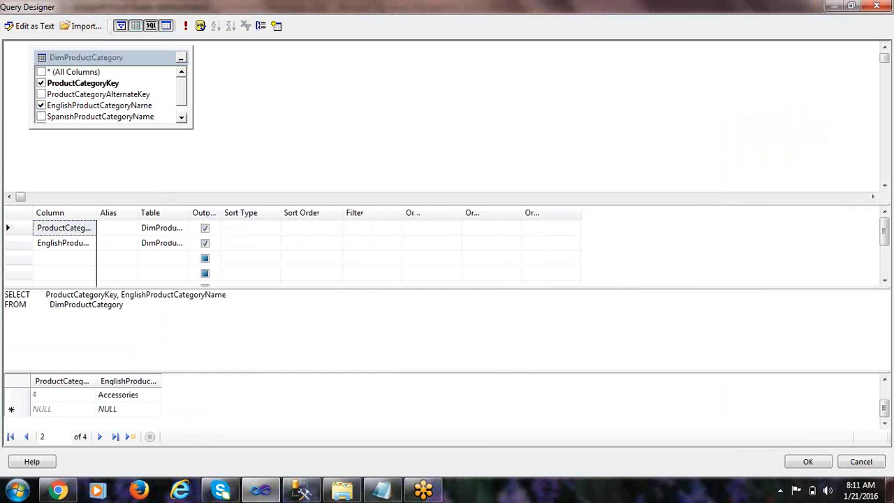
pyautogui.click(803, 463)
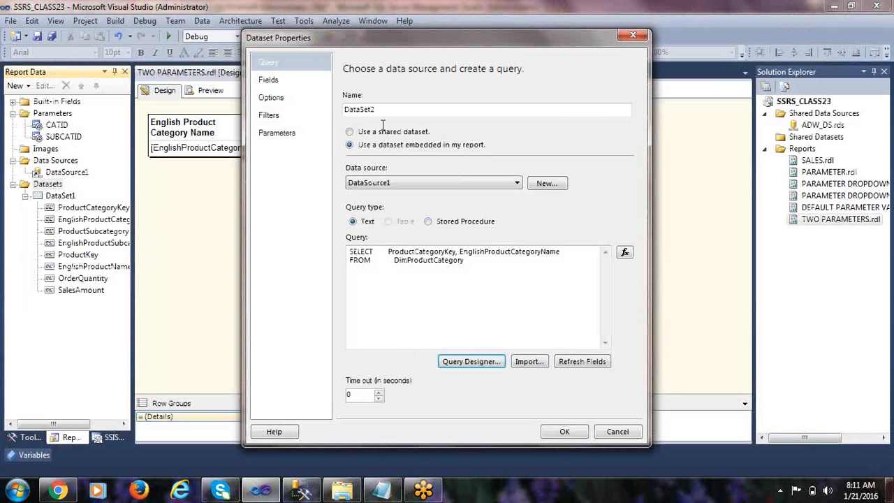
# Step: Name the category dataset CATEGORY_DataSet2 and save it
pyautogui.moveTo(382, 110); pyautogui.dragTo(322, 114)
pyautogui.press('Home')
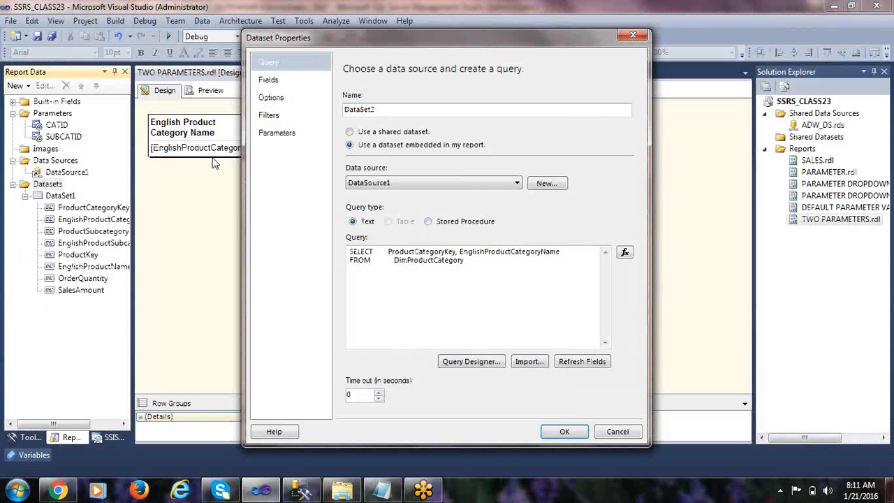
pyautogui.write('CATEGORY_')
pyautogui.click(558, 432)
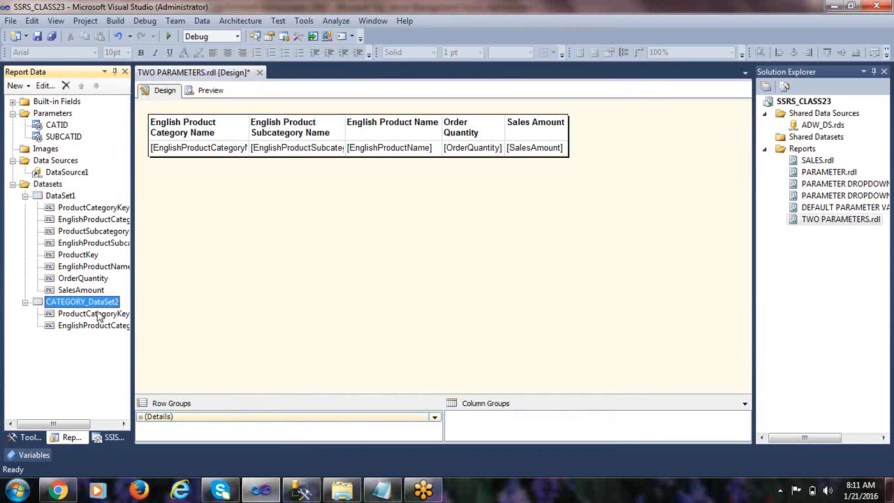
# Step: Add another dataset embedded in the report for the subcategories, using DataSource1
pyautogui.rightClick(47, 183)
pyautogui.click(91, 191)
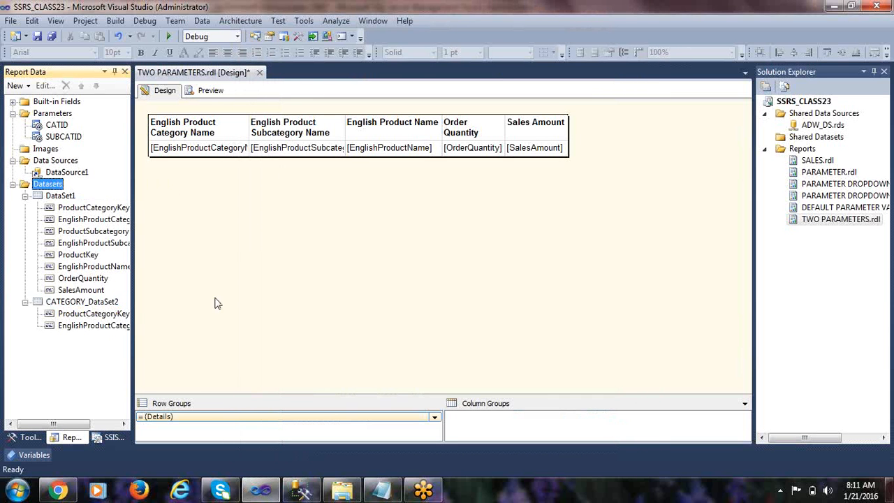
pyautogui.click(362, 144)
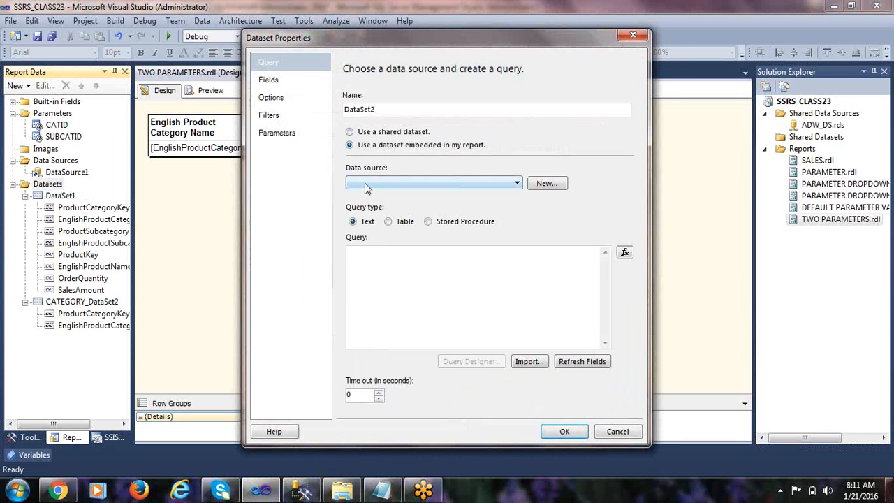
pyautogui.click(372, 186)
pyautogui.click(374, 194)
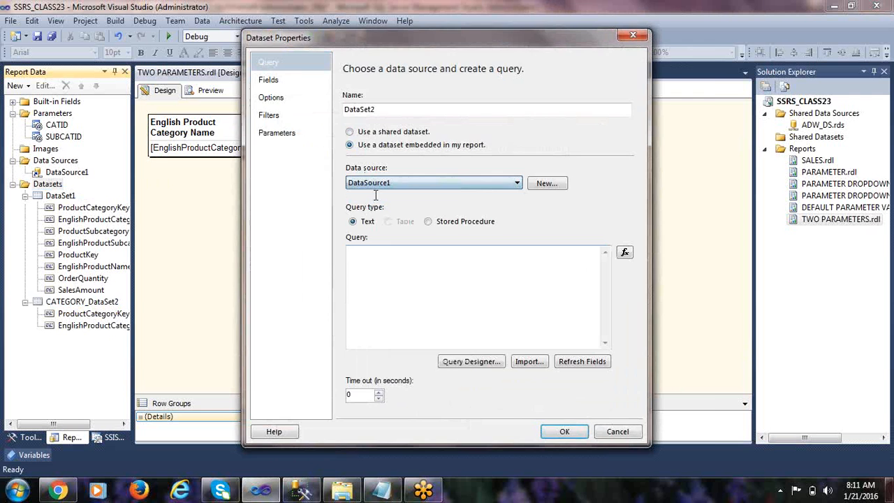
# Step: Add the DimProductSubcategory table to the new dataset's query in the query designer
pyautogui.click(467, 361)
pyautogui.click(466, 73)
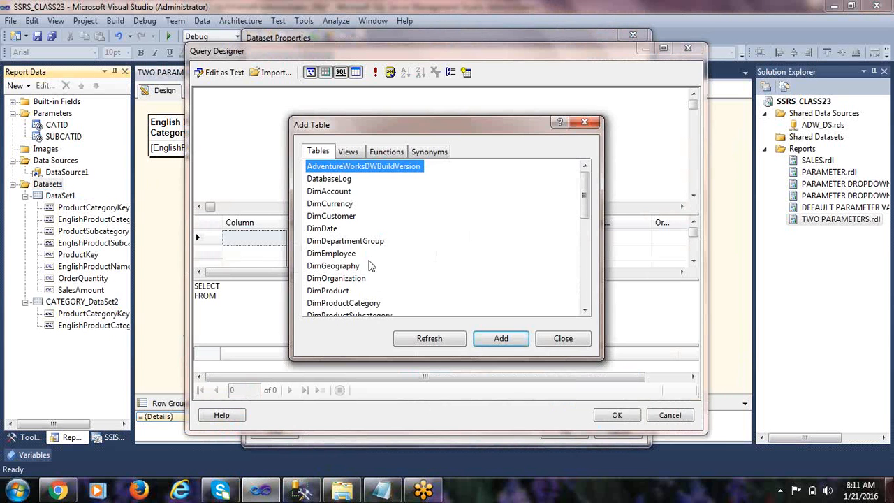
pyautogui.click(351, 260)
pyautogui.scroll(-2, 351, 259)
pyautogui.click(356, 242)
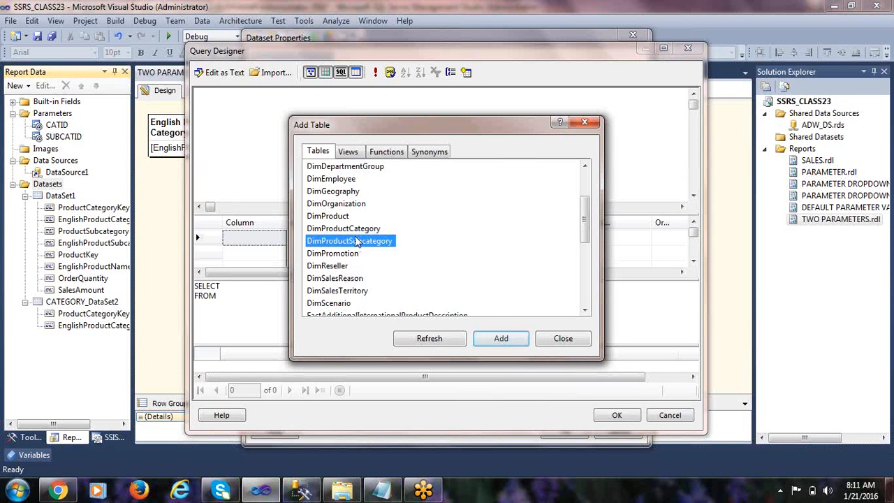
pyautogui.click(492, 341)
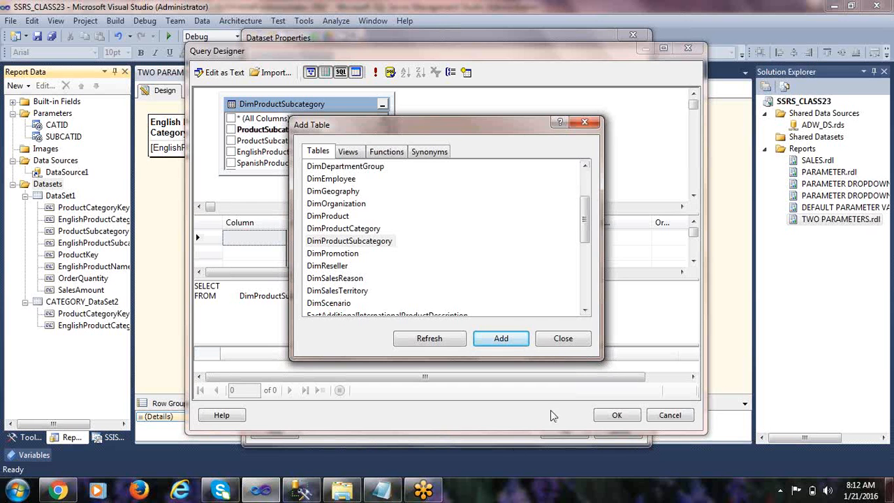
pyautogui.click(580, 338)
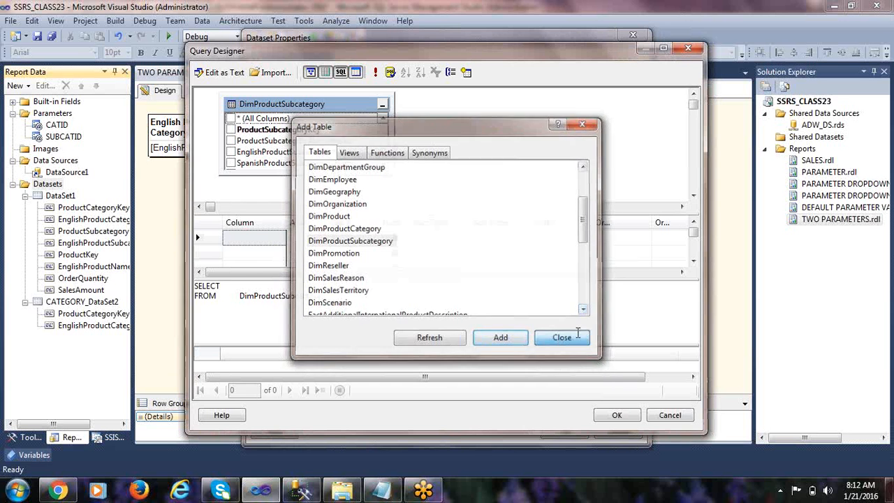
# Step: Output ProductSubcategoryKey and EnglishProductSubcategoryName from DimProductSubcategory and accept the query
pyautogui.click(232, 130)
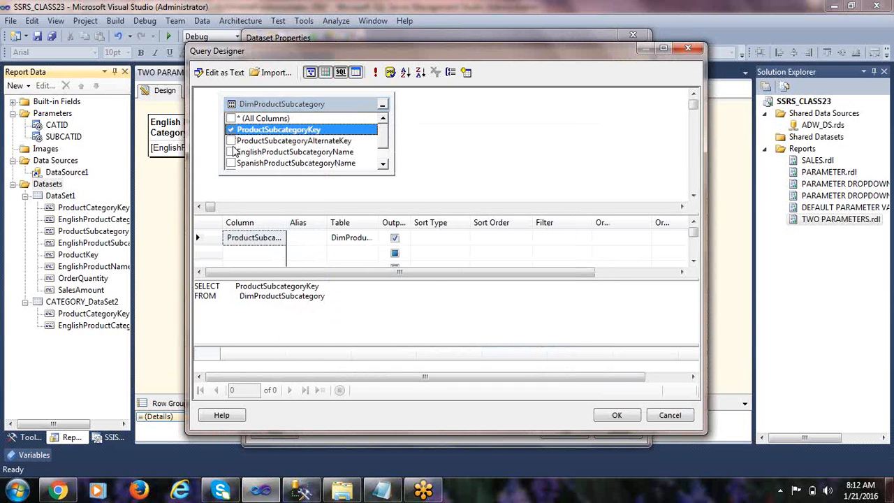
pyautogui.click(231, 151)
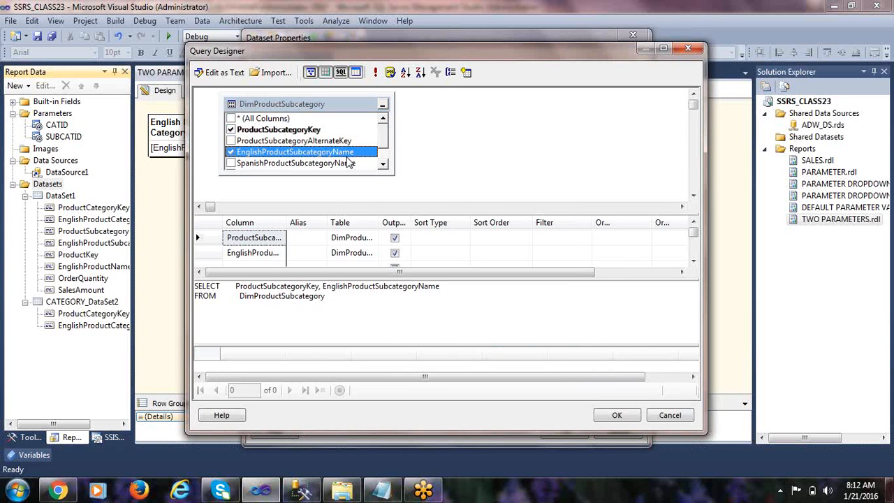
pyautogui.click(618, 415)
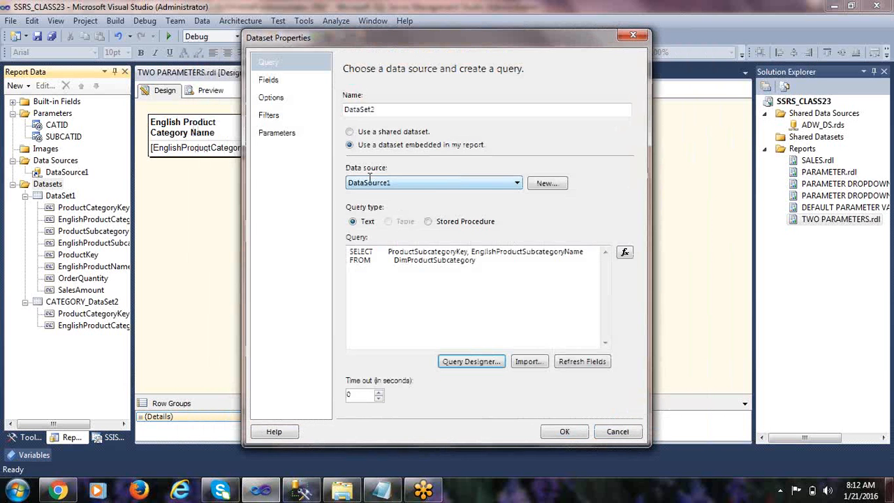
# Step: Name the subcategory dataset SUBCAT_DataSet2 and save it
pyautogui.click(345, 110)
pyautogui.write('UBCAT')
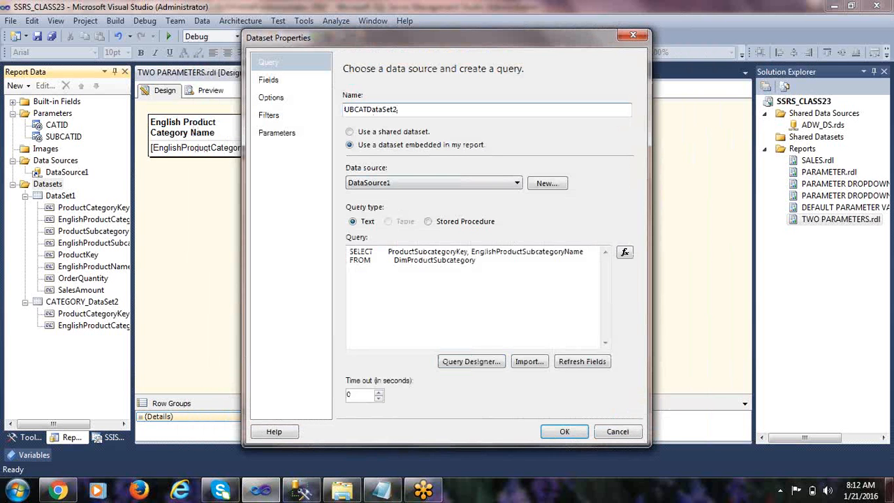
pyautogui.press('Home')
pyautogui.write('S')
pyautogui.write(':')
pyautogui.press('BackSpace')
pyautogui.write('_')
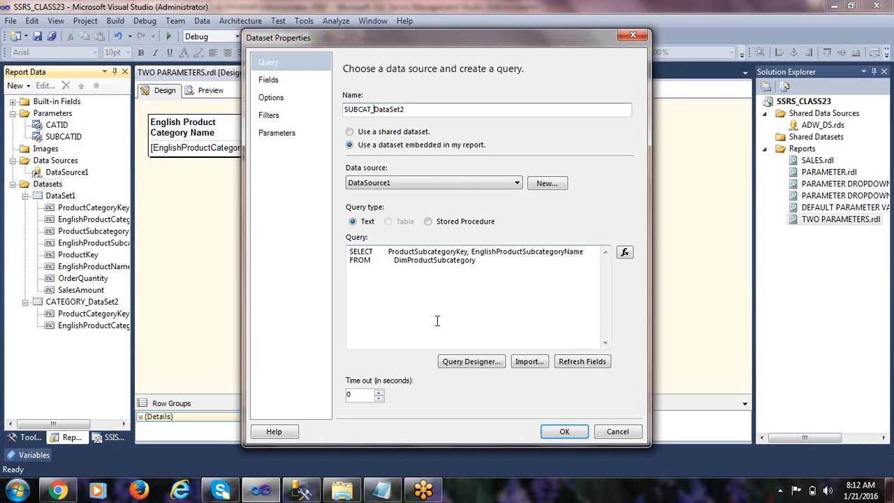
pyautogui.click(562, 431)
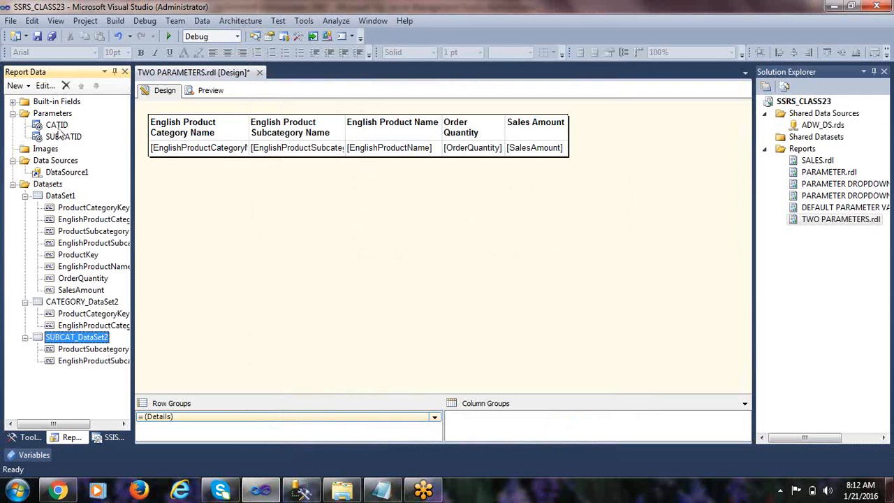
# Step: Supply the CATID parameter's available values from CATEGORY_DataSet2, with ProductCategoryKey as the value field and EnglishProductCategoryName as the label field
pyautogui.rightClick(59, 126)
pyautogui.click(110, 149)
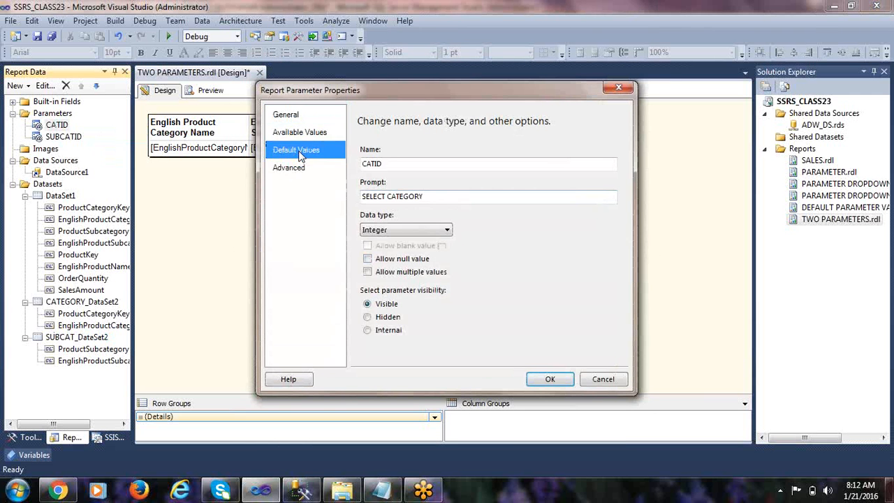
pyautogui.click(296, 150)
pyautogui.click(300, 132)
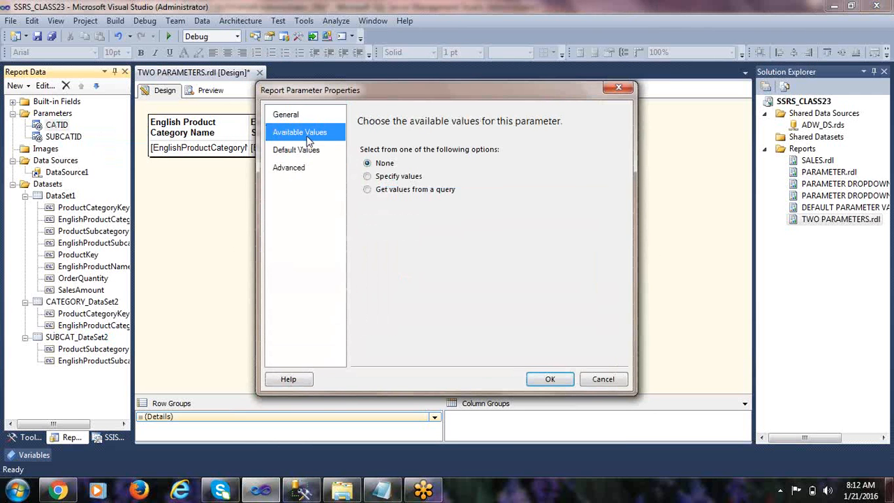
pyautogui.click(368, 190)
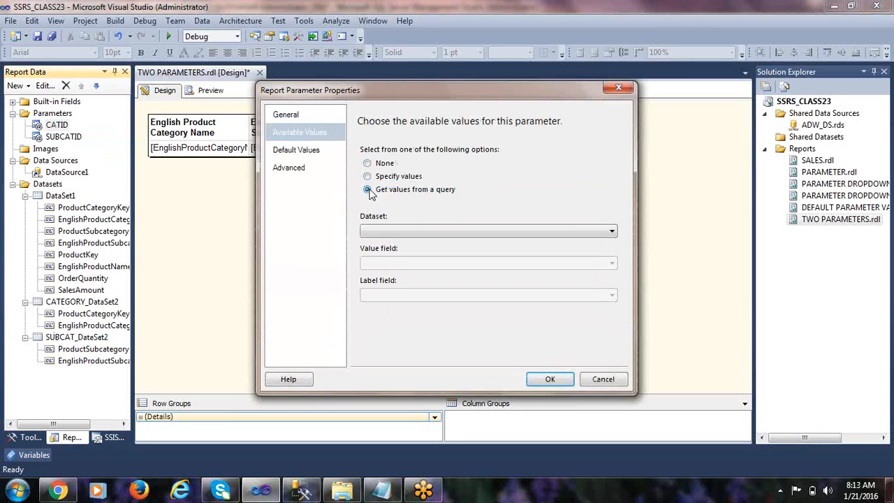
pyautogui.click(378, 231)
pyautogui.click(386, 253)
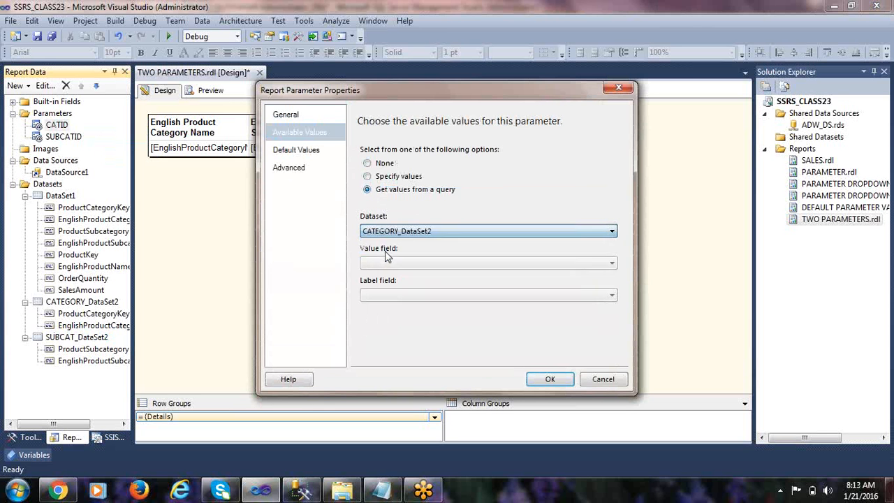
pyautogui.click(374, 262)
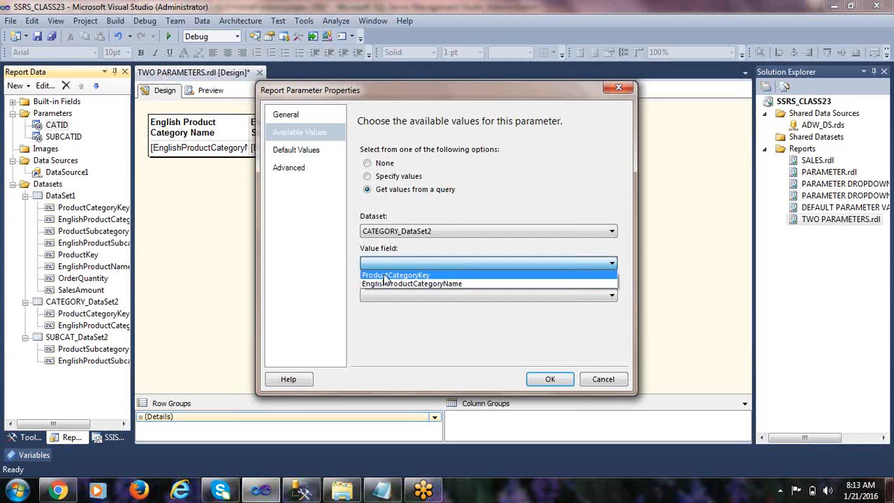
pyautogui.click(381, 274)
pyautogui.click(382, 299)
pyautogui.click(399, 319)
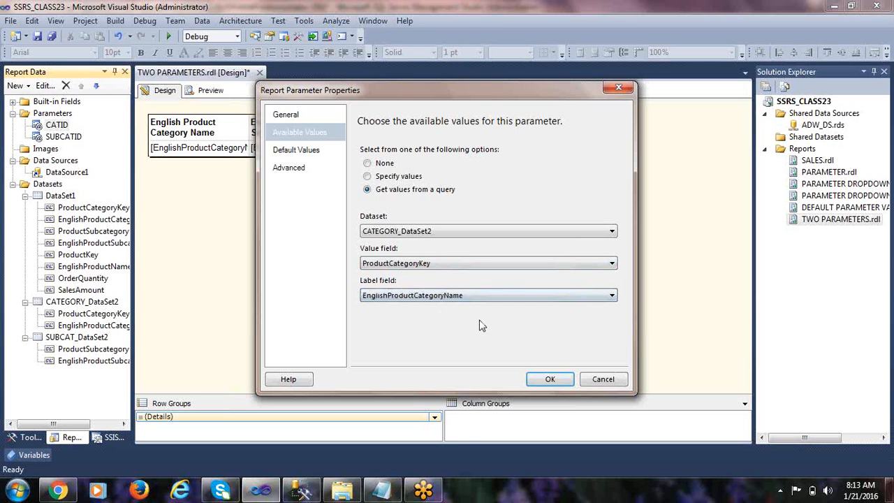
pyautogui.click(549, 380)
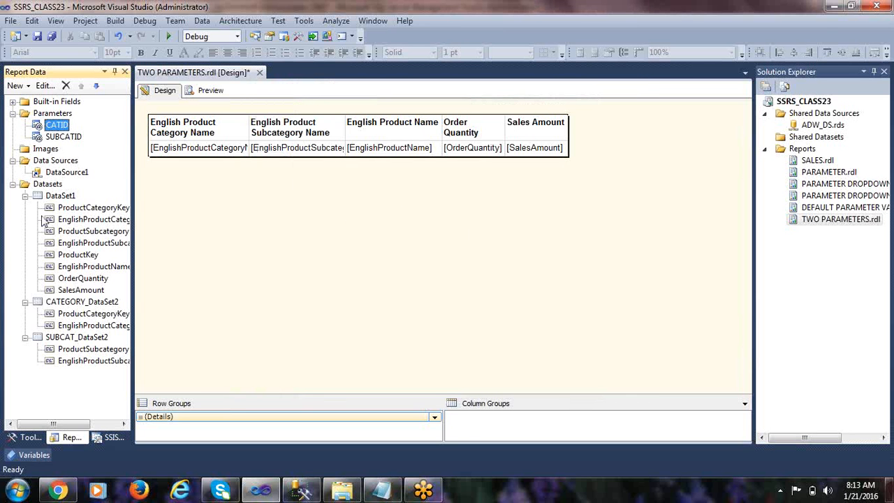
# Step: Supply the SUBCATID parameter's available values from SUBCAT_DataSet2, with ProductSubcategoryKey as the value field and EnglishProductSubcategoryName as the label field
pyautogui.rightClick(63, 138)
pyautogui.click(98, 169)
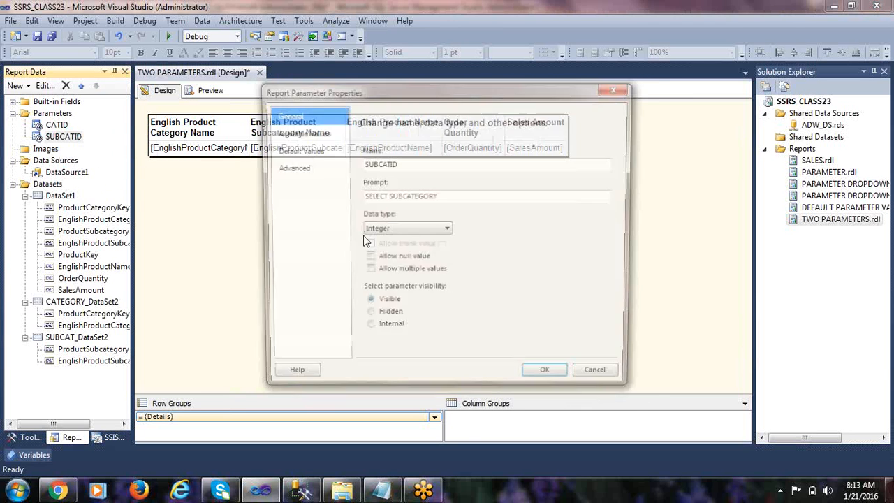
pyautogui.click(300, 132)
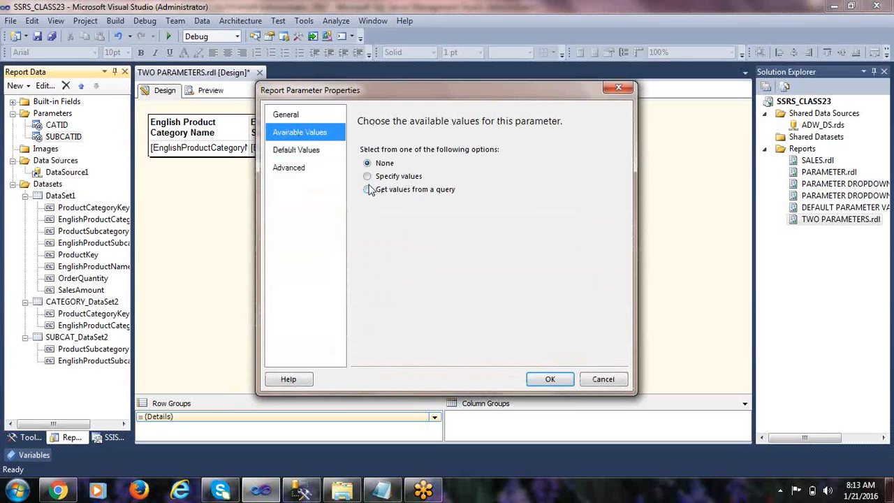
pyautogui.click(367, 189)
pyautogui.click(388, 232)
pyautogui.click(373, 255)
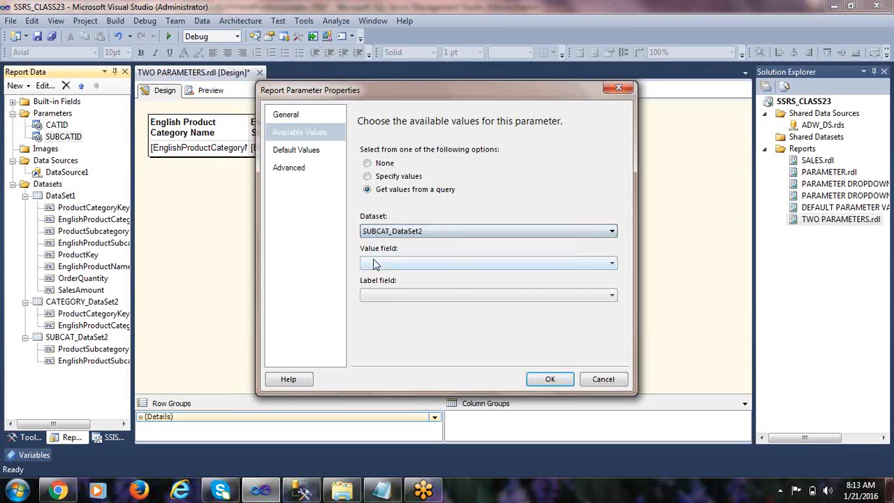
pyautogui.click(378, 263)
pyautogui.click(390, 275)
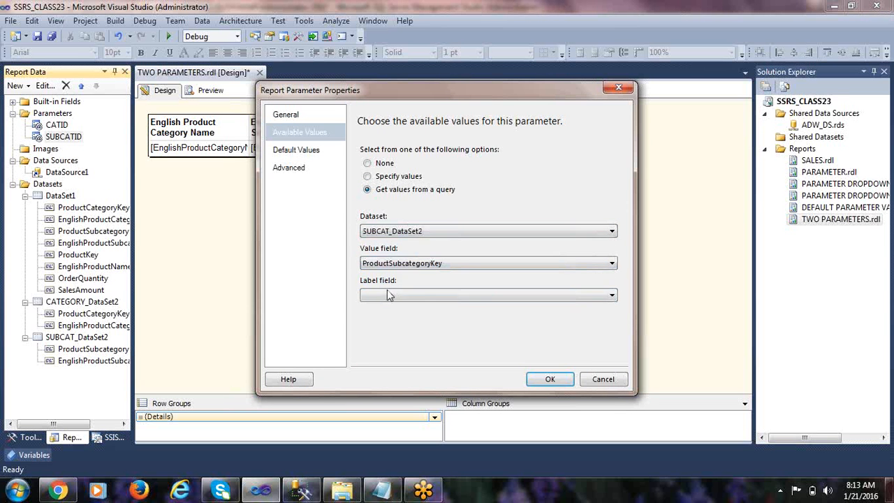
pyautogui.click(389, 295)
pyautogui.click(391, 315)
pyautogui.click(551, 379)
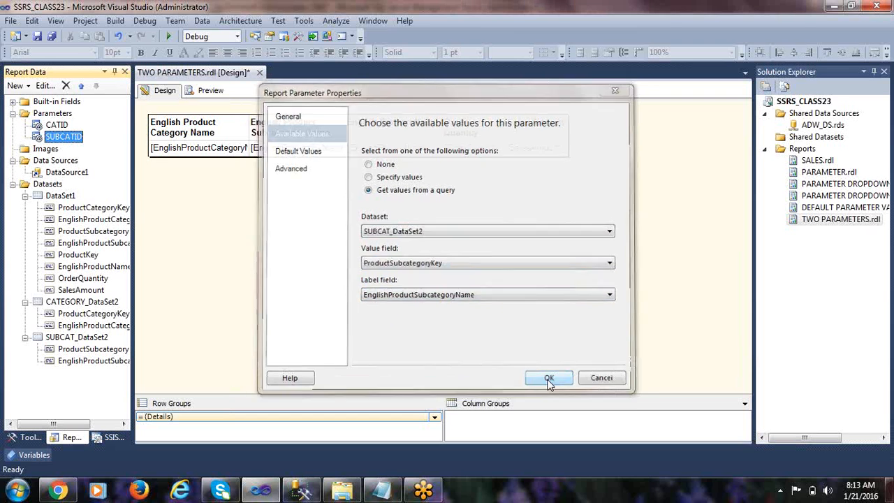
# Step: Preview the report and run it for the Bikes category and the Road Bikes subcategory
pyautogui.click(207, 92)
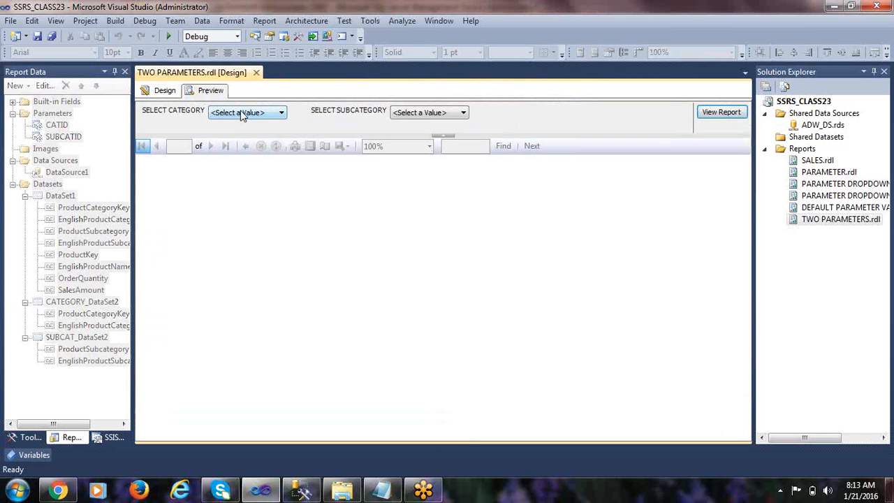
pyautogui.click(240, 112)
pyautogui.click(235, 133)
pyautogui.click(447, 114)
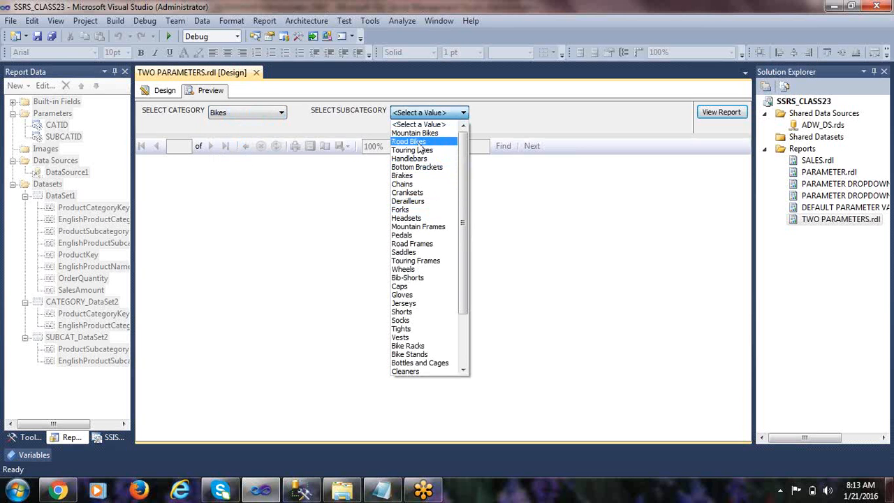
pyautogui.click(419, 142)
pyautogui.click(704, 115)
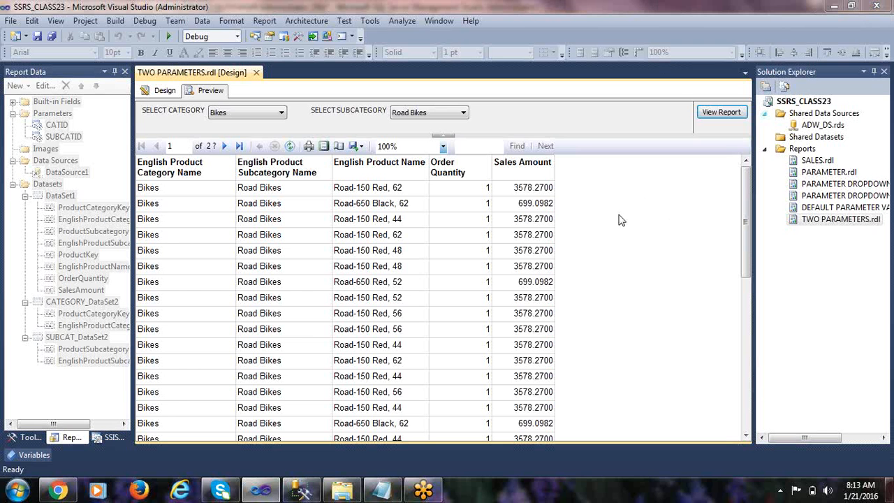
# Step: Run the report preview for the Handlebars subcategory while the category is Bikes
pyautogui.click(412, 117)
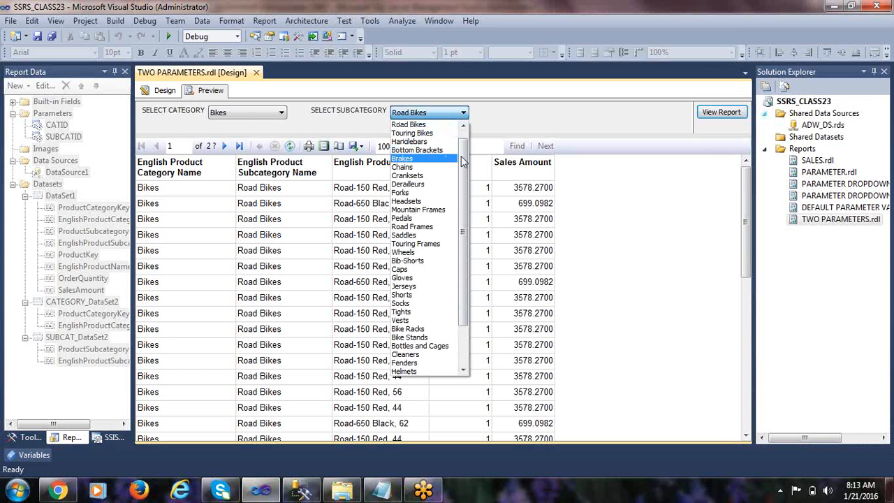
pyautogui.scroll(1, 422, 133)
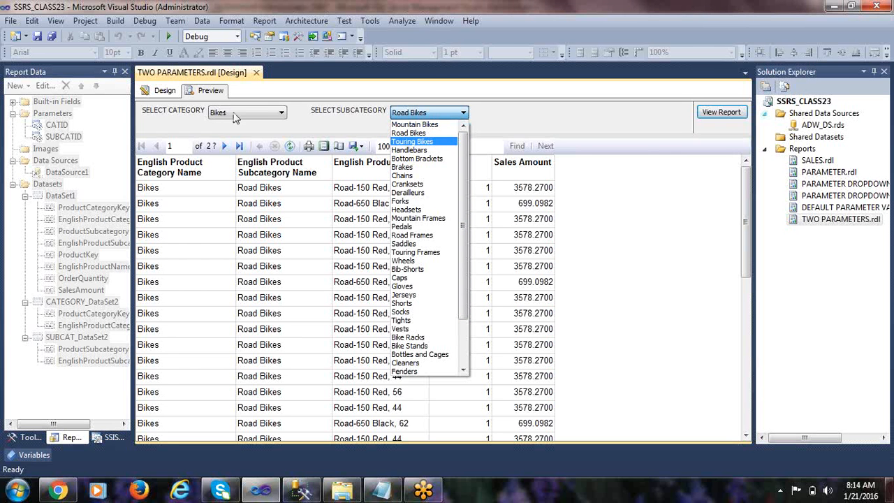
pyautogui.click(412, 151)
pyautogui.click(722, 115)
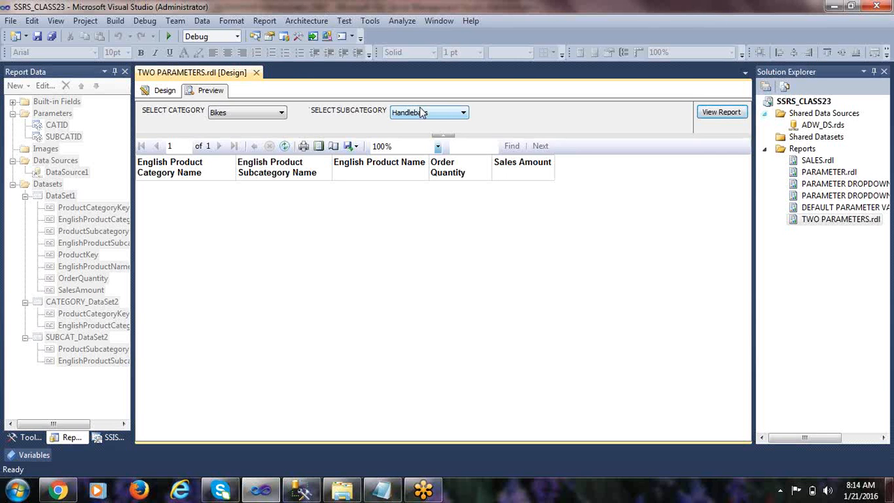
# Step: Examine which choices the category and subcategory parameters offer while Bikes is the selected category
pyautogui.click(219, 116)
pyautogui.click(391, 115)
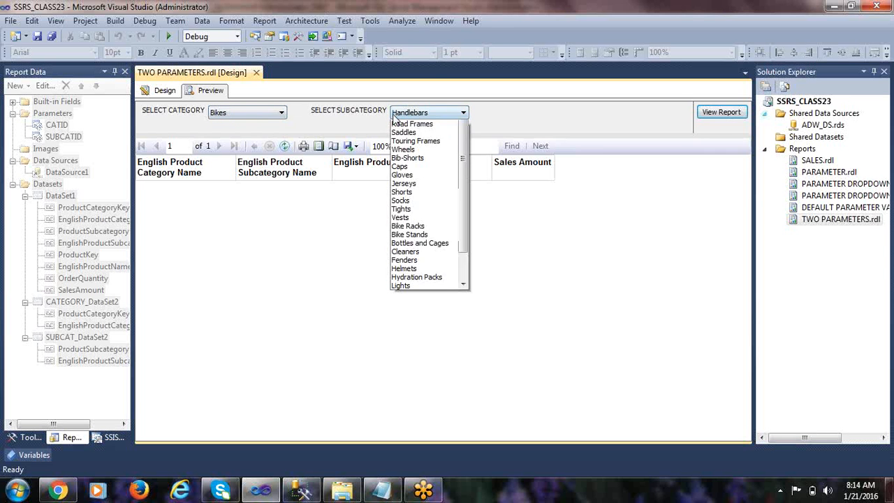
pyautogui.scroll(1, 465, 147)
pyautogui.moveTo(465, 147)
pyautogui.mouseDown()
pyautogui.moveTo(462, 243)
pyautogui.moveTo(463, 139)
pyautogui.mouseUp()
pyautogui.click(238, 112)
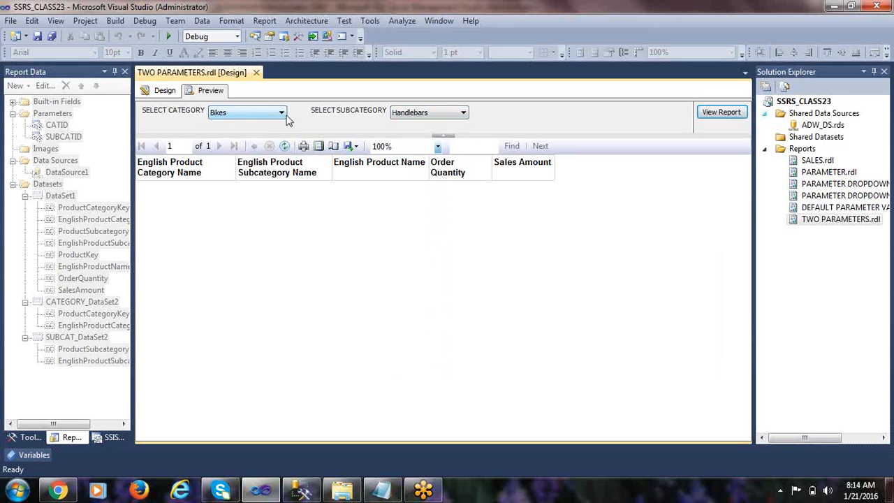
pyautogui.click(276, 116)
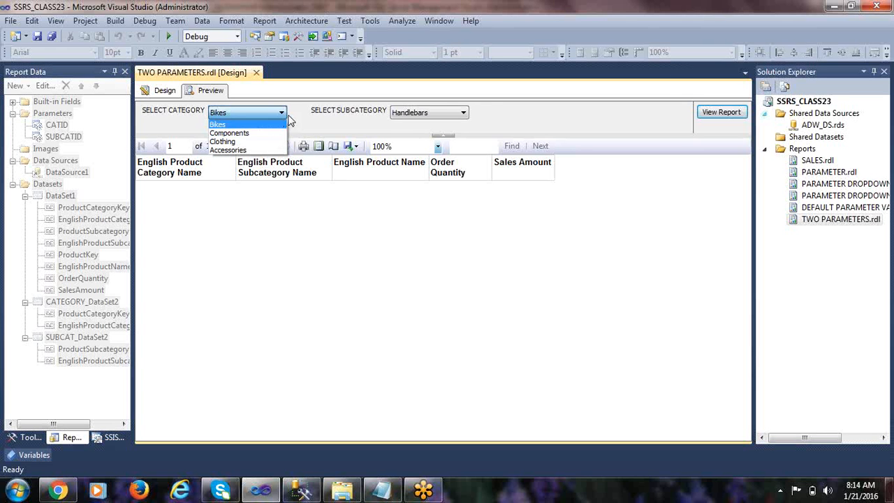
pyautogui.click(461, 116)
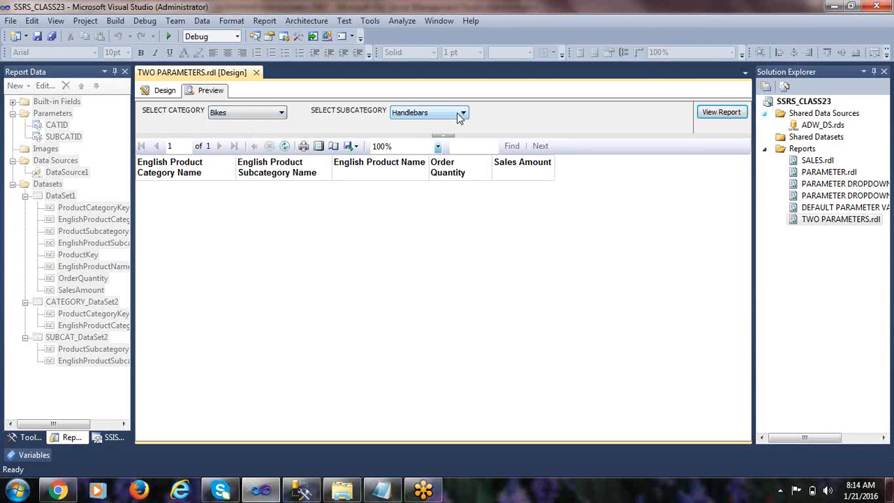
pyautogui.click(460, 116)
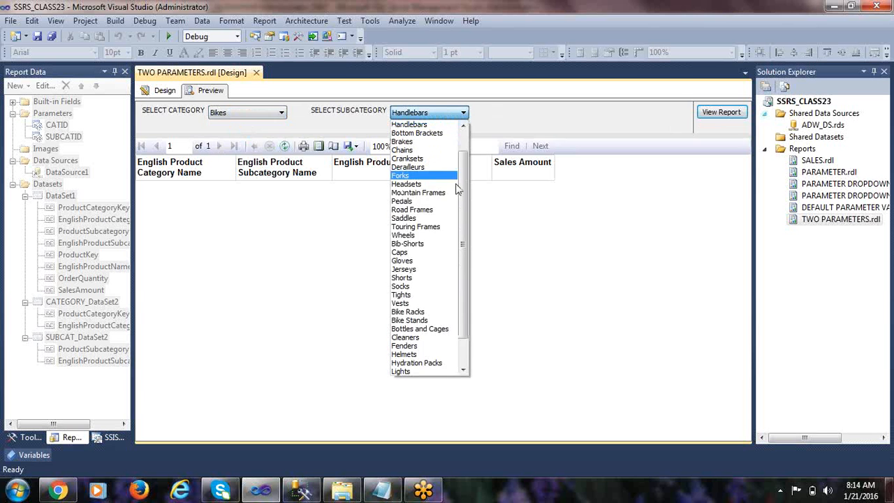
pyautogui.moveTo(464, 196); pyautogui.dragTo(465, 143)
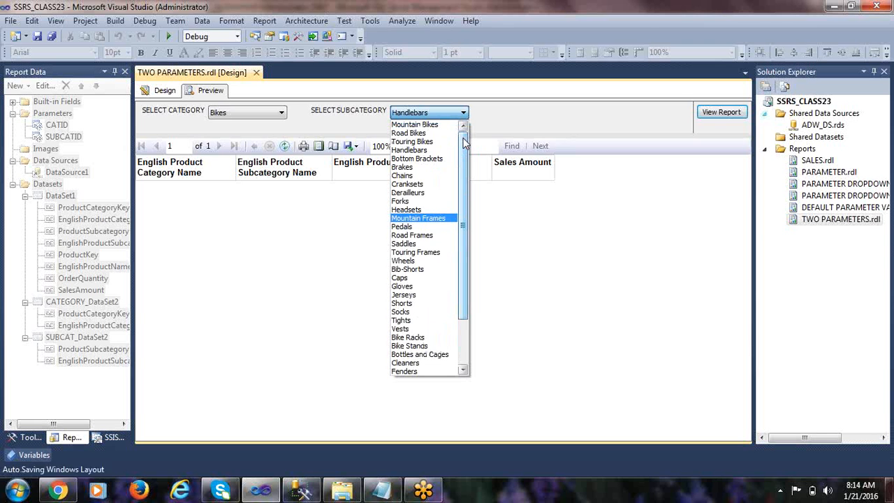
pyautogui.moveTo(465, 145)
pyautogui.mouseDown()
pyautogui.moveTo(467, 202)
pyautogui.moveTo(467, 144)
pyautogui.mouseUp()
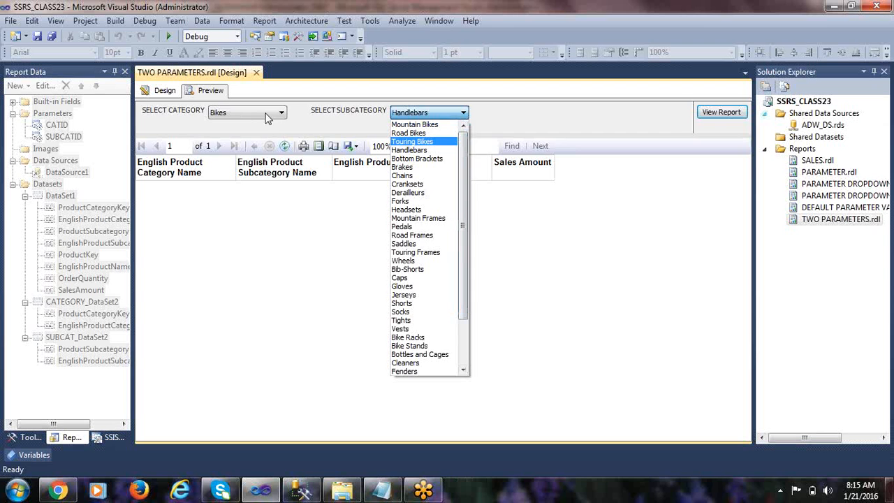
pyautogui.click(304, 119)
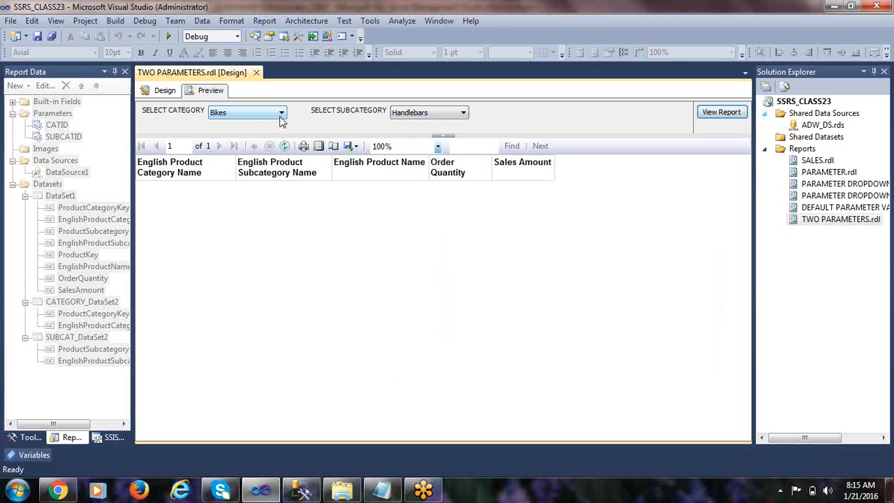
# Step: Run the report preview for the Bikes category and the Mountain Bikes subcategory
pyautogui.click(417, 114)
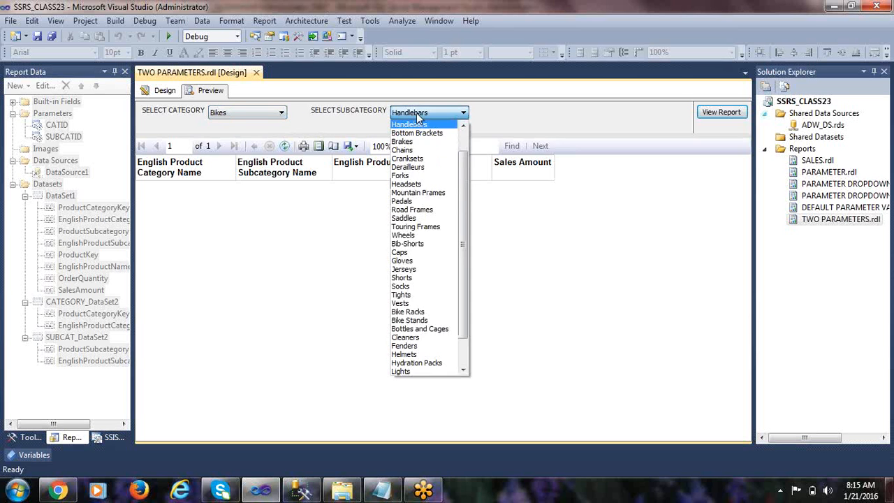
pyautogui.scroll(1, 419, 124)
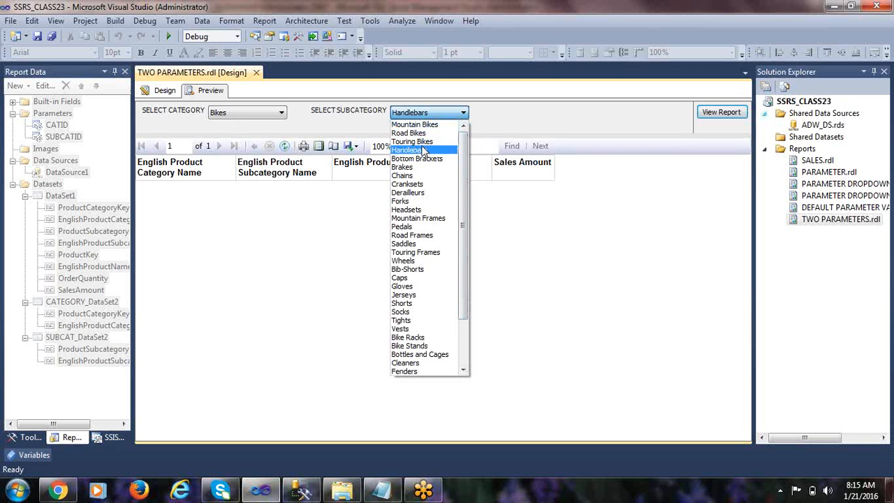
pyautogui.click(426, 126)
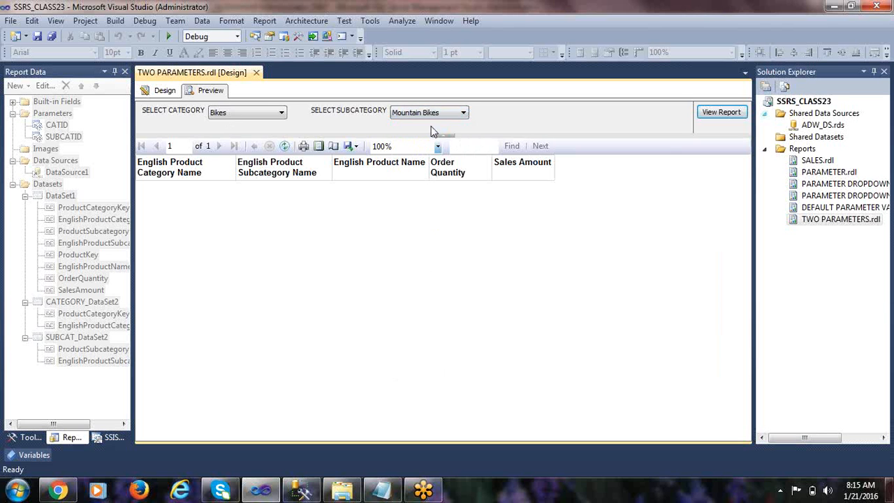
pyautogui.click(267, 113)
pyautogui.click(251, 125)
pyautogui.click(412, 114)
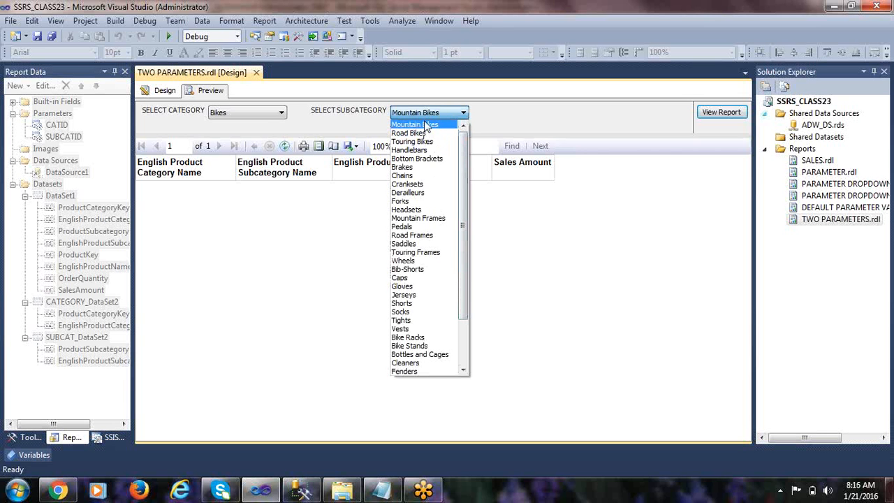
pyautogui.click(428, 114)
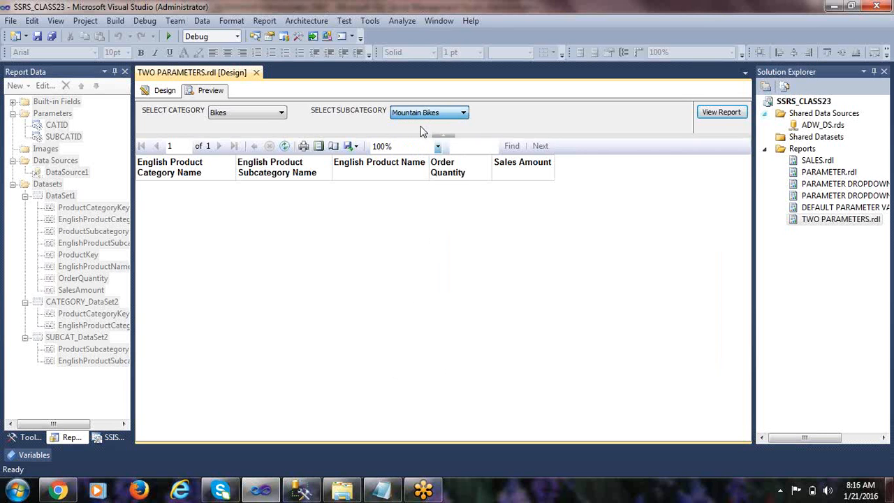
pyautogui.click(719, 113)
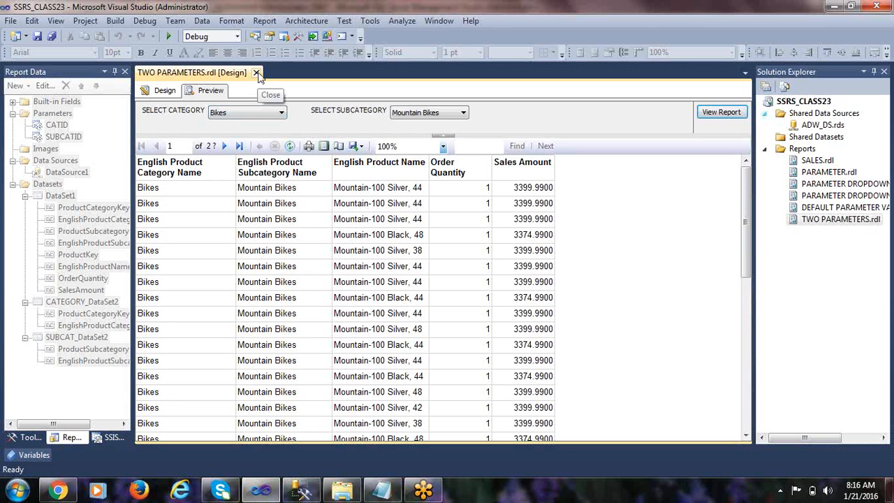
# Step: Close the TWO PARAMETERS report and paste a copy of it into the project's reports
pyautogui.click(257, 74)
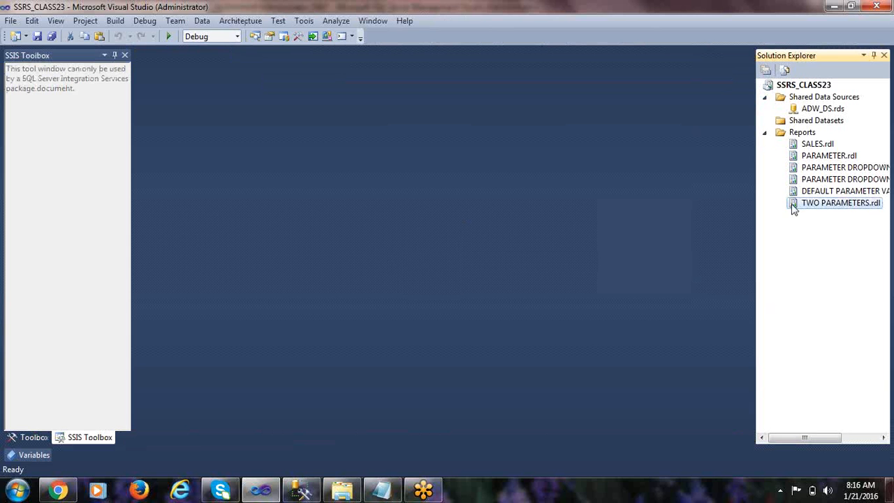
pyautogui.hotkey('ctrl', 'v')
pyautogui.click(812, 216)
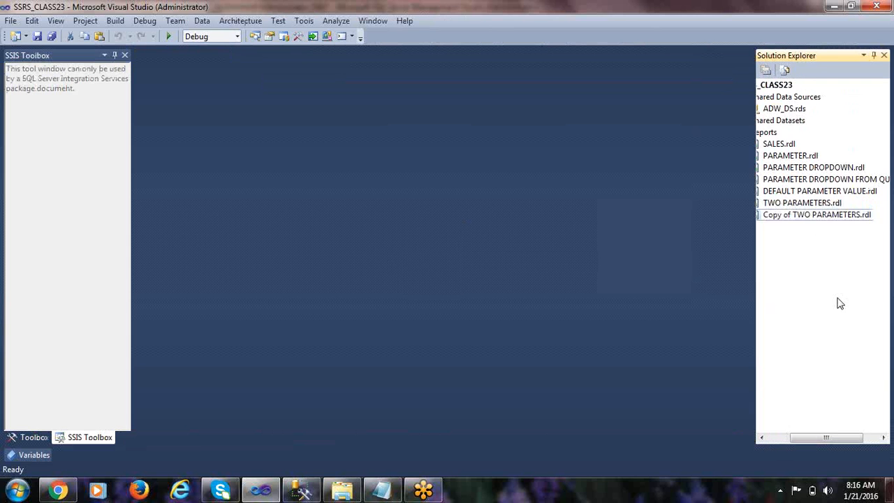
# Step: Rename the copied report as CASCADING PARAMETERS.rdl and open it in the designer
pyautogui.press('F2')
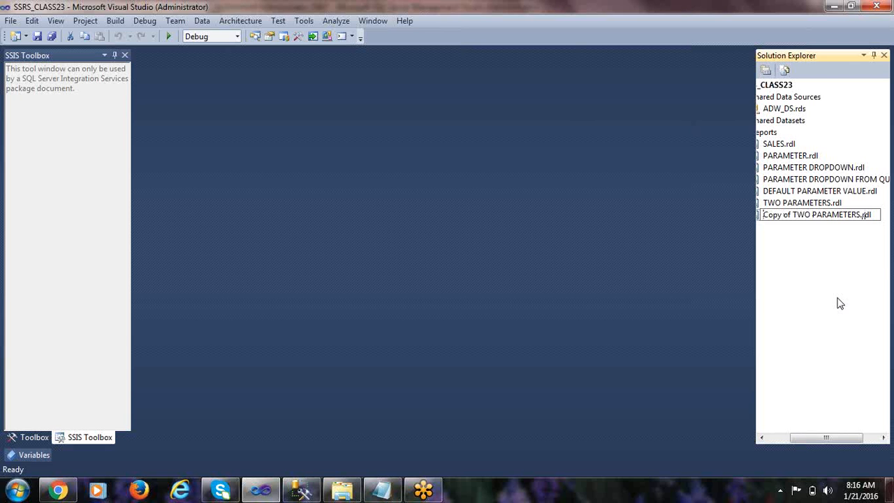
pyautogui.press('Home')
pyautogui.hotkey('ctrl', 'shift', 'Right')
pyautogui.hotkey('ctrl', 'shift', 'Right')
pyautogui.hotkey('ctrl', 'shift', 'Right')
pyautogui.hotkey('ctrl', 'shift', 'Right')
pyautogui.hotkey('ctrl', 'shift', 'Left')
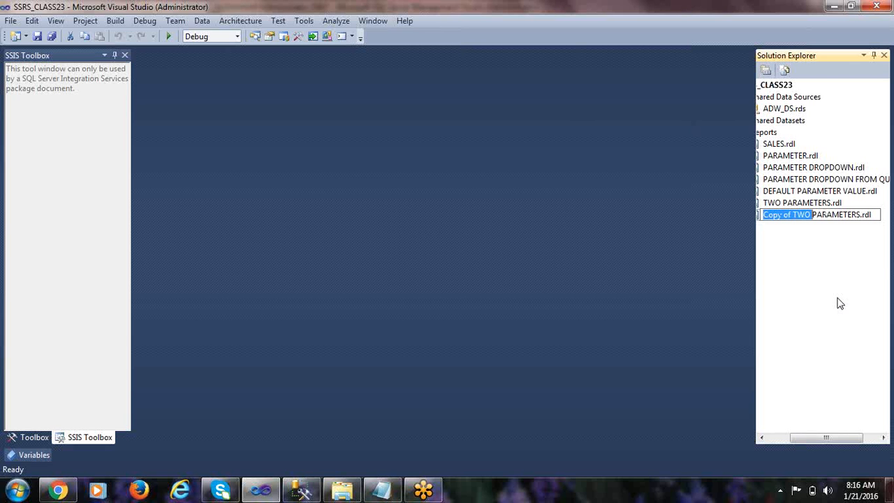
pyautogui.press('Delete')
pyautogui.write('CASCAD')
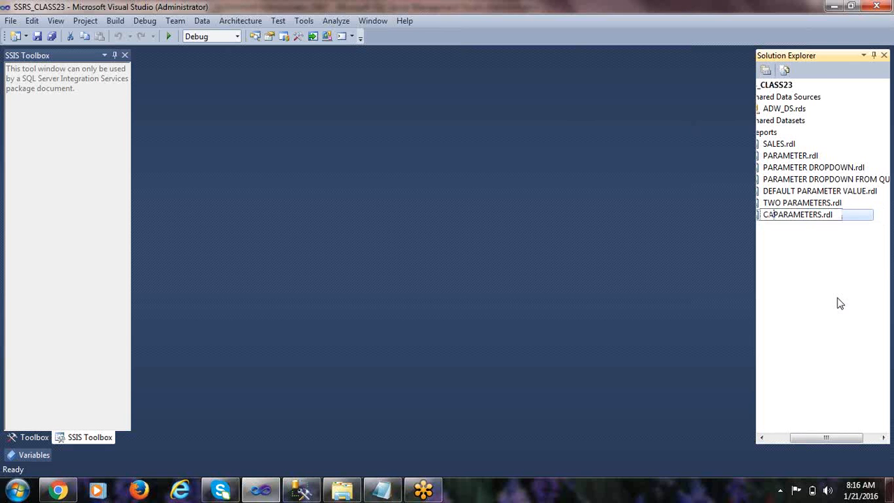
pyautogui.write('ING')
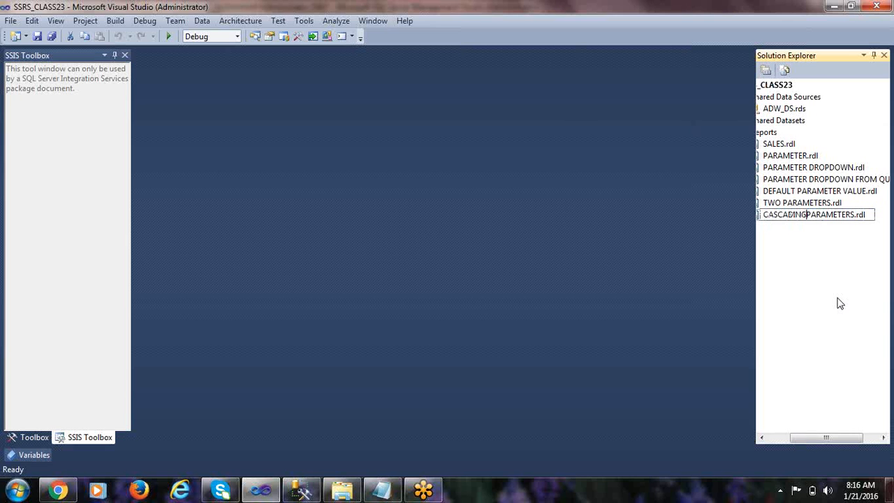
pyautogui.press('Return')
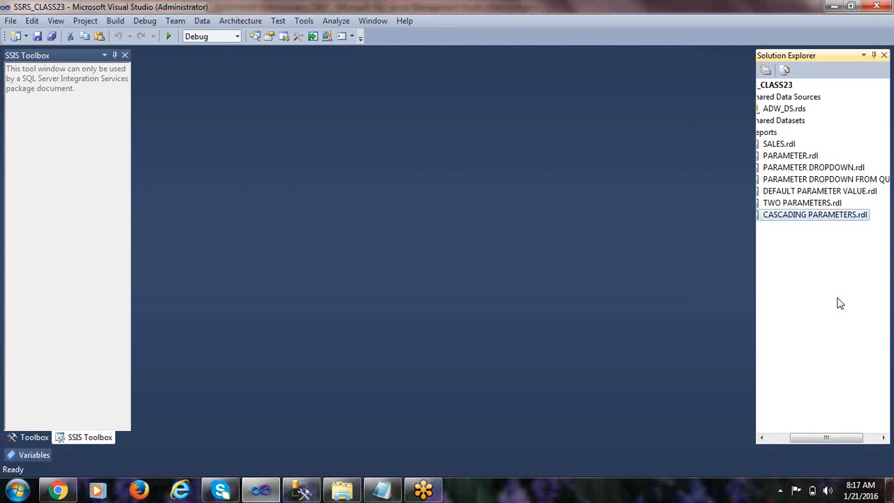
pyautogui.press('Return')
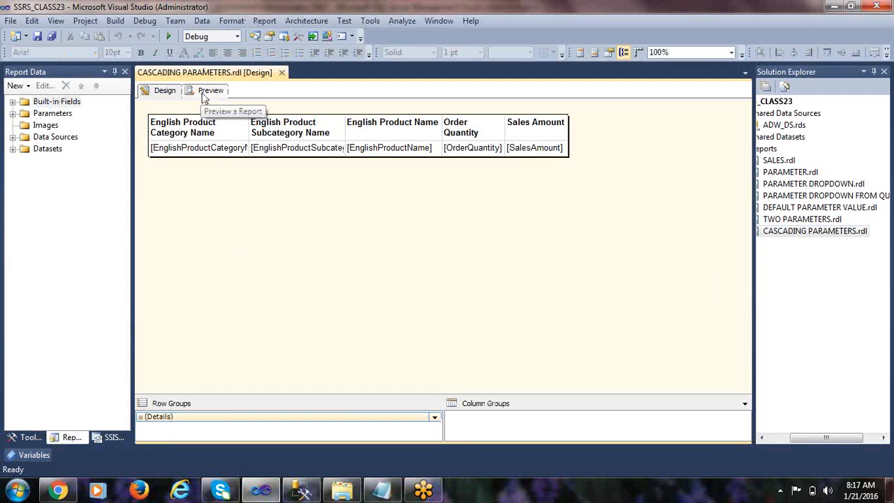
# Step: Check which dataset, value field and label field supply the available values of the SUBCATID parameter
pyautogui.click(13, 114)
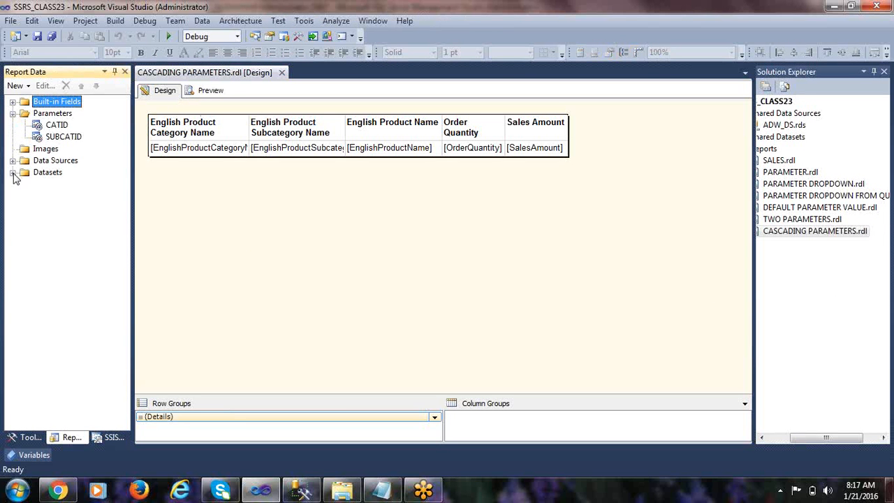
pyautogui.click(63, 137)
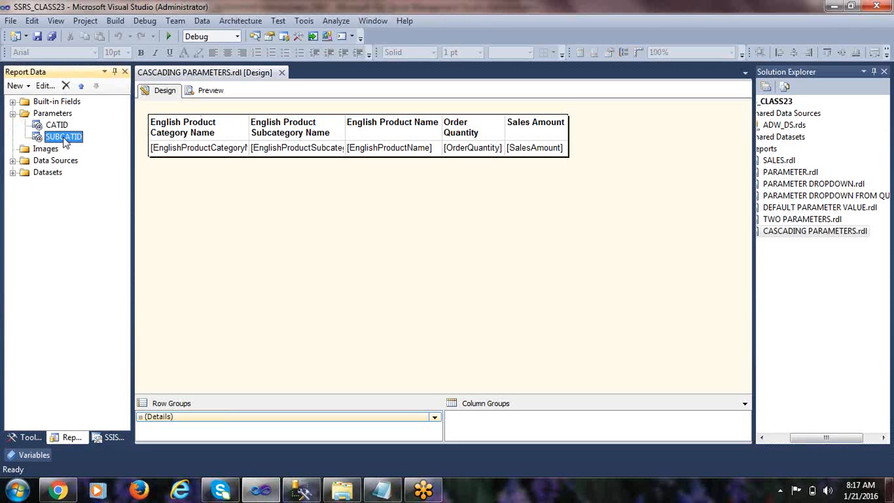
pyautogui.rightClick(66, 139)
pyautogui.click(116, 165)
pyautogui.click(296, 132)
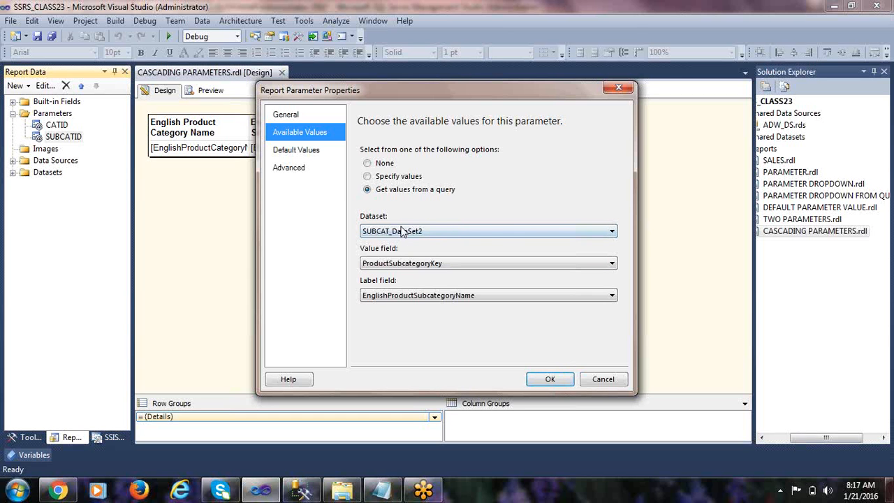
pyautogui.click(549, 381)
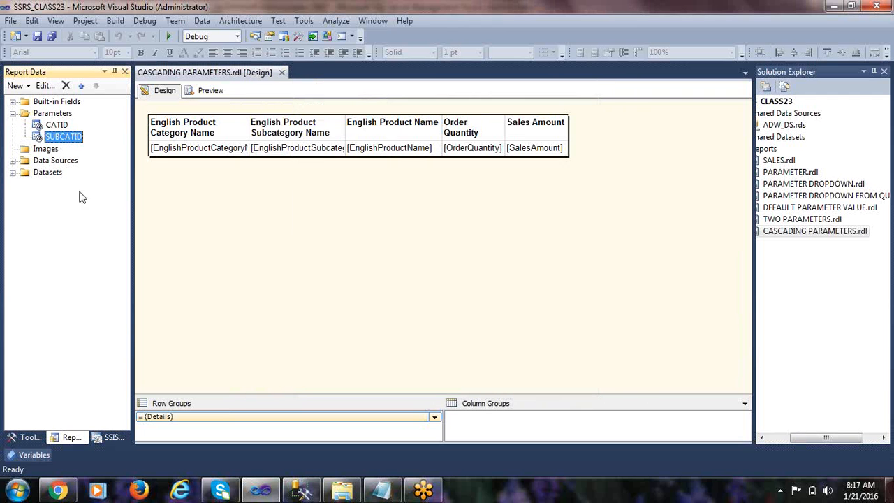
# Step: Open the SUBCAT_DataSet2 query in the Query Designer and add the ProductCategoryKey column to it
pyautogui.click(77, 327)
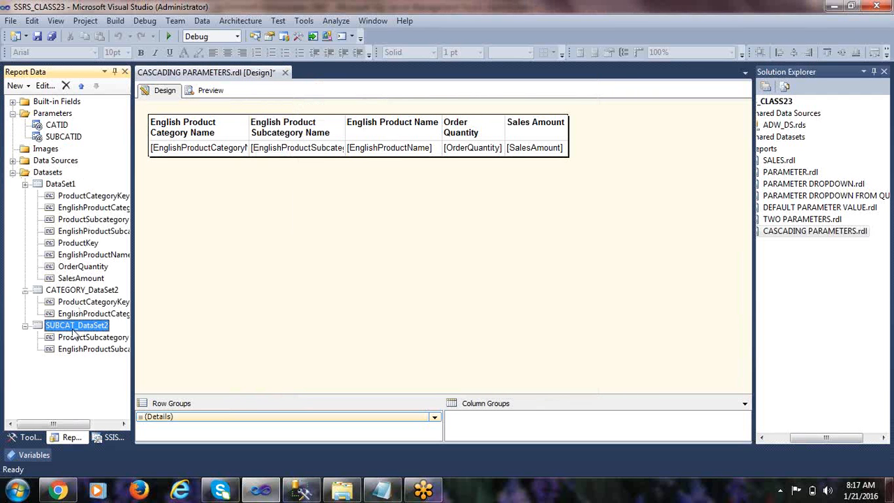
pyautogui.rightClick(85, 329)
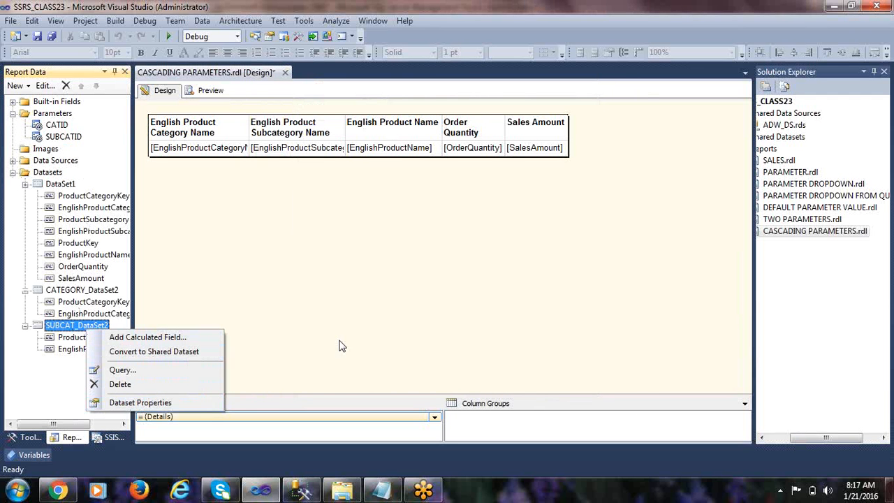
pyautogui.click(157, 403)
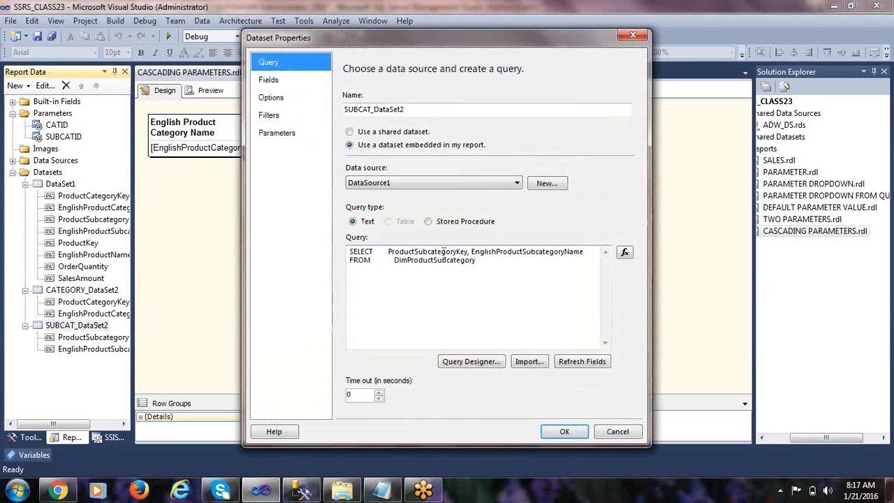
pyautogui.click(477, 362)
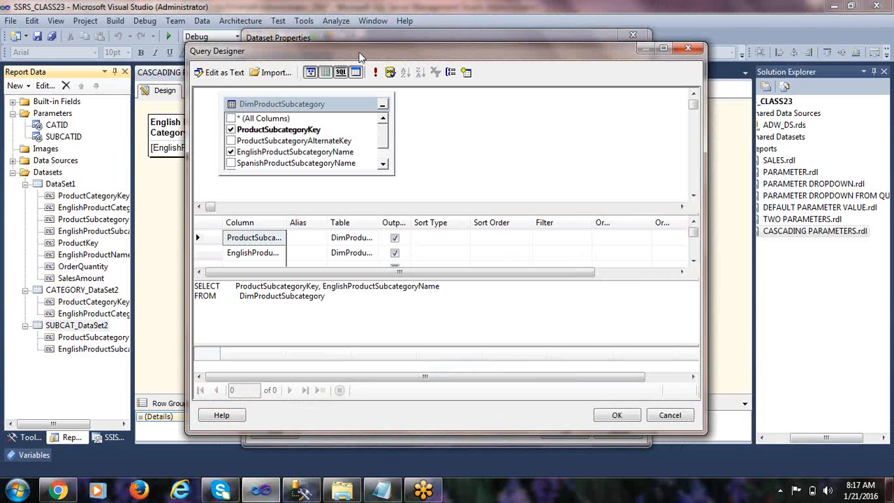
pyautogui.doubleClick(426, 50)
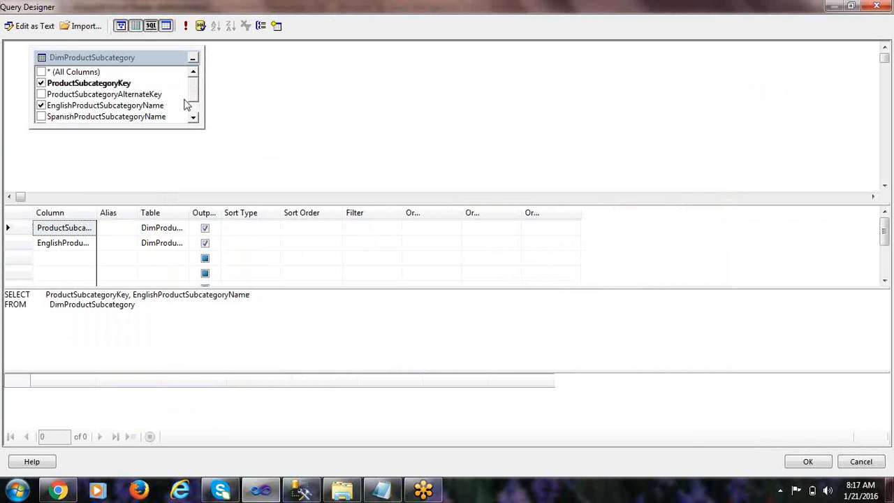
pyautogui.scroll(-1, 193, 109)
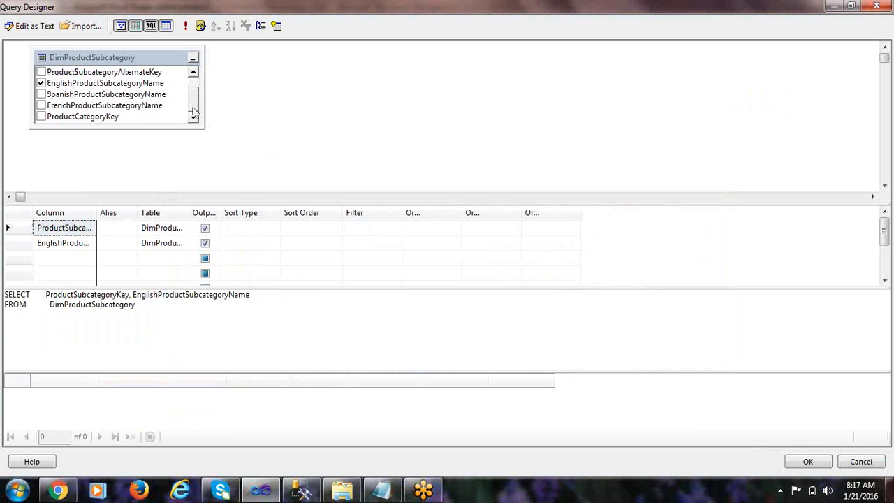
pyautogui.click(41, 116)
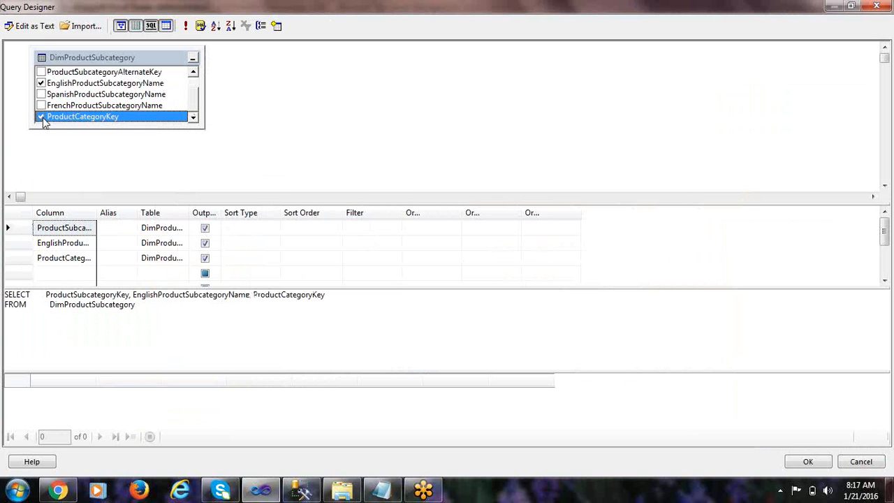
# Step: Exclude ProductCategoryKey from the query's output columns
pyautogui.moveTo(96, 213); pyautogui.dragTo(148, 213)
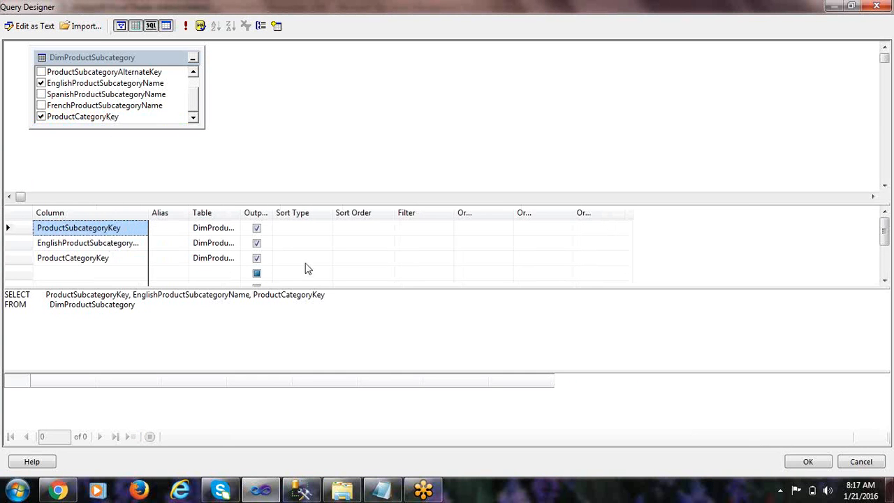
pyautogui.moveTo(272, 213); pyautogui.dragTo(324, 212)
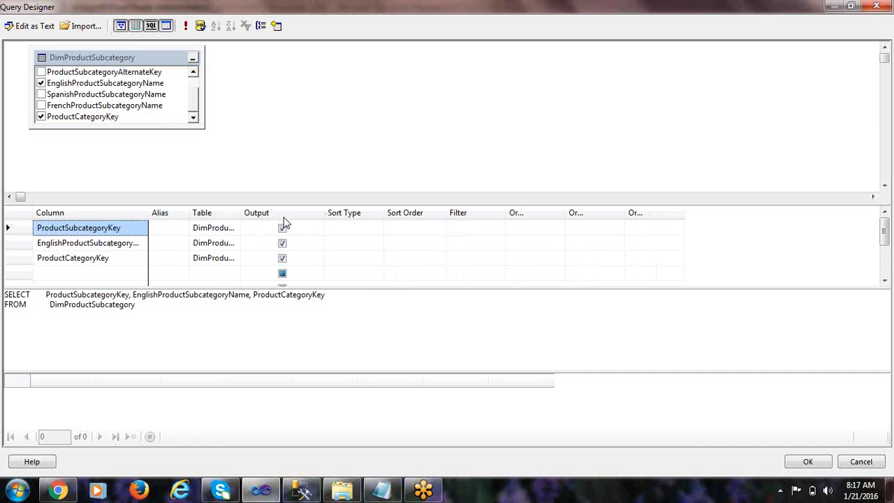
pyautogui.click(283, 258)
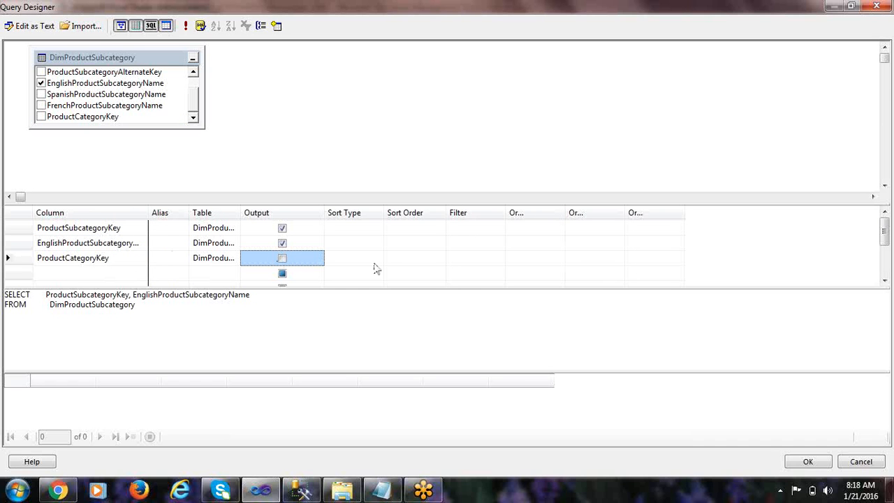
pyautogui.click(463, 259)
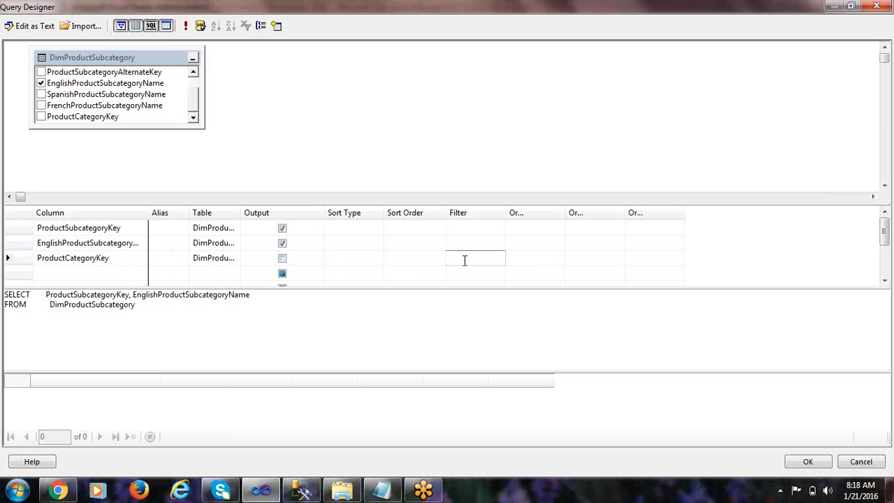
pyautogui.write('@CATID')
pyautogui.doubleClick(304, 9)
pyautogui.moveTo(317, 54); pyautogui.dragTo(363, 62)
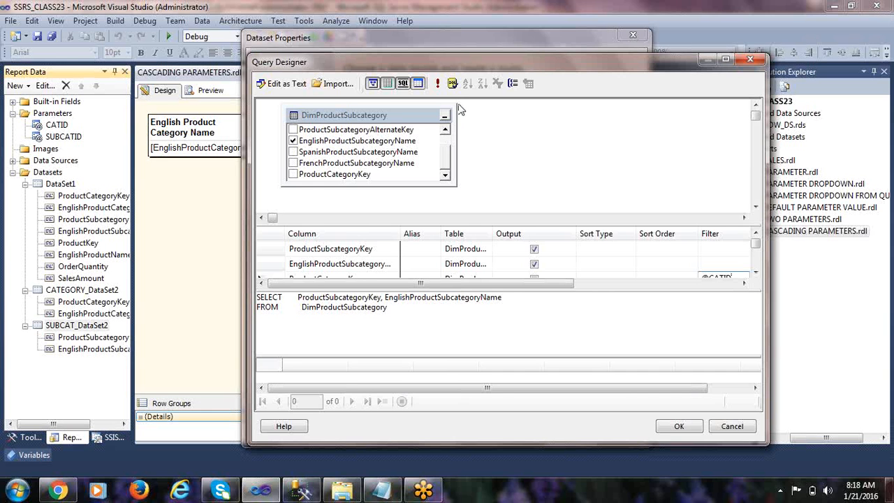
pyautogui.doubleClick(448, 61)
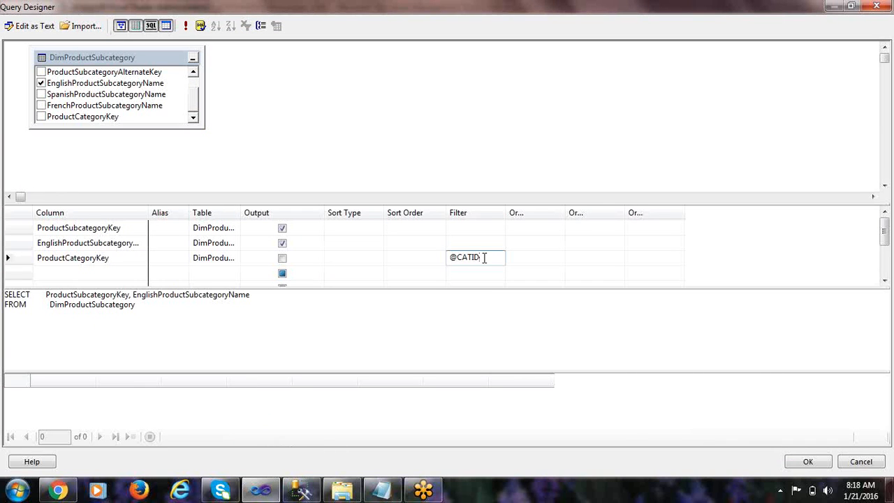
pyautogui.moveTo(484, 257); pyautogui.dragTo(450, 259)
pyautogui.click(526, 277)
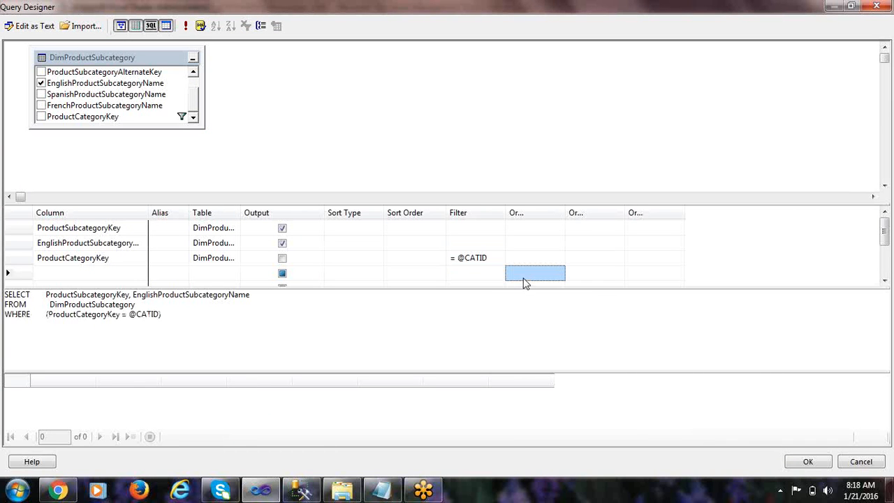
pyautogui.click(185, 26)
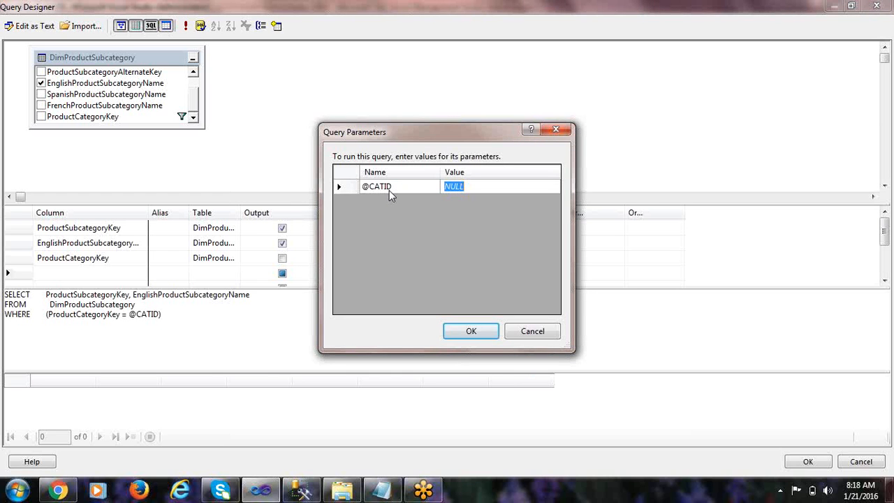
pyautogui.write('1')
pyautogui.click(470, 331)
pyautogui.click(147, 412)
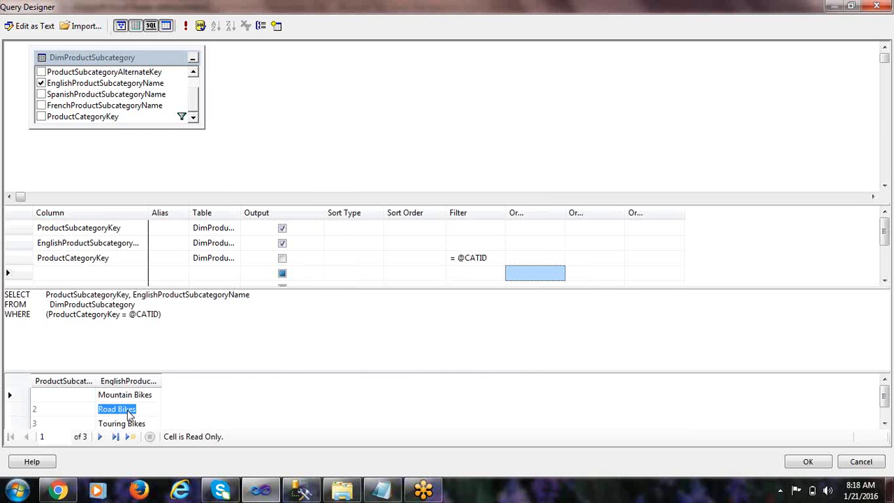
pyautogui.click(119, 398)
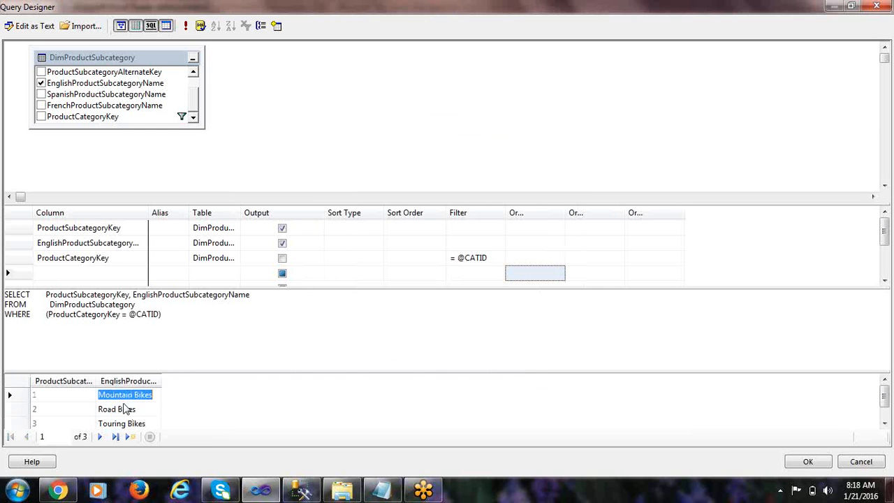
pyautogui.click(124, 409)
pyautogui.click(123, 424)
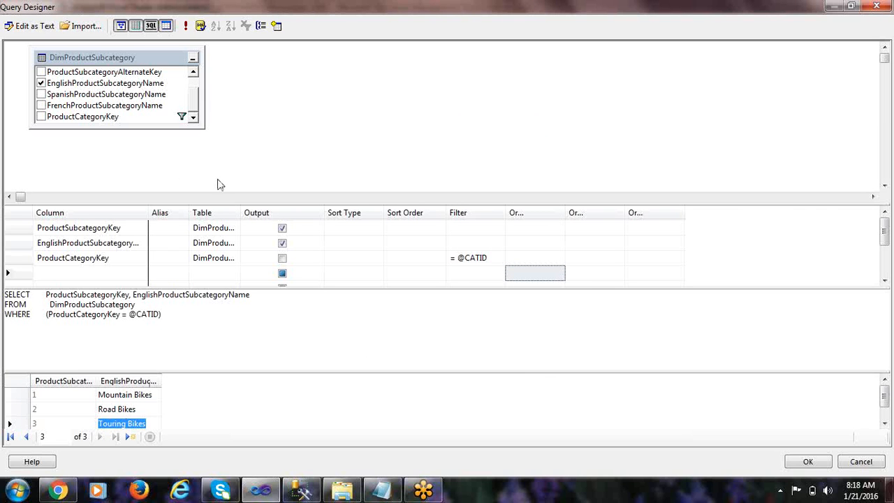
# Step: Accept the edited query and apply the changes to the SUBCAT_DataSet2 dataset
pyautogui.click(491, 257)
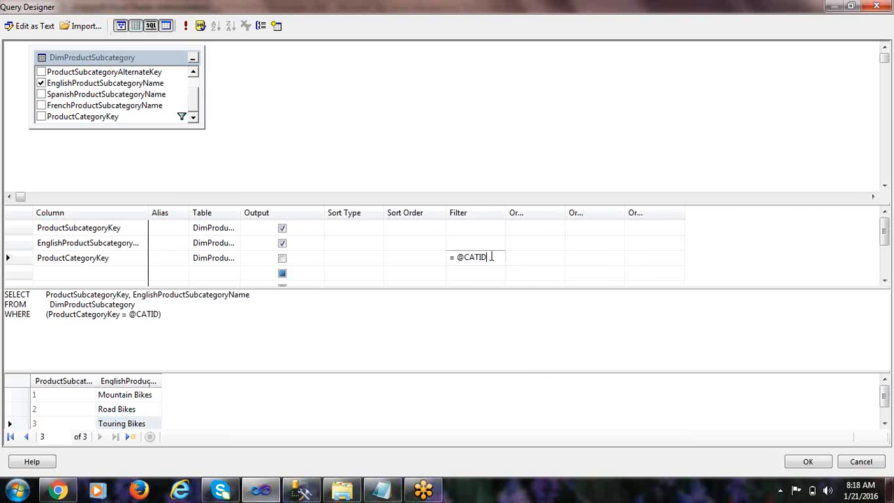
pyautogui.click(803, 461)
pyautogui.click(565, 432)
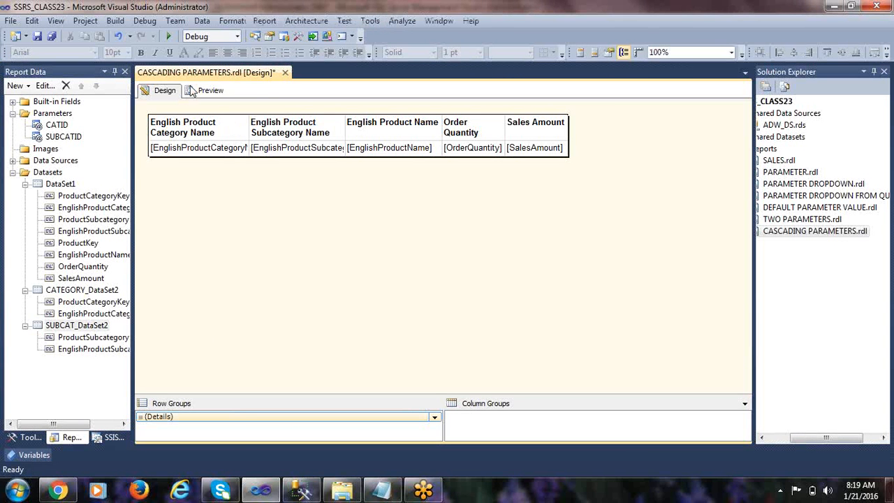
# Step: Preview the report with the category set to Bikes and check which subcategories are offered
pyautogui.click(210, 92)
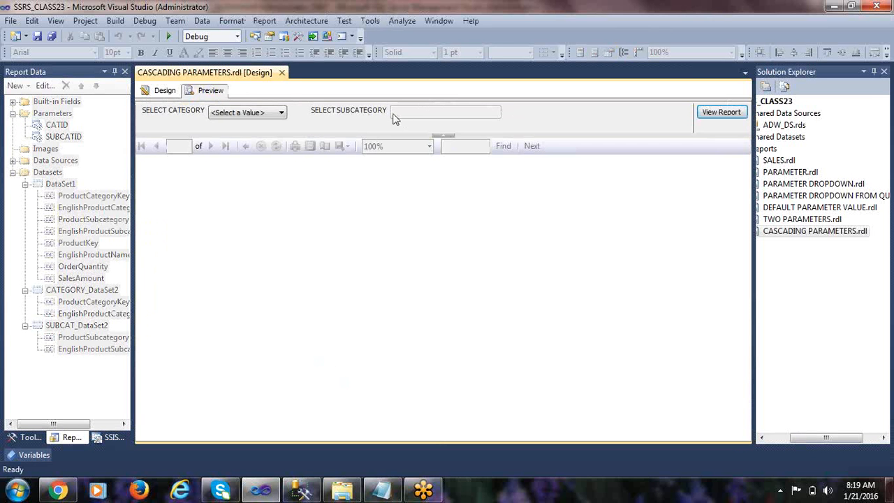
pyautogui.click(234, 113)
pyautogui.click(227, 134)
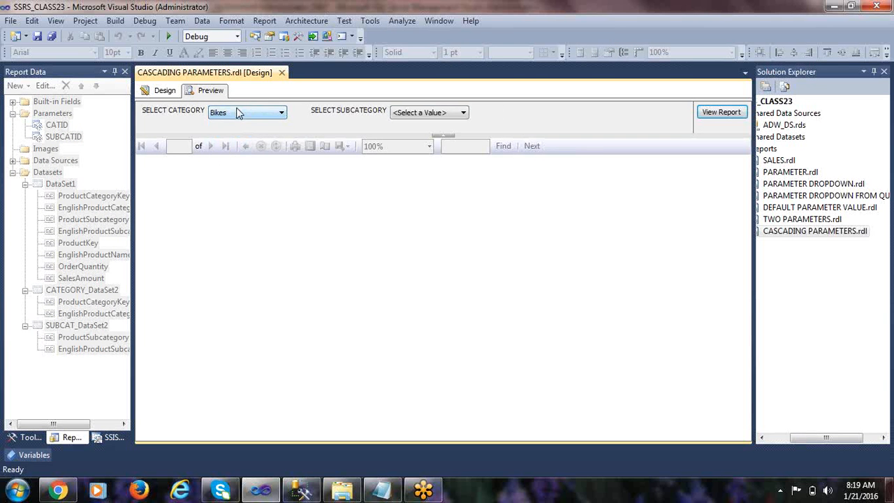
pyautogui.click(439, 116)
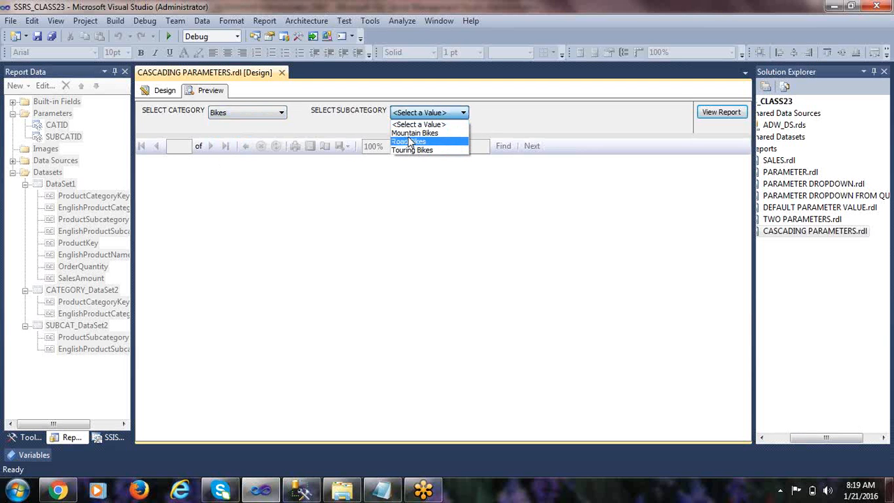
pyautogui.click(264, 114)
# Step: Run the report preview for category Clothing and subcategory Bib-Shorts
pyautogui.click(263, 114)
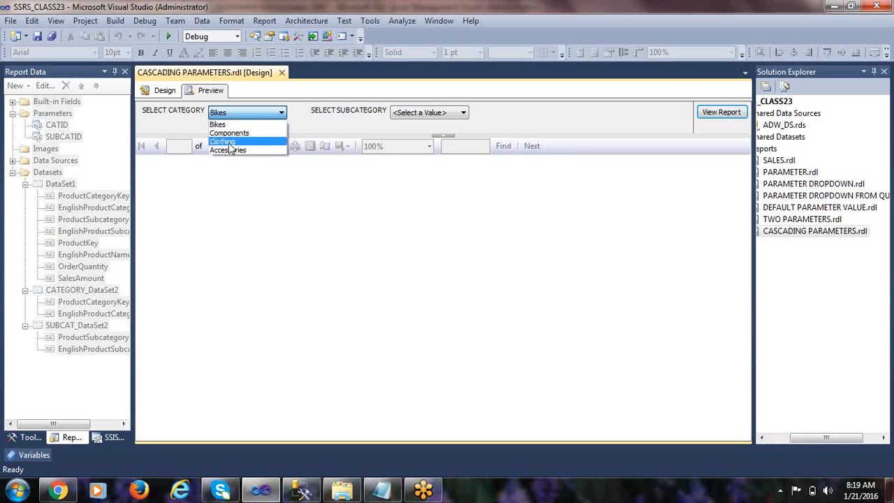
pyautogui.click(230, 142)
pyautogui.click(413, 117)
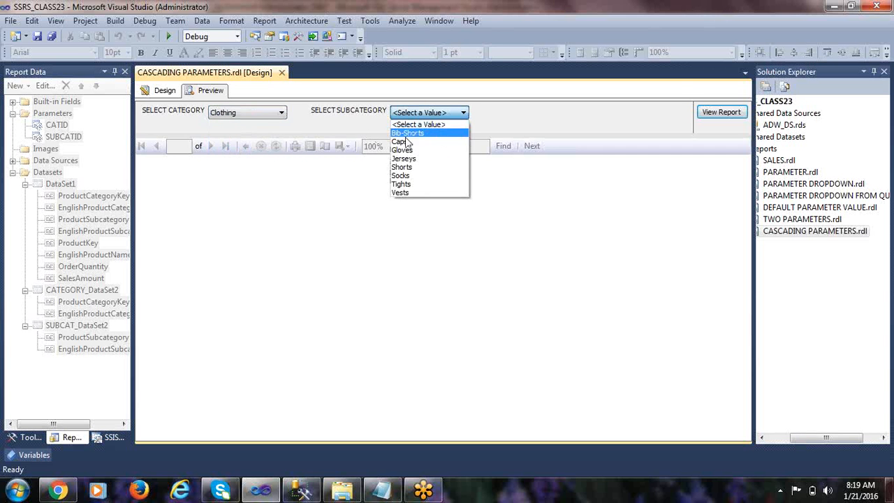
pyautogui.click(404, 134)
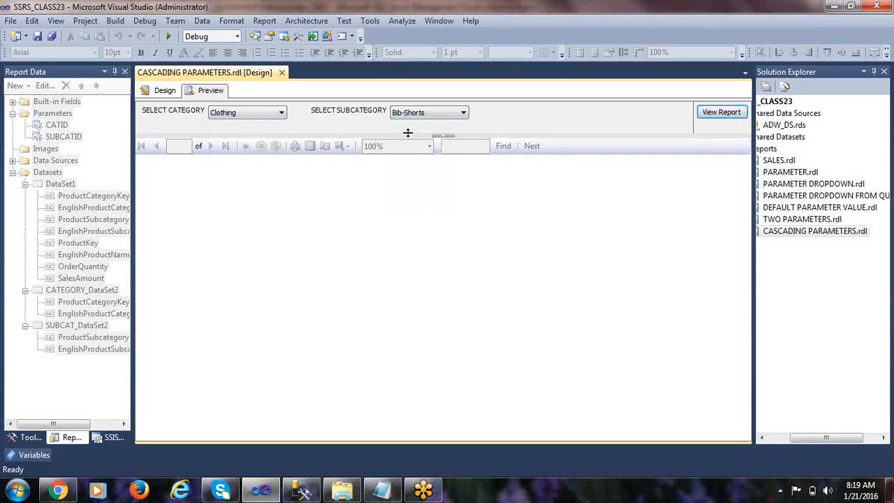
pyautogui.click(710, 117)
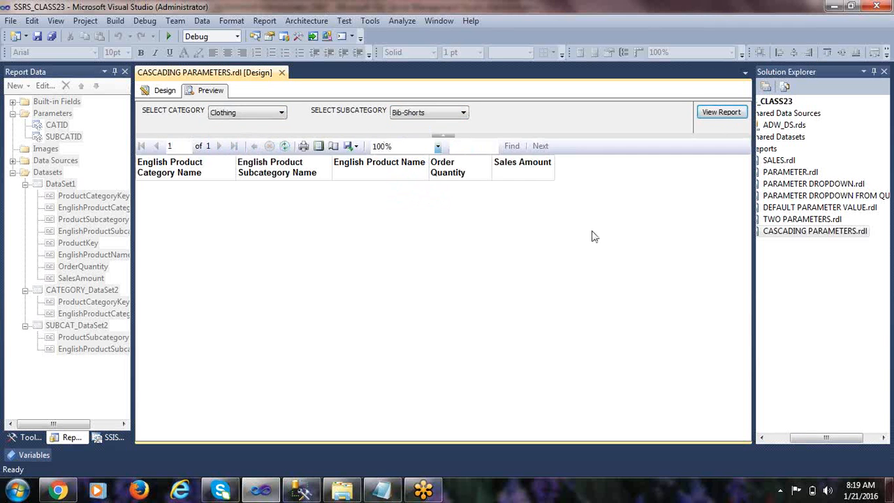
# Step: Change the subcategory to Caps and run the report preview again
pyautogui.click(429, 114)
pyautogui.click(411, 133)
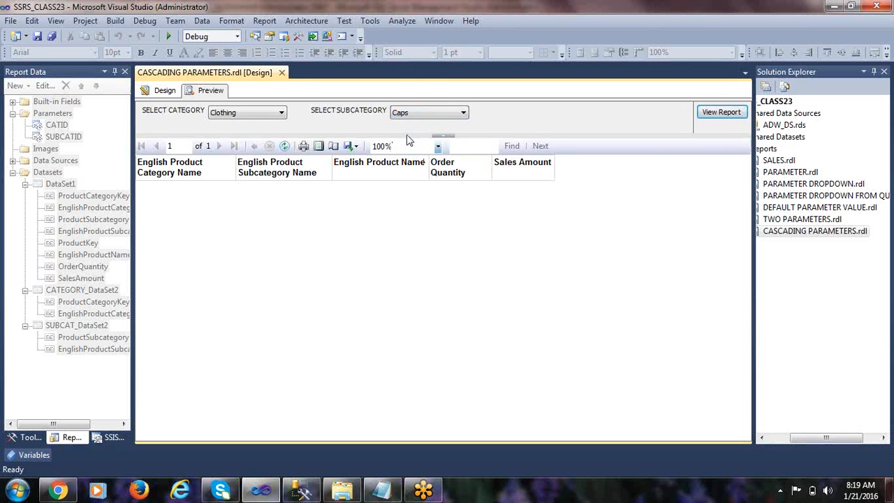
pyautogui.click(717, 113)
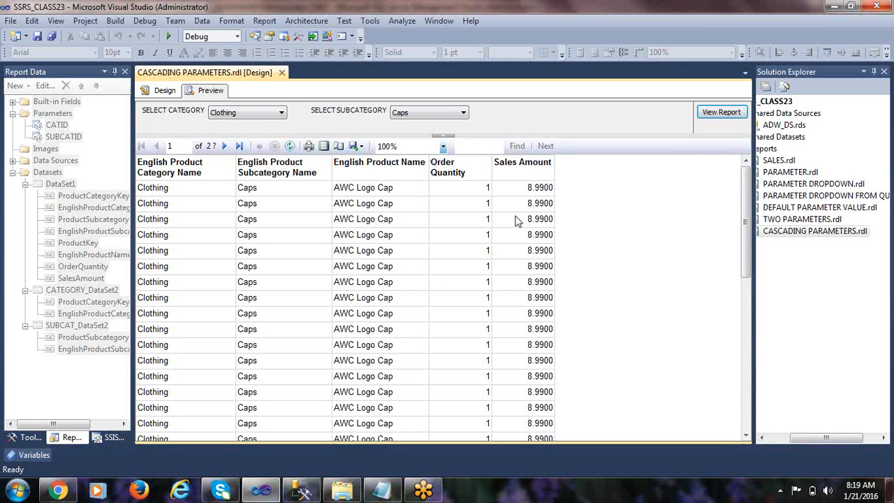
# Step: Review the category choices and the subcategories offered for Clothing without changing the selection
pyautogui.click(416, 114)
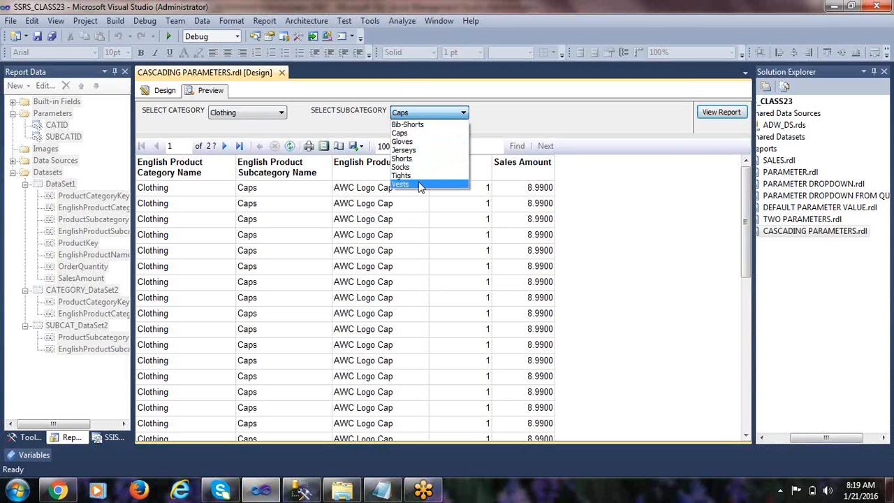
pyautogui.click(407, 271)
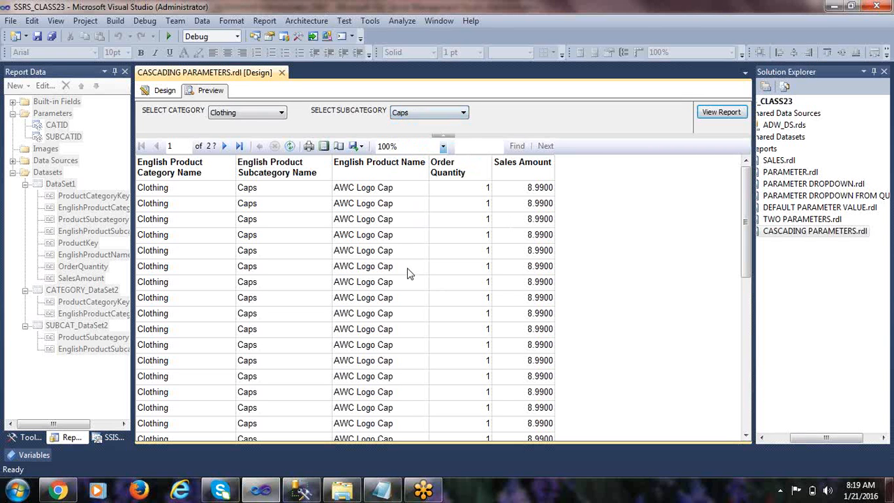
pyautogui.click(249, 116)
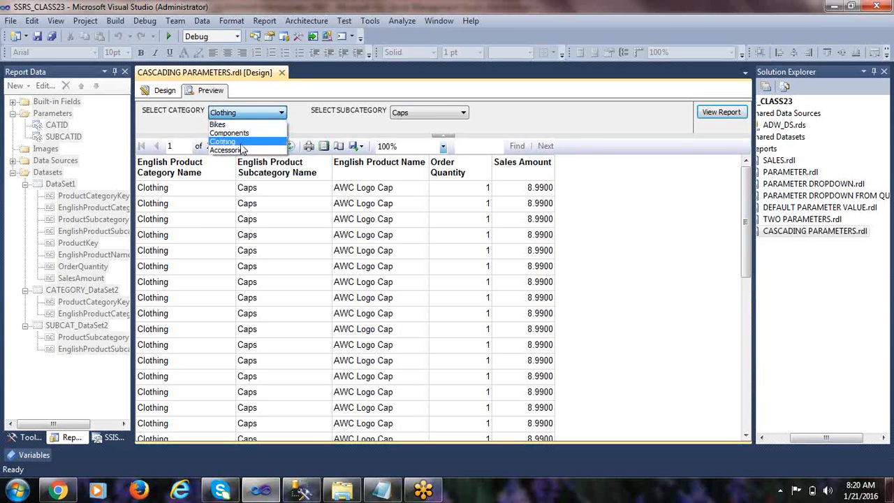
pyautogui.click(408, 114)
pyautogui.click(408, 114)
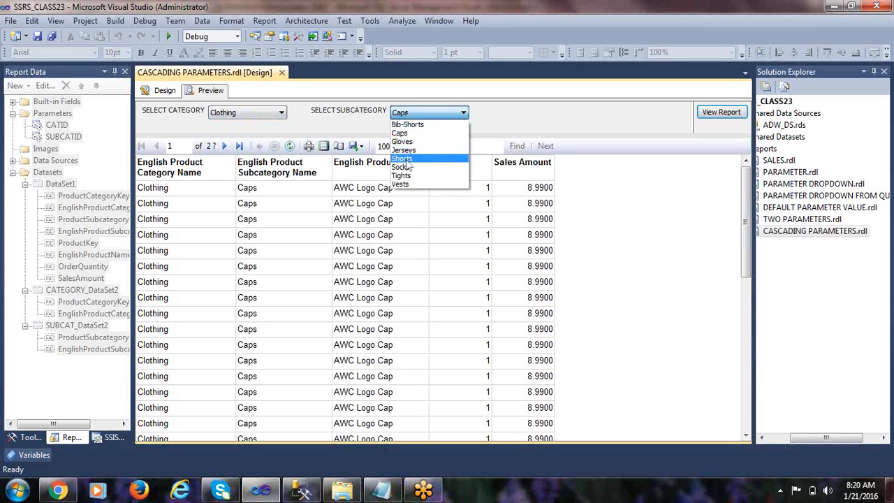
pyautogui.click(390, 252)
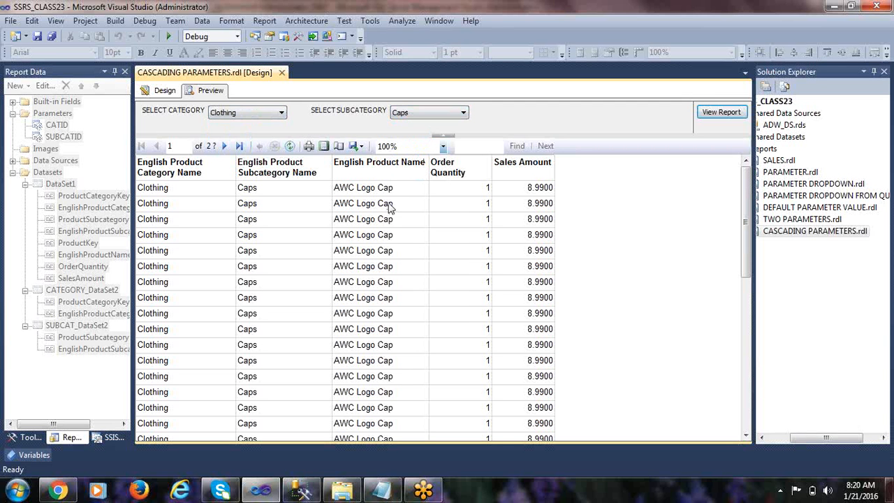
# Step: Return to the report design and allow multiple values for the SUBCATID parameter
pyautogui.click(163, 91)
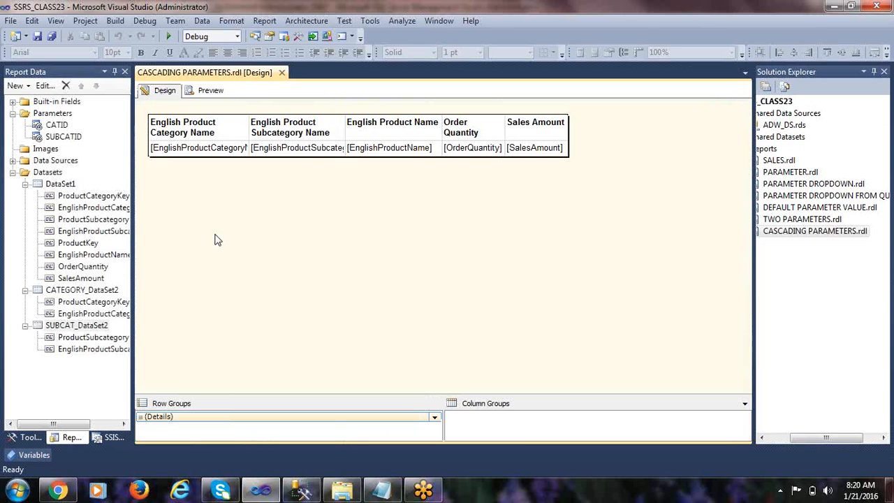
pyautogui.rightClick(63, 139)
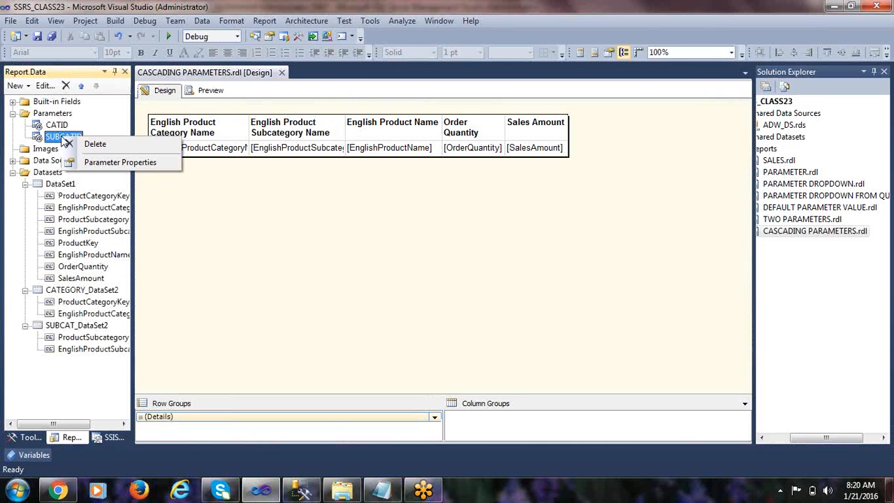
pyautogui.click(101, 162)
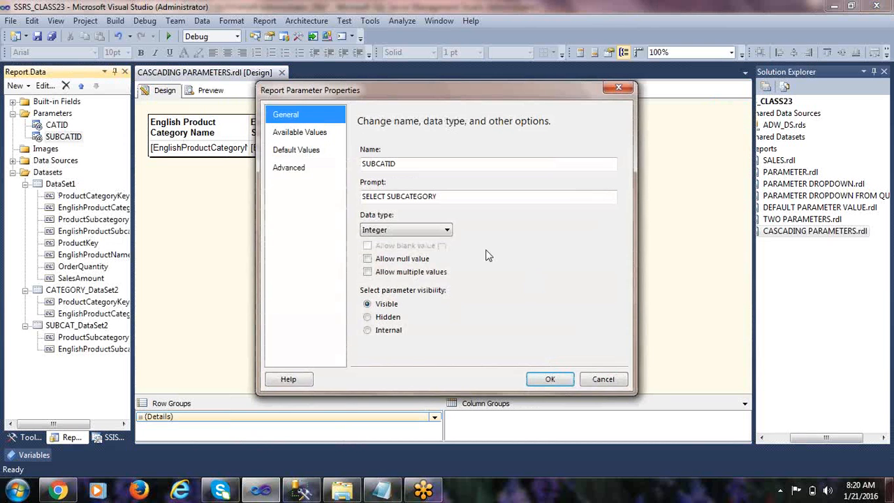
pyautogui.click(368, 273)
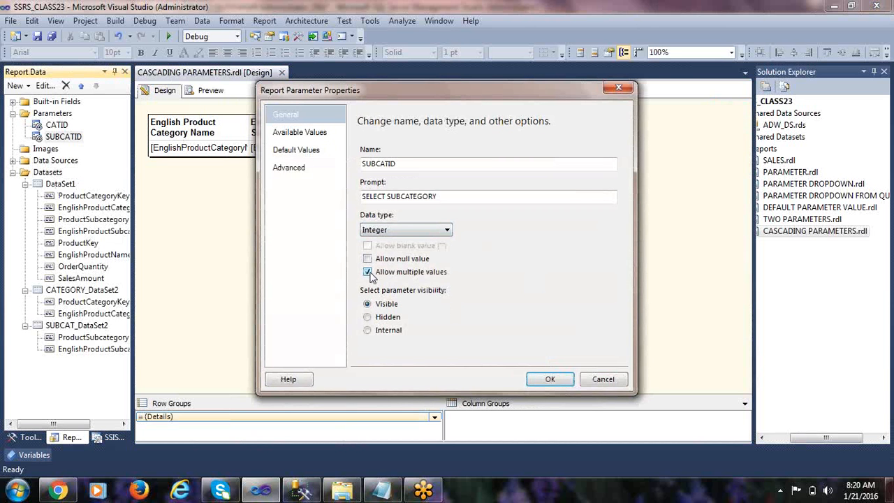
pyautogui.click(550, 378)
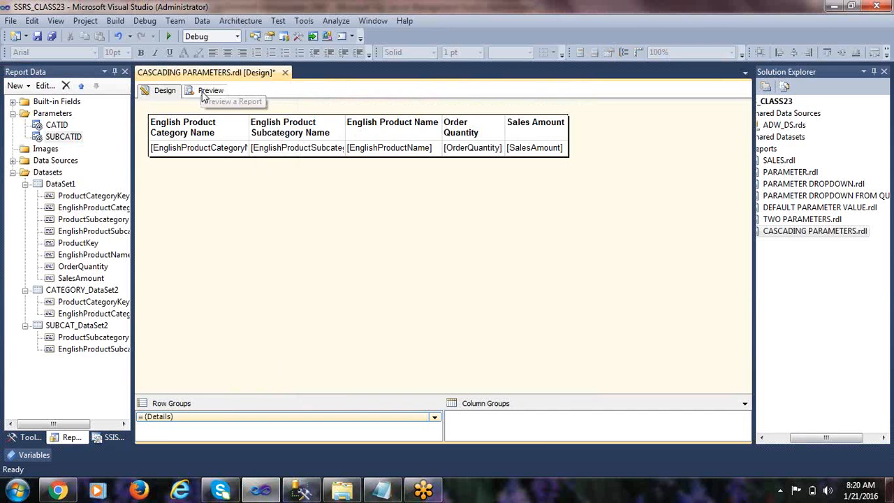
# Step: Run the report preview for category Bikes with the subcategories Mountain Bikes and Road Bikes selected together
pyautogui.click(204, 94)
pyautogui.click(241, 113)
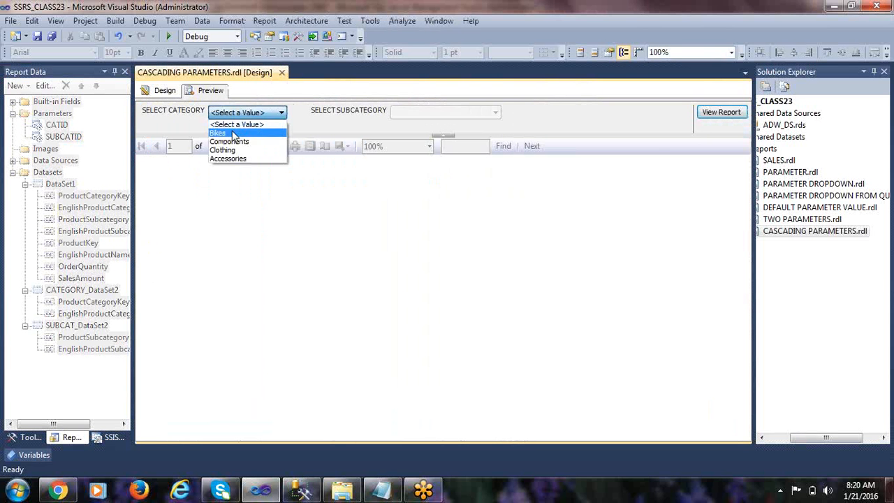
pyautogui.click(232, 132)
pyautogui.click(409, 113)
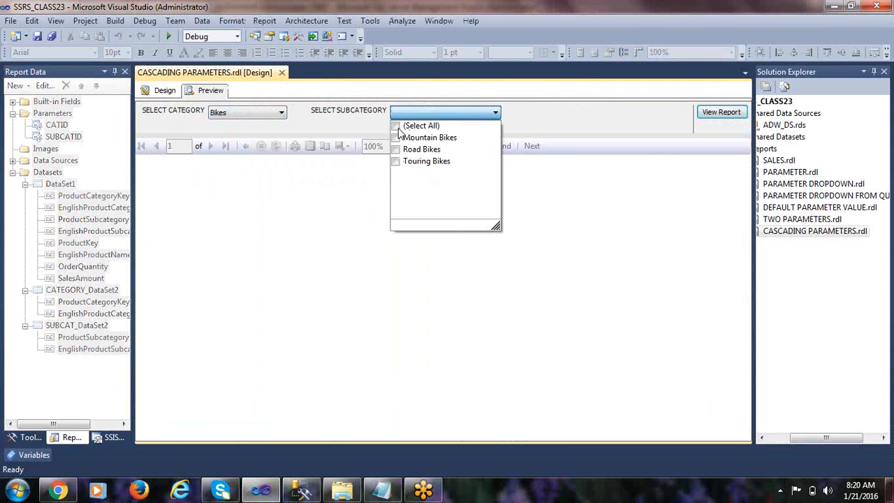
pyautogui.click(397, 128)
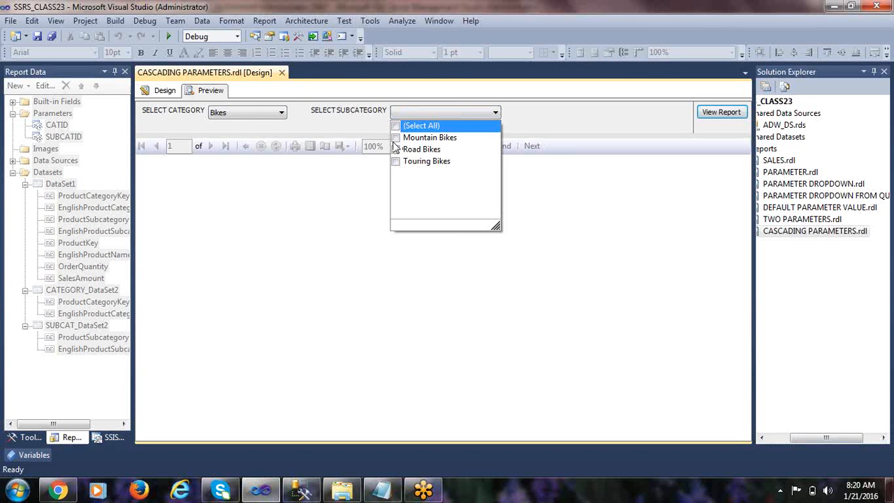
pyautogui.click(396, 137)
pyautogui.click(396, 149)
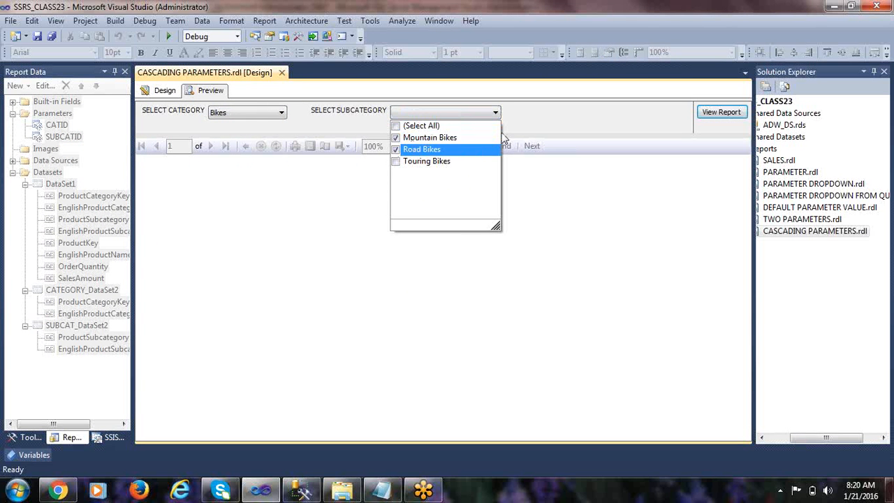
pyautogui.click(721, 112)
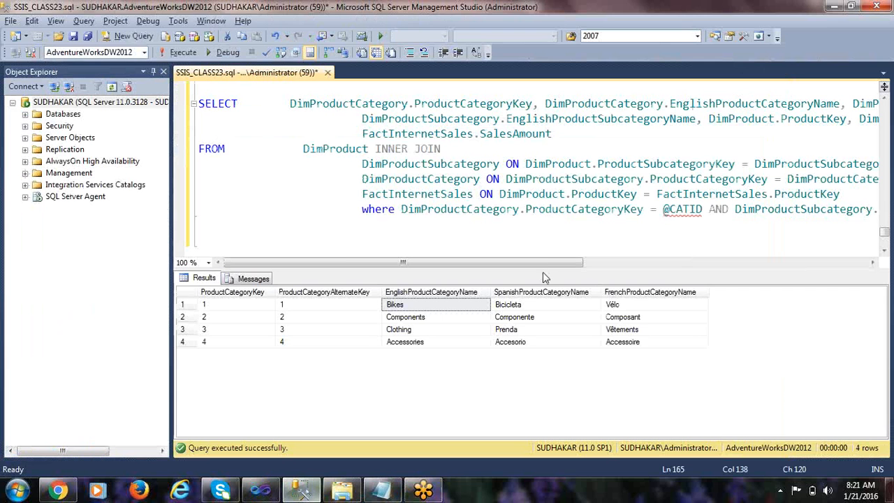
pyautogui.click(301, 490)
pyautogui.doubleClick(676, 210)
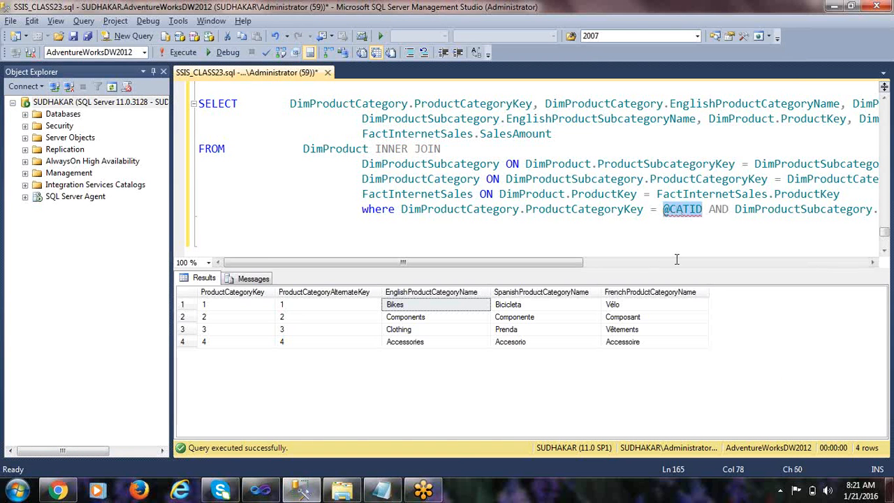
pyautogui.moveTo(580, 263); pyautogui.dragTo(738, 263)
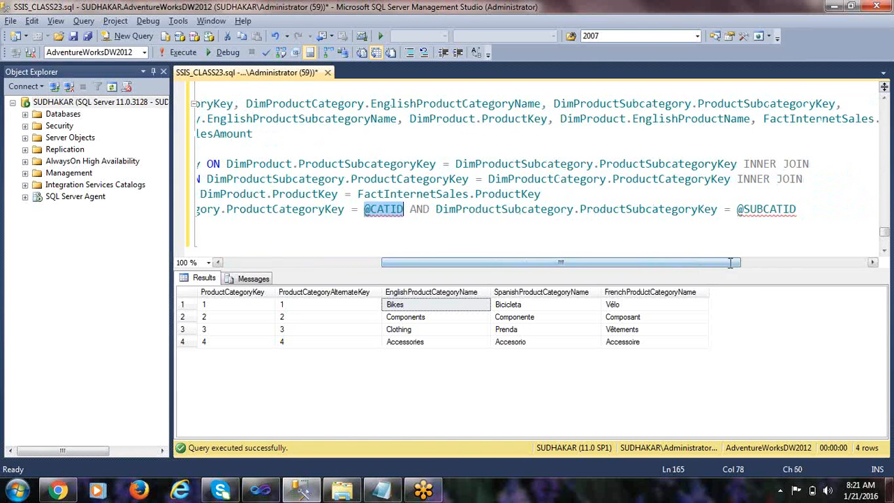
pyautogui.doubleClick(760, 210)
pyautogui.hotkey('alt', 'Tab')
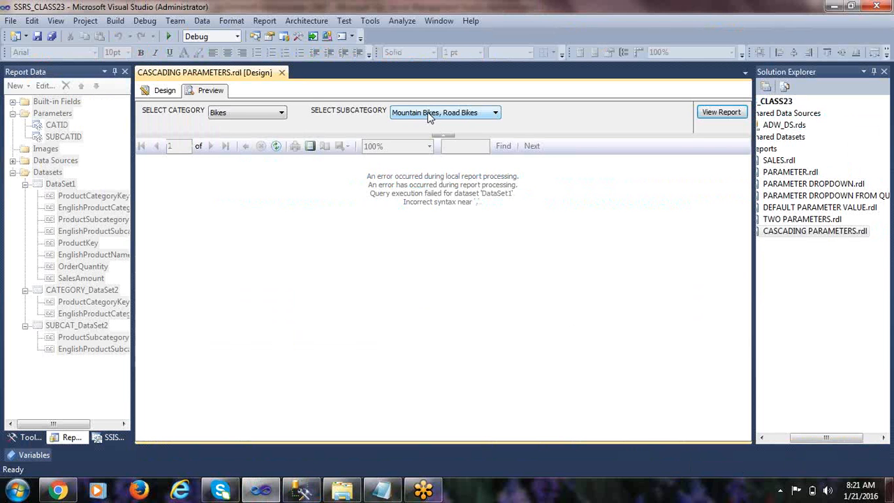
pyautogui.hotkey('alt', 'Tab')
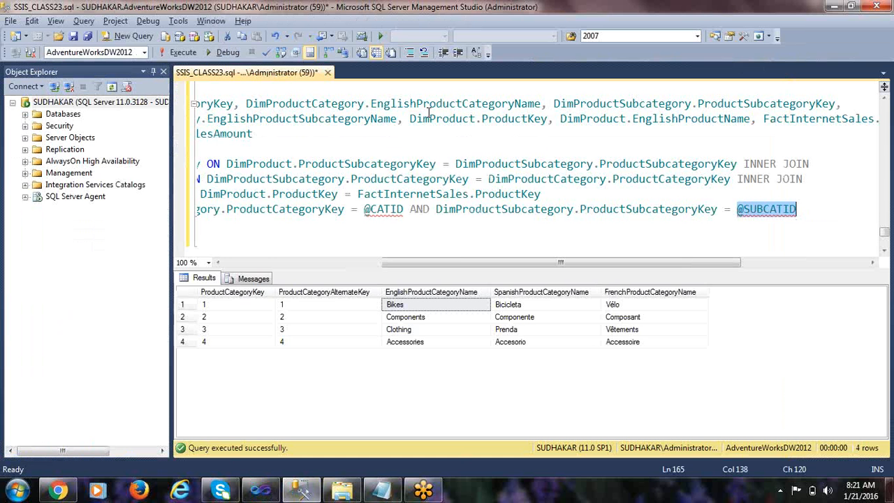
pyautogui.click(728, 210)
pyautogui.moveTo(725, 209); pyautogui.dragTo(731, 211)
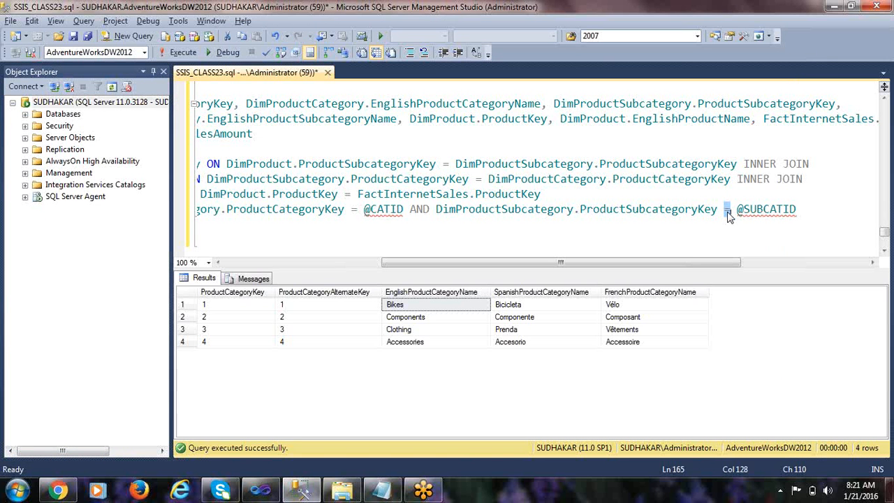
pyautogui.write('in ')
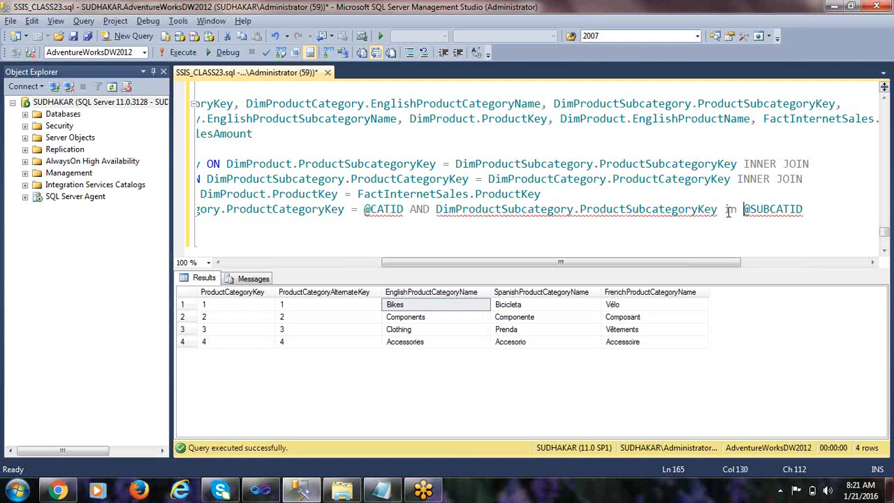
pyautogui.write('(')
pyautogui.press('End')
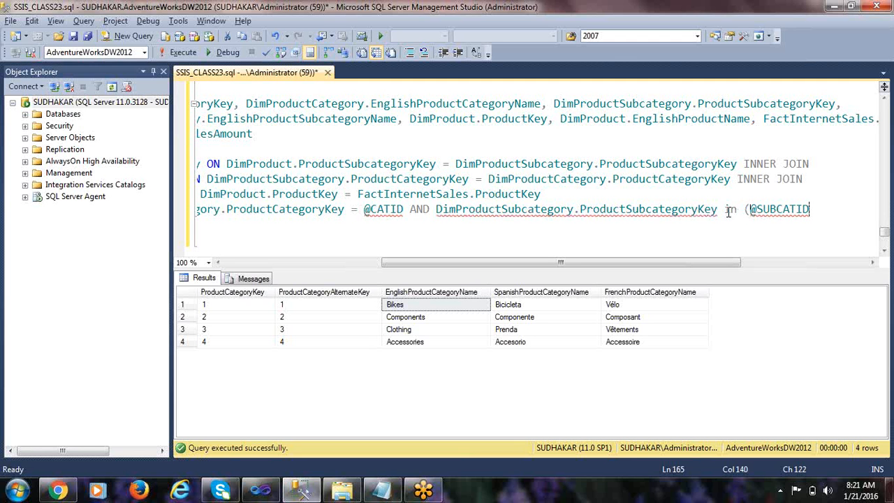
pyautogui.write(')')
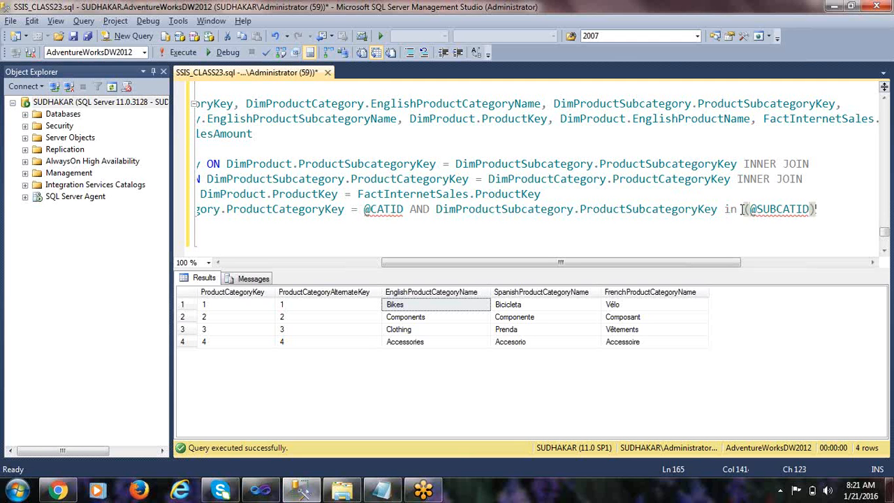
pyautogui.moveTo(751, 210); pyautogui.dragTo(809, 209)
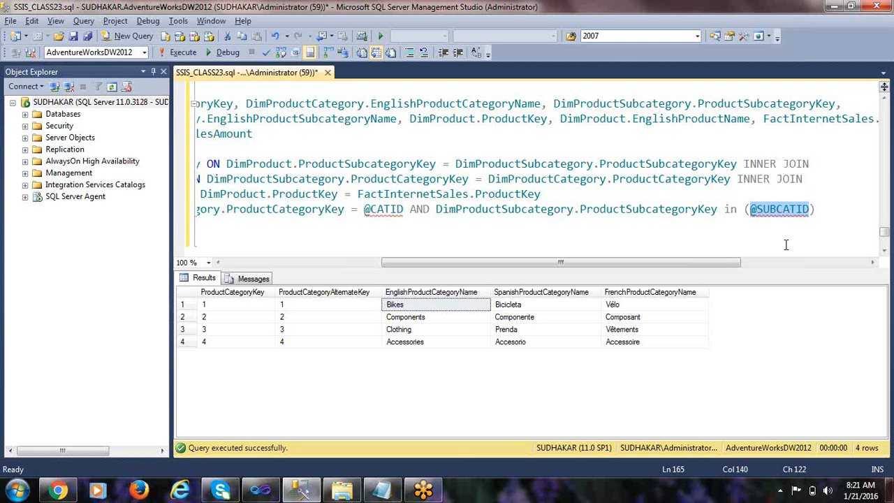
# Step: Switch back to Visual Studio's report design and open DataSet1's query in the Query Designer for text editing
pyautogui.hotkey('alt', 'Tab')
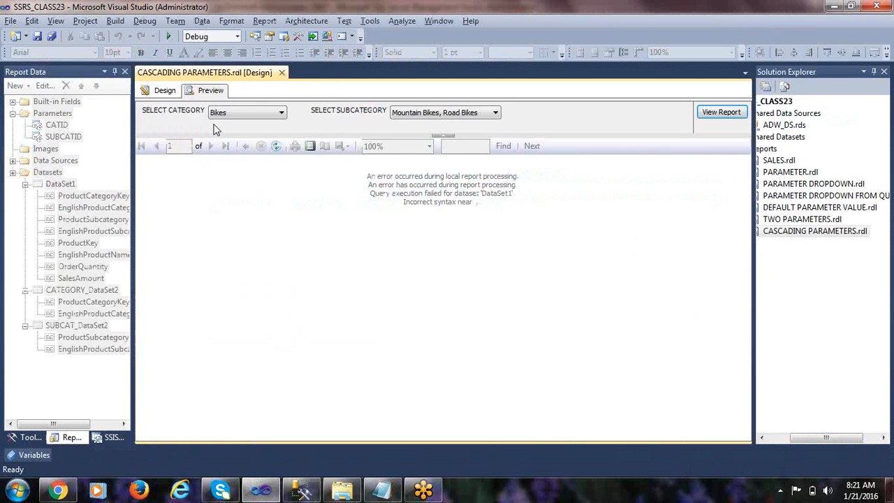
pyautogui.click(155, 90)
pyautogui.rightClick(65, 184)
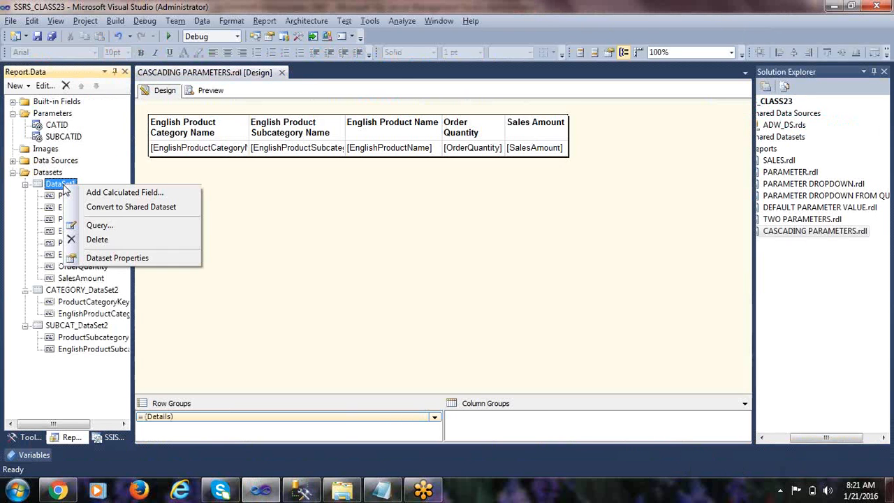
pyautogui.click(98, 259)
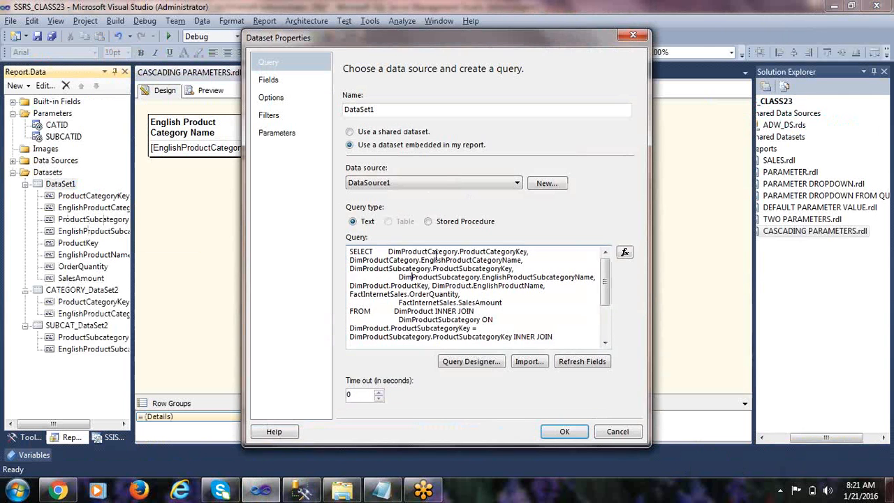
pyautogui.click(473, 362)
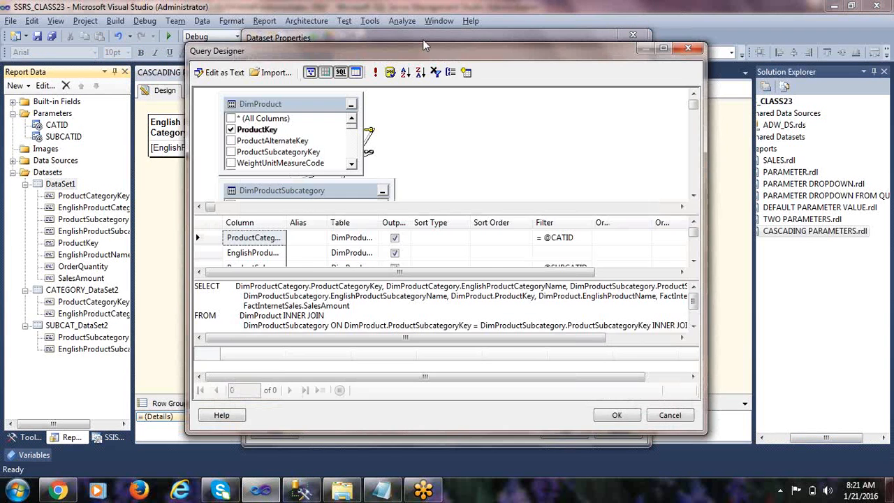
pyautogui.doubleClick(423, 46)
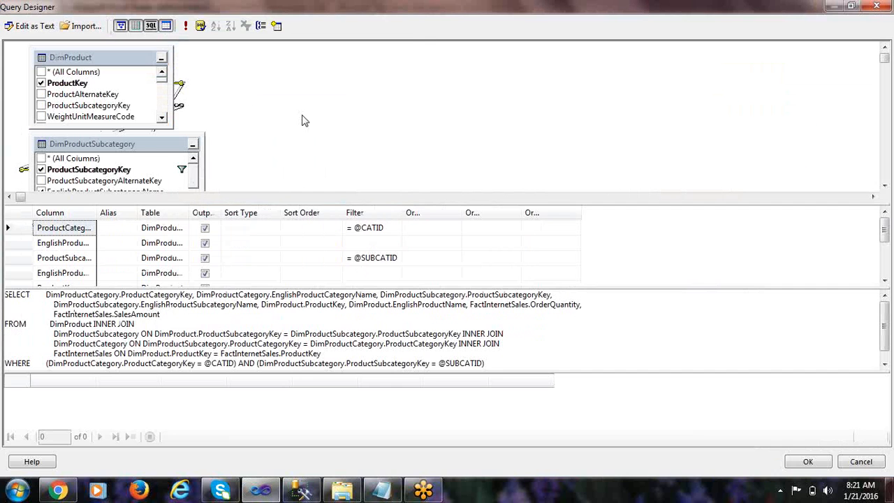
pyautogui.click(20, 28)
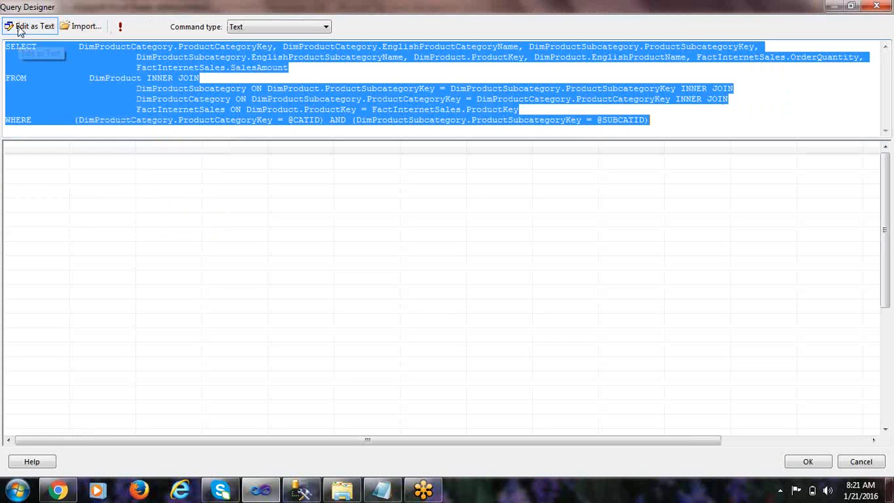
pyautogui.click(588, 122)
pyautogui.hotkey('shift', 'Right')
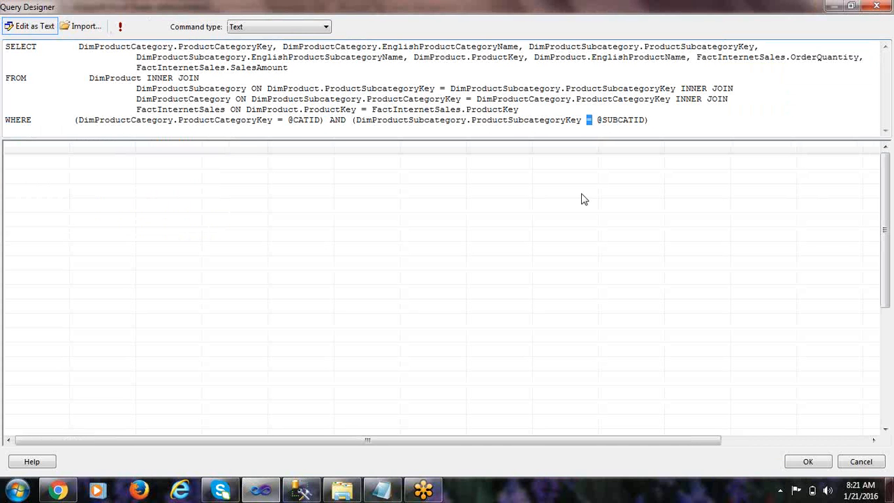
pyautogui.write('IN')
pyautogui.click(603, 120)
pyautogui.write('(')
pyautogui.press('End')
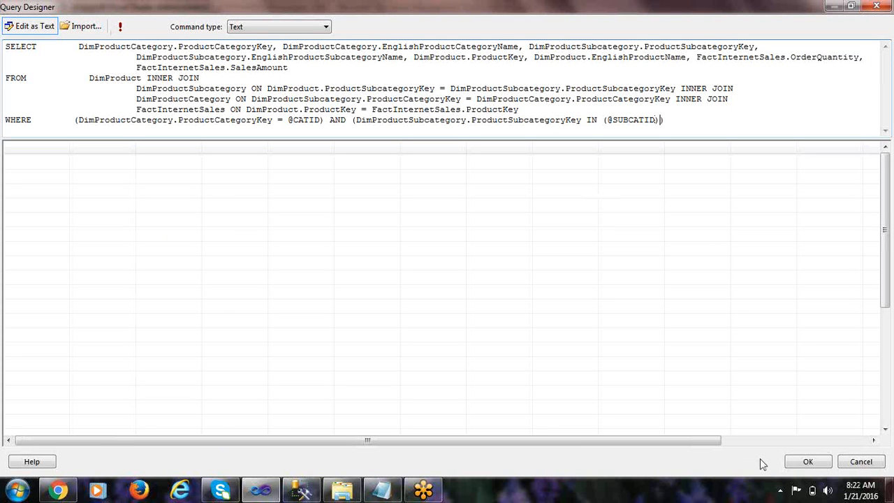
pyautogui.click(797, 463)
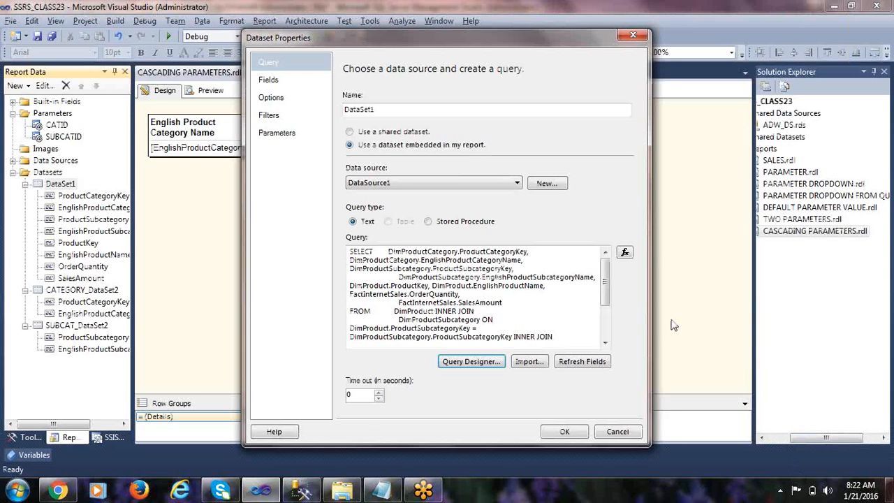
pyautogui.click(565, 432)
# Step: Preview the report for category Bikes with Mountain Bikes and Road Bikes selected, and look through the resulting rows
pyautogui.click(212, 92)
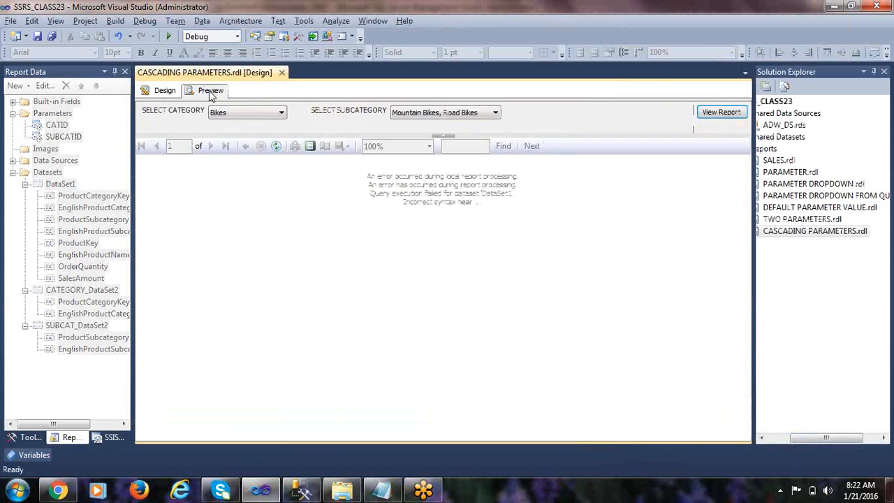
pyautogui.click(252, 113)
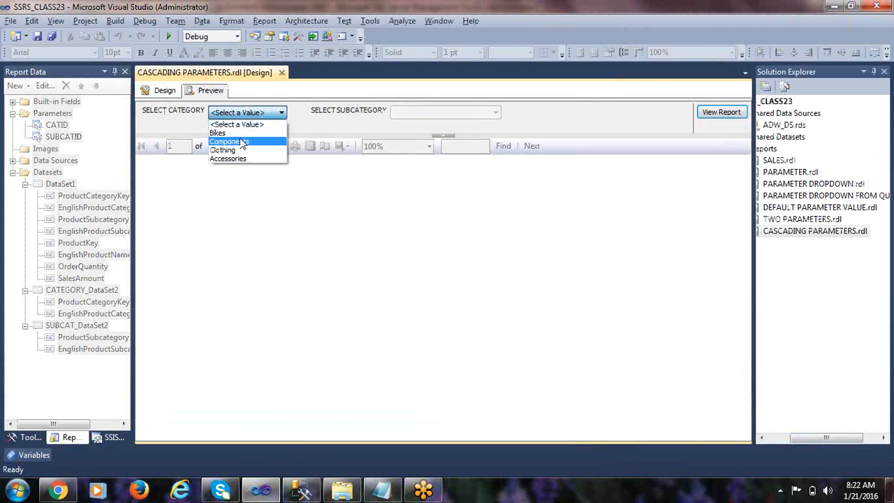
pyautogui.click(243, 136)
pyautogui.click(496, 116)
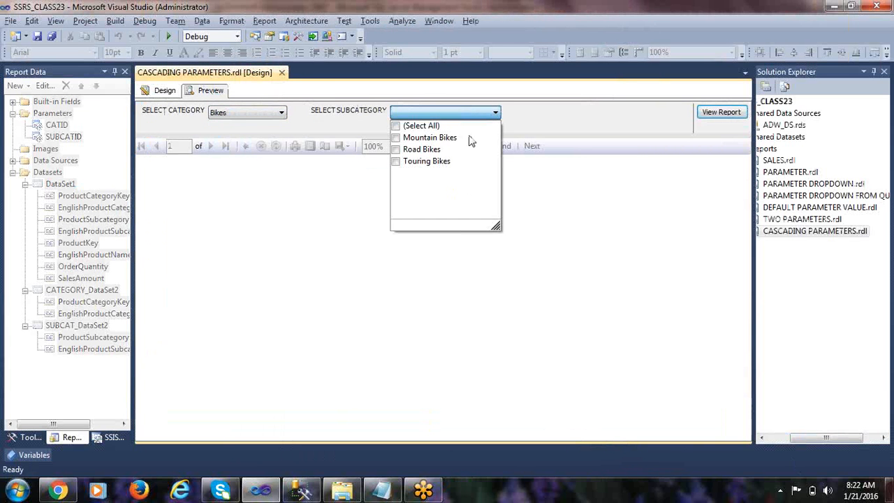
pyautogui.click(395, 138)
pyautogui.click(395, 149)
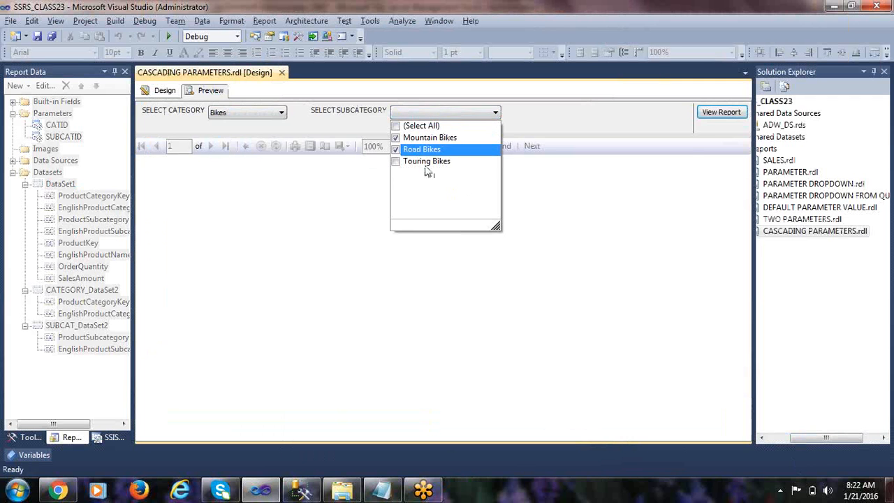
pyautogui.click(718, 113)
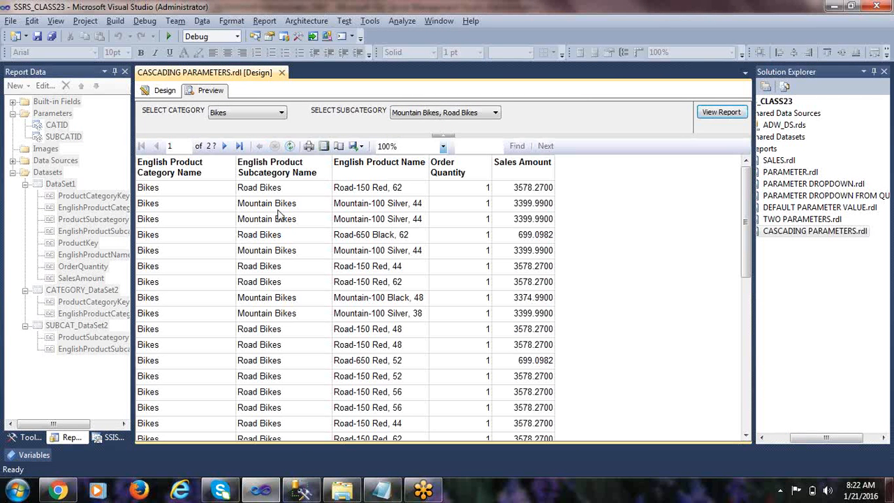
pyautogui.scroll(-3, 327, 288)
pyautogui.scroll(3, 313, 275)
# Step: Close the CASCADING PARAMETERS report and add a new empty report named GROUPING to the project
pyautogui.click(282, 72)
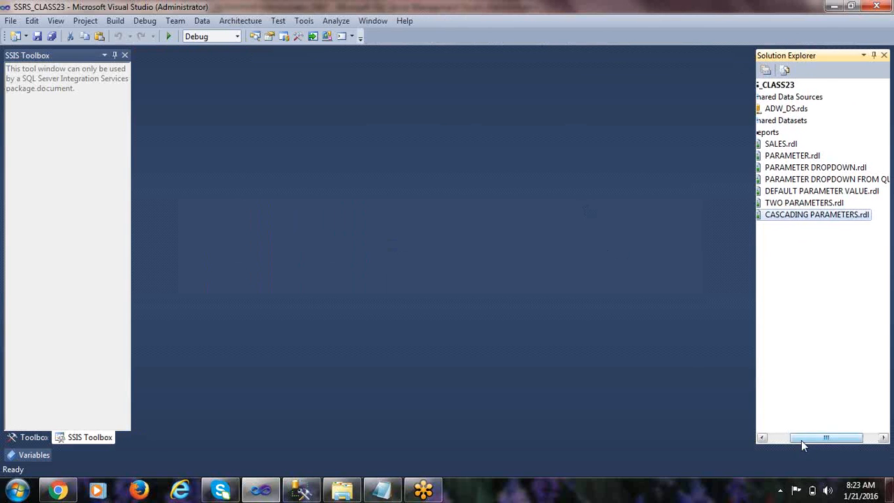
pyautogui.moveTo(801, 440); pyautogui.dragTo(780, 440)
pyautogui.rightClick(804, 133)
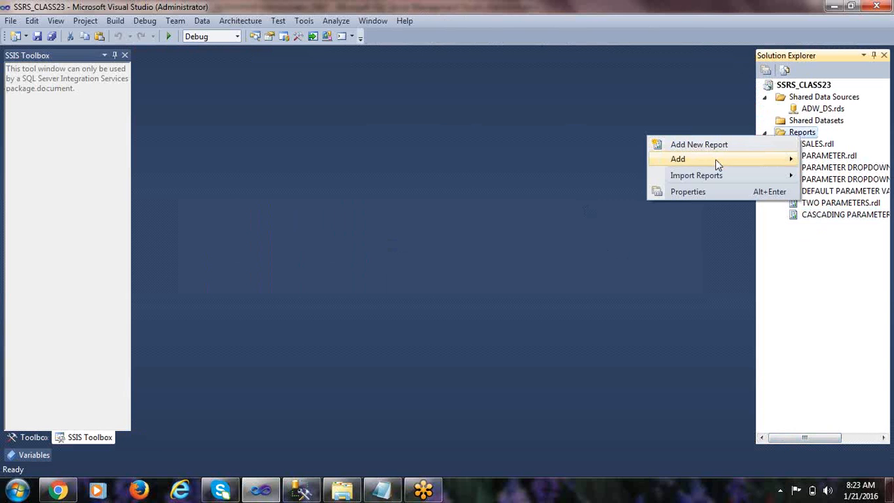
pyautogui.moveTo(718, 163)
pyautogui.click(564, 164)
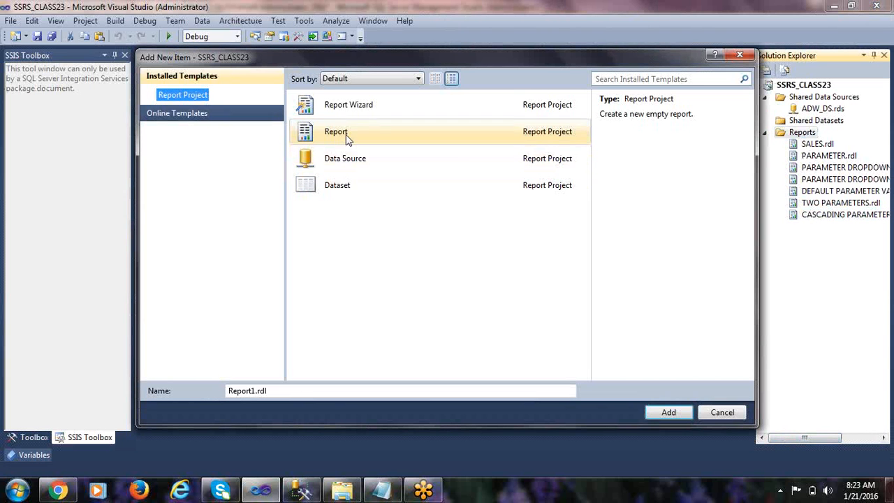
pyautogui.click(347, 134)
pyautogui.moveTo(253, 391); pyautogui.dragTo(231, 395)
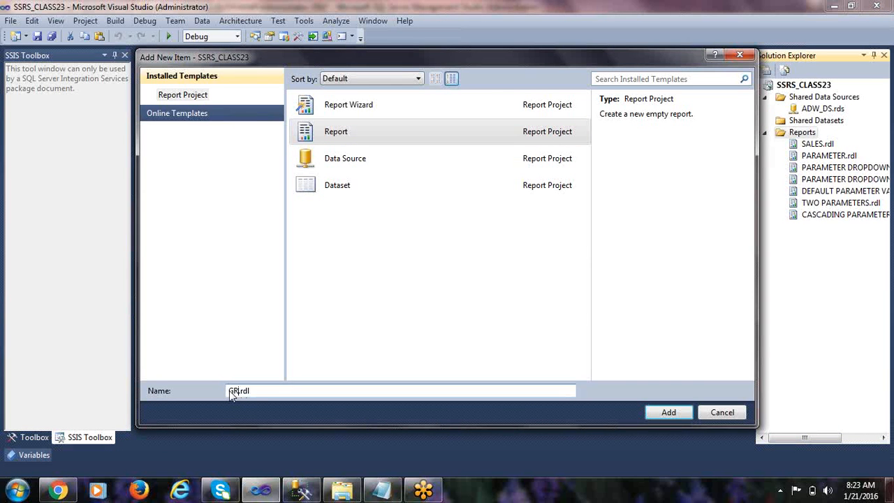
pyautogui.write('GROUPING')
pyautogui.press('Return')
# Step: Add a data source to the GROUPING report that references the shared data source ADW_DS
pyautogui.rightClick(68, 140)
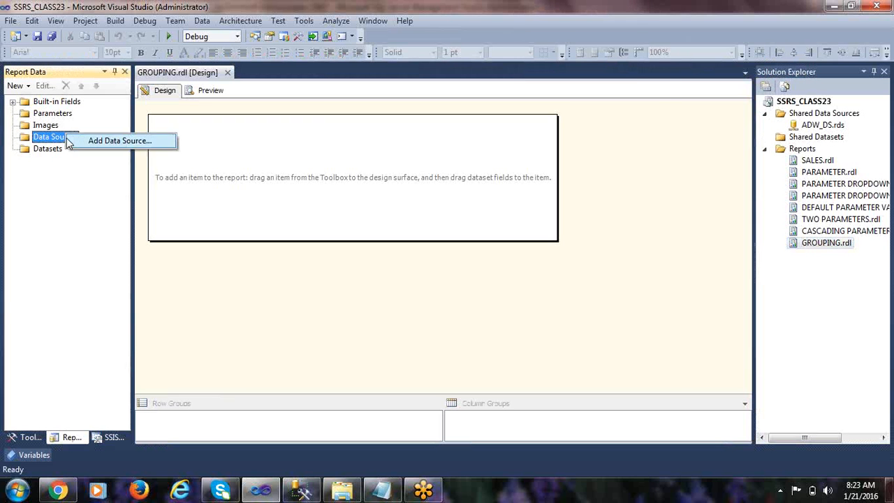
pyautogui.click(101, 143)
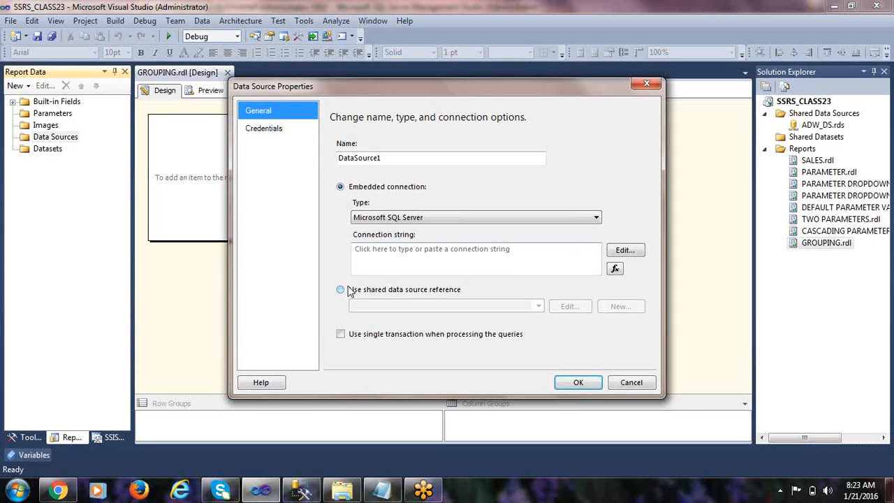
pyautogui.click(340, 289)
pyautogui.click(538, 305)
pyautogui.click(489, 319)
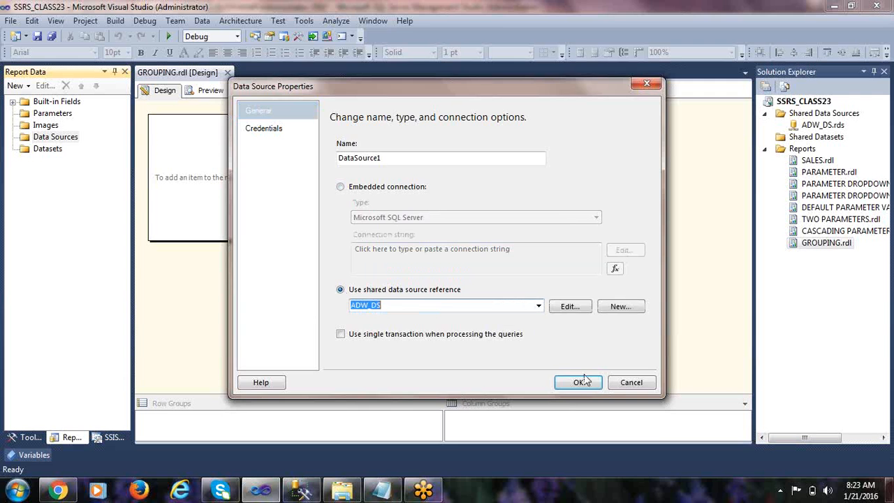
pyautogui.click(580, 382)
# Step: Add an embedded dataset based on DataSource1 and open its maximized Query Designer for text editing
pyautogui.click(54, 160)
pyautogui.rightClick(54, 161)
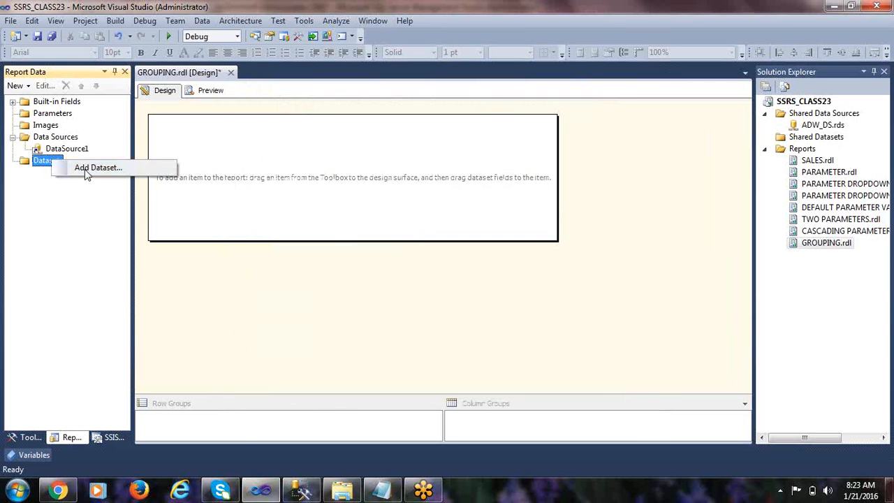
pyautogui.click(84, 169)
pyautogui.click(382, 146)
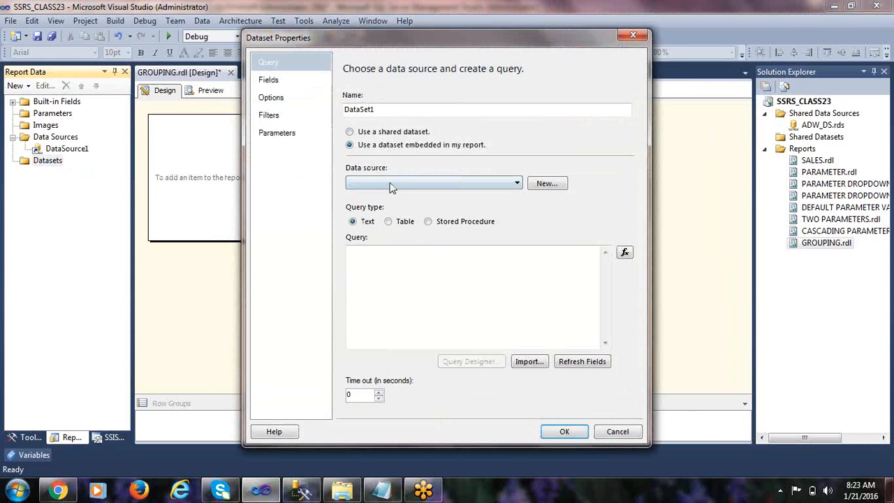
pyautogui.click(391, 183)
pyautogui.click(389, 195)
pyautogui.click(487, 361)
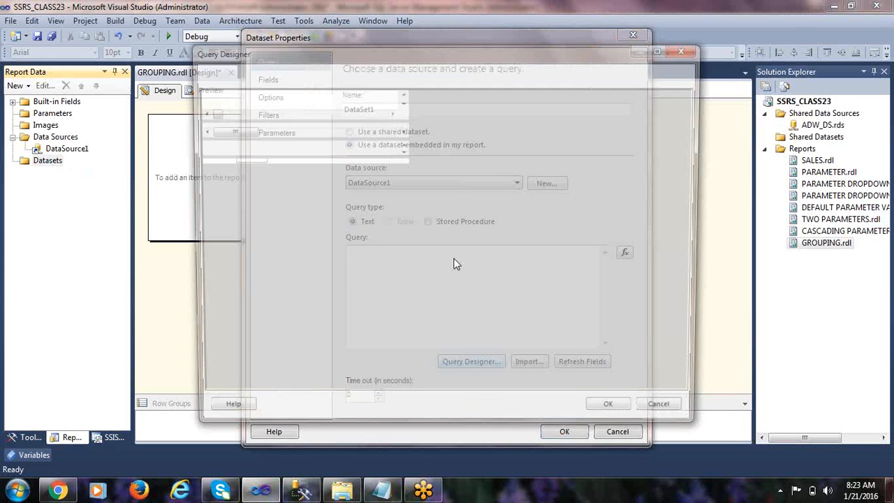
pyautogui.click(220, 70)
pyautogui.doubleClick(290, 54)
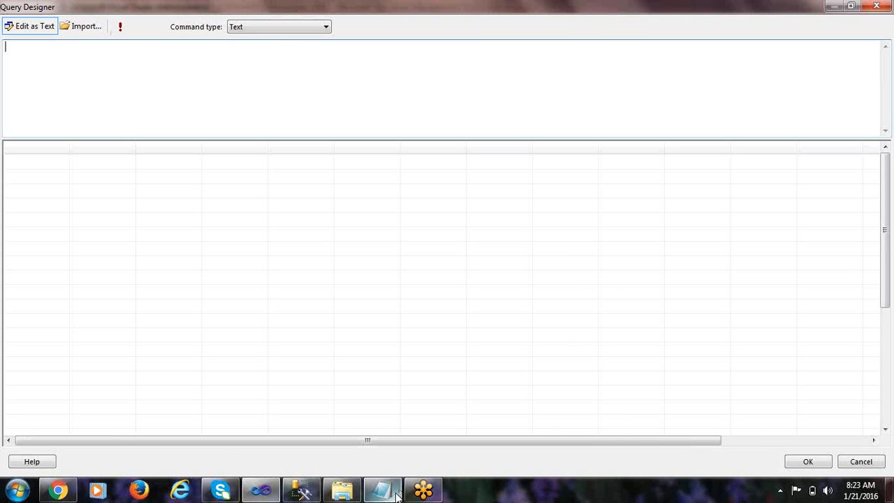
# Step: Copy the product sales SELECT query without its WHERE clause from Management Studio into the dataset, run it, and accept the dataset
pyautogui.click(299, 489)
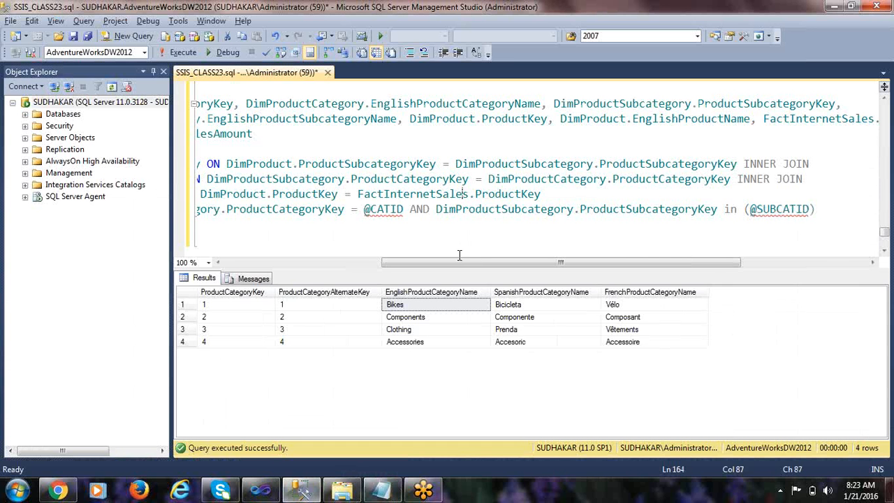
pyautogui.moveTo(460, 262); pyautogui.dragTo(403, 262)
pyautogui.moveTo(669, 194); pyautogui.dragTo(123, 106)
pyautogui.hotkey('alt', 'Tab')
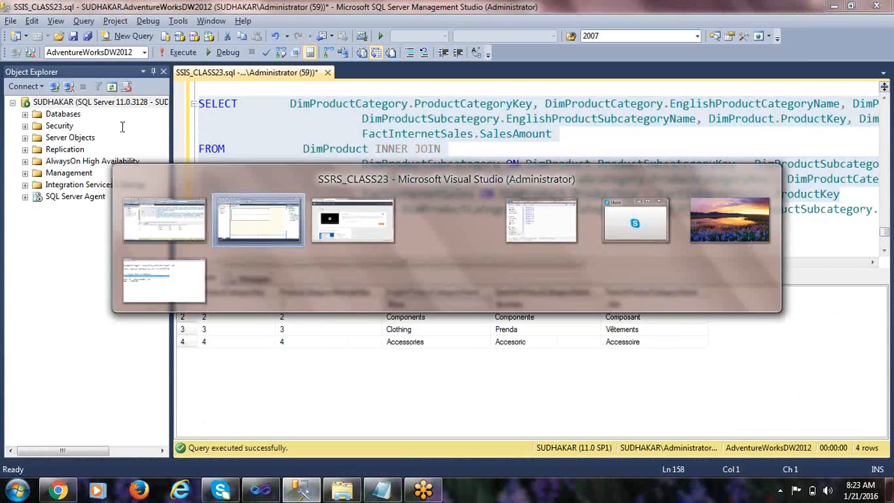
pyautogui.hotkey('ctrl', 'v')
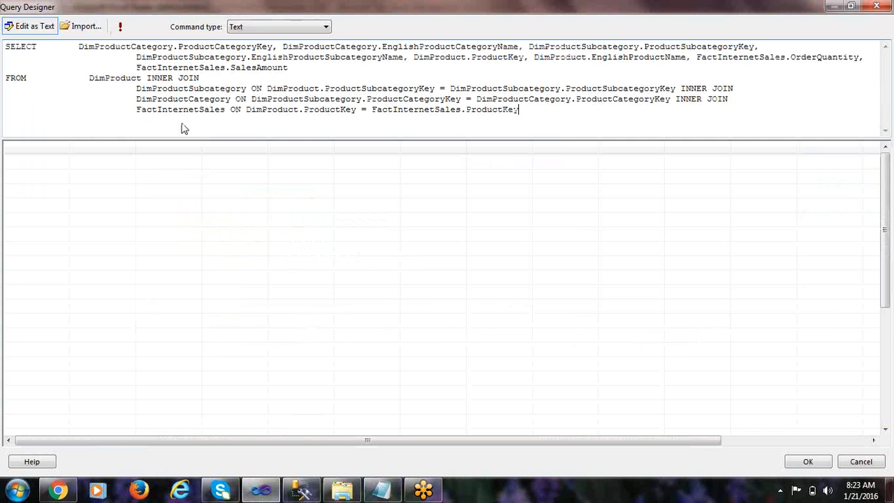
pyautogui.click(121, 27)
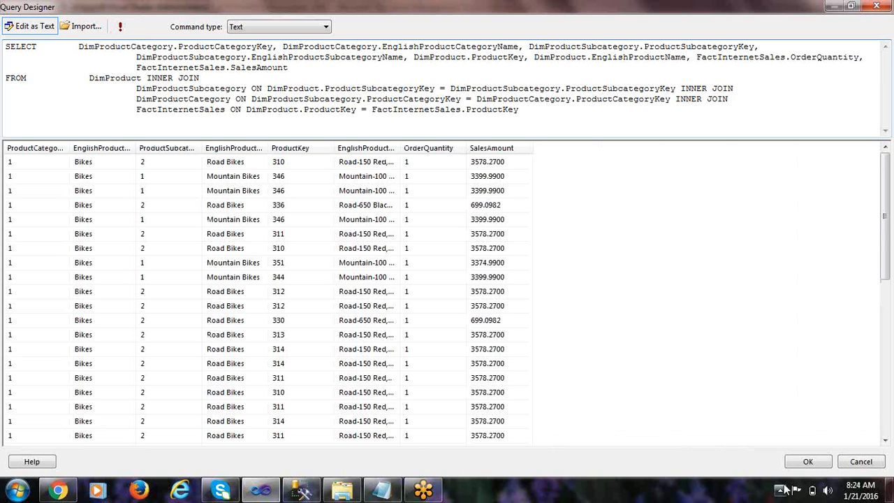
pyautogui.click(806, 460)
pyautogui.click(566, 431)
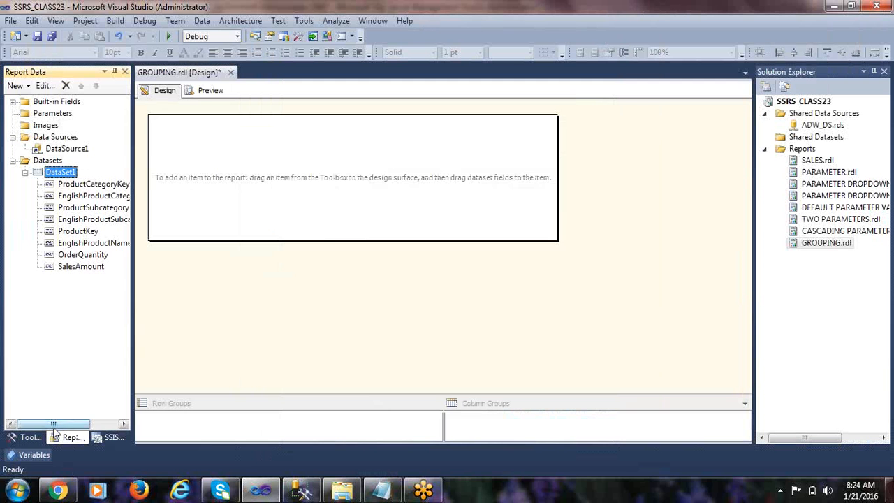
# Step: Place a table in the upper part of the GROUPING report body
pyautogui.click(28, 438)
pyautogui.moveTo(61, 139); pyautogui.dragTo(60, 136)
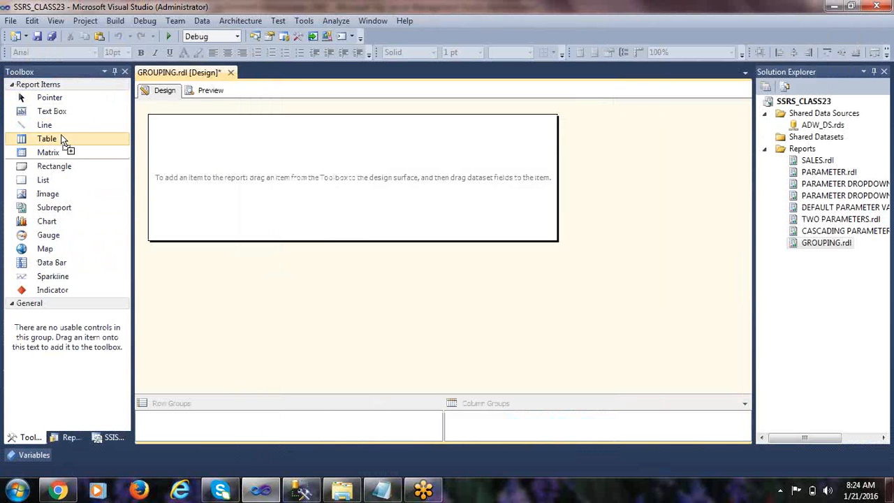
pyautogui.moveTo(222, 139); pyautogui.dragTo(222, 140)
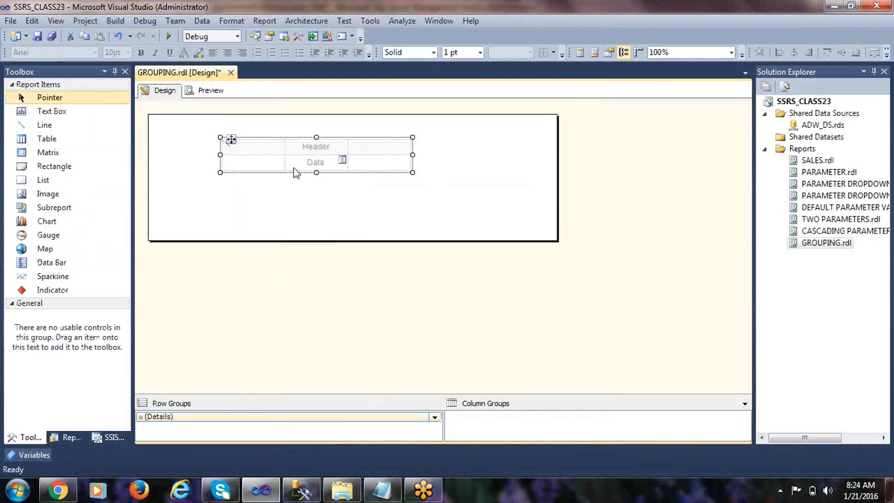
# Step: Fill the table's three columns with the fields EnglishProductCategoryName, EnglishProductSubcategoryName and EnglishProductName
pyautogui.click(279, 161)
pyautogui.click(365, 190)
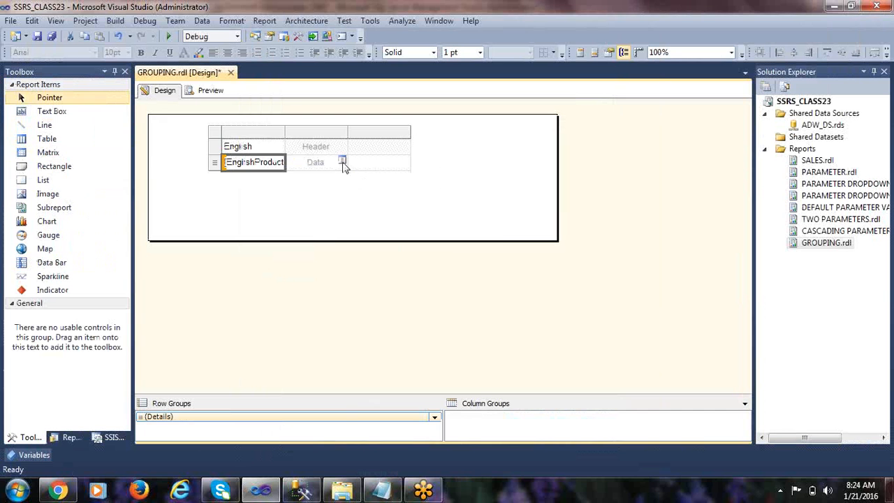
pyautogui.click(343, 162)
pyautogui.click(393, 217)
pyautogui.click(406, 161)
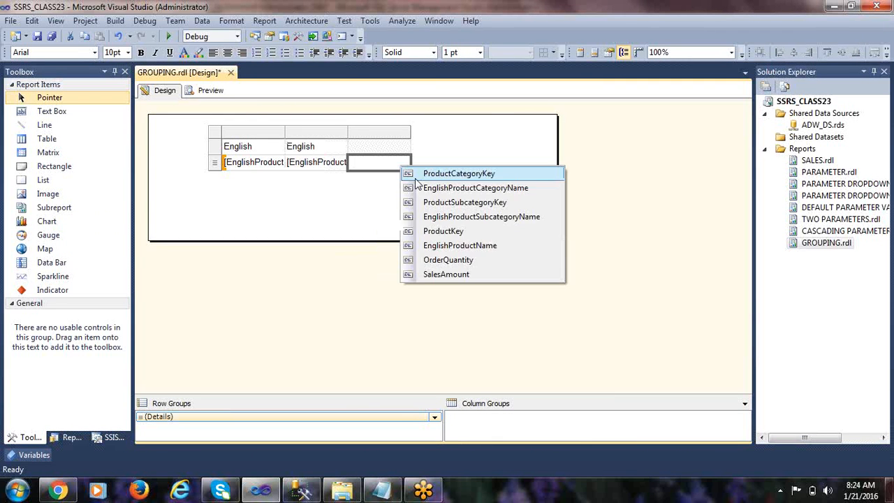
pyautogui.click(459, 245)
# Step: Insert two columns after the product name column and fill them with the fields OrderQuantity and SalesAmount
pyautogui.rightClick(408, 132)
pyautogui.moveTo(440, 142)
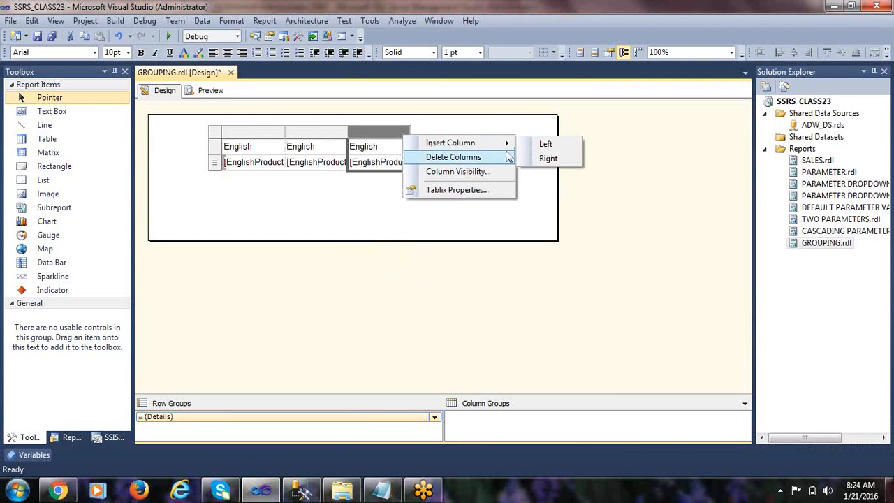
pyautogui.click(537, 162)
pyautogui.rightClick(453, 133)
pyautogui.moveTo(535, 140)
pyautogui.click(593, 157)
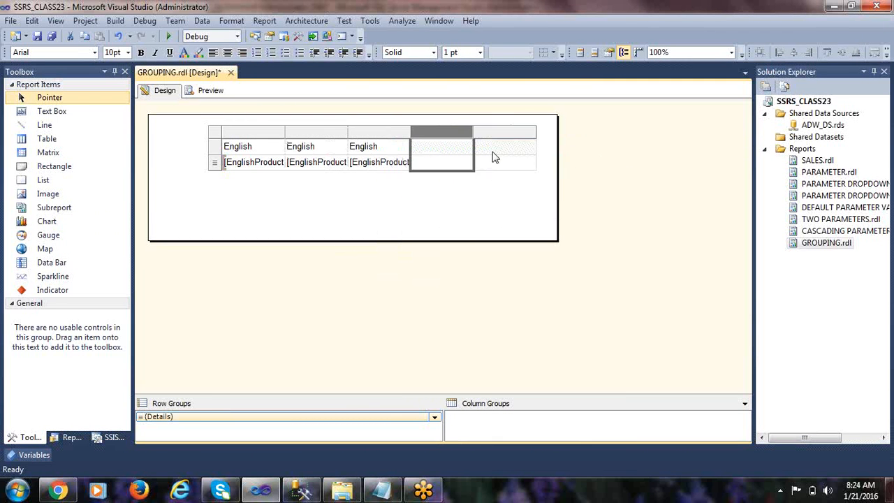
pyautogui.click(467, 161)
pyautogui.click(498, 261)
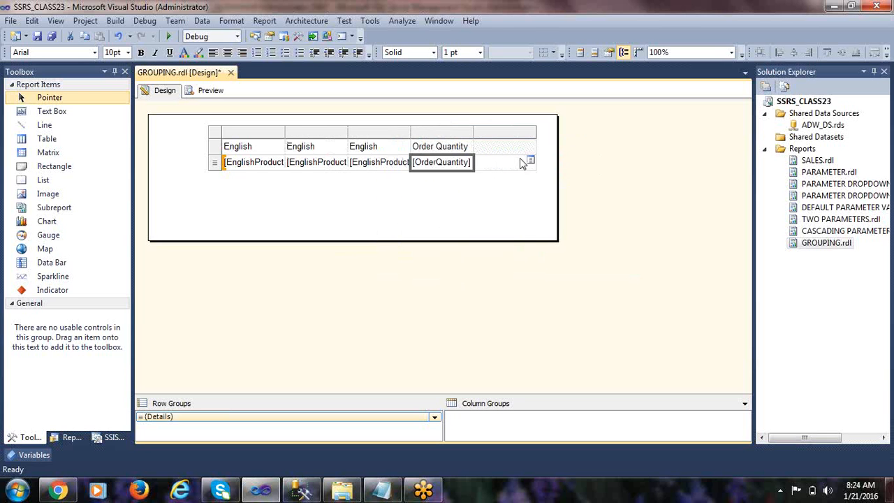
pyautogui.click(531, 161)
pyautogui.click(586, 275)
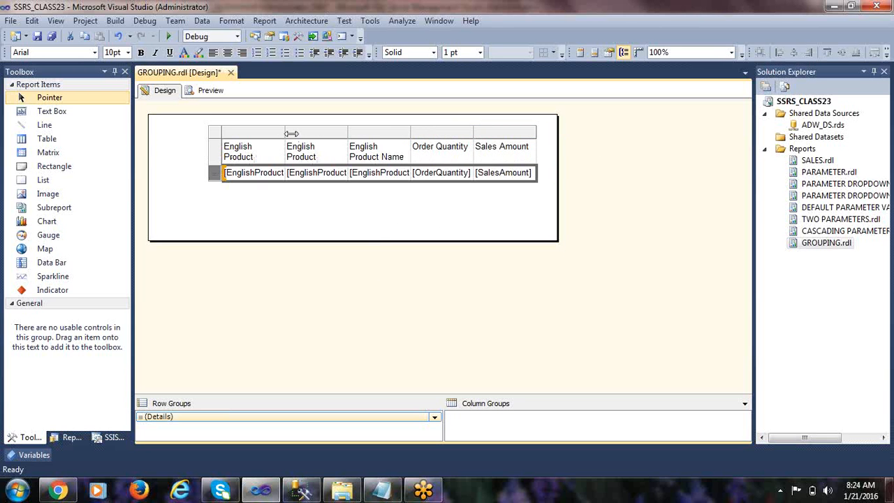
# Step: Widen the table's category name, subcategory name and product name columns
pyautogui.moveTo(285, 133); pyautogui.dragTo(329, 133)
pyautogui.click(392, 130)
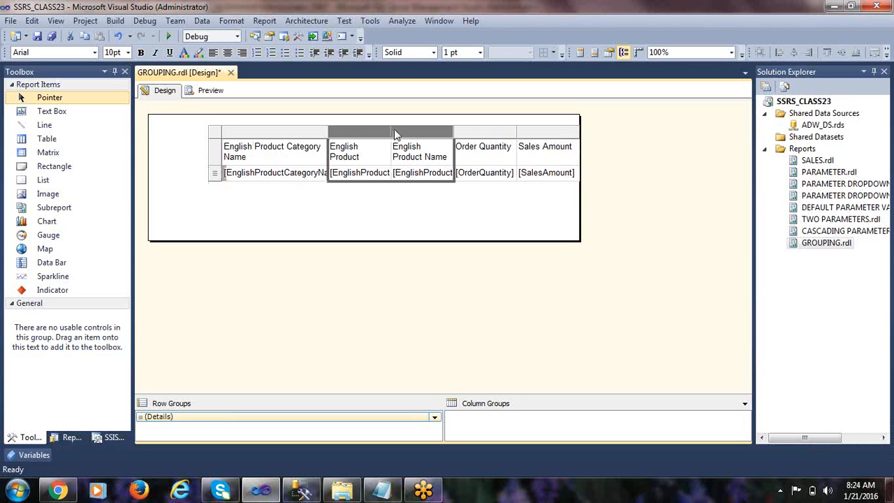
pyautogui.click(388, 129)
pyautogui.moveTo(390, 129); pyautogui.dragTo(431, 130)
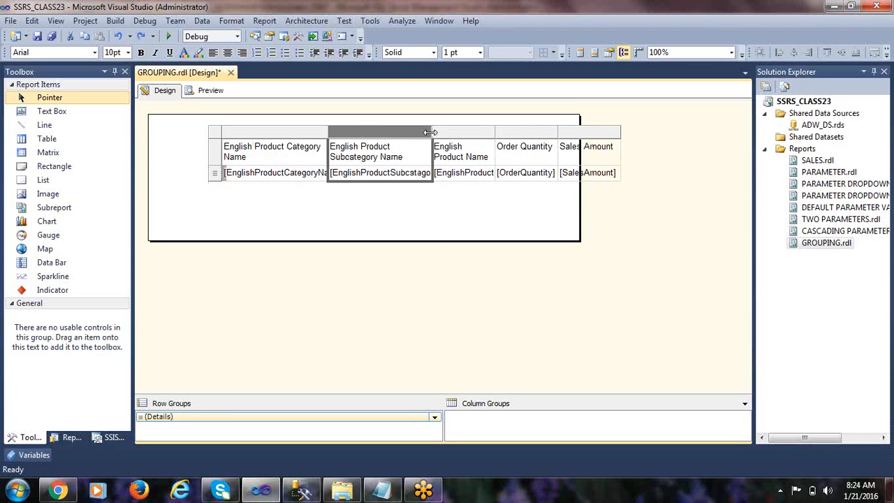
pyautogui.click(494, 132)
pyautogui.moveTo(493, 132); pyautogui.dragTo(525, 134)
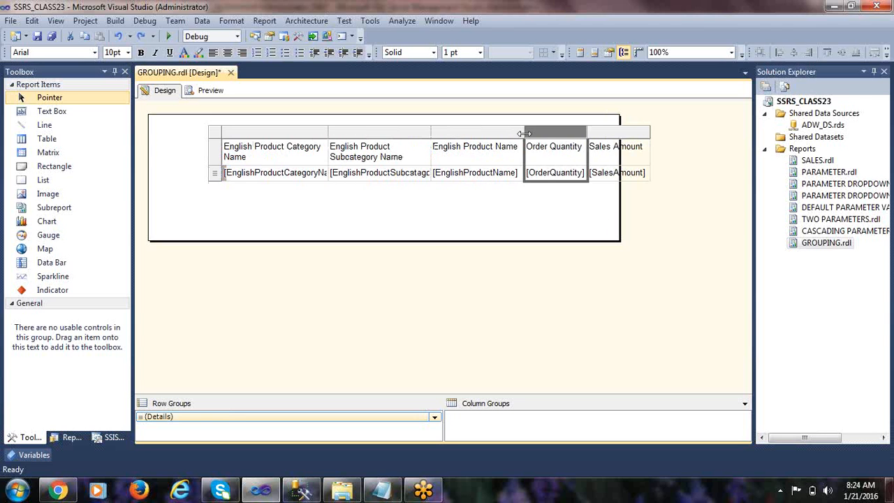
# Step: Move the table into the upper-left corner of the report body
pyautogui.click(222, 136)
pyautogui.moveTo(233, 139); pyautogui.dragTo(159, 115)
pyautogui.click(264, 202)
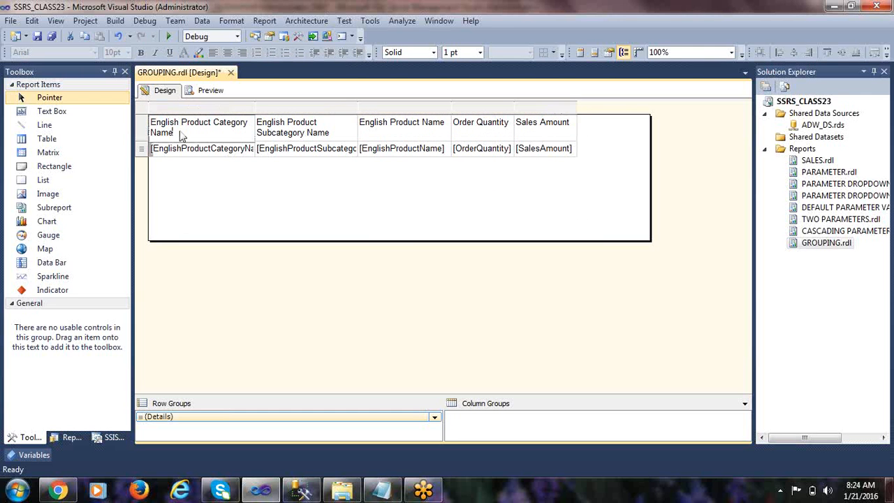
# Step: Make the table's header row bold and shrink the report body's height and width around the table
pyautogui.click(141, 53)
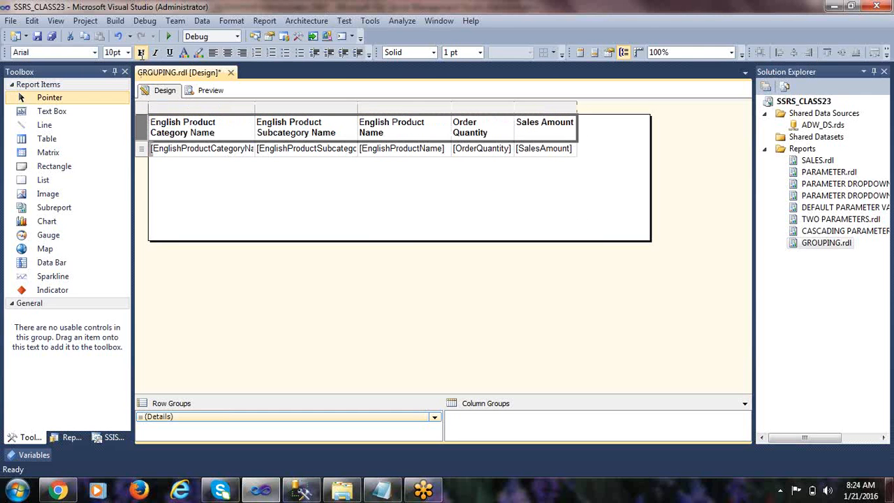
pyautogui.click(284, 200)
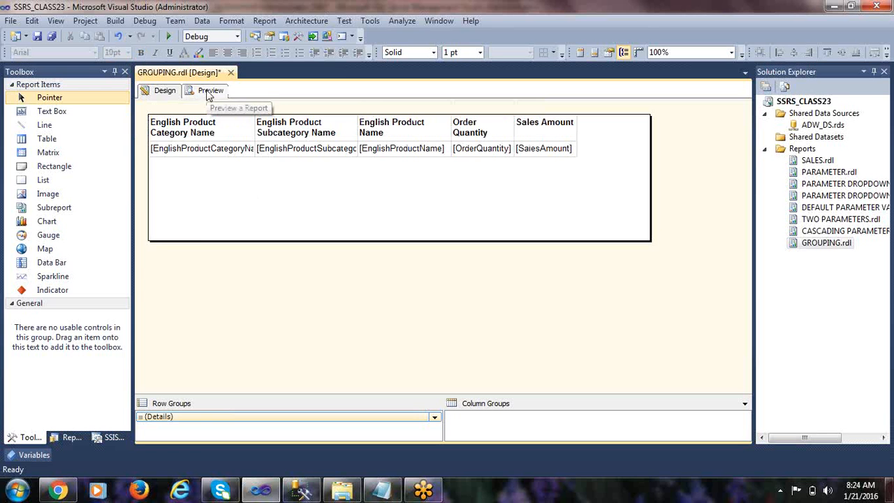
pyautogui.moveTo(199, 237); pyautogui.dragTo(200, 176)
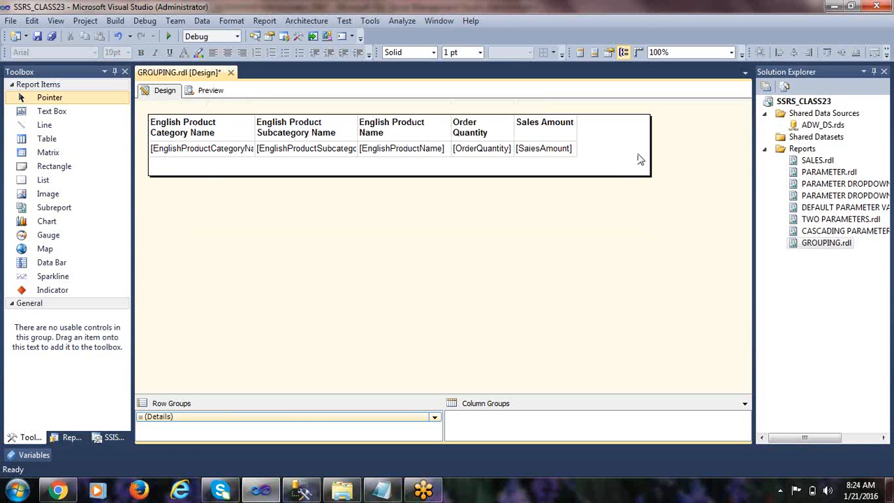
pyautogui.moveTo(650, 152); pyautogui.dragTo(577, 151)
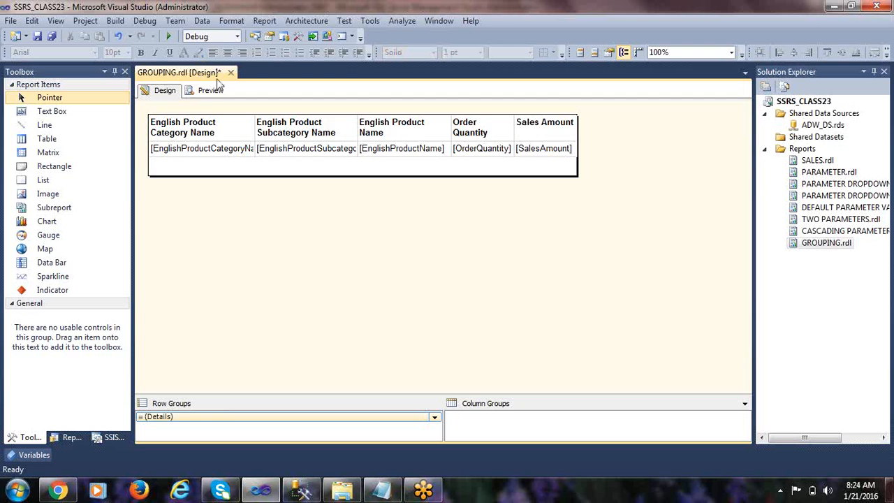
# Step: Preview the GROUPING report, examine the rows on its last page, and return to the report design
pyautogui.click(211, 90)
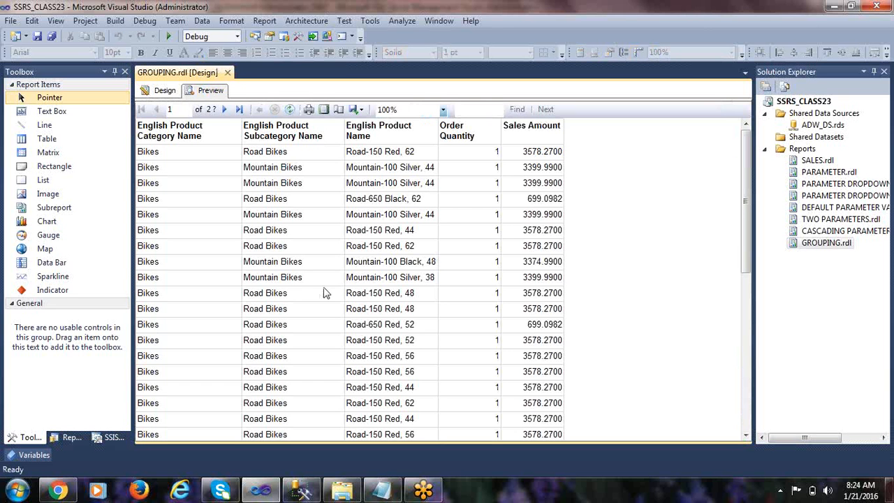
pyautogui.click(239, 112)
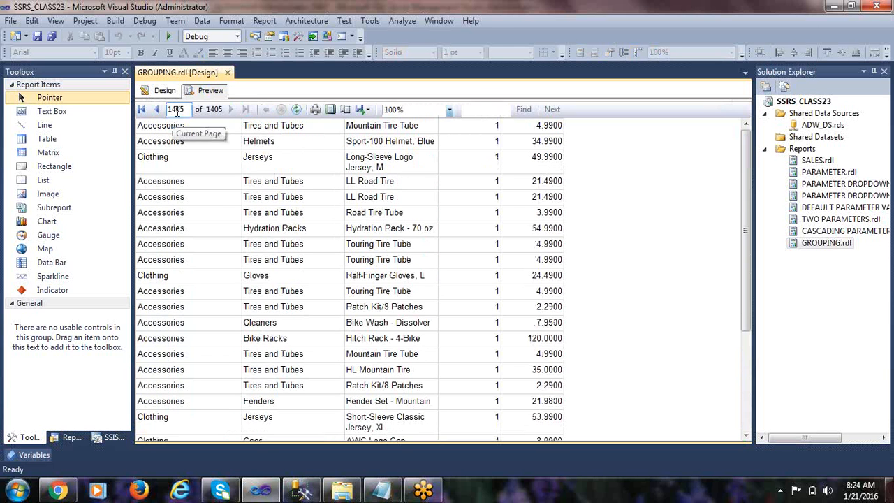
pyautogui.scroll(-5, 211, 241)
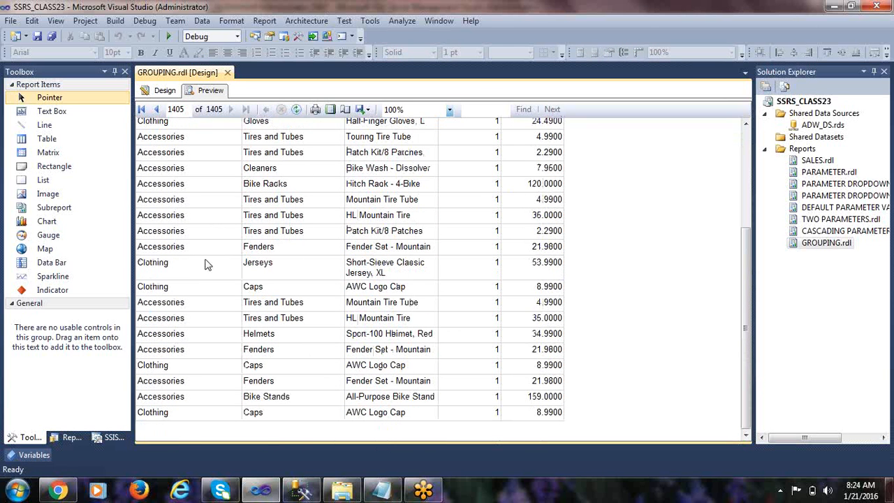
pyautogui.scroll(5, 222, 238)
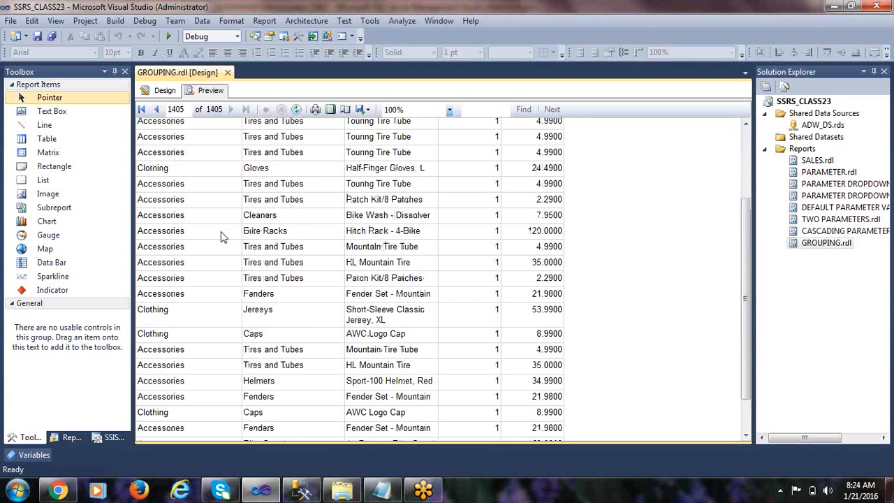
pyautogui.click(166, 93)
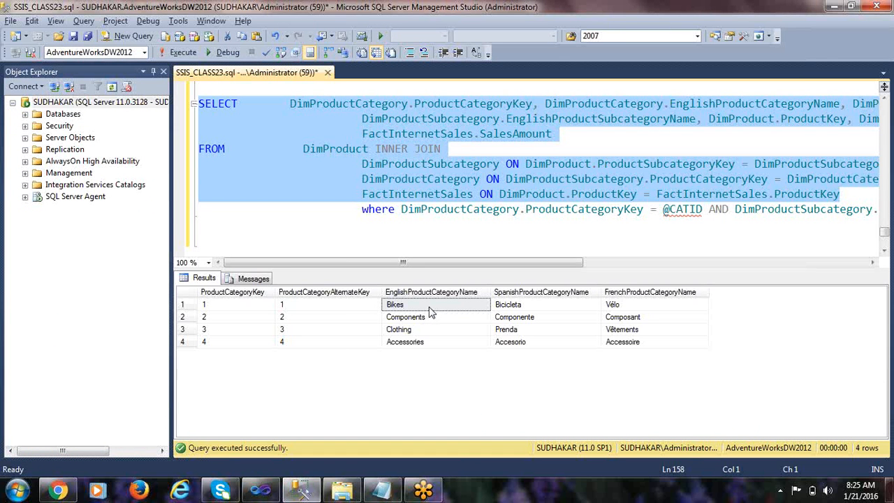
# Step: Examine the four English product category names in the Management Studio query results, then go back to Visual Studio
pyautogui.click(430, 308)
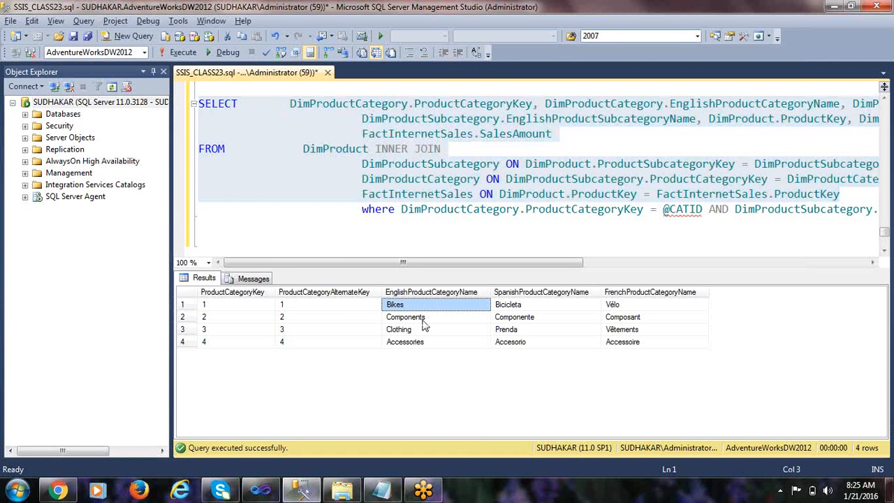
pyautogui.click(423, 322)
pyautogui.click(417, 334)
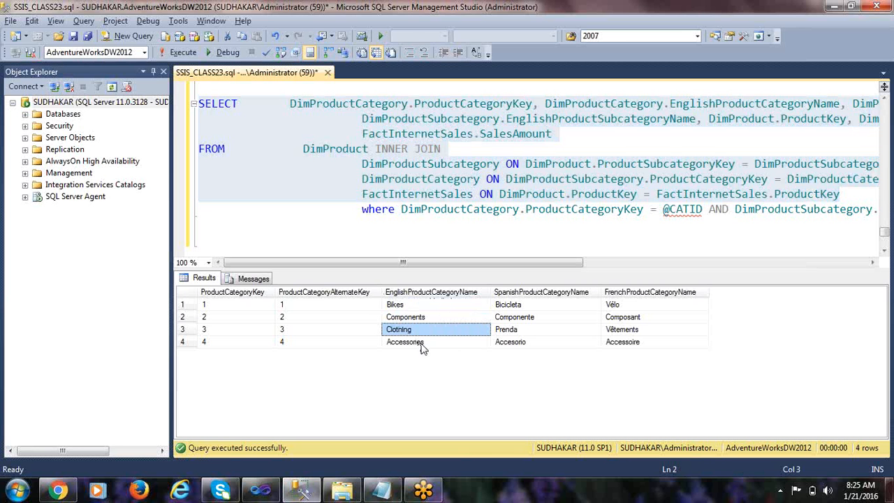
pyautogui.click(424, 346)
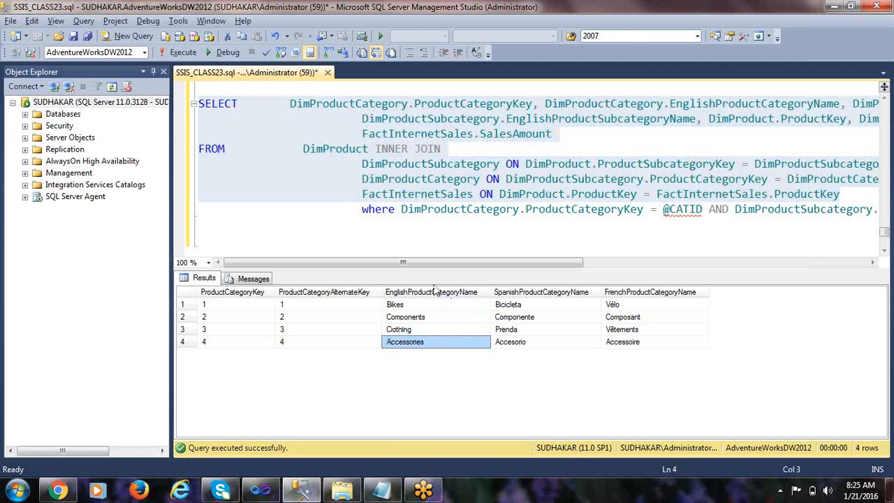
pyautogui.hotkey('alt', 'Tab')
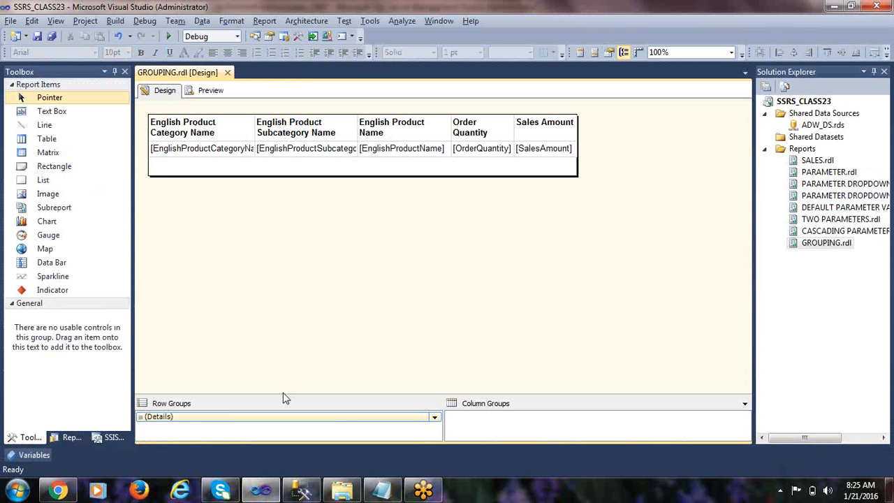
# Step: Enlarge the grouping pane and look through the Add Group options of the Details row group
pyautogui.moveTo(206, 394); pyautogui.dragTo(213, 348)
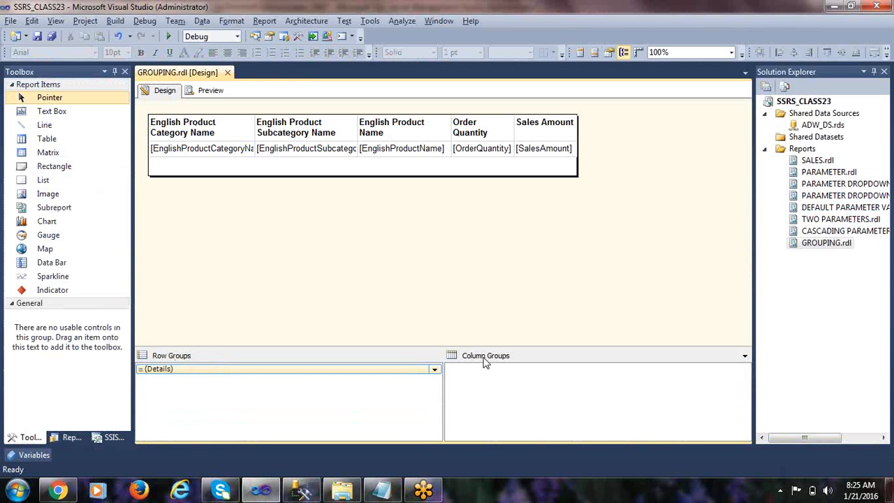
pyautogui.rightClick(181, 368)
pyautogui.moveTo(286, 373)
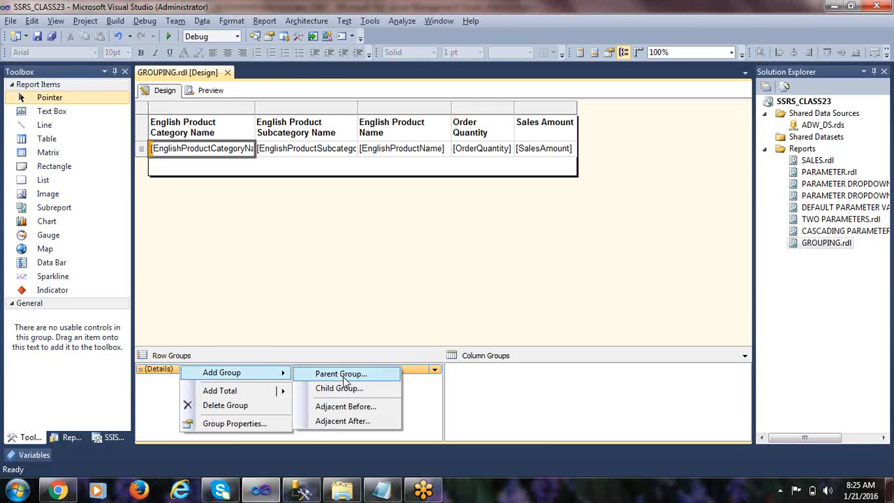
pyautogui.click(257, 318)
pyautogui.rightClick(202, 372)
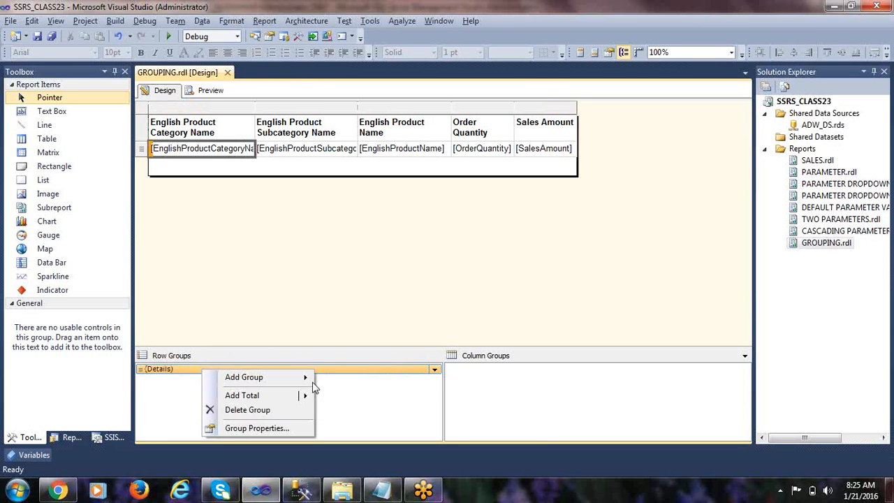
pyautogui.moveTo(300, 378)
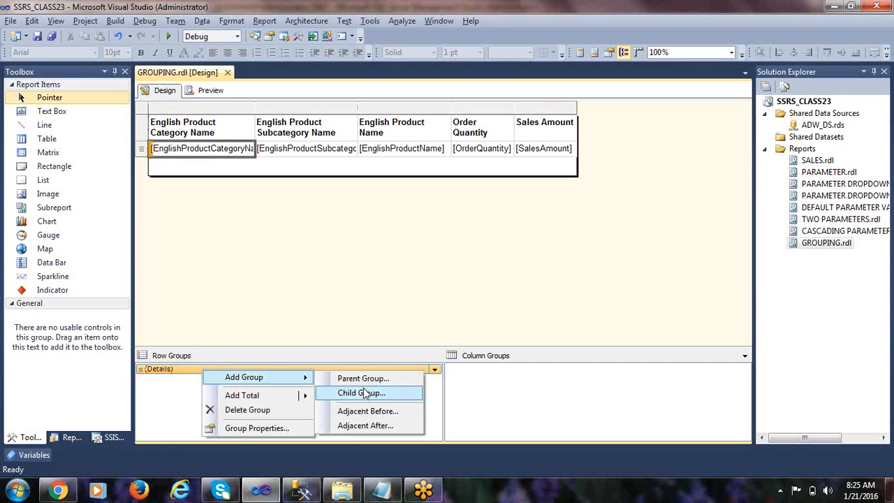
pyautogui.click(300, 299)
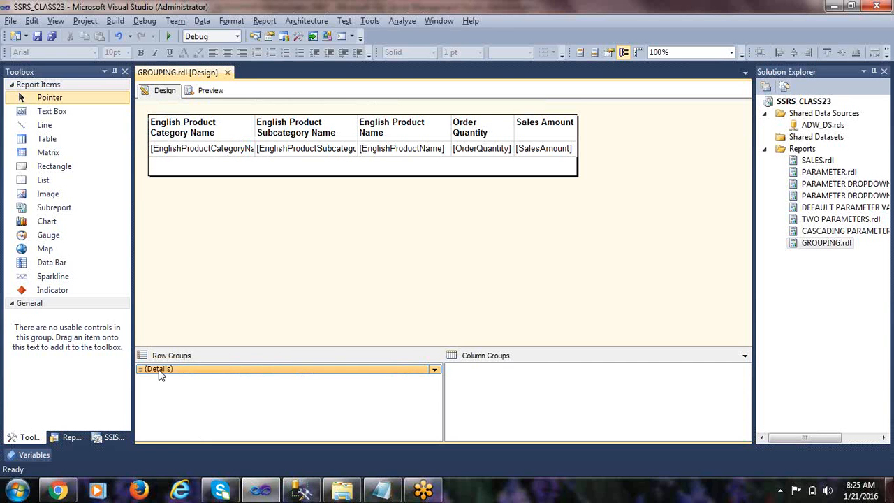
# Step: Add a group expression on ProductCategoryKey in the properties of the Details row group
pyautogui.click(157, 375)
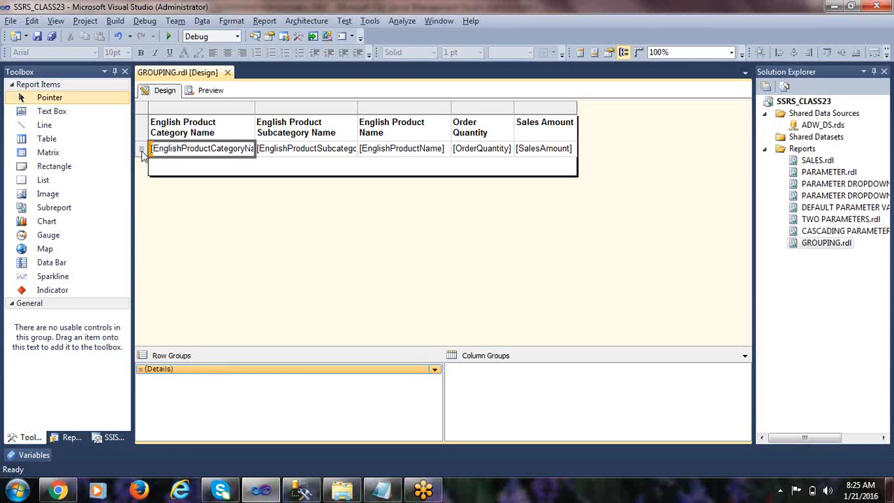
pyautogui.rightClick(192, 376)
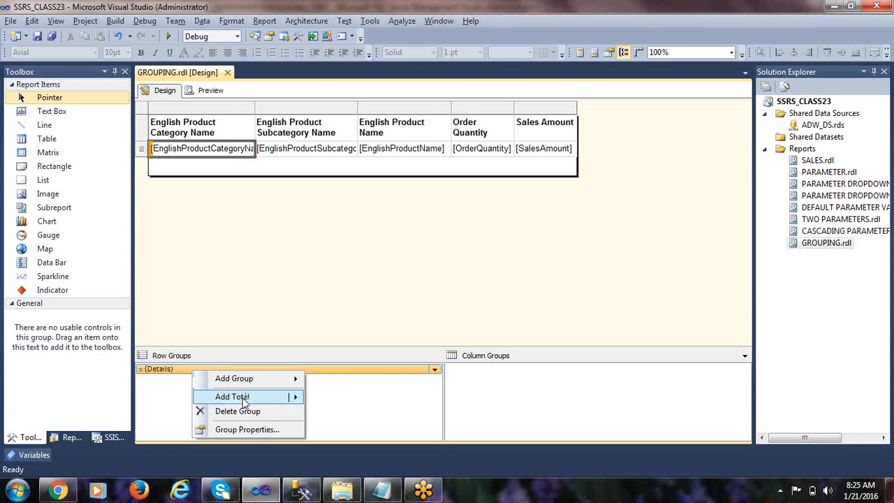
pyautogui.click(239, 428)
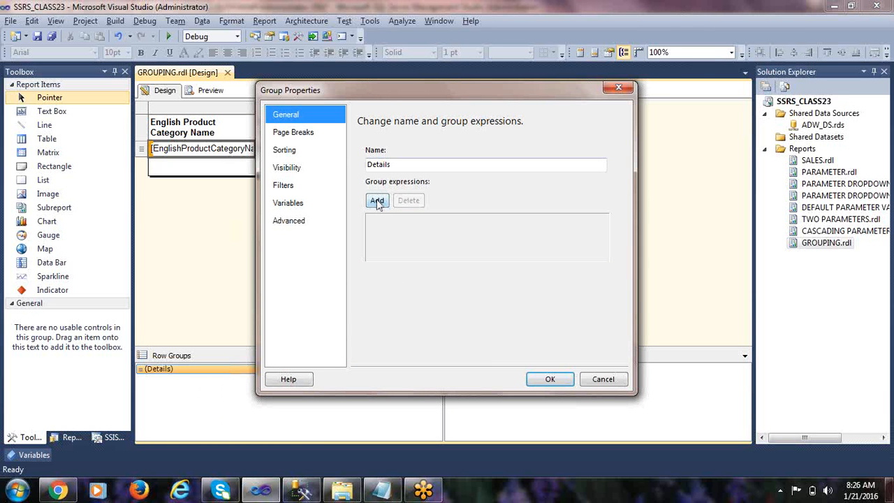
pyautogui.click(377, 201)
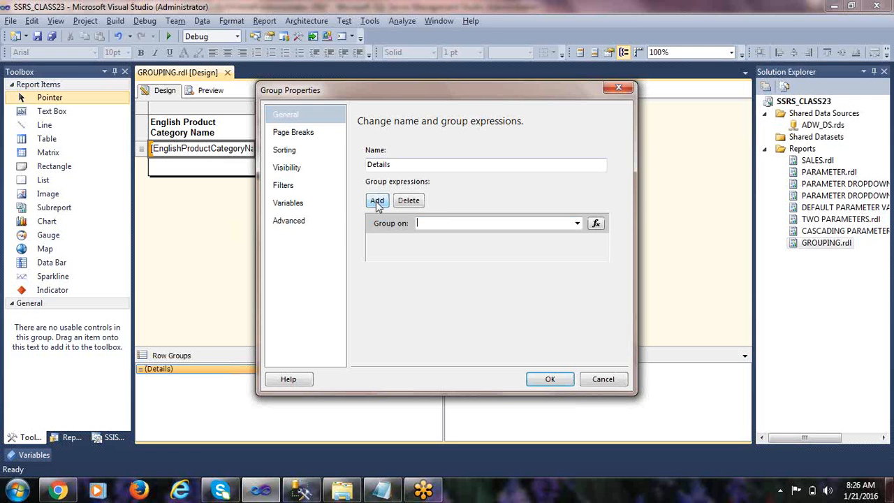
pyautogui.click(577, 223)
pyautogui.click(491, 235)
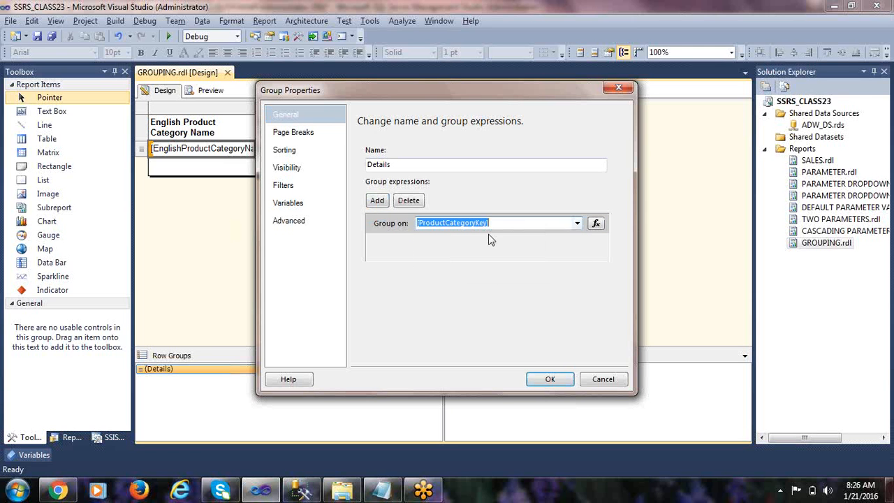
# Step: Sort the Details group by ProductCategoryKey from A to Z and accept the group properties
pyautogui.click(290, 153)
pyautogui.click(370, 150)
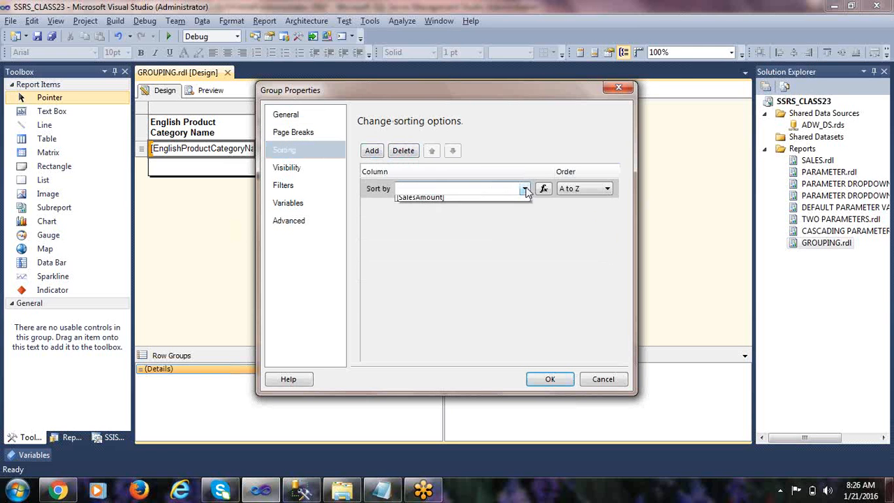
pyautogui.click(524, 188)
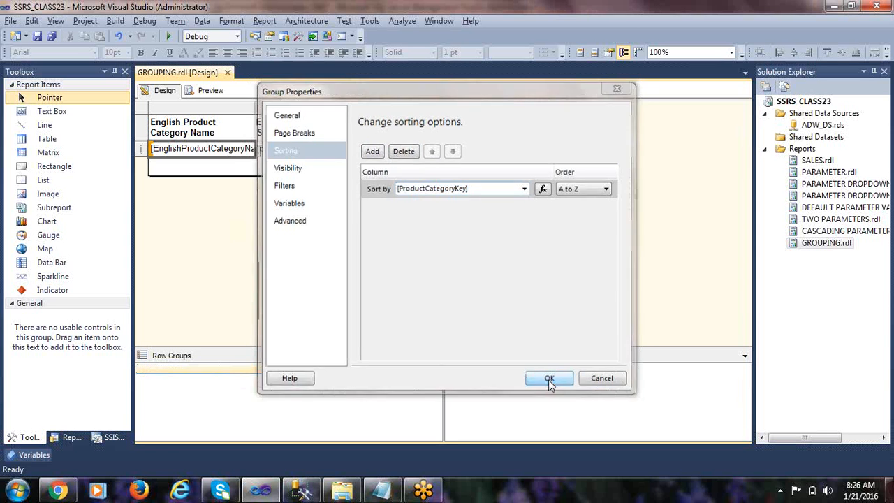
pyautogui.click(551, 379)
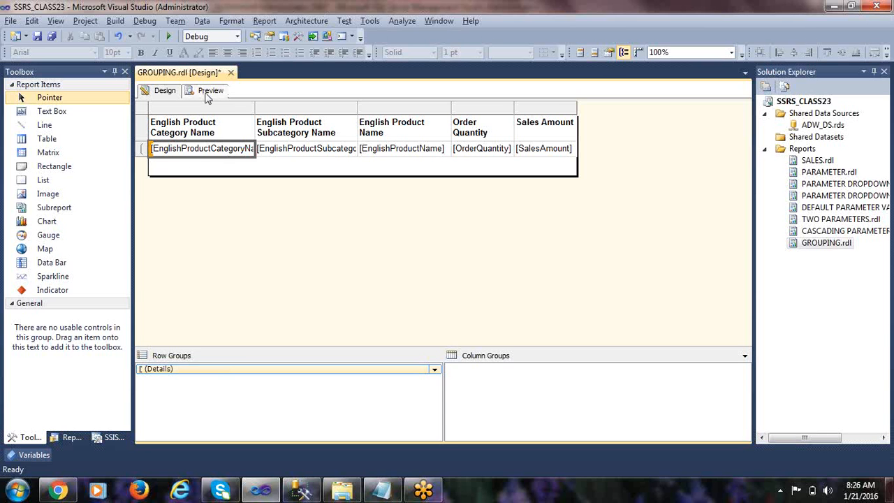
# Step: Insert a row below the details row, outside the group, and label its first cell GRAND TOTAL
pyautogui.rightClick(171, 154)
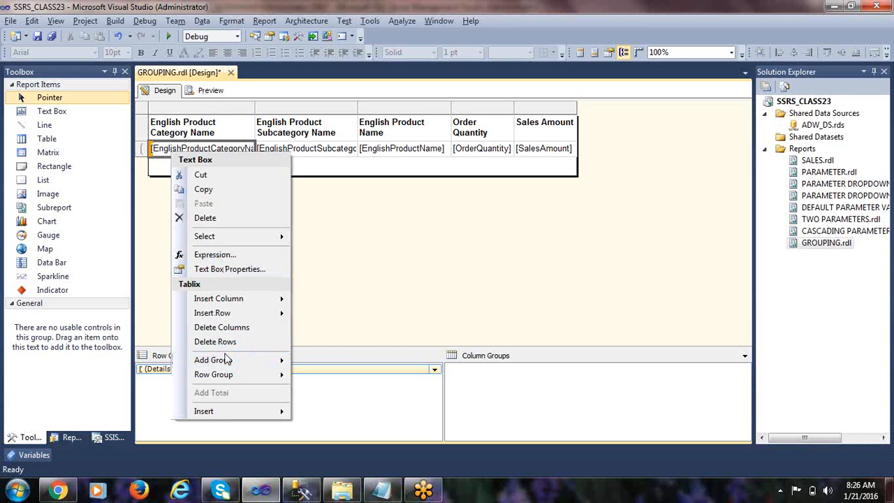
pyautogui.moveTo(247, 313)
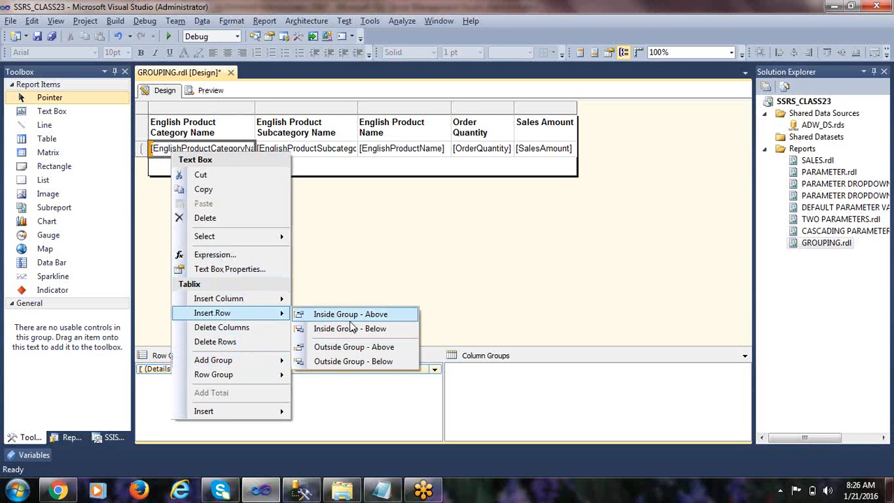
pyautogui.click(336, 372)
pyautogui.click(155, 150)
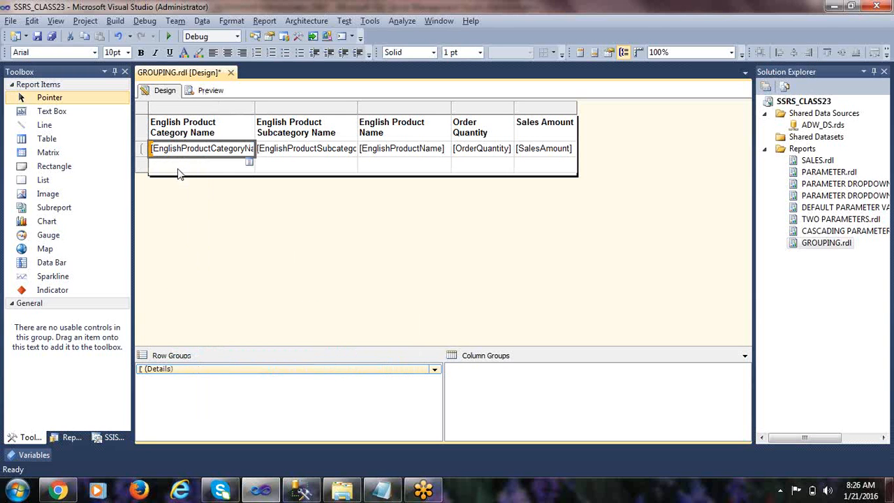
pyautogui.click(177, 165)
pyautogui.write('GRA')
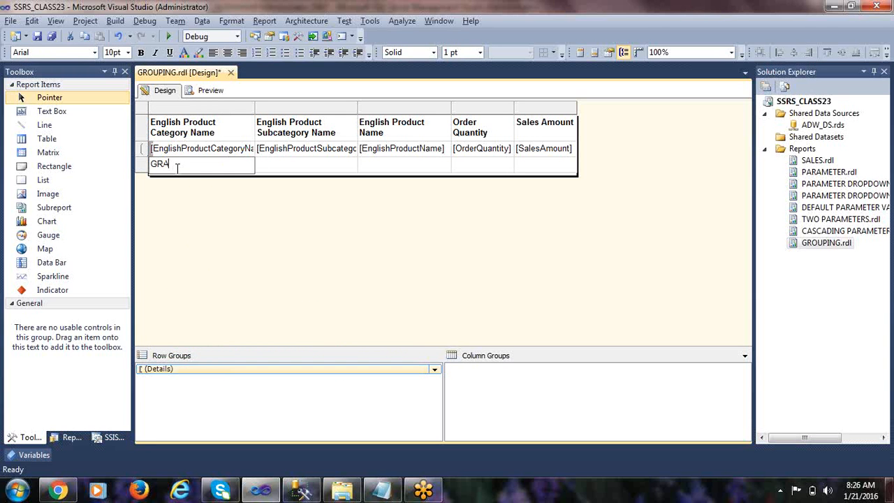
pyautogui.write('ND TOTAL')
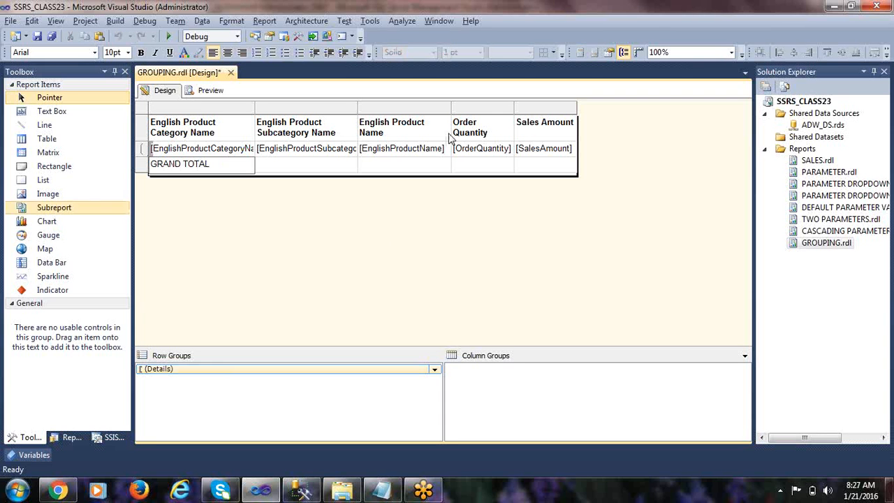
# Step: Fill the GRAND TOTAL row with the OrderQuantity and SalesAmount fields under their matching columns
pyautogui.click(508, 165)
pyautogui.click(559, 264)
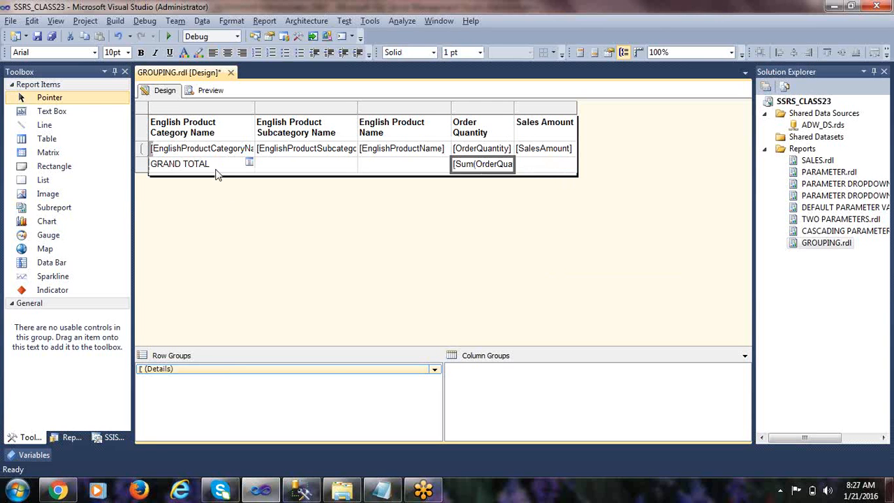
pyautogui.click(572, 164)
pyautogui.click(618, 277)
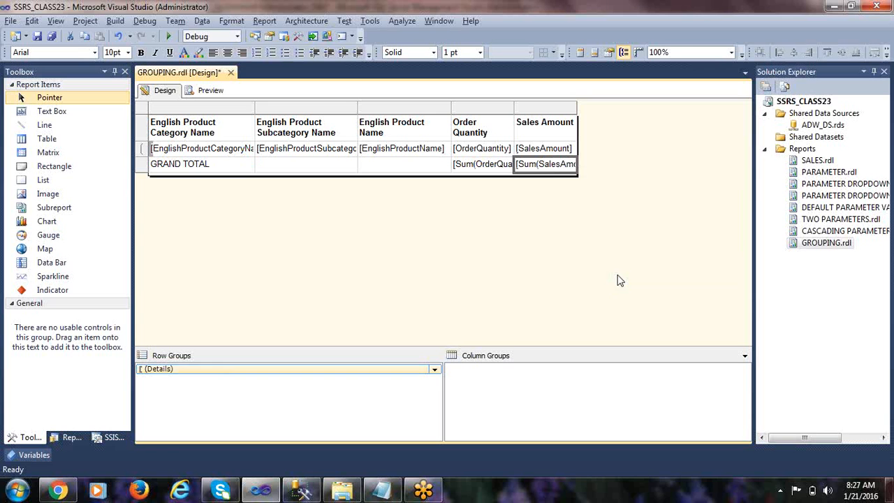
# Step: Make the whole GRAND TOTAL row bold and preview the report
pyautogui.click(144, 172)
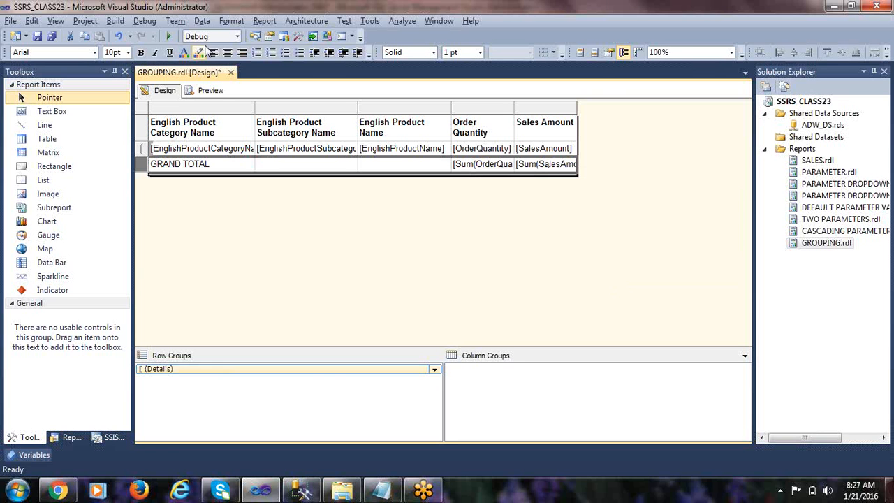
pyautogui.click(141, 53)
pyautogui.click(209, 91)
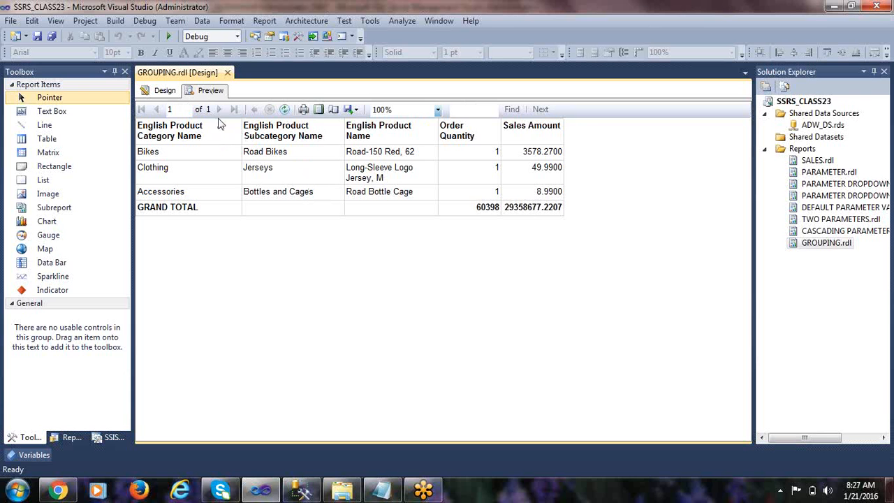
pyautogui.click(181, 110)
pyautogui.click(223, 157)
# Step: Compare the previewed categories with the English product category names in the Management Studio query results, then return to Visual Studio
pyautogui.hotkey('alt', 'Tab')
pyautogui.click(415, 318)
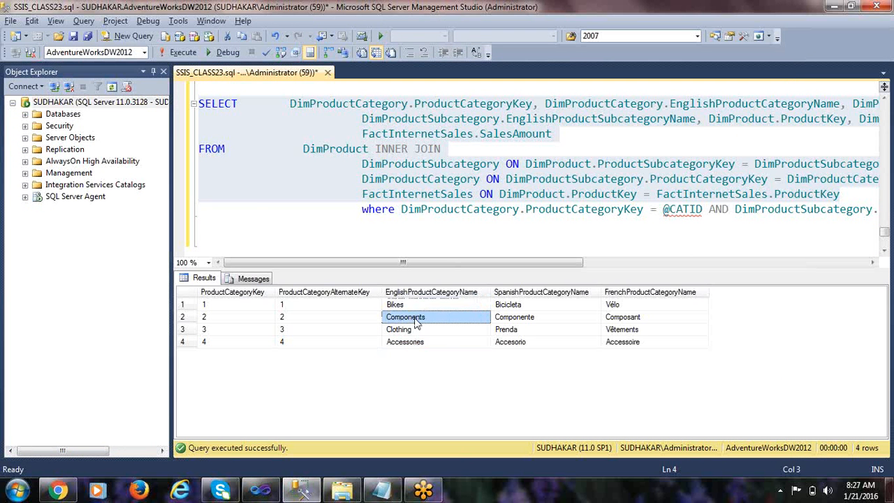
pyautogui.click(417, 343)
pyautogui.click(416, 318)
pyautogui.click(411, 305)
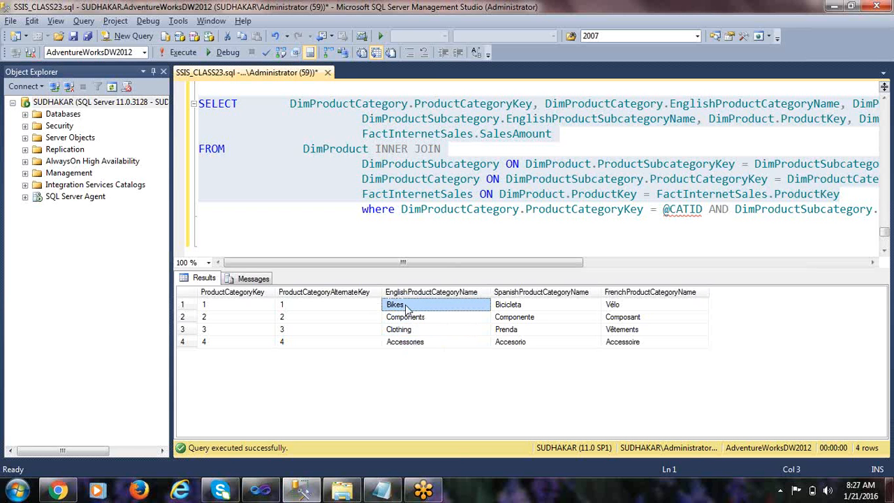
pyautogui.click(411, 318)
pyautogui.click(410, 329)
pyautogui.click(411, 342)
pyautogui.hotkey('alt', 'Tab')
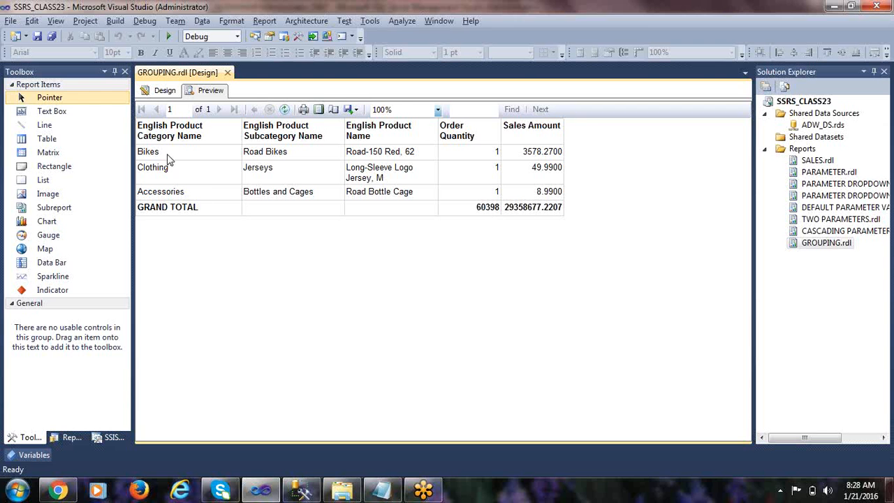
# Step: Set the expression of the Order Quantity cell in the details row to =SUM(Fields!OrderQuantity.Value)
pyautogui.click(164, 91)
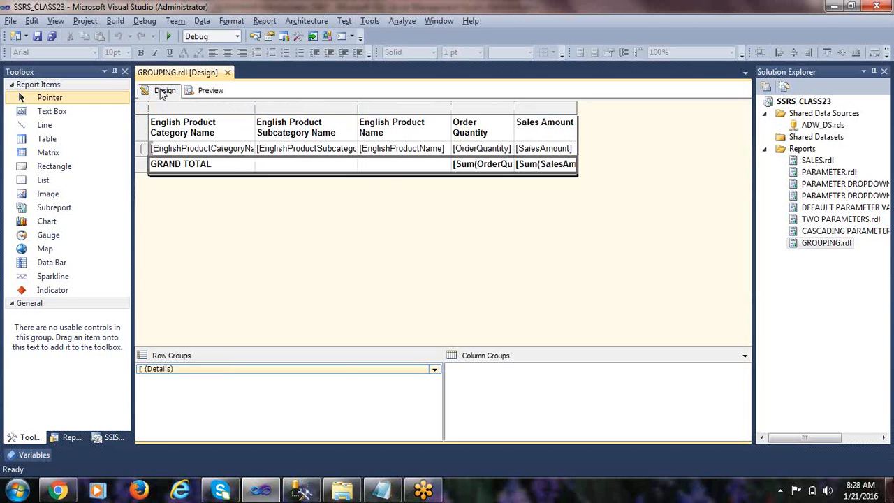
pyautogui.rightClick(497, 149)
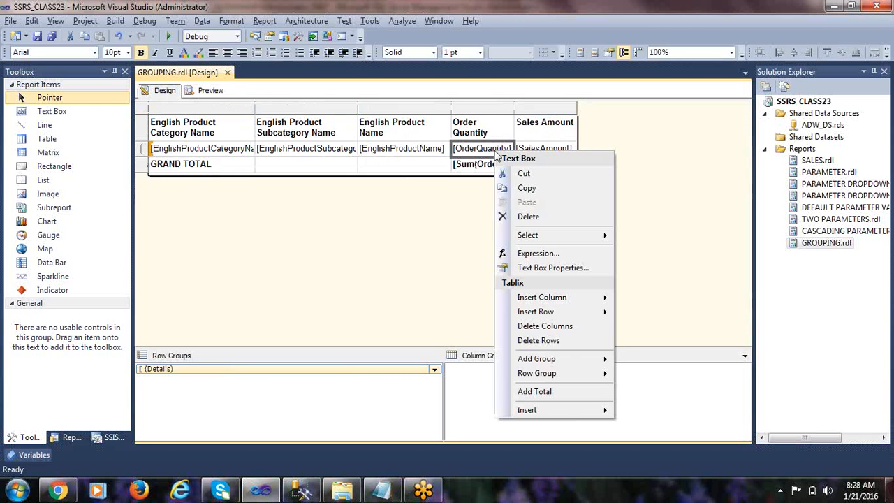
pyautogui.click(532, 255)
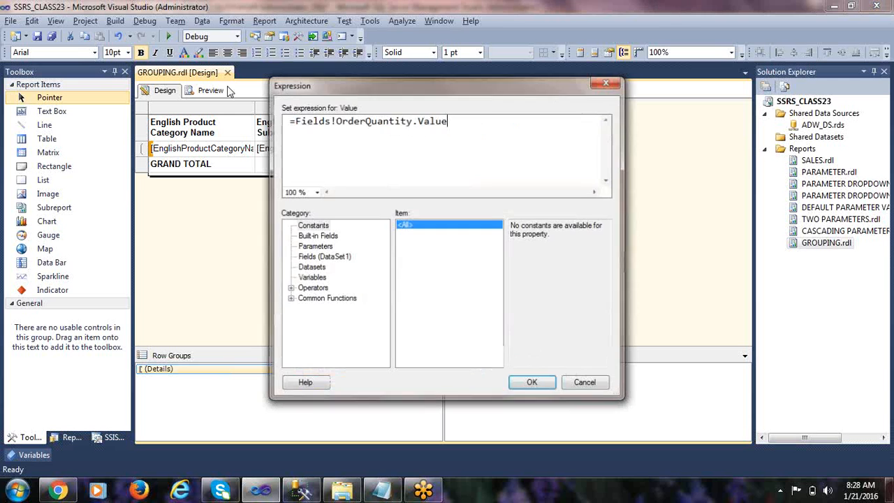
pyautogui.press('Home')
pyautogui.press('Right')
pyautogui.write('SUM(')
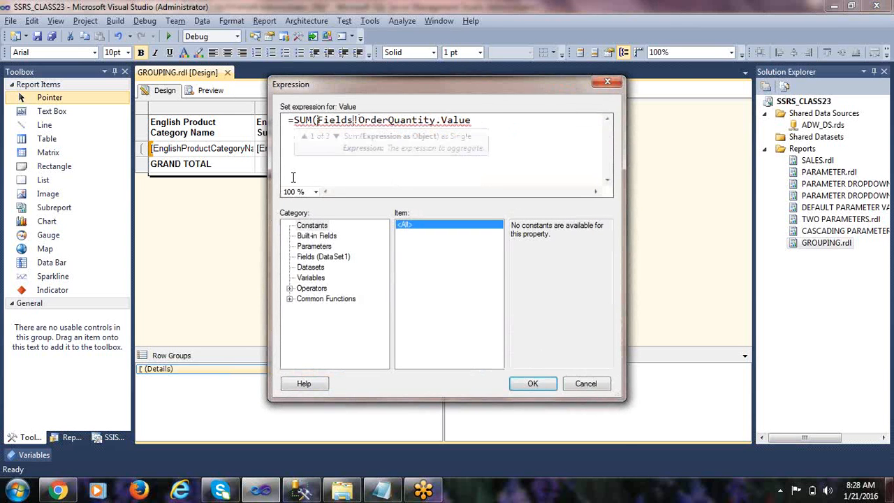
pyautogui.press('End')
pyautogui.write(')')
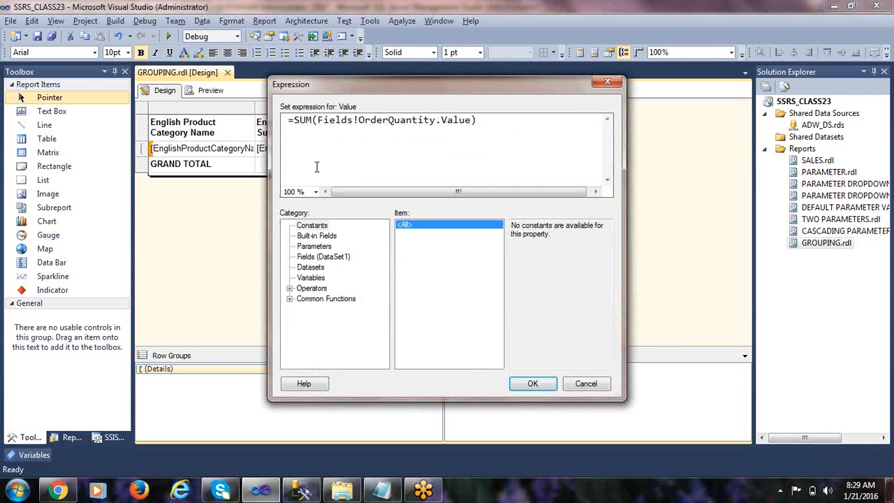
pyautogui.click(531, 384)
# Step: Set the Sales Amount cell's expression in the details row to =SUM(Fields!SalesAmount.Value) and preview the report
pyautogui.rightClick(552, 148)
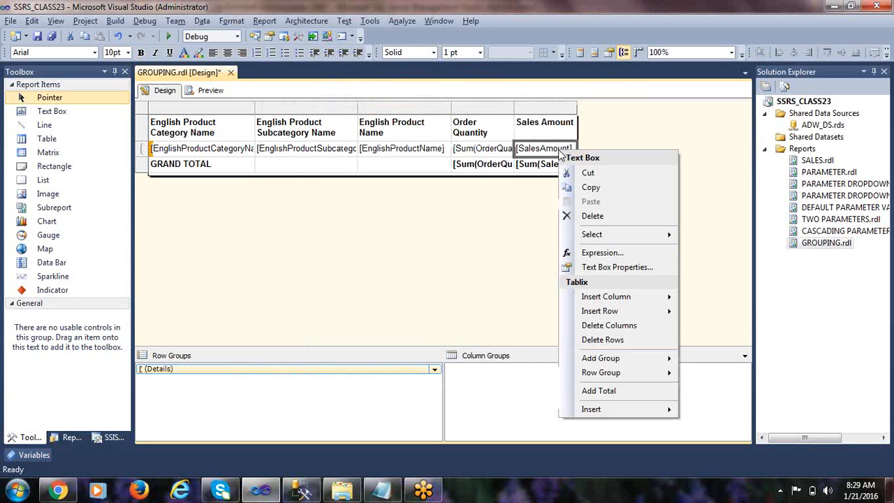
pyautogui.click(604, 252)
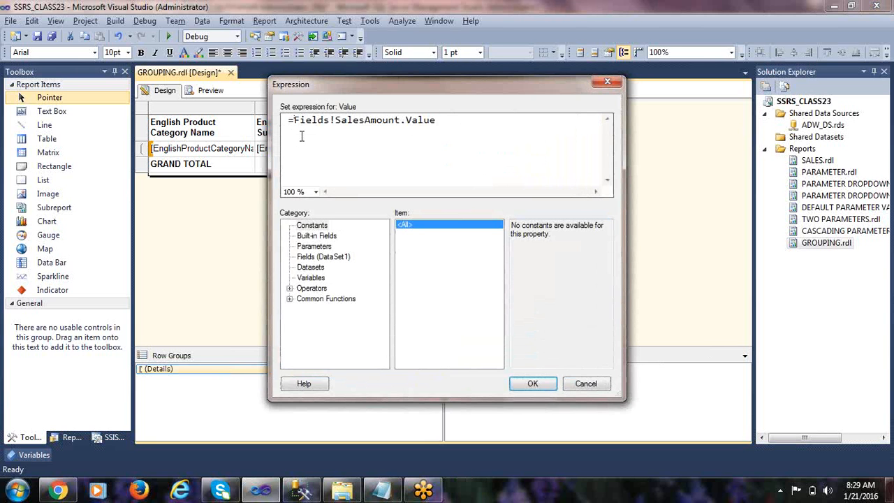
pyautogui.write('SUM(')
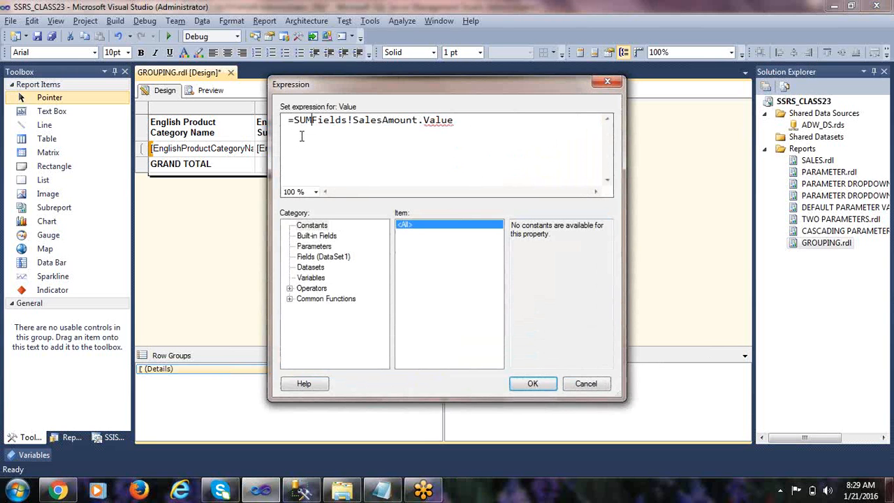
pyautogui.click(467, 112)
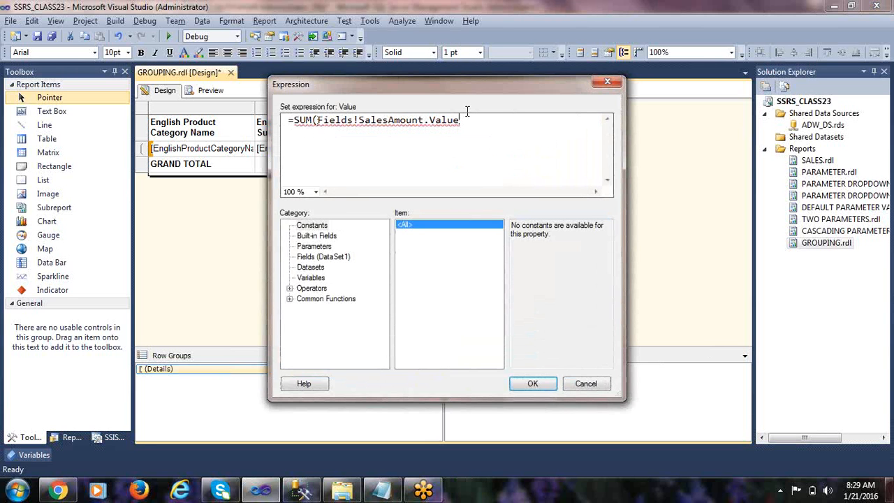
pyautogui.write(')')
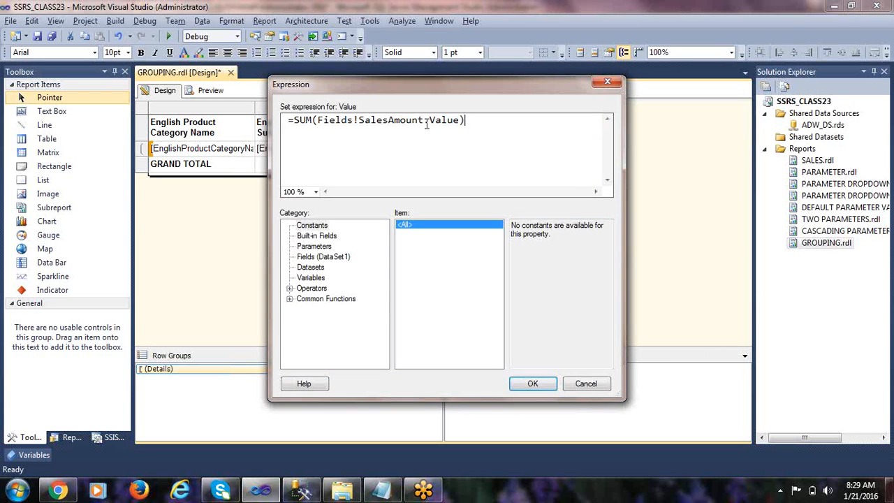
pyautogui.click(541, 384)
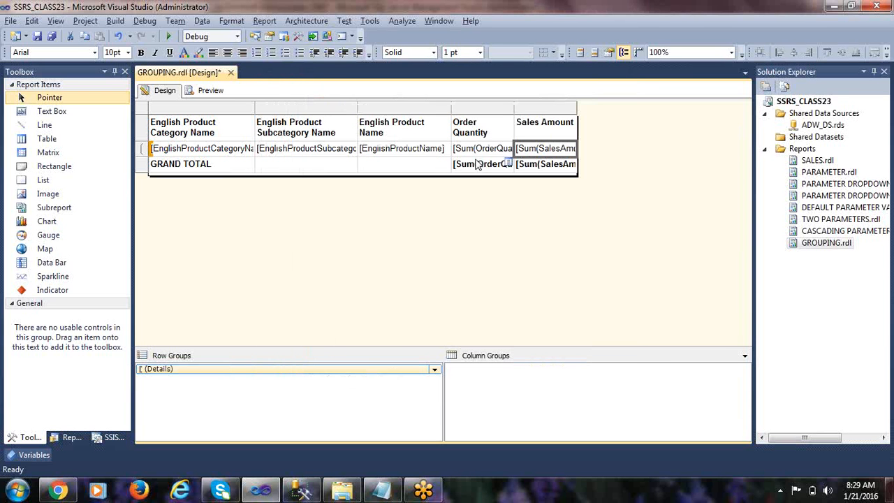
pyautogui.click(210, 91)
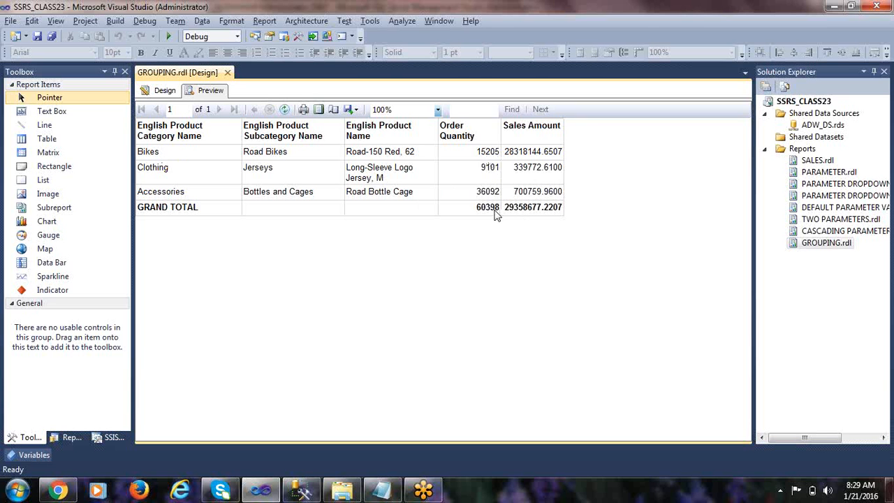
# Step: Widen the English Product Name column so its heading fits on one line and preview the report
pyautogui.click(163, 90)
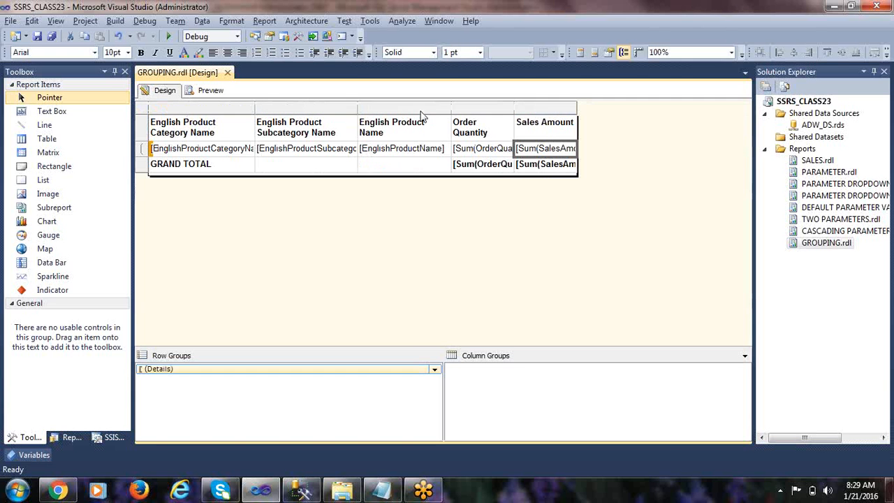
pyautogui.moveTo(451, 114); pyautogui.dragTo(506, 114)
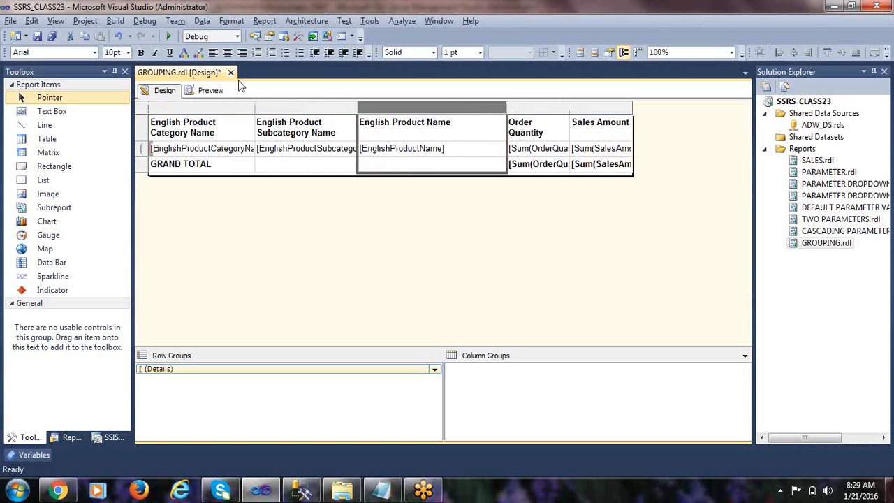
pyautogui.click(210, 91)
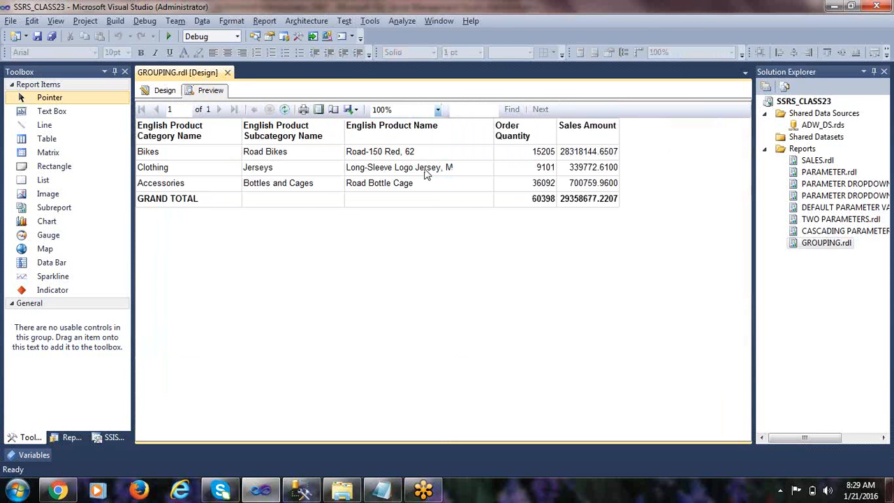
# Step: Add a second group expression on ProductSubcategoryKey in the properties of the Details row group
pyautogui.click(161, 95)
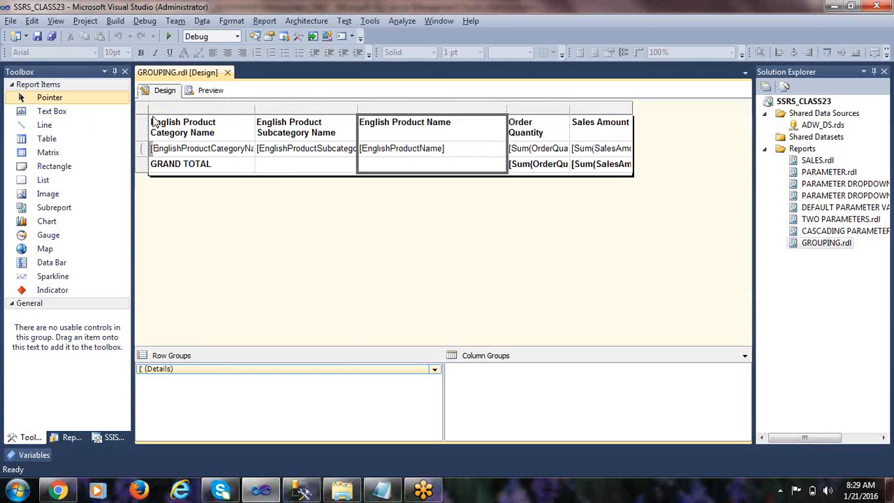
pyautogui.click(173, 370)
pyautogui.rightClick(173, 373)
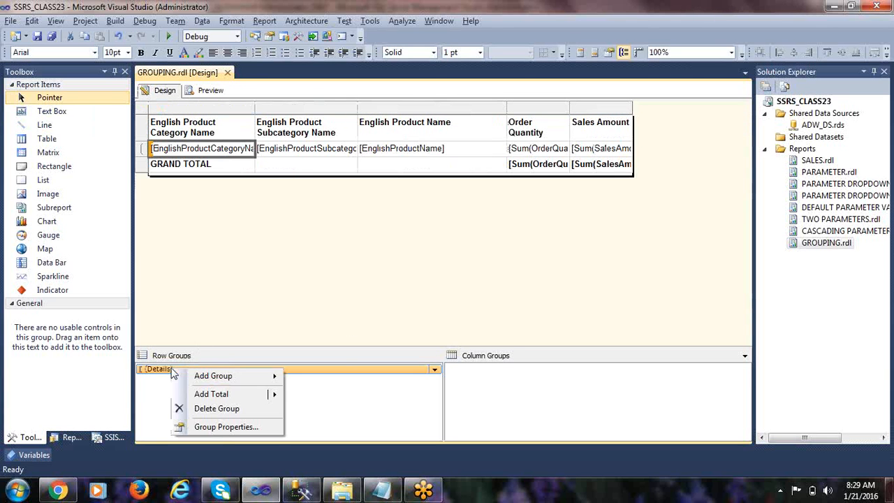
pyautogui.click(224, 428)
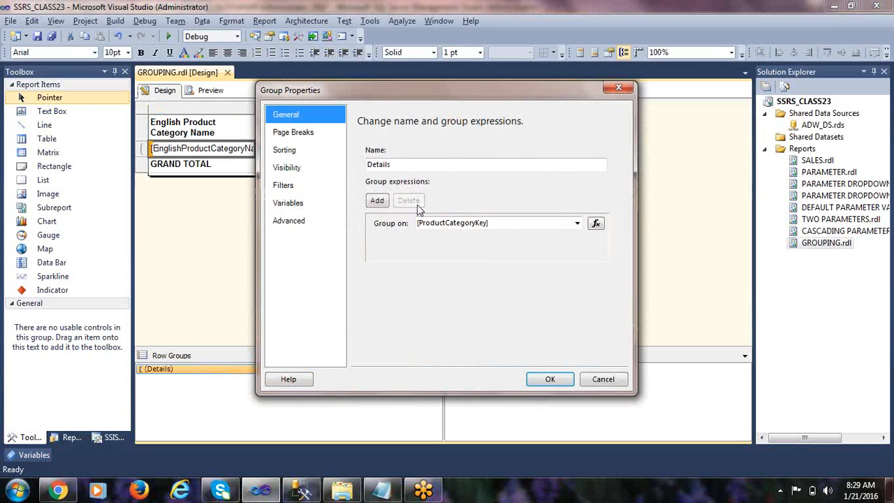
pyautogui.click(377, 201)
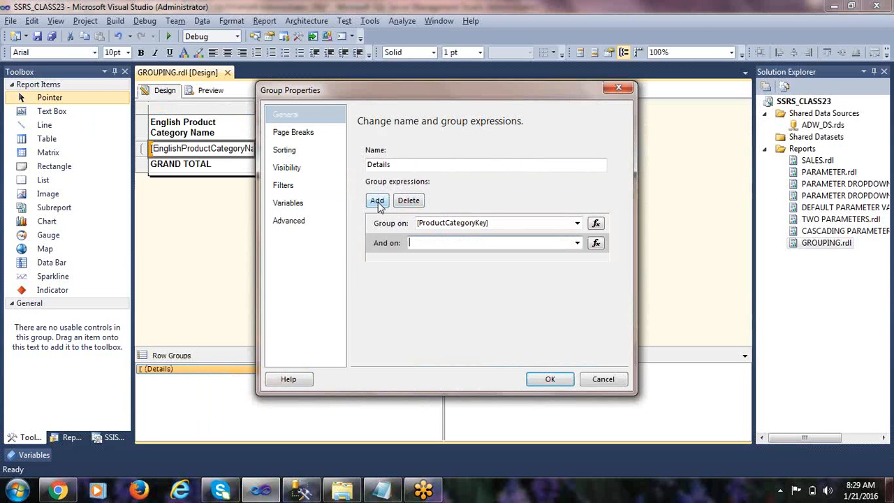
pyautogui.click(577, 242)
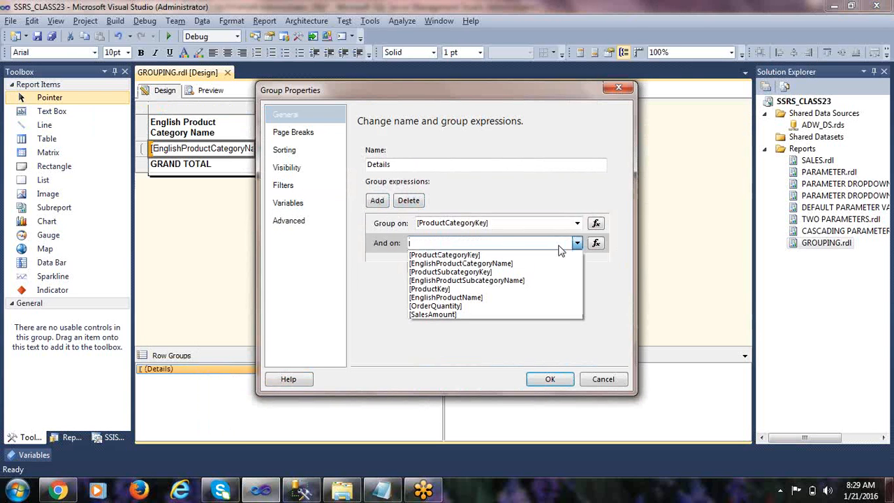
pyautogui.click(463, 273)
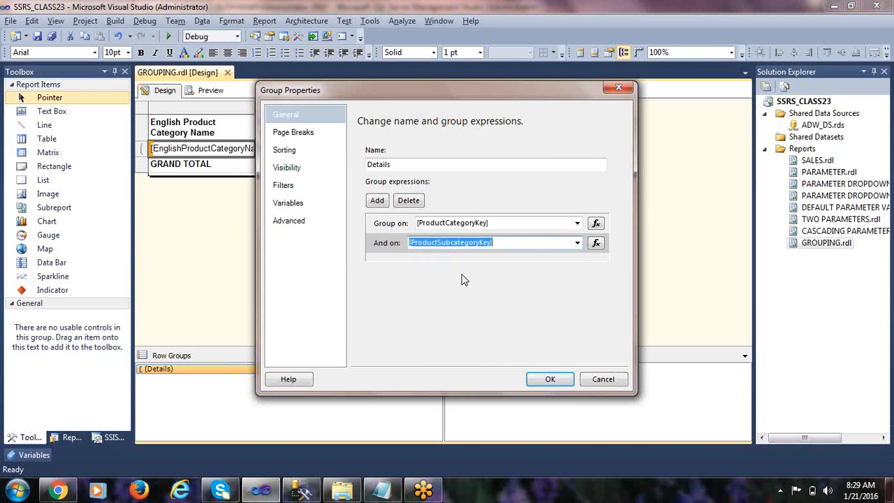
# Step: Add a second sort level on ProductSubcategoryKey, A to Z, to the Details group and preview the report
pyautogui.click(294, 151)
pyautogui.click(372, 151)
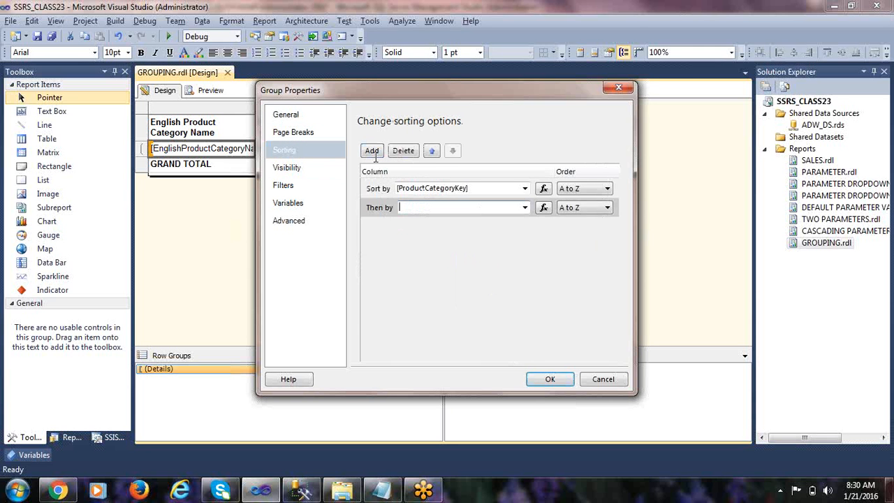
pyautogui.click(525, 208)
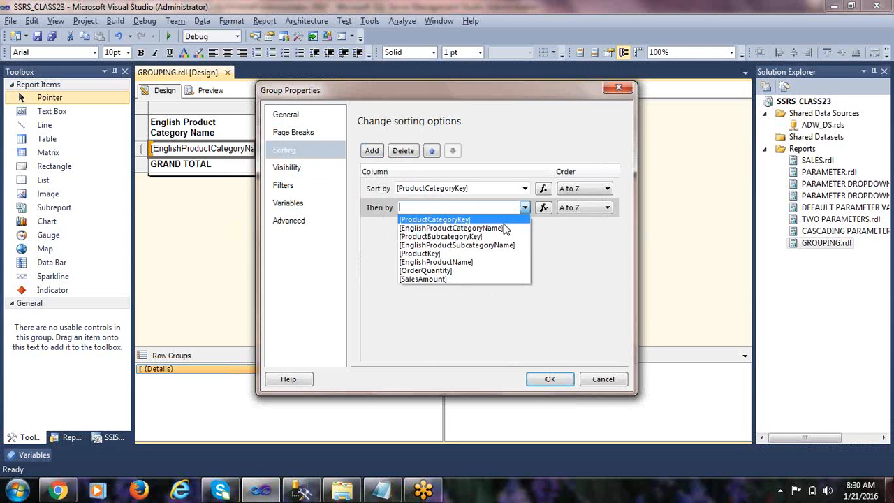
pyautogui.click(444, 236)
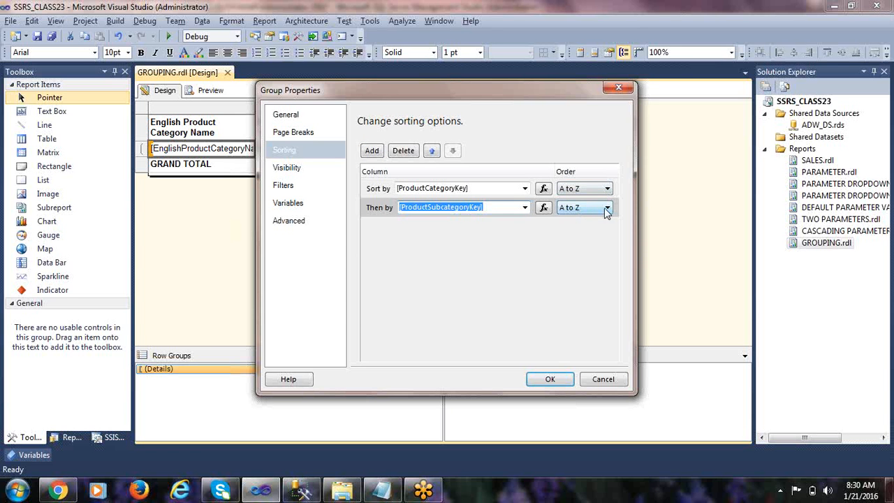
pyautogui.click(549, 379)
pyautogui.click(210, 90)
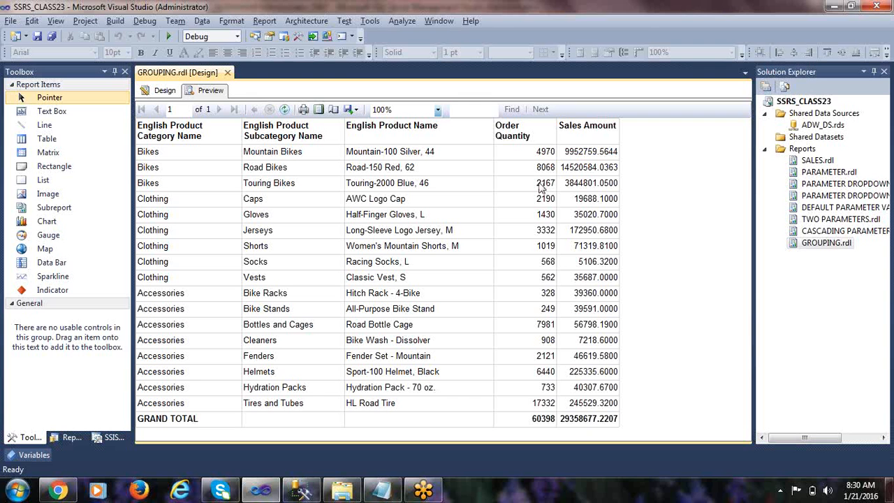
# Step: Add a third group expression on ProductKey in the properties of the Details row group
pyautogui.click(166, 91)
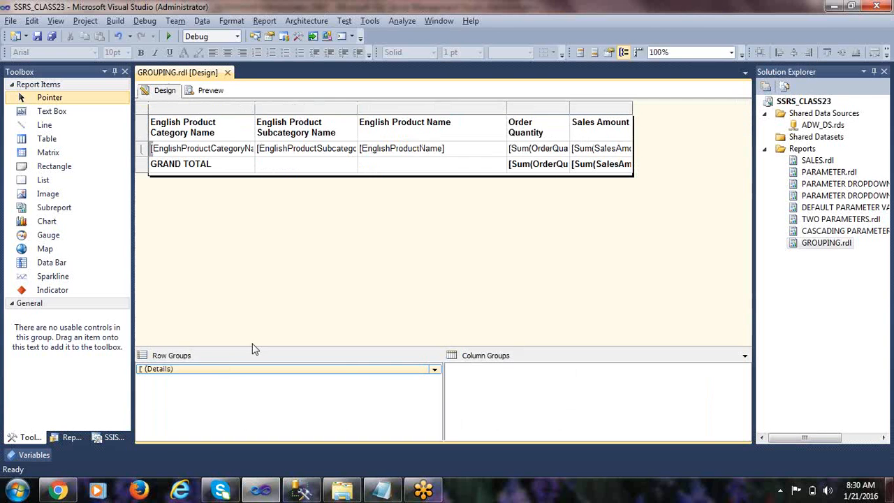
pyautogui.rightClick(213, 375)
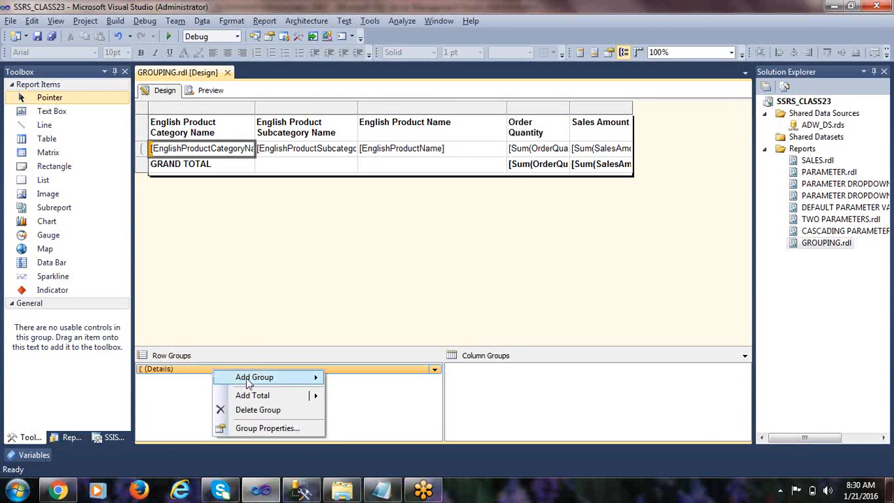
pyautogui.click(261, 426)
pyautogui.click(378, 201)
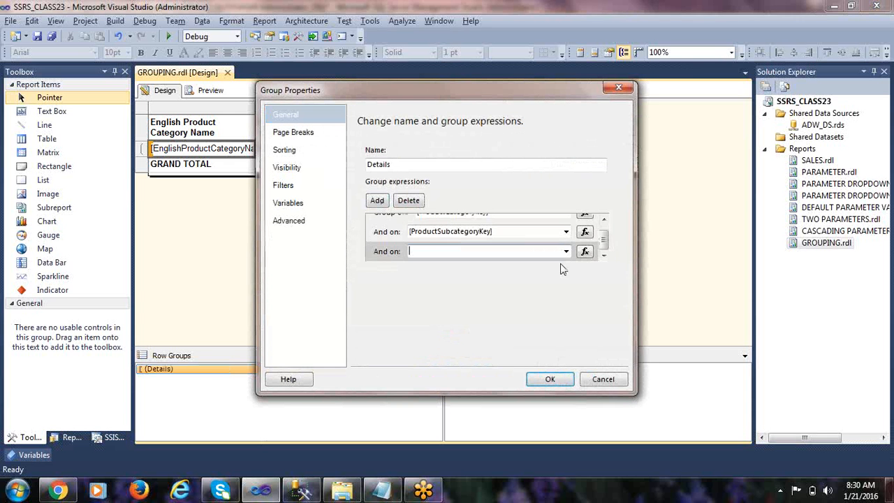
pyautogui.click(566, 251)
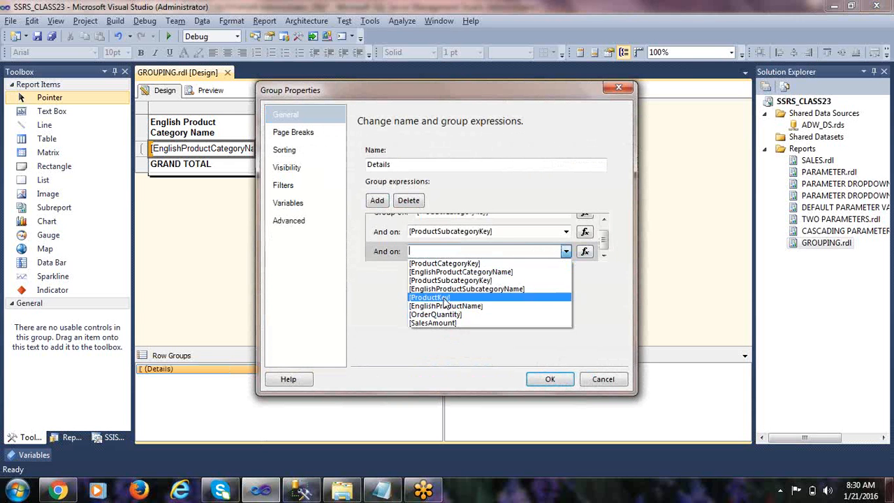
pyautogui.click(432, 297)
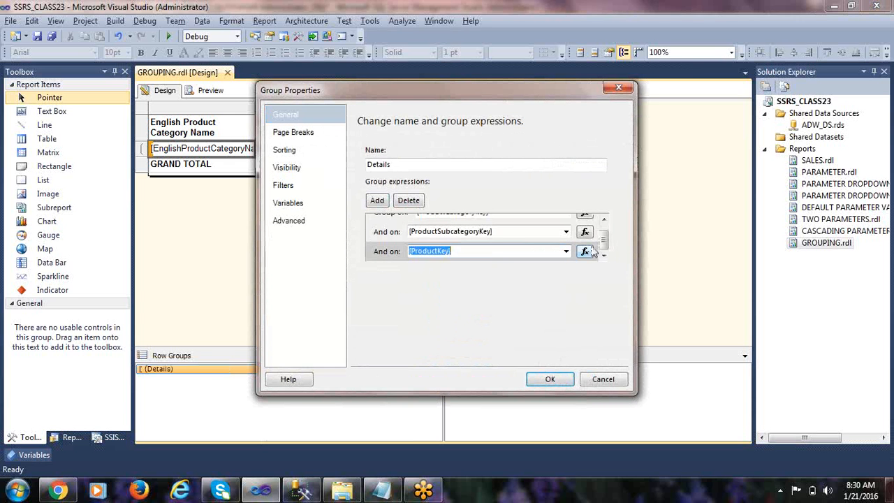
# Step: Add a third sort level on ProductKey to the Details group, apply the group properties and preview the report
pyautogui.click(292, 136)
pyautogui.click(293, 167)
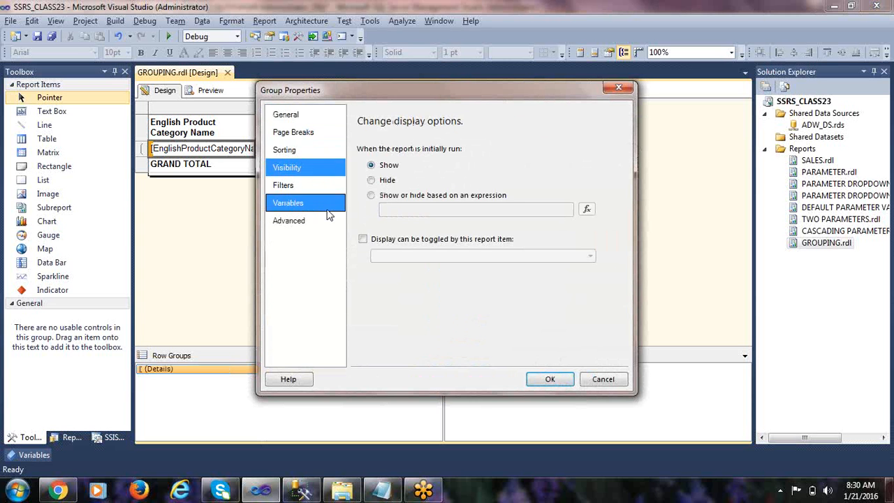
pyautogui.click(284, 150)
pyautogui.click(372, 150)
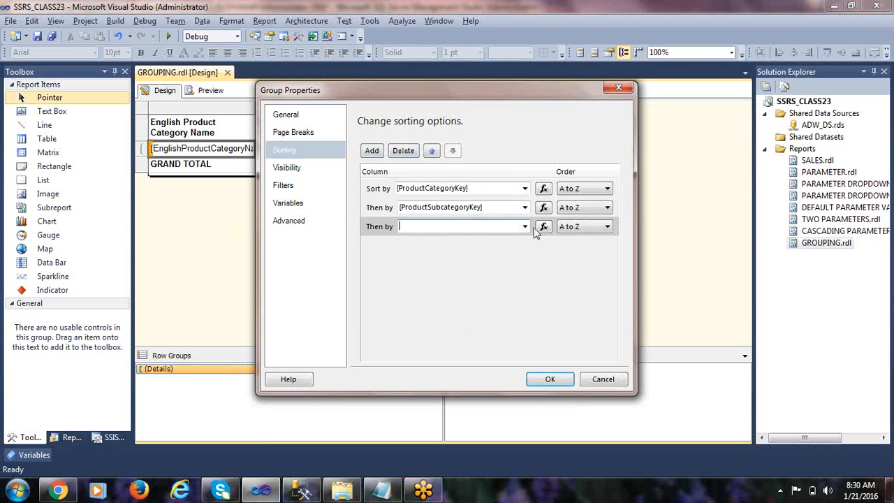
pyautogui.click(525, 226)
pyautogui.click(427, 271)
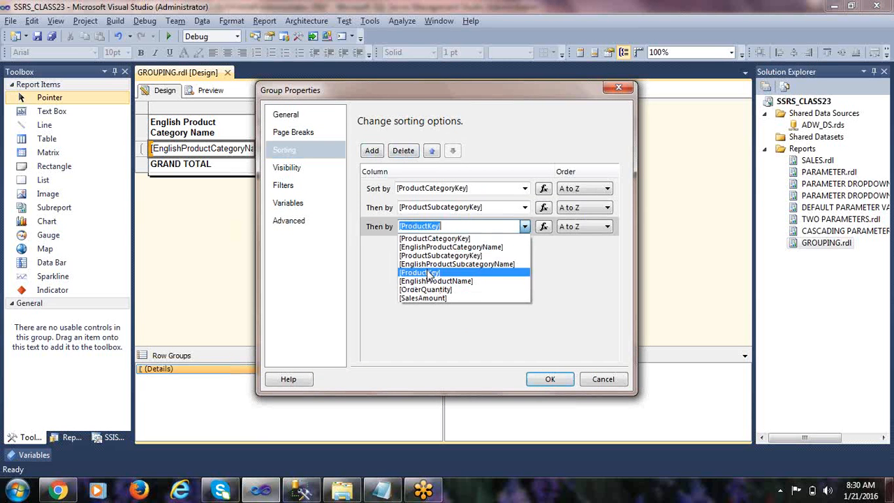
pyautogui.click(550, 378)
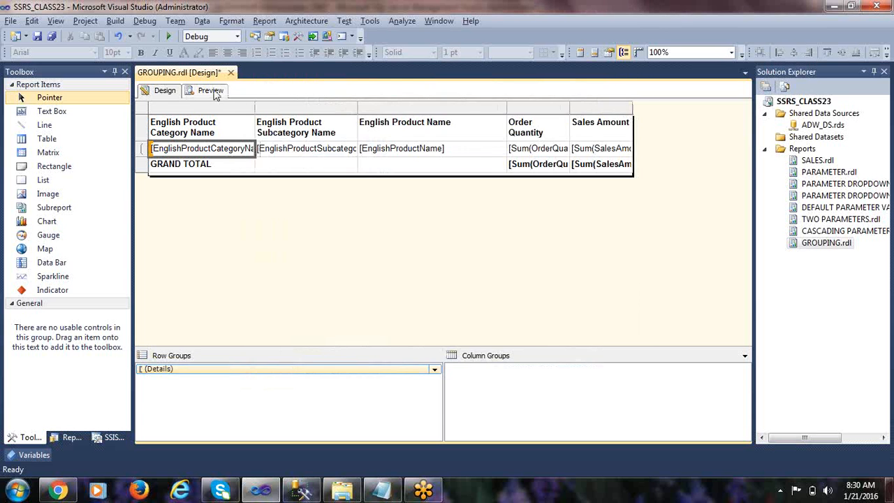
pyautogui.click(210, 91)
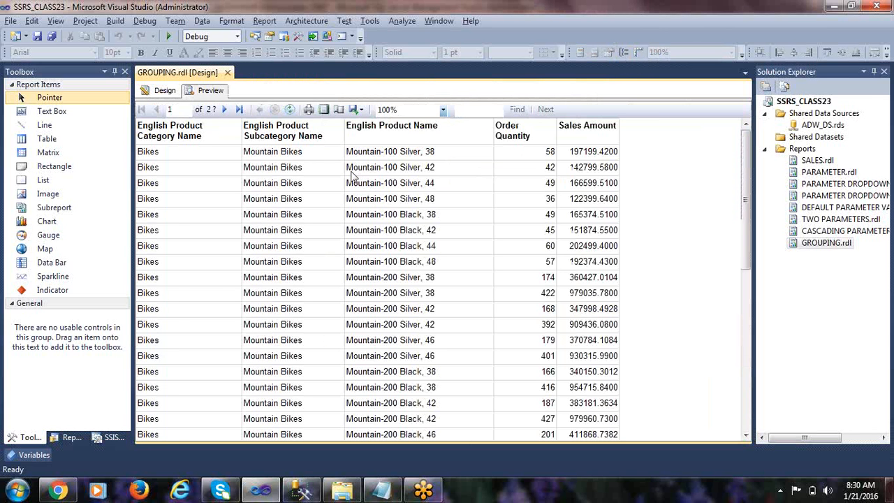
# Step: Examine the product-level rows and the grand total on the last page, and review the preceding pages of the report preview
pyautogui.click(238, 110)
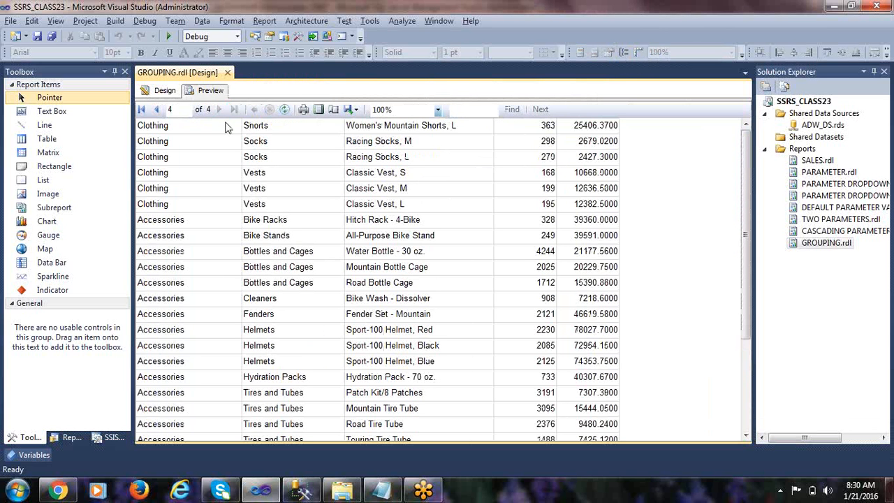
pyautogui.scroll(-3, 347, 342)
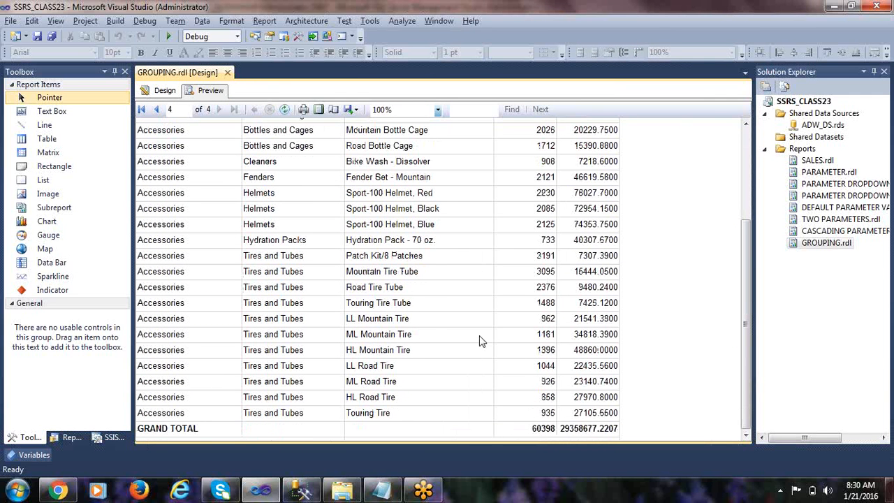
pyautogui.scroll(2, 405, 316)
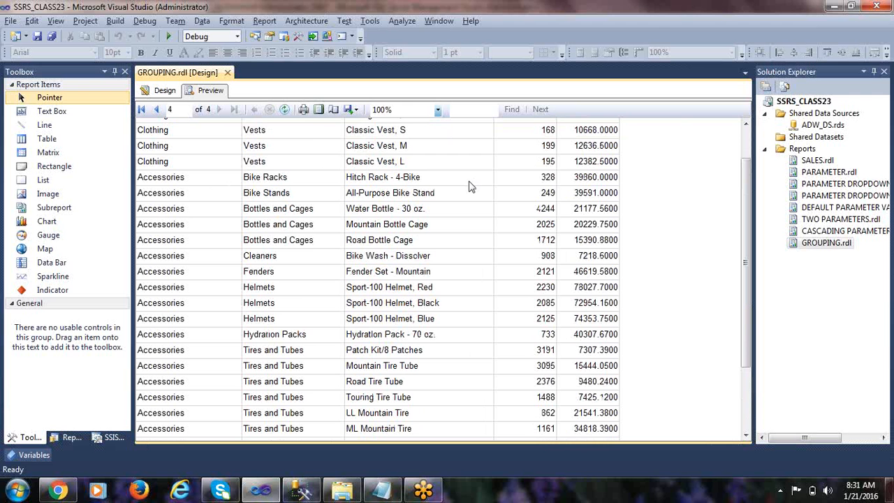
pyautogui.scroll(-1, 550, 211)
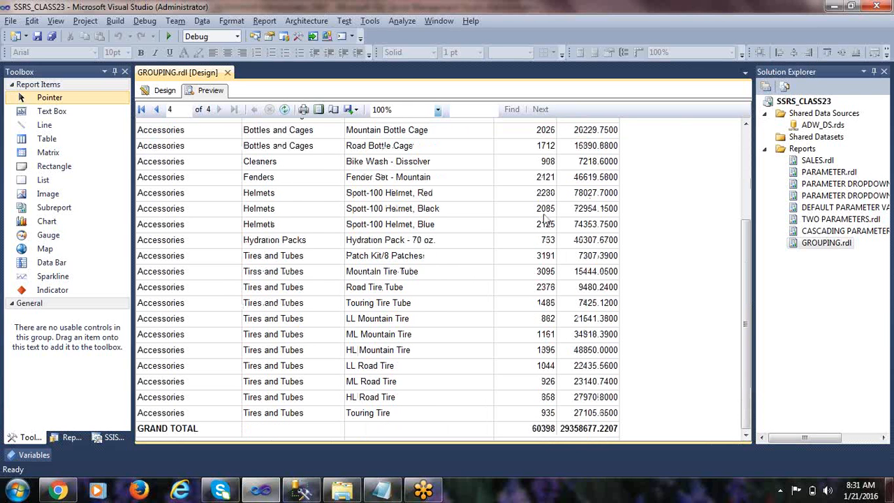
pyautogui.scroll(3, 512, 218)
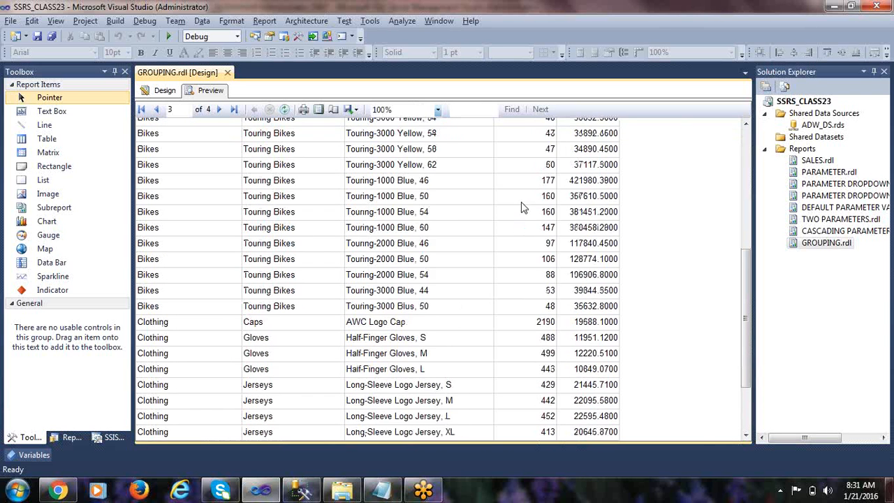
pyautogui.scroll(10, 520, 230)
pyautogui.scroll(3, 257, 202)
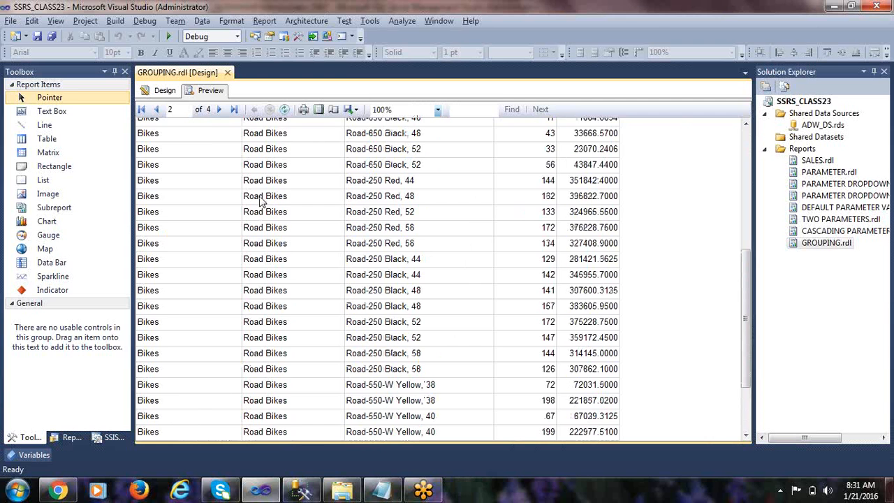
pyautogui.scroll(1, 232, 197)
# Step: Return to the report design and select the Details row group
pyautogui.click(165, 90)
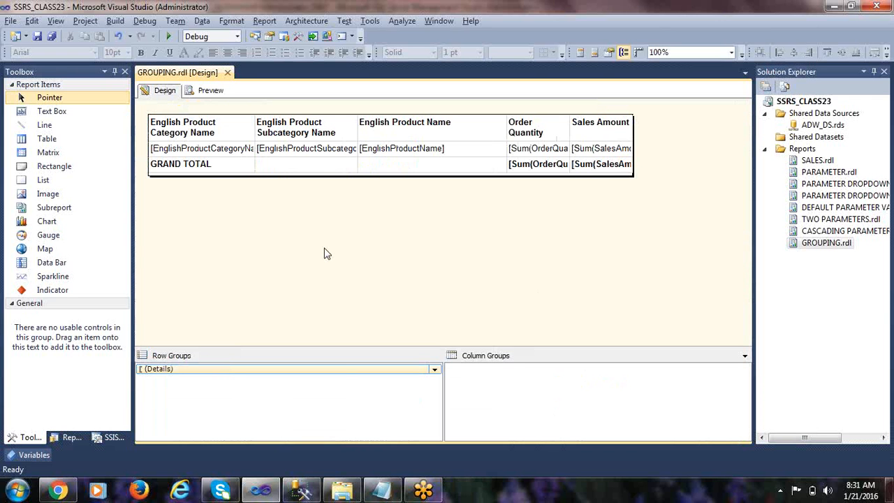
pyautogui.click(232, 370)
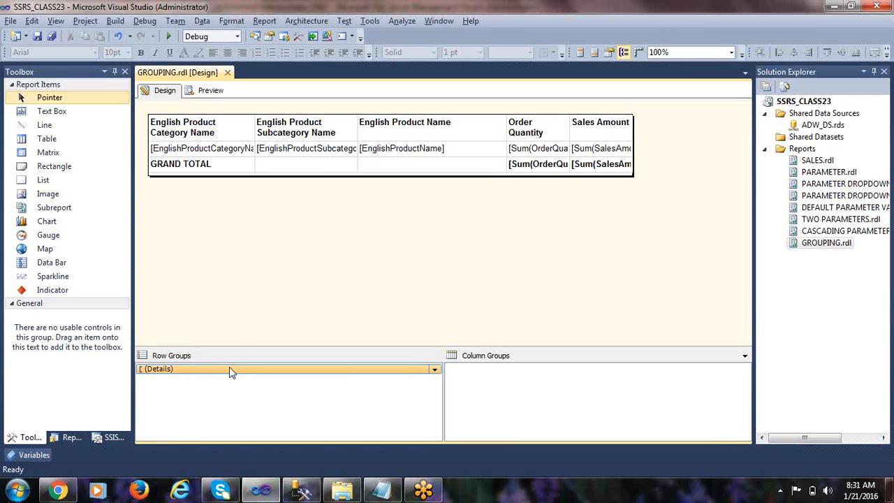